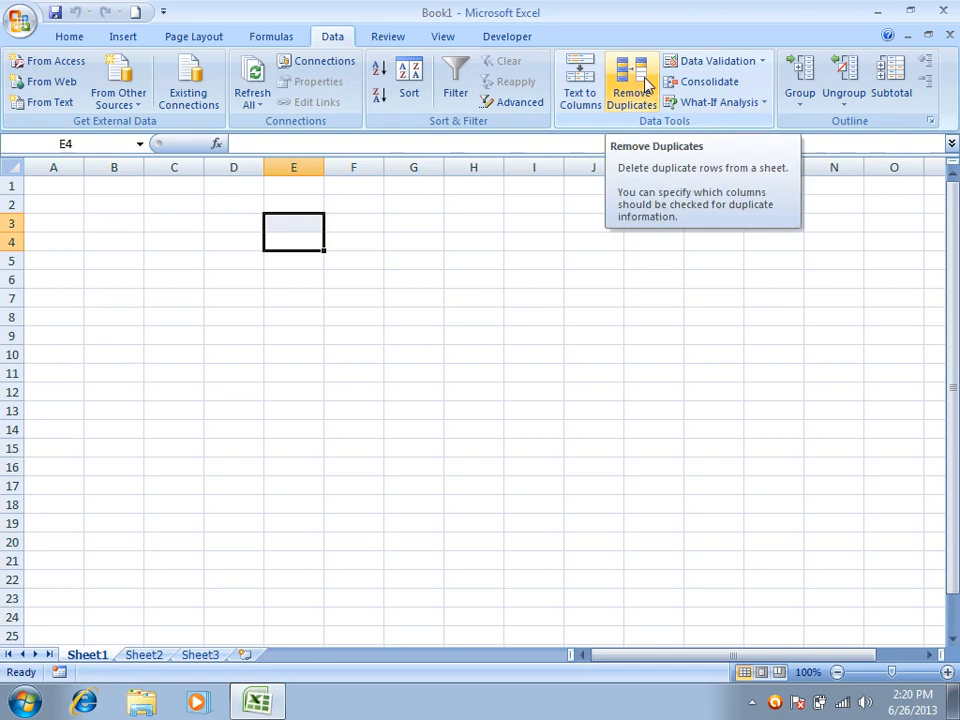
{"action": "left_click", "coordinate": [718, 102]}
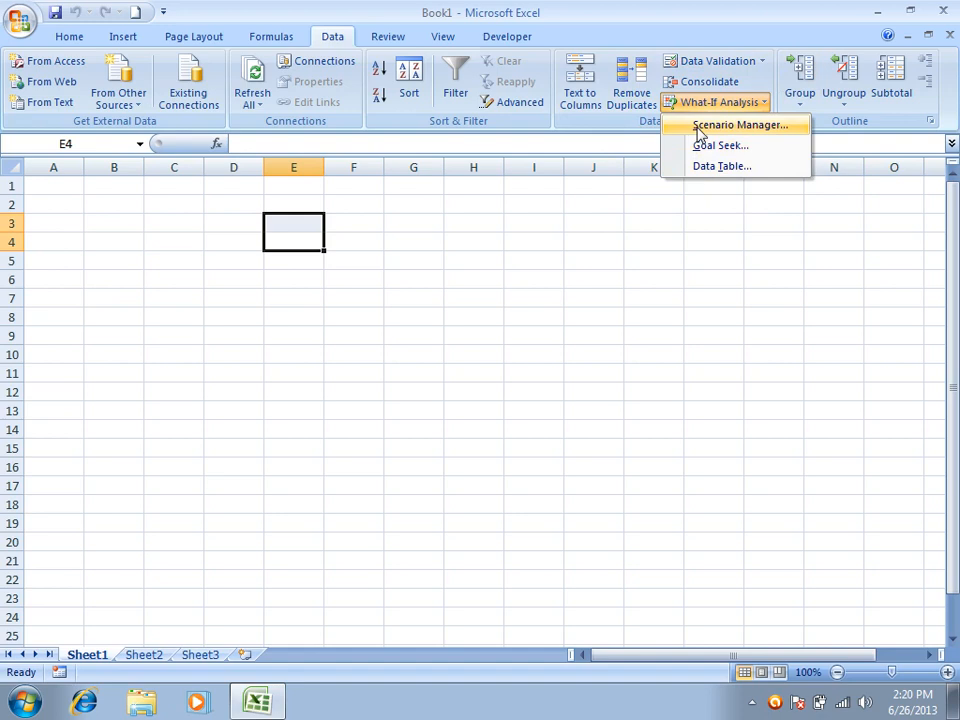
{"action": "left_click", "coordinate": [562, 356]}
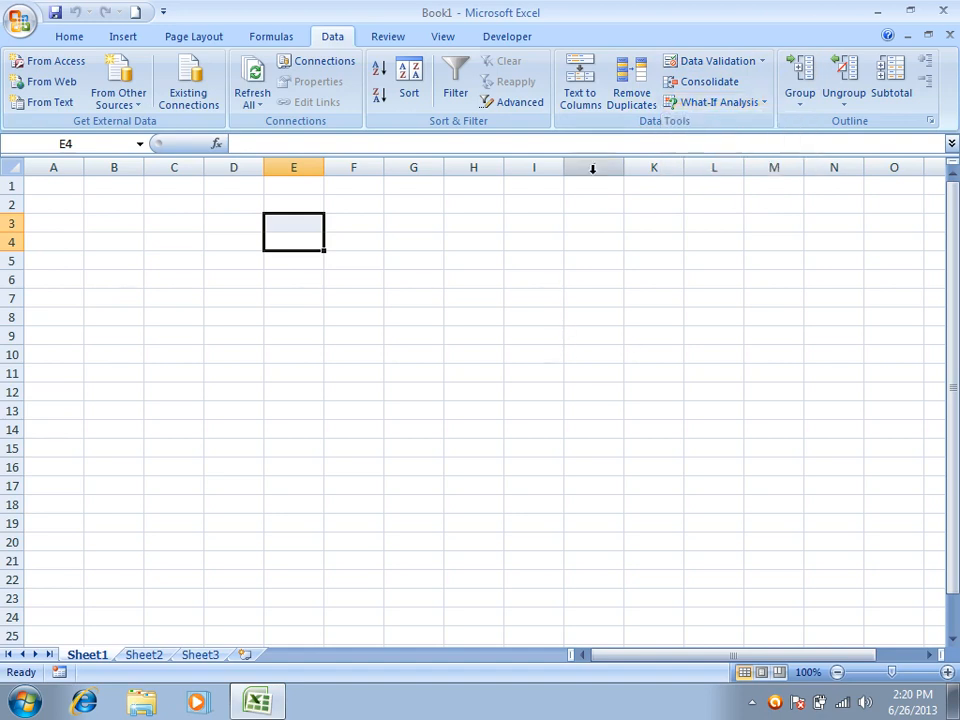
{"action": "left_click", "coordinate": [428, 241]}
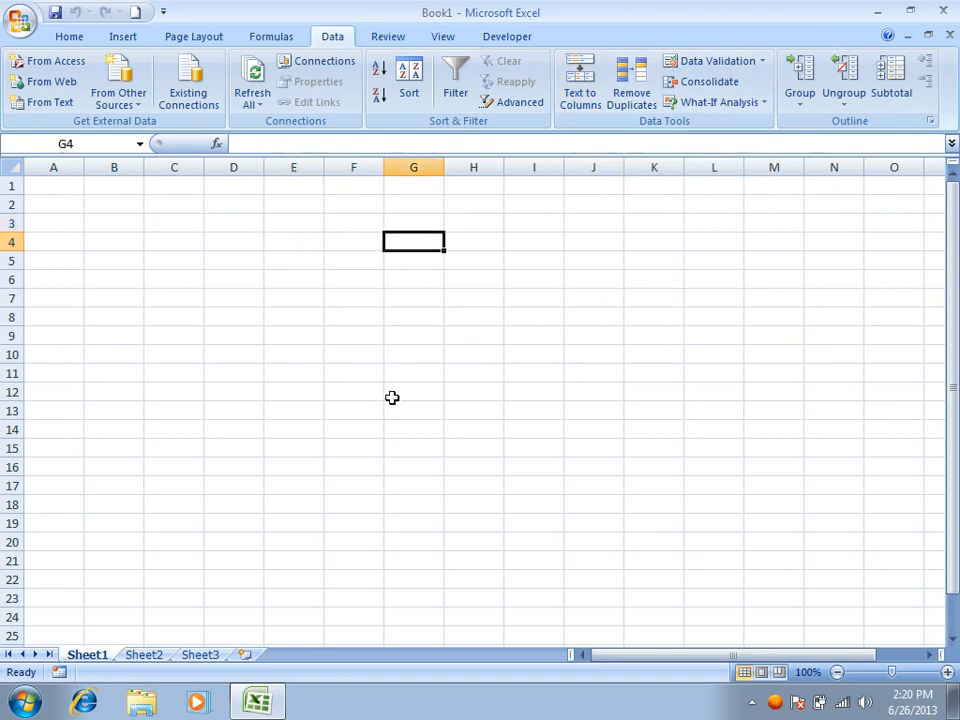
Start the text in cell A1 with "Name Address", separated by a space and without a comma
{"action": "scroll", "coordinate": [392, 396], "scroll_direction": "up", "scroll_amount": 7, "text": "ctrl"}
{"action": "left_click", "coordinate": [126, 219]}
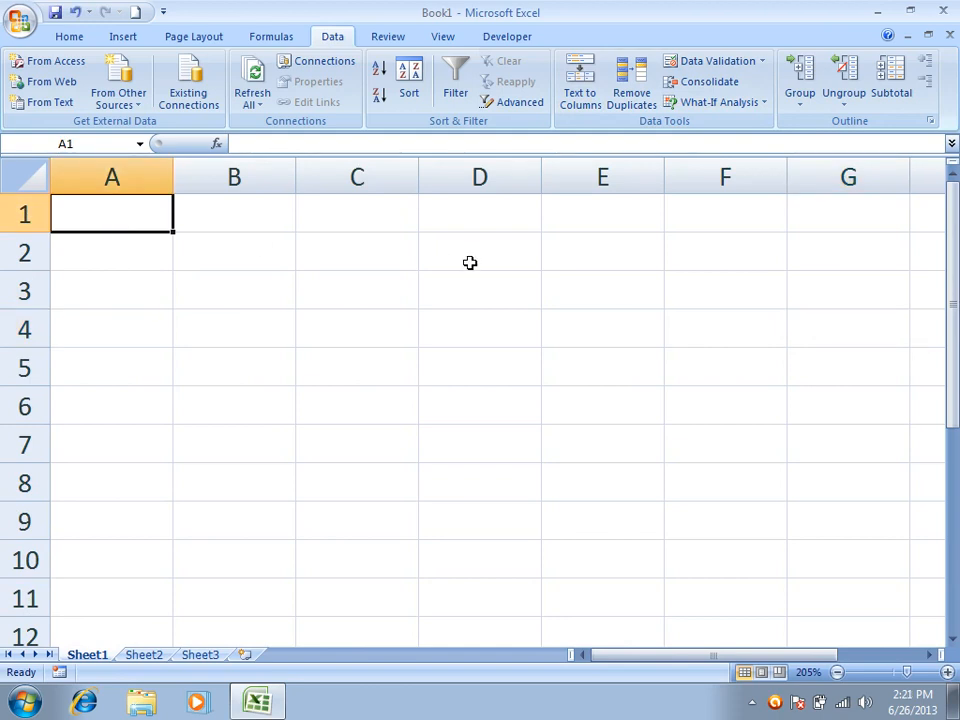
{"action": "type", "text": "NAME sALAR"}
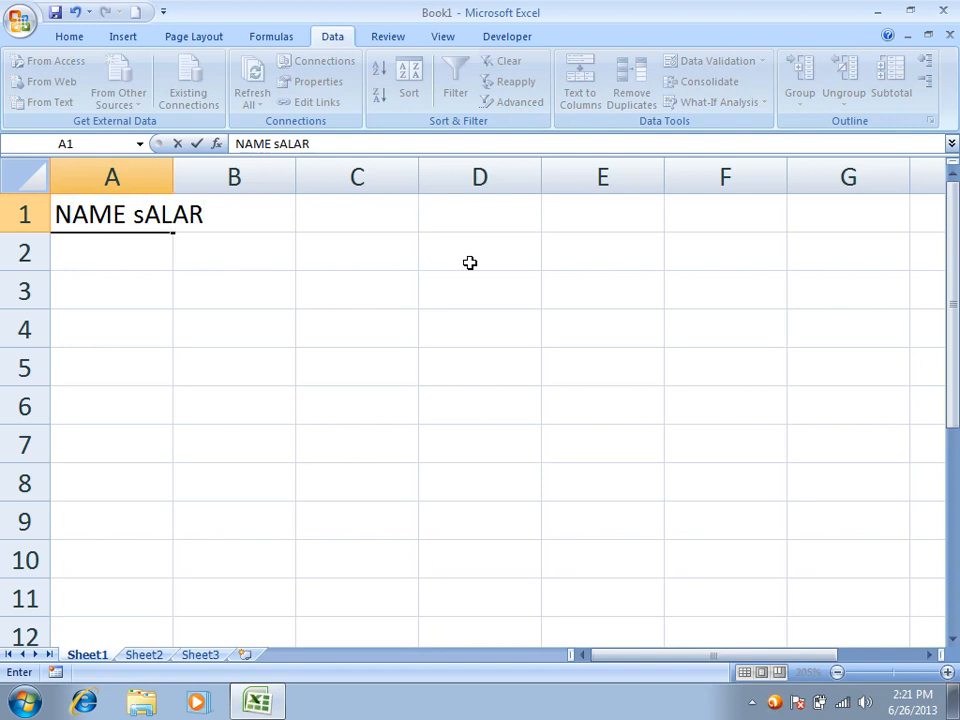
{"action": "key", "text": "Escape"}
{"action": "type", "text": "Name, Salary"}
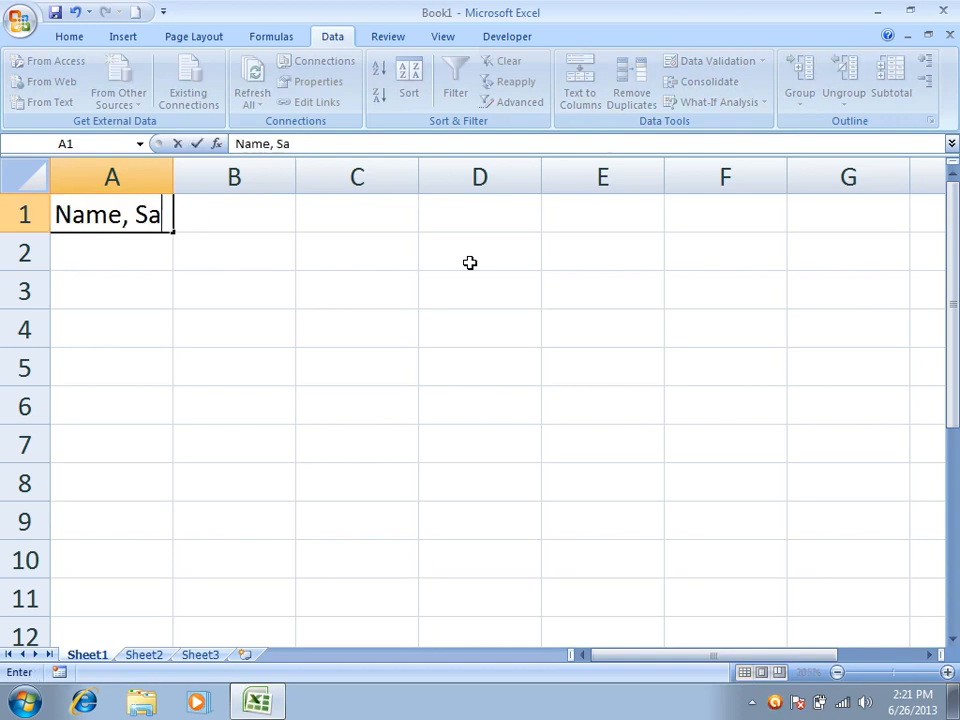
{"action": "key", "text": "BackSpace"}
{"action": "key", "text": "BackSpace"}
{"action": "key", "text": "BackSpace"}
{"action": "key", "text": "BackSpace"}
{"action": "key", "text": "BackSpace"}
{"action": "key", "text": "BackSpace"}
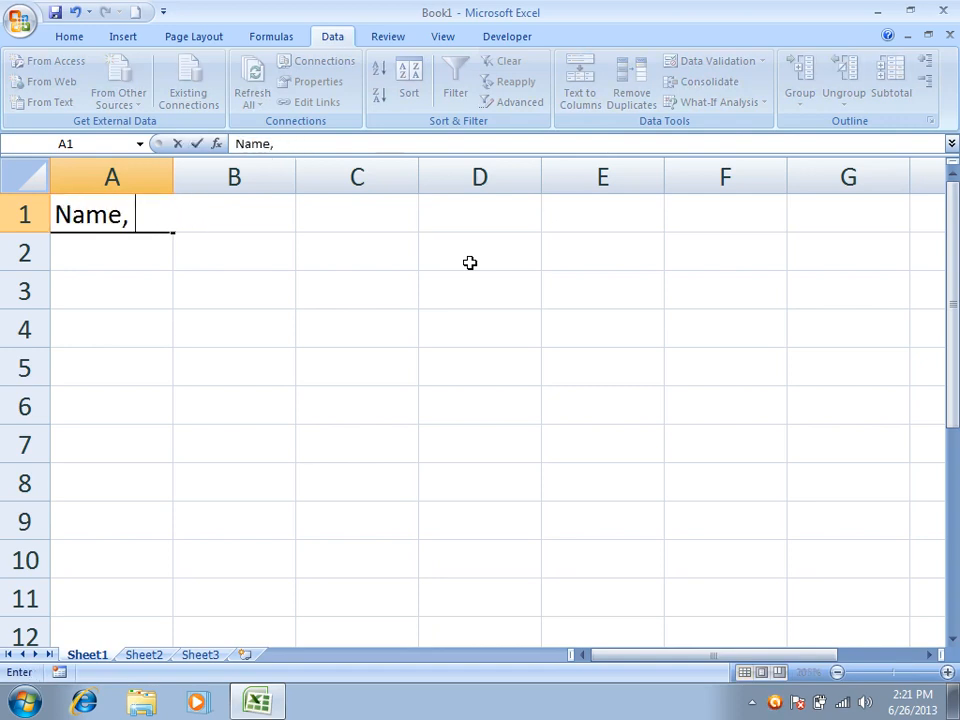
{"action": "key", "text": "BackSpace"}
{"action": "type", "text": "Address "}
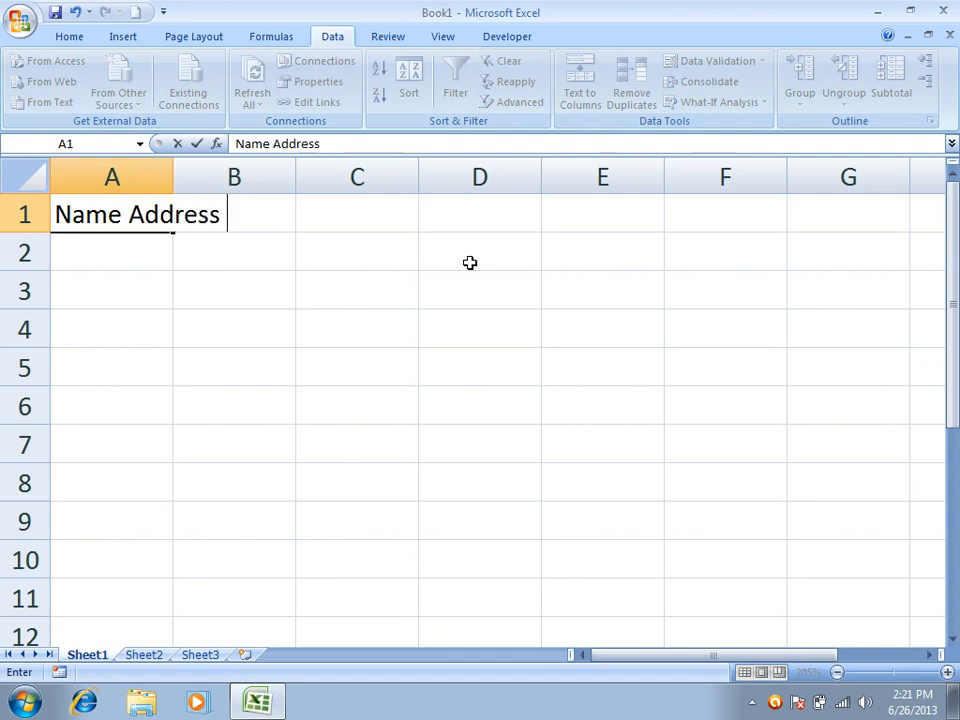
Complete the text in cell A1 by adding "Fathername Address Phone Country Email", separated by spaces
{"action": "type", "text": "Father N"}
{"action": "key", "text": "BackSpace"}
{"action": "key", "text": "BackSpace"}
{"action": "type", "text": "name "}
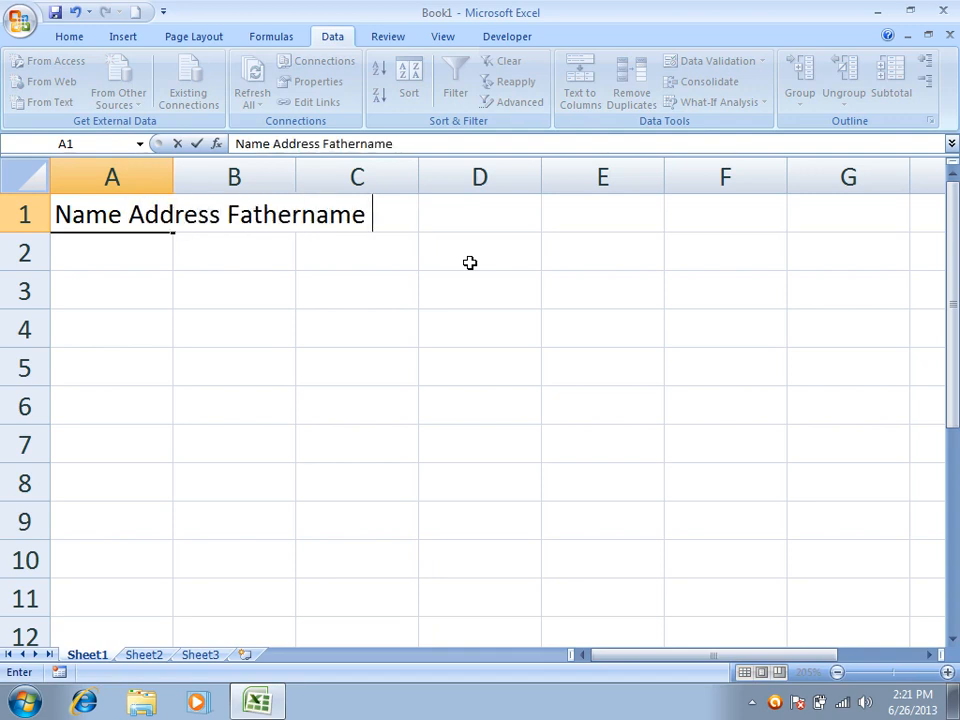
{"action": "type", "text": "Address Phone"}
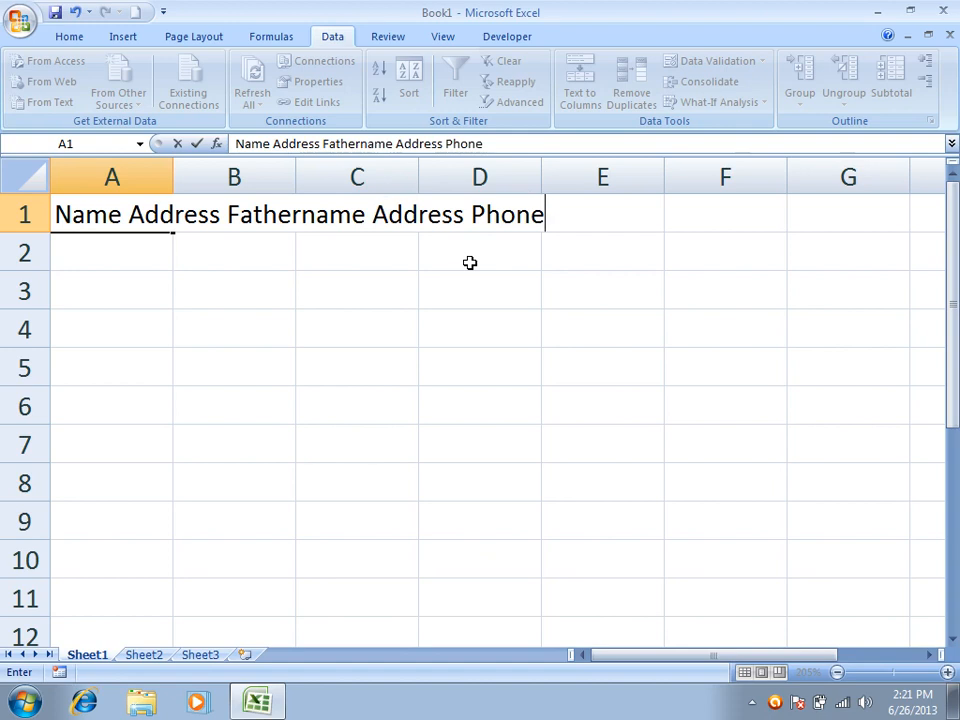
{"action": "type", "text": " Country Email"}
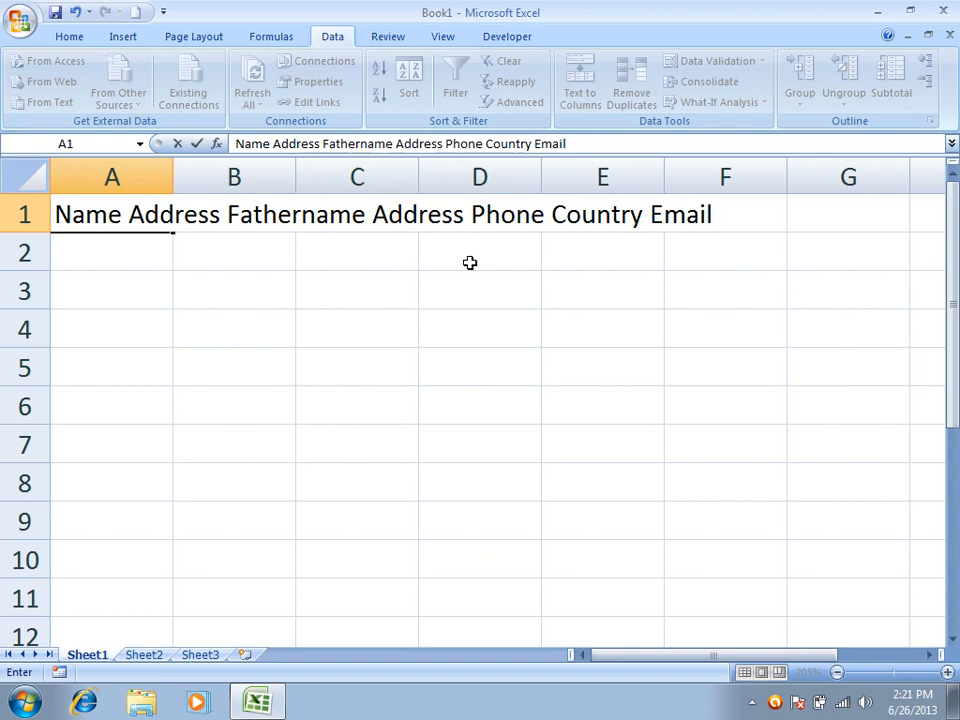
{"action": "key", "text": "Return"}
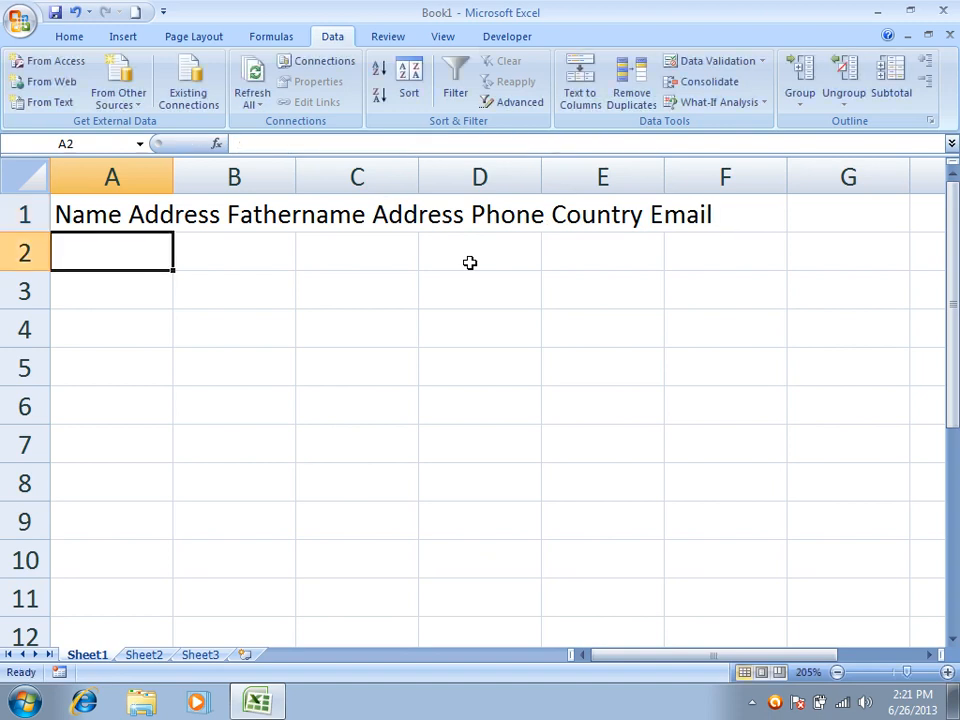
Enter the headings Name, Address and Father Name in separate cells A3, B3 and C3
{"action": "key", "text": "Return"}
{"action": "type", "text": "Name"}
{"action": "key", "text": "Tab"}
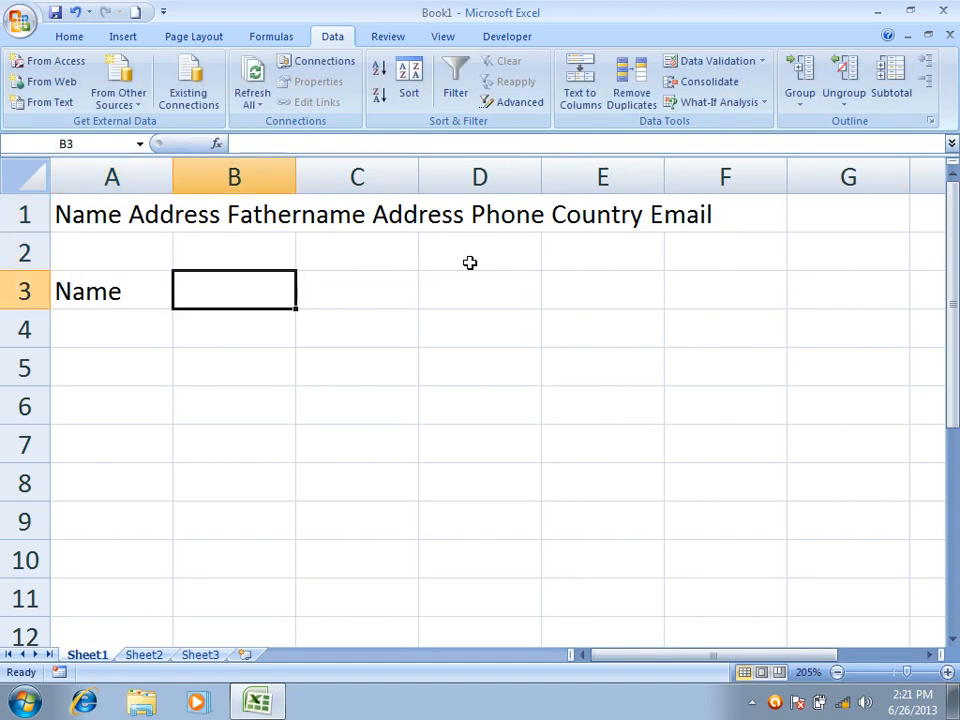
{"action": "type", "text": "Address"}
{"action": "key", "text": "Tab"}
{"action": "type", "text": "F"}
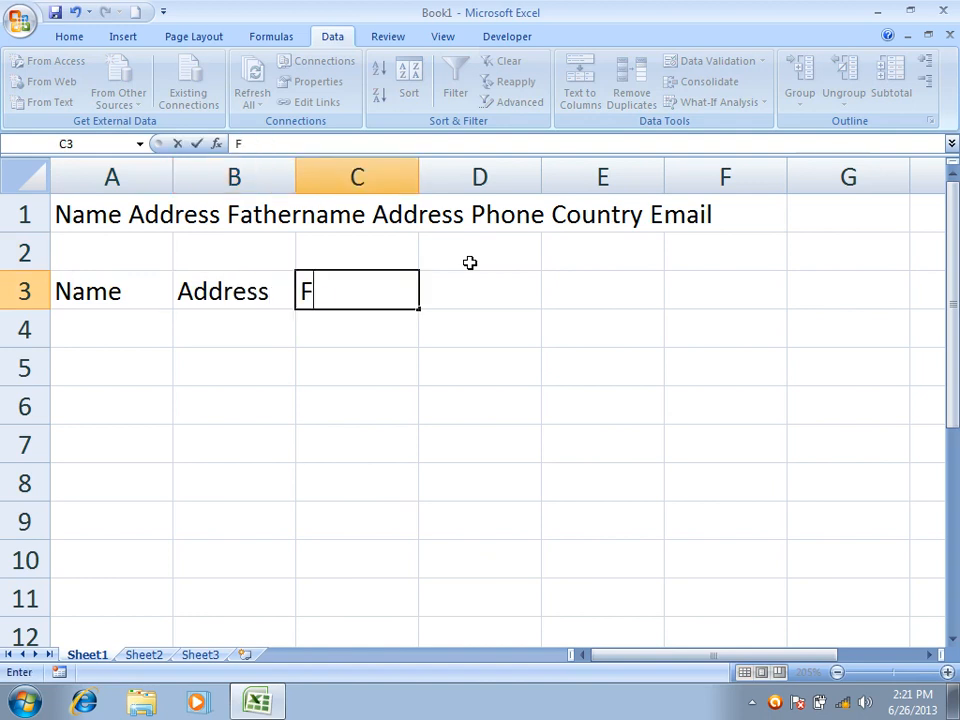
{"action": "type", "text": "ather Name"}
{"action": "key", "text": "Tab"}
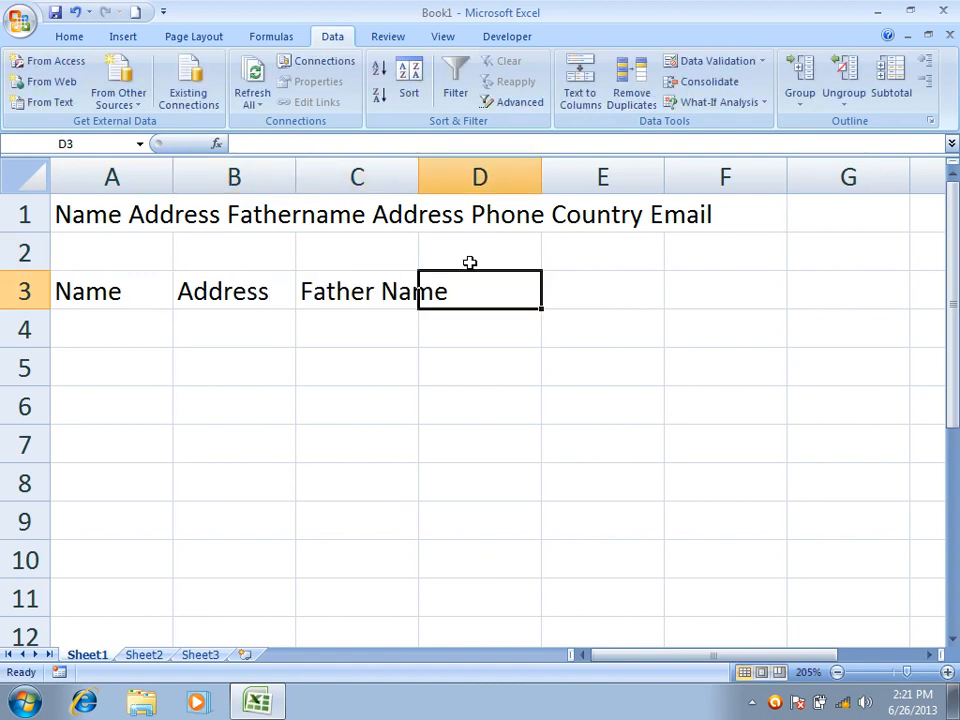
Clear the contents of cells A3 to E3
{"action": "key", "text": "Left"}
{"action": "key", "text": "Left"}
{"action": "key", "text": "Left"}
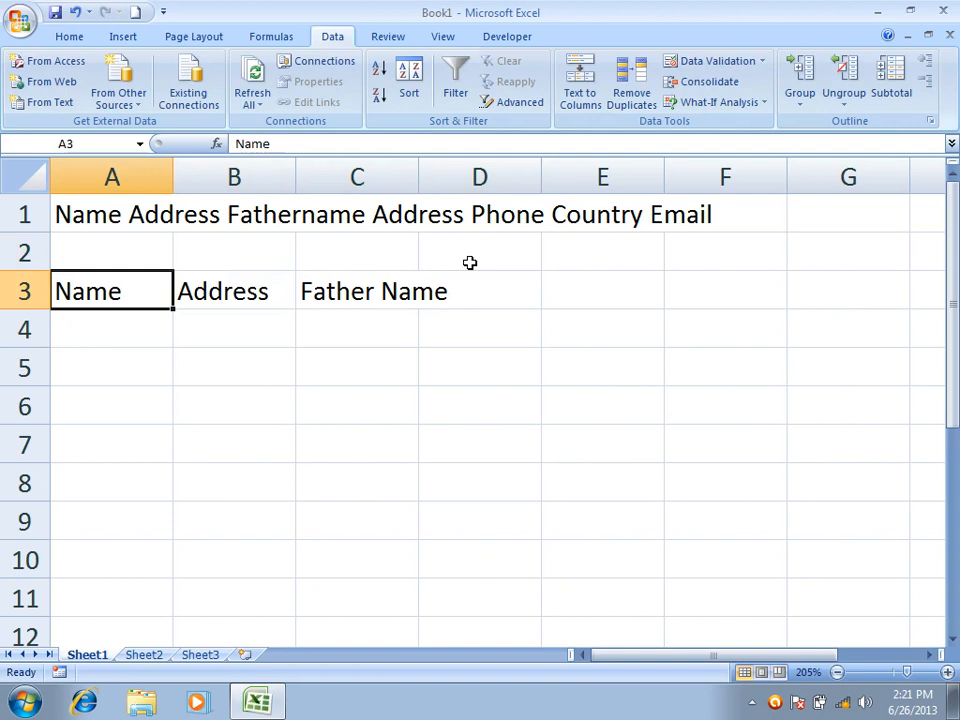
{"action": "key", "text": "shift+Right"}
{"action": "key", "text": "shift+Right"}
{"action": "key", "text": "shift+Right"}
{"action": "key", "text": "shift+Right"}
{"action": "key", "text": "Delete"}
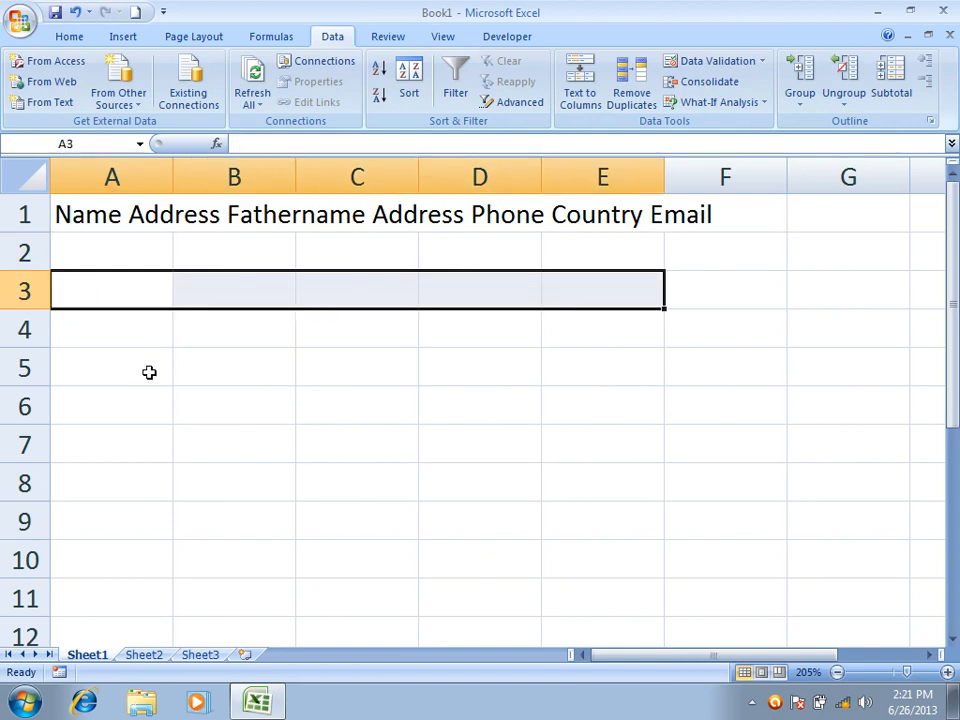
Try spacing the words apart in cell A1, and undo the deletion of its contents
{"action": "left_click", "coordinate": [118, 220]}
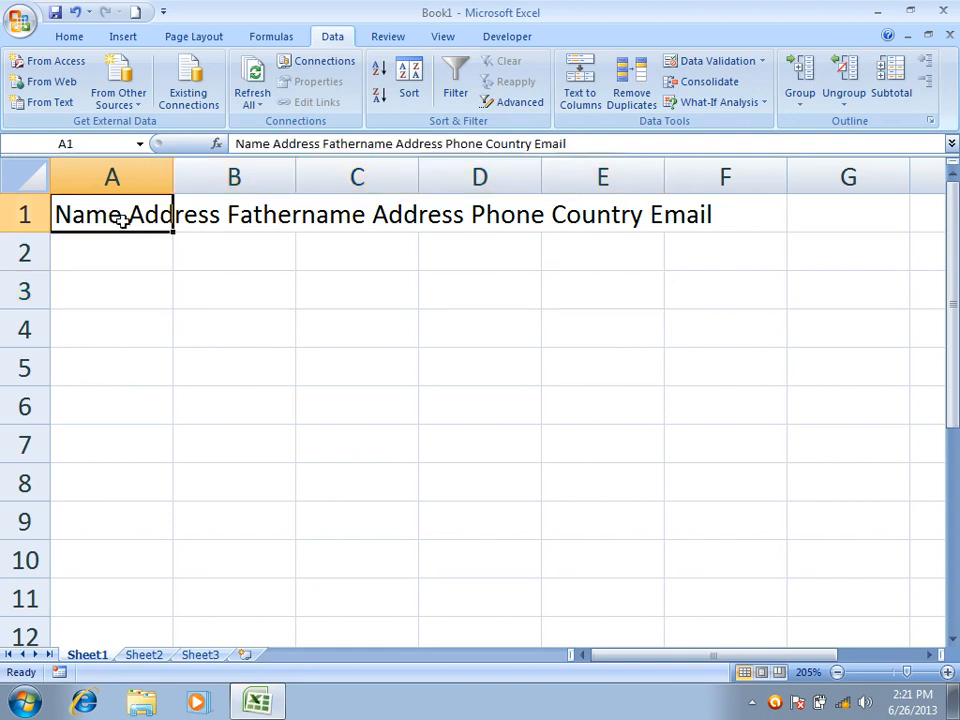
{"action": "double_click", "coordinate": [129, 218]}
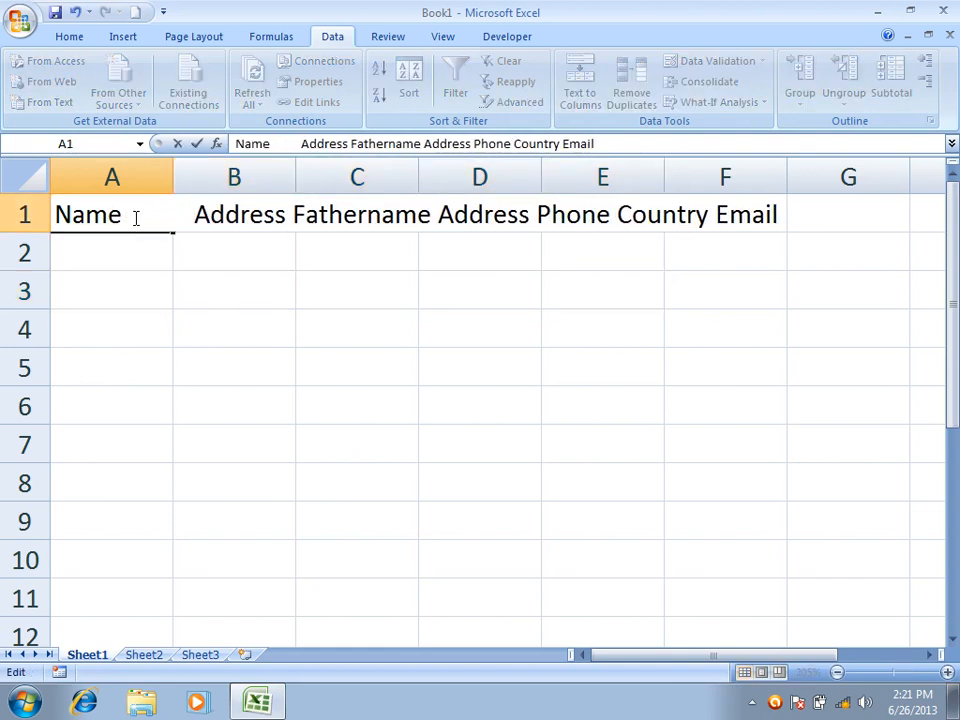
{"action": "key", "text": "Escape"}
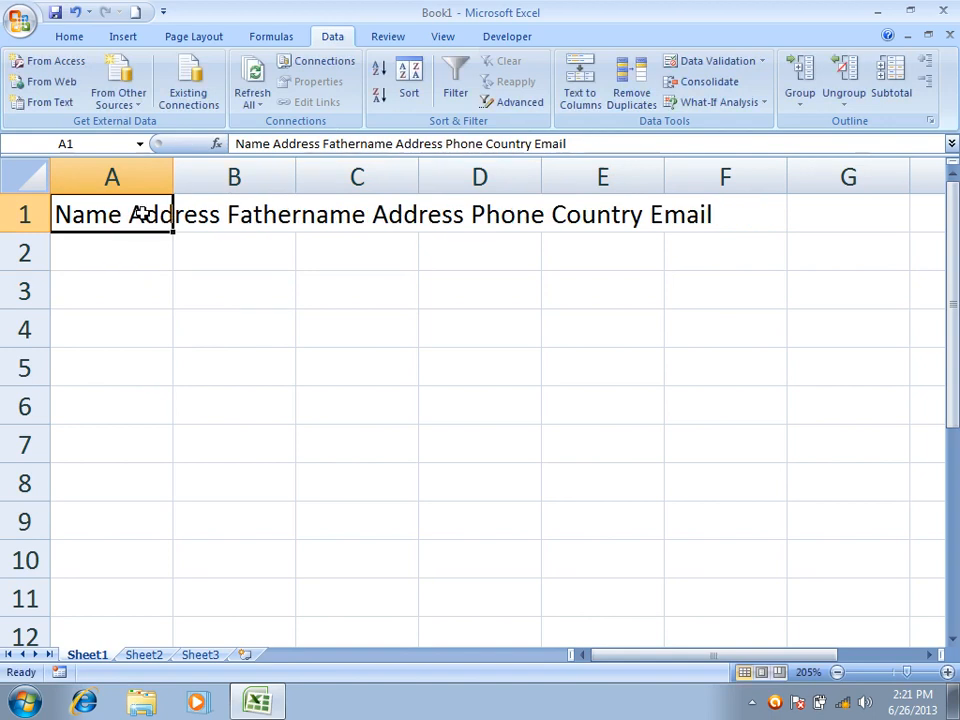
{"action": "key", "text": "Delete"}
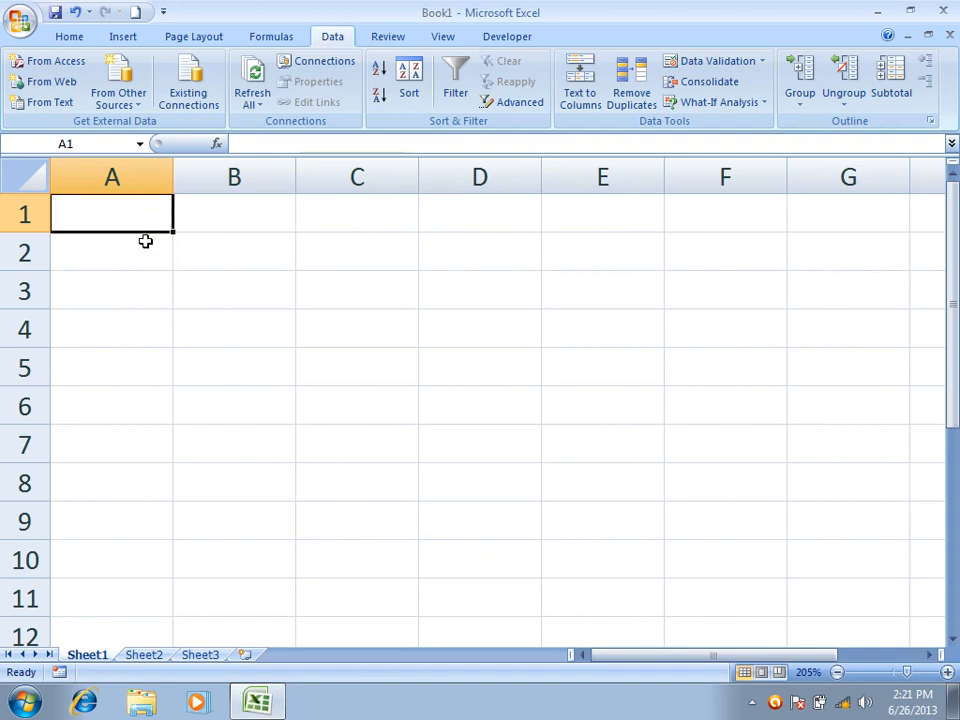
{"action": "key", "text": "ctrl+z"}
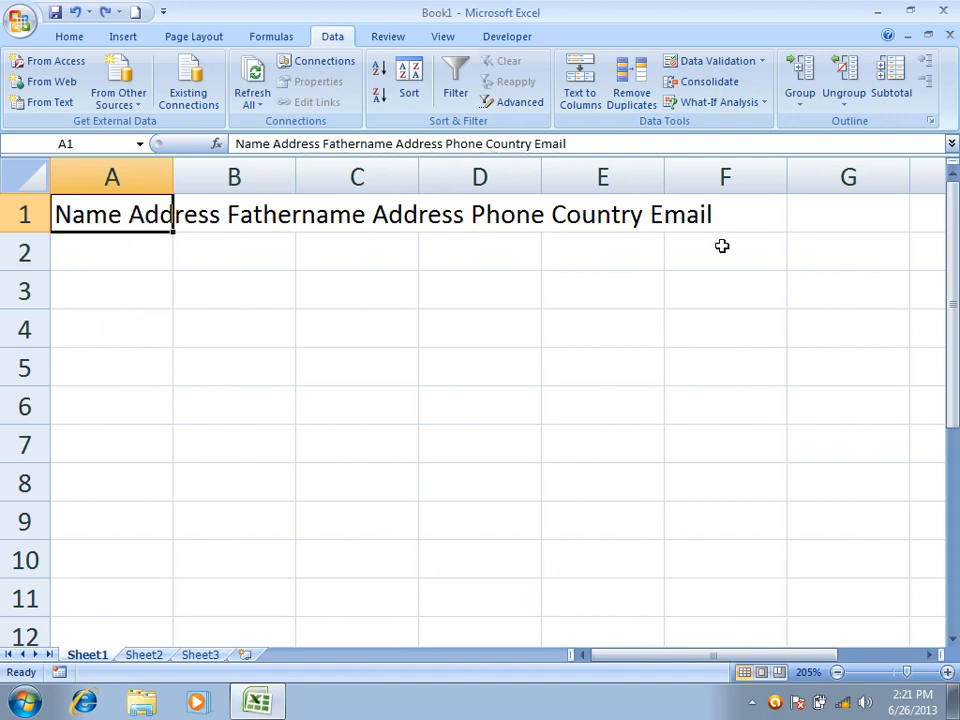
Split the text in cell A1 into separate columns with Text to Columns using Fixed width, and autofit column C
{"action": "left_click", "coordinate": [580, 88]}
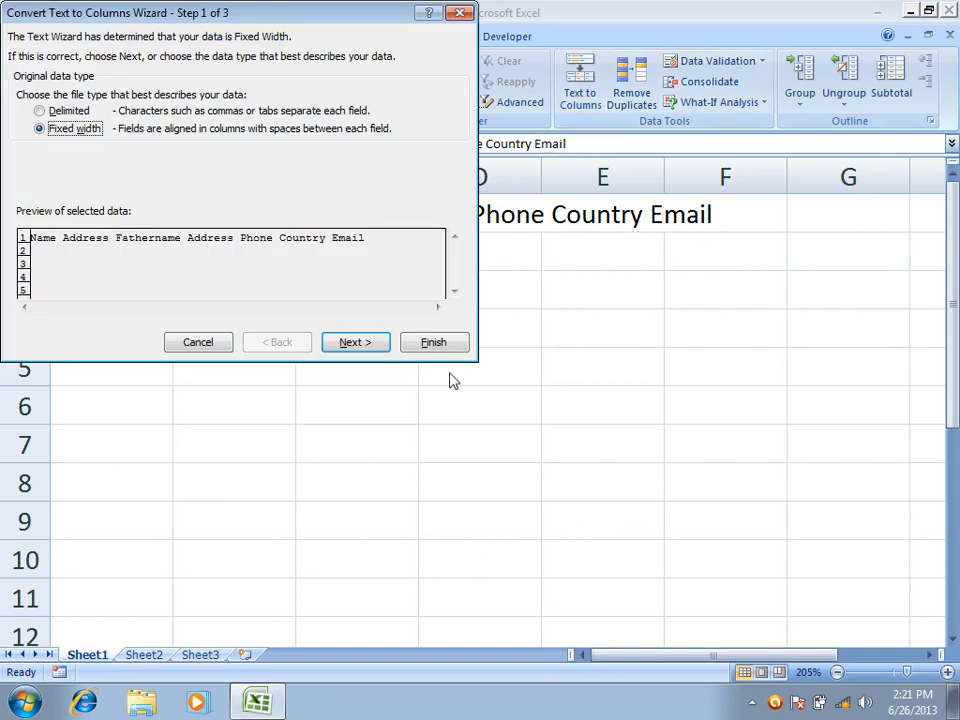
{"action": "left_click", "coordinate": [366, 343]}
{"action": "left_click", "coordinate": [380, 346]}
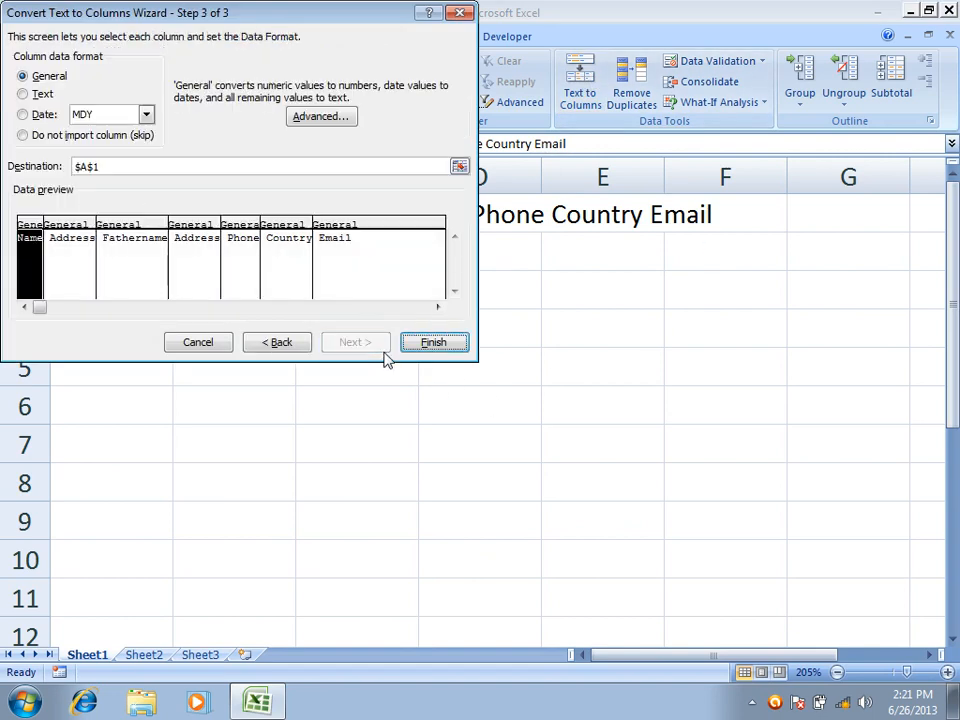
{"action": "left_click", "coordinate": [436, 343]}
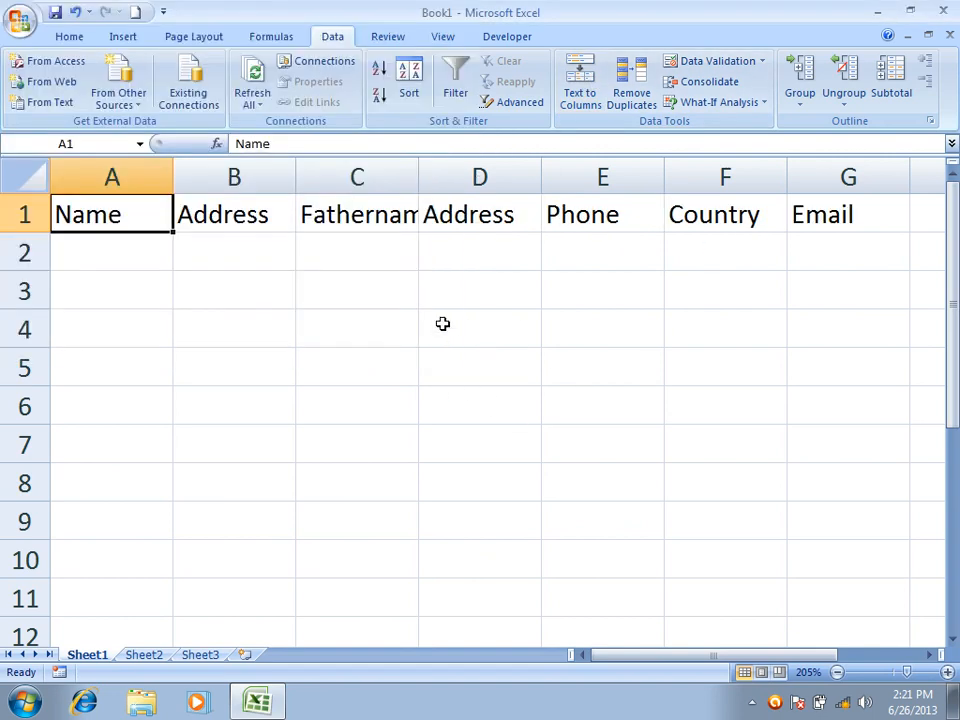
{"action": "double_click", "coordinate": [418, 165]}
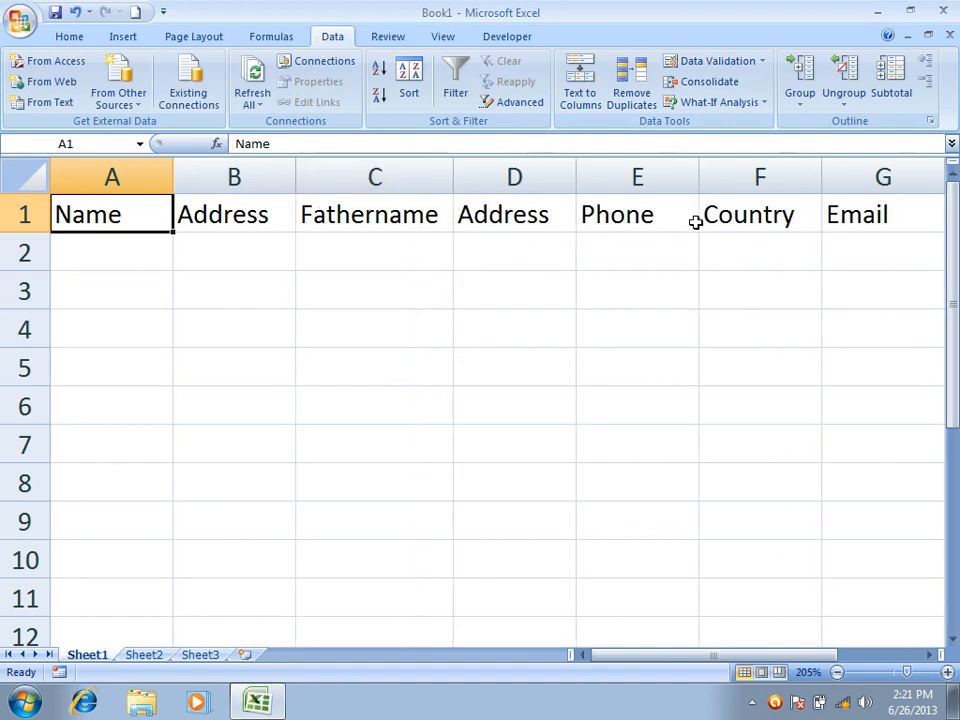
{"action": "scroll", "coordinate": [638, 320], "scroll_direction": "down", "scroll_amount": 1}
{"action": "scroll", "coordinate": [638, 320], "scroll_direction": "down", "scroll_amount": 2}
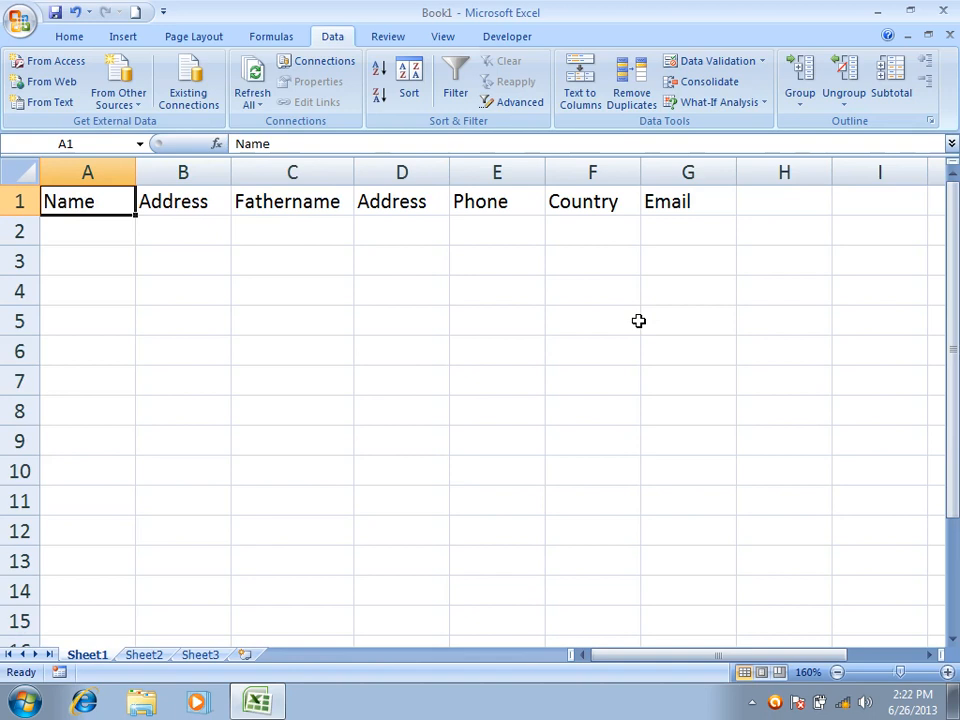
{"action": "left_click_drag", "start_coordinate": [85, 201], "coordinate": [118, 278]}
{"action": "left_click_drag", "start_coordinate": [180, 201], "coordinate": [212, 274]}
{"action": "left_click_drag", "start_coordinate": [285, 201], "coordinate": [350, 273]}
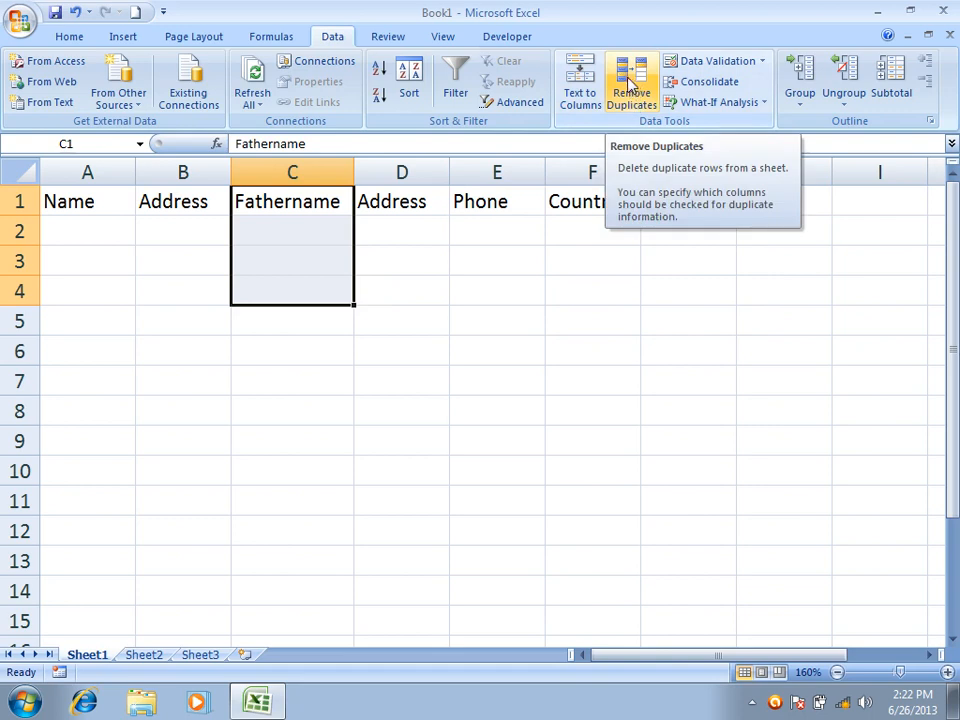
{"action": "left_click", "coordinate": [519, 356]}
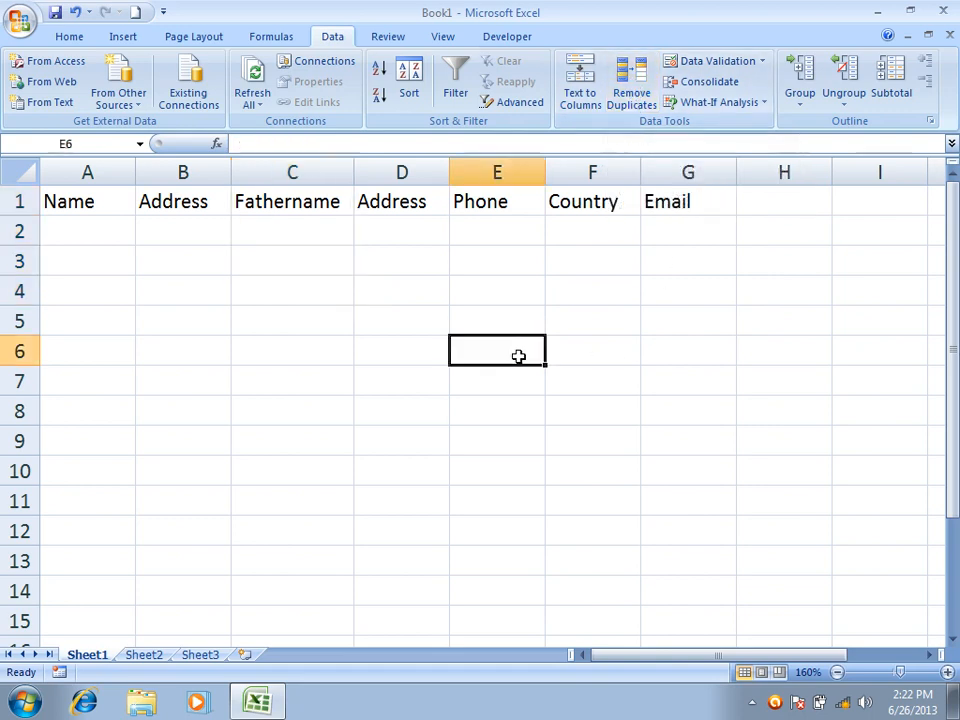
Create a new blank workbook and open the recent workbook ExcelData File
{"action": "left_click", "coordinate": [135, 12]}
{"action": "left_click", "coordinate": [20, 20]}
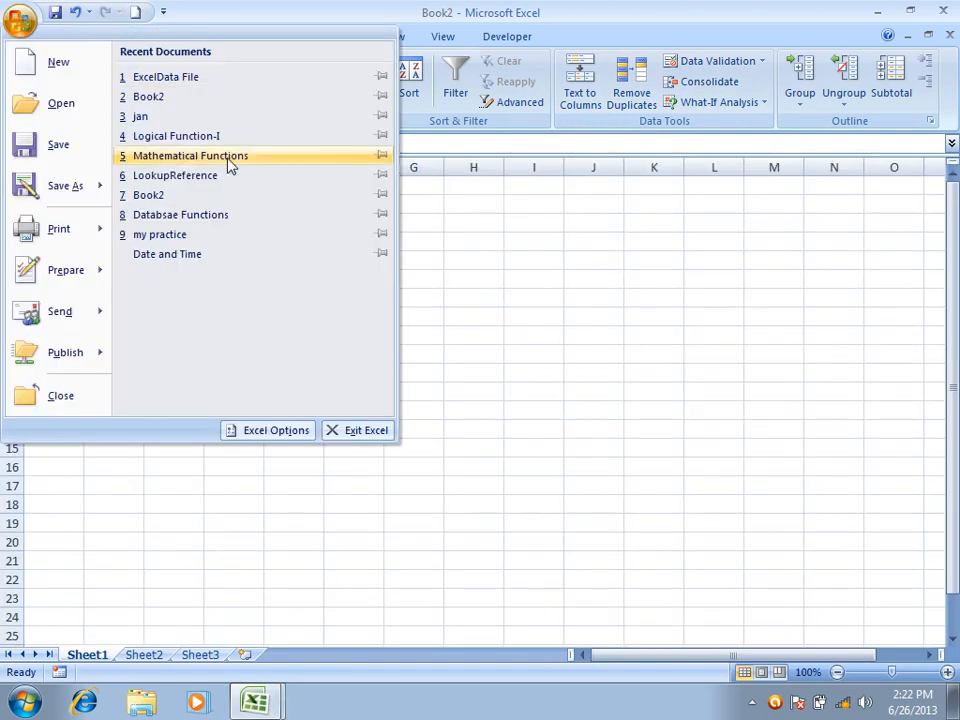
{"action": "left_click", "coordinate": [172, 80]}
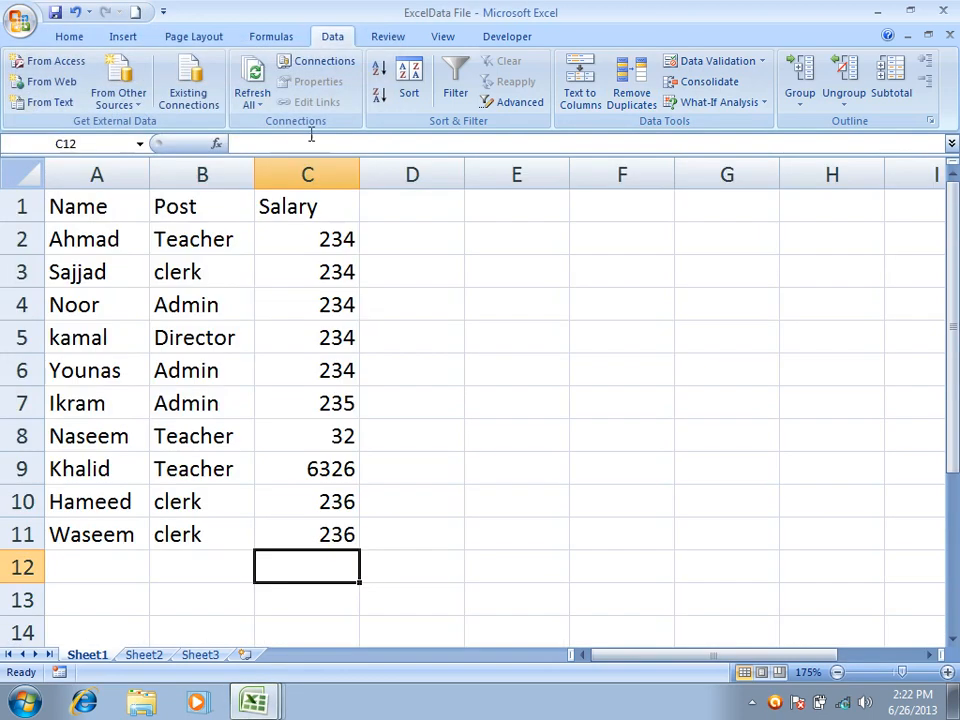
Copy the record in A2:C2 and paste it over the records in rows 5, 7 and 9
{"action": "left_click_drag", "start_coordinate": [139, 249], "coordinate": [325, 240]}
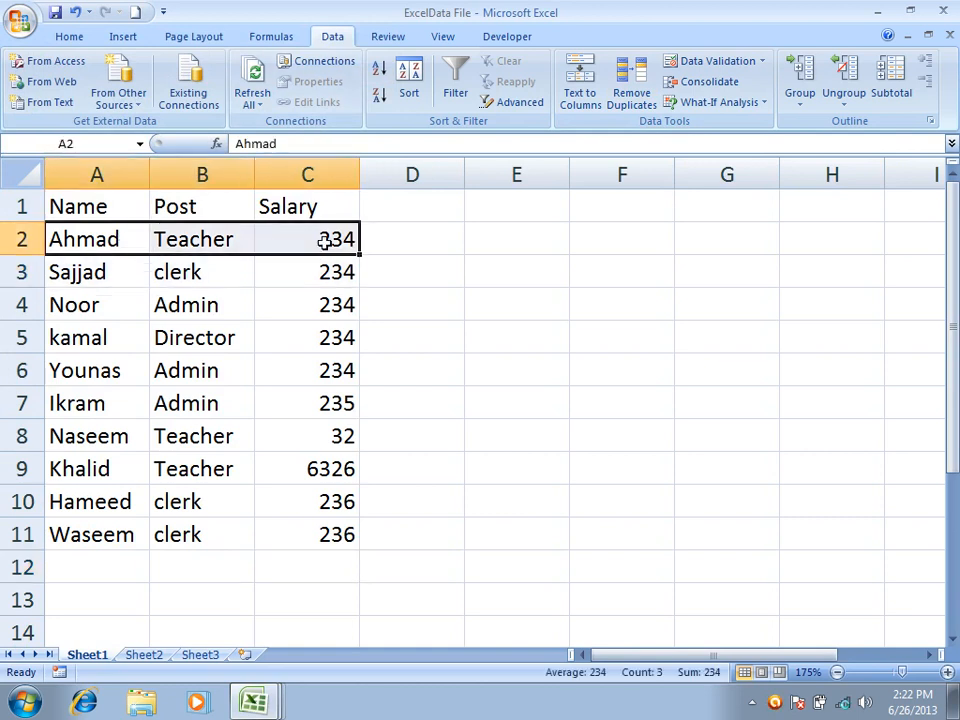
{"action": "key", "text": "ctrl+c"}
{"action": "left_click_drag", "start_coordinate": [90, 337], "coordinate": [302, 336]}
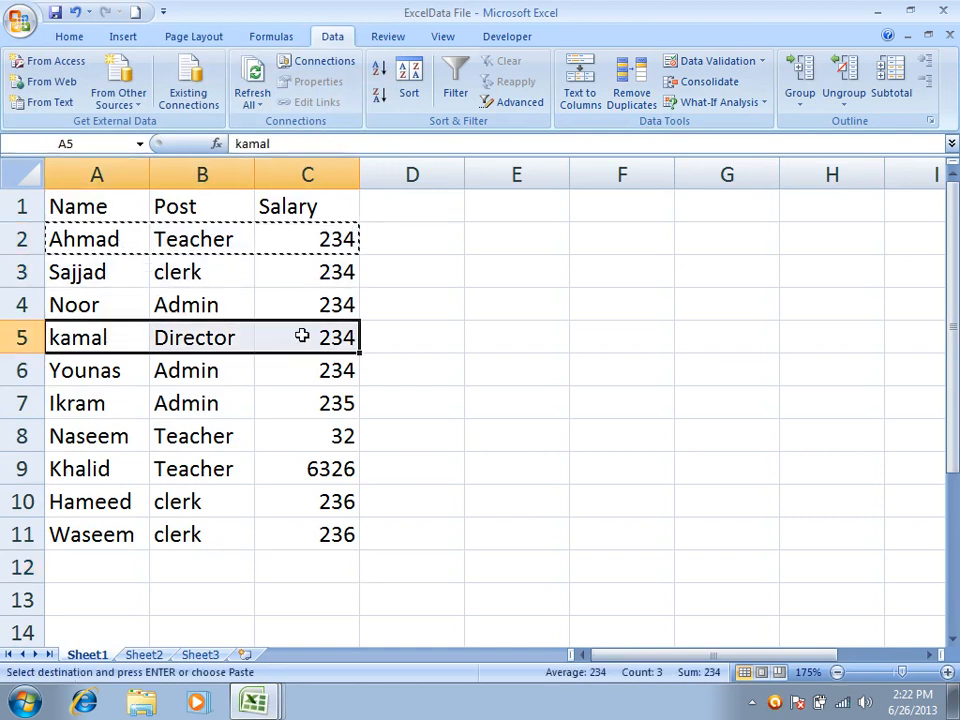
{"action": "key", "text": "ctrl+v"}
{"action": "left_click_drag", "start_coordinate": [118, 410], "coordinate": [320, 404]}
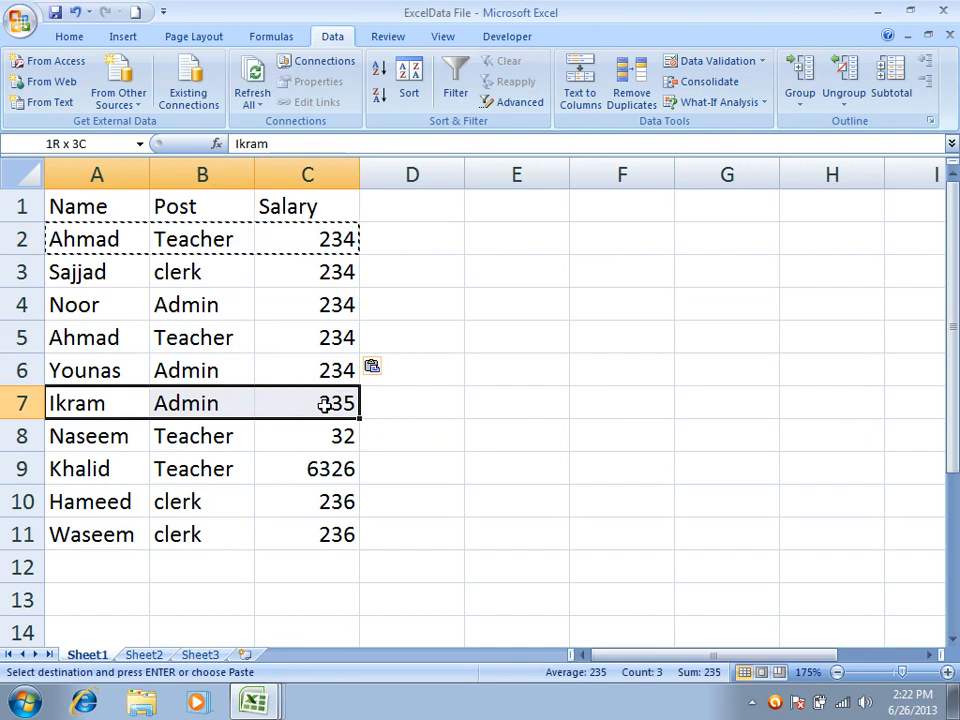
{"action": "key", "text": "ctrl+v"}
{"action": "left_click_drag", "start_coordinate": [88, 462], "coordinate": [304, 466]}
{"action": "key", "text": "ctrl+v"}
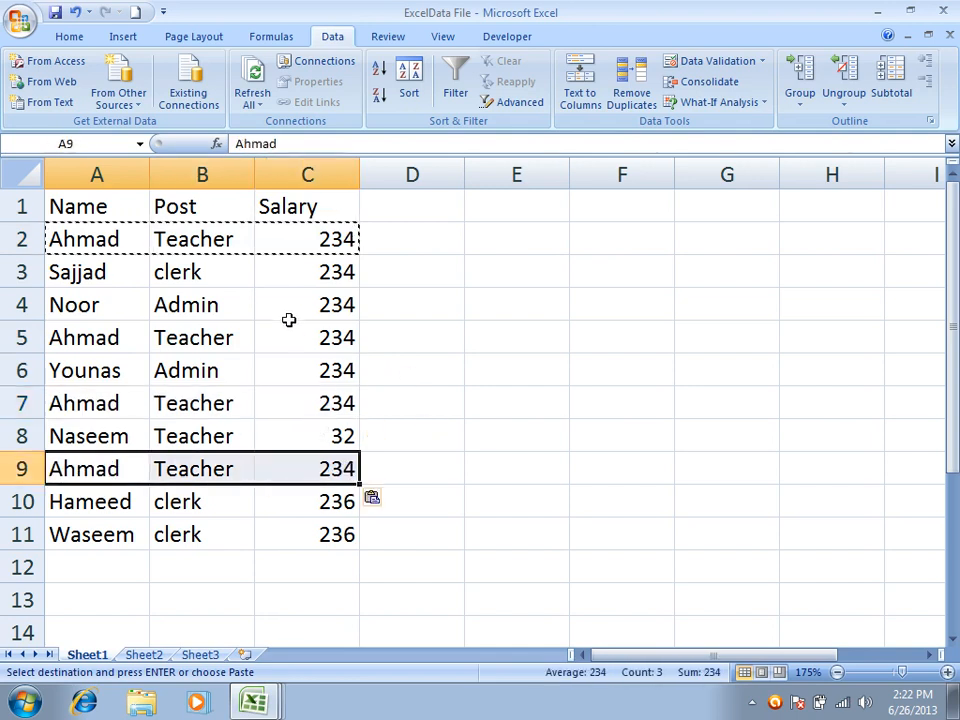
Remove duplicate records from A1:C11 by comparing the Name, Post and Salary columns, treating the first row as headers
{"action": "key", "text": "Escape"}
{"action": "left_click_drag", "start_coordinate": [90, 206], "coordinate": [318, 522]}
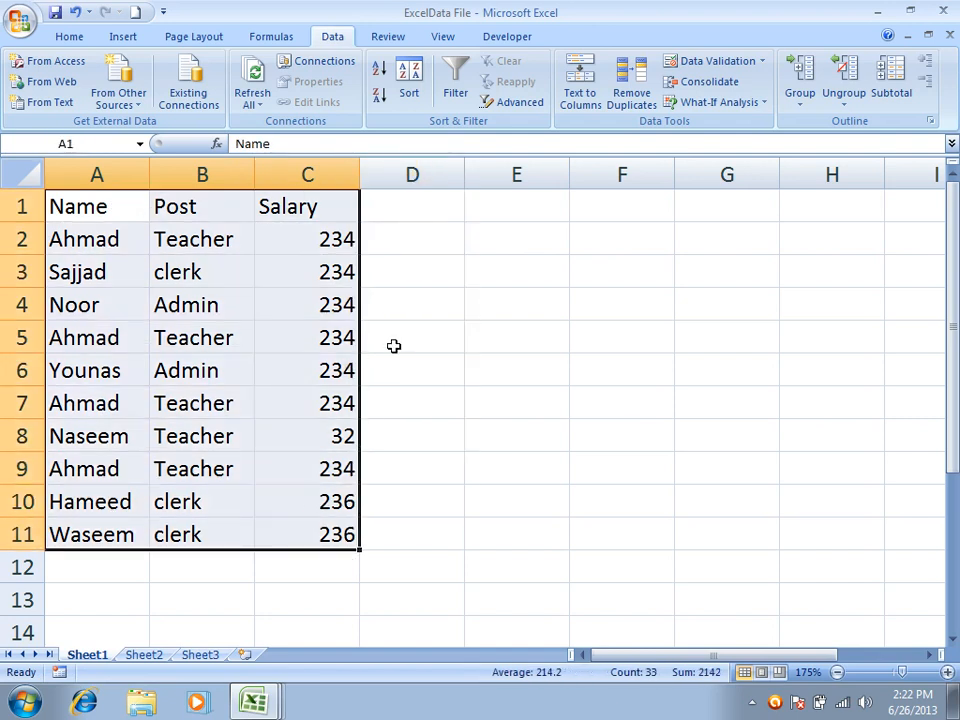
{"action": "left_click", "coordinate": [636, 92]}
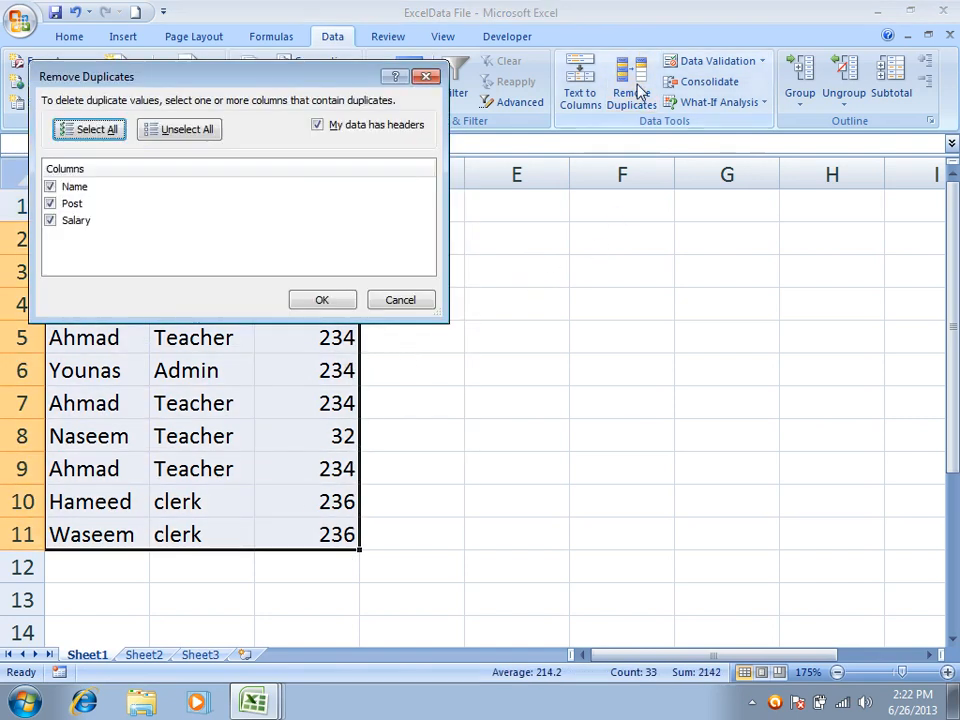
{"action": "left_click_drag", "start_coordinate": [335, 77], "coordinate": [692, 66]}
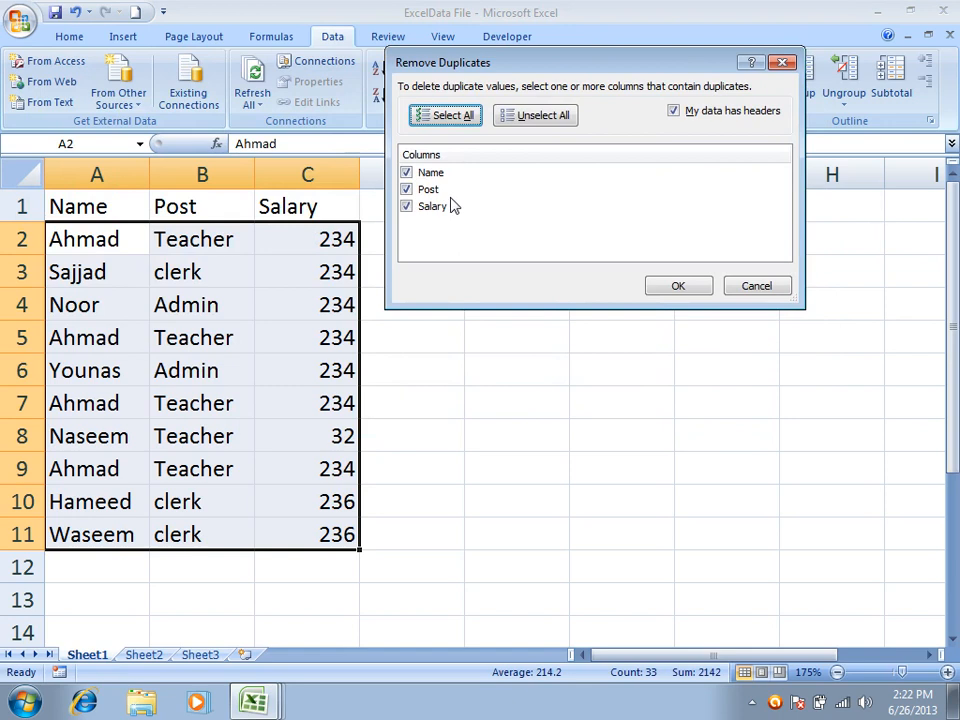
{"action": "left_click", "coordinate": [709, 113]}
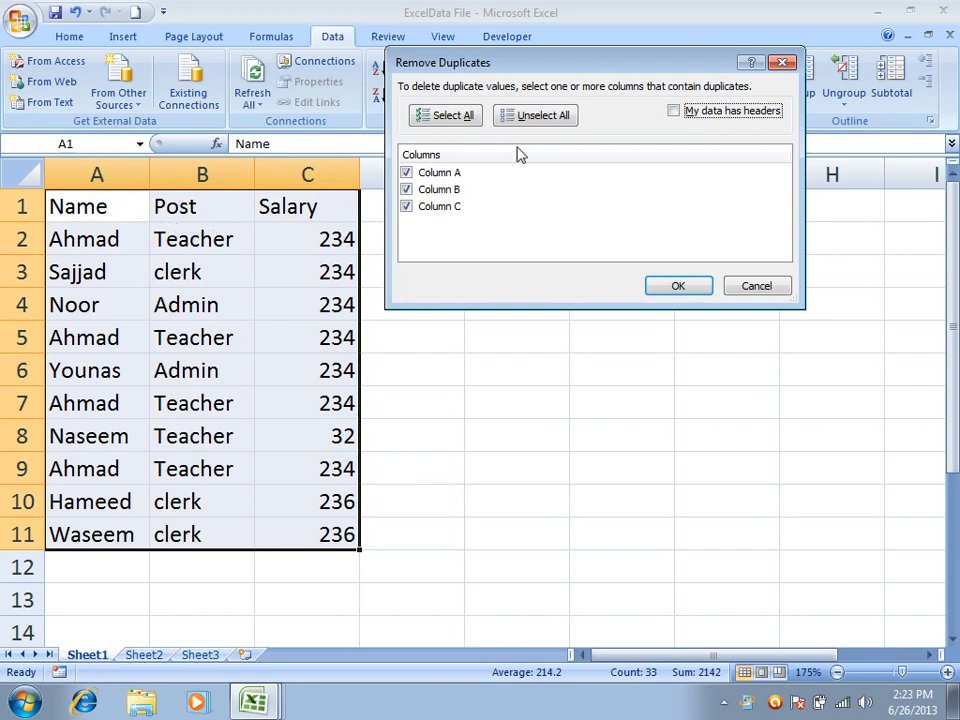
{"action": "left_click", "coordinate": [705, 111]}
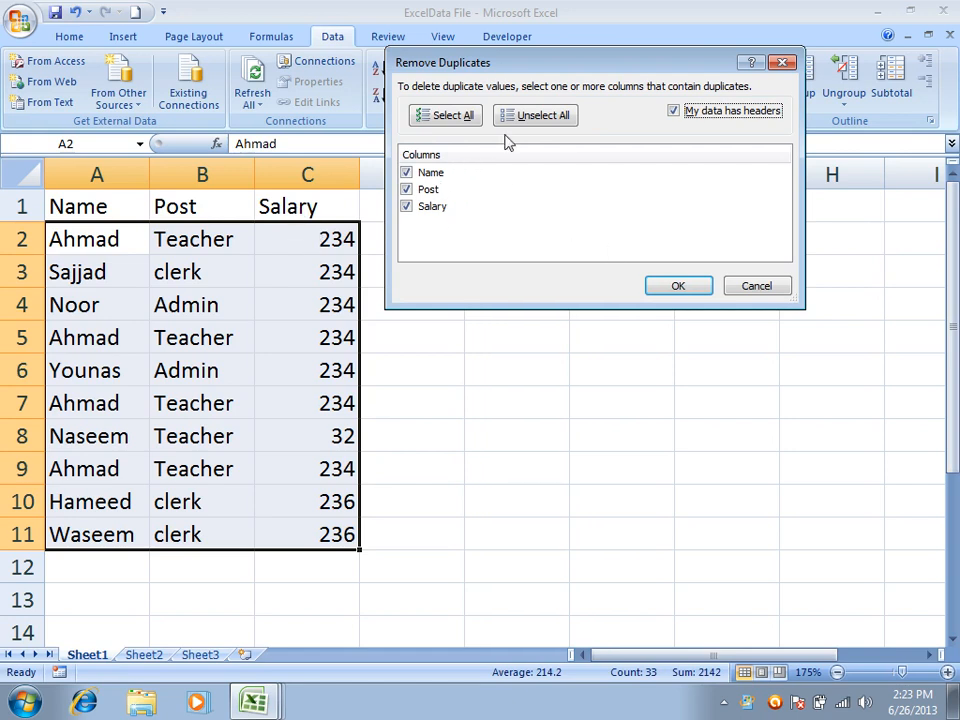
{"action": "left_click", "coordinate": [542, 117]}
{"action": "left_click", "coordinate": [463, 118]}
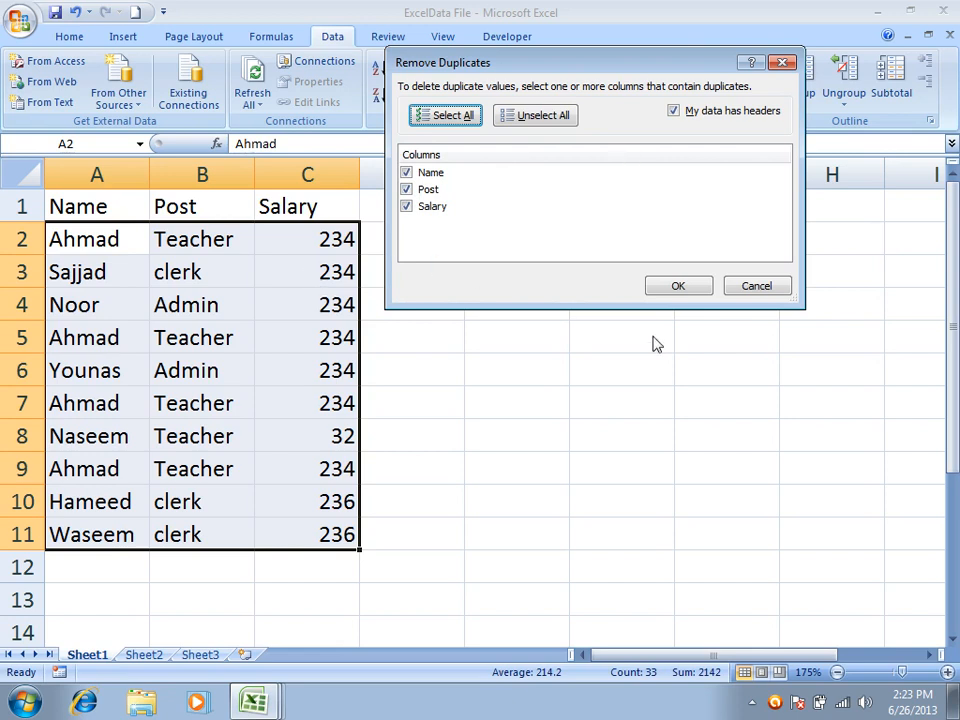
{"action": "left_click", "coordinate": [679, 286]}
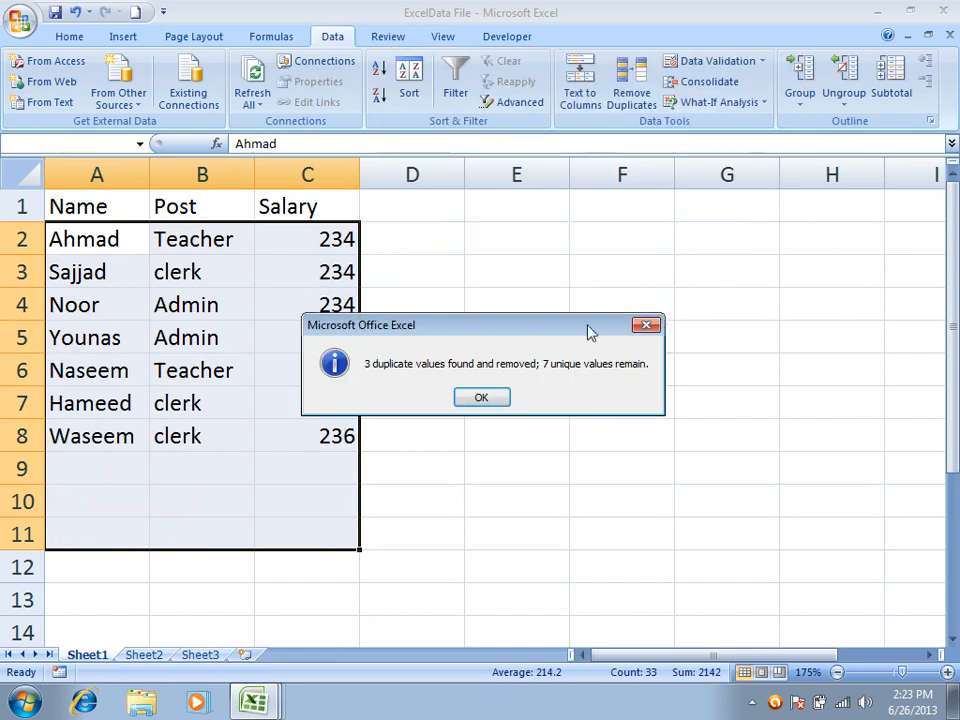
{"action": "left_click_drag", "start_coordinate": [534, 324], "coordinate": [703, 219]}
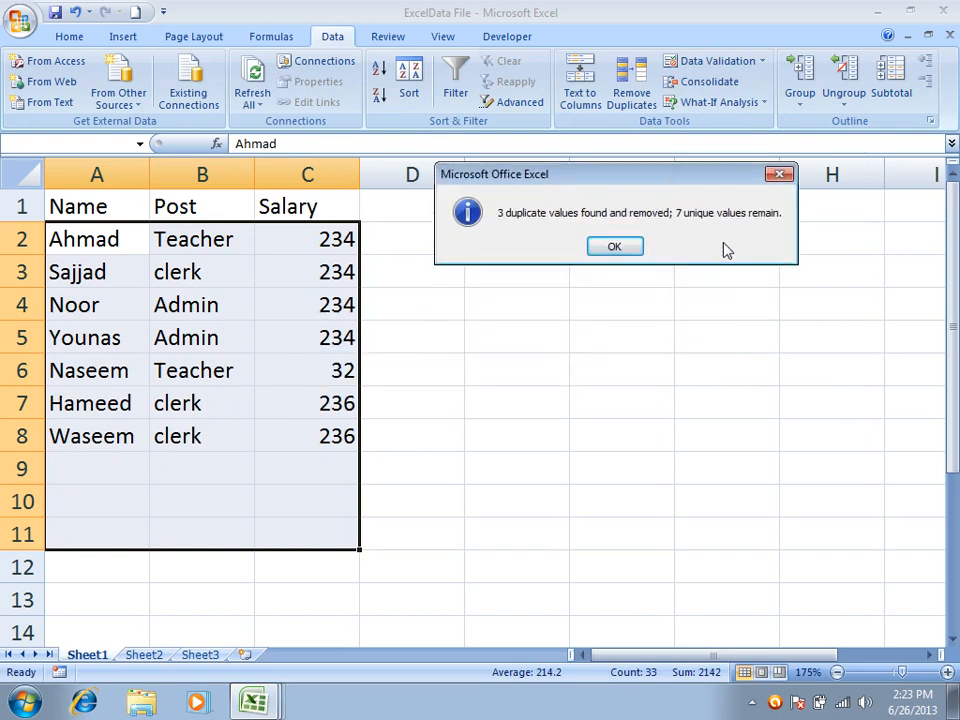
{"action": "left_click", "coordinate": [615, 247]}
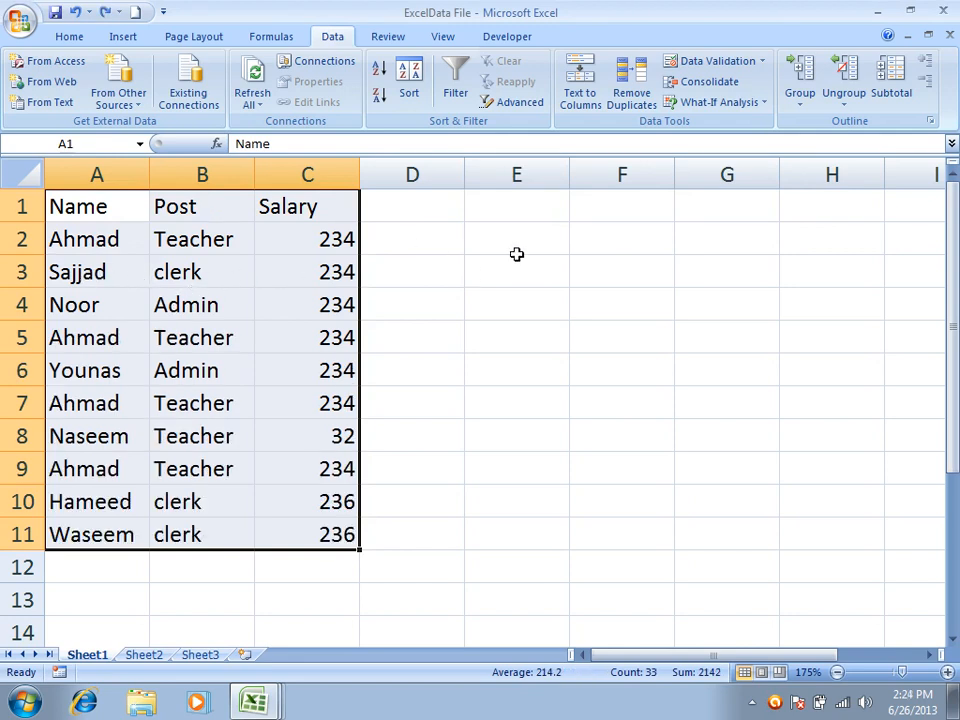
{"action": "left_click", "coordinate": [764, 62]}
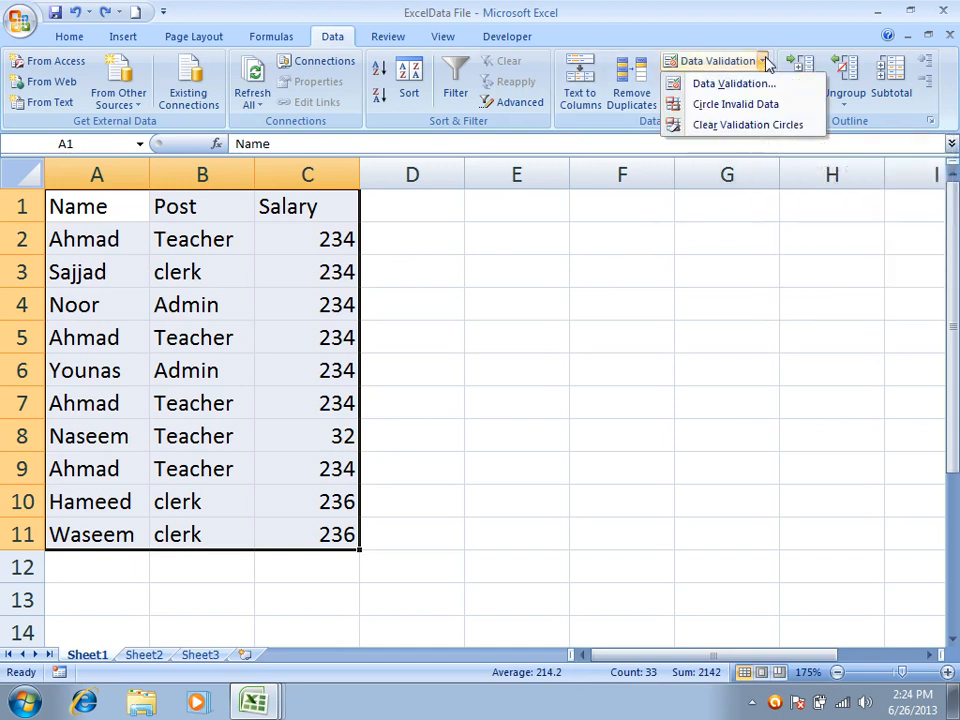
{"action": "left_click", "coordinate": [708, 261]}
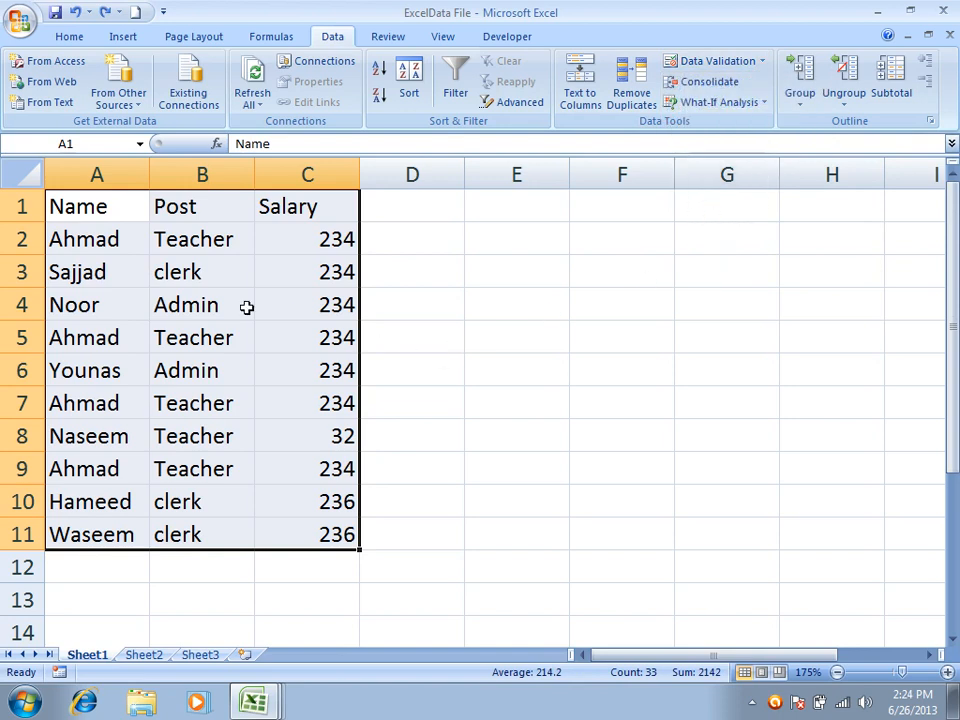
{"action": "left_click", "coordinate": [112, 239]}
Change the post in cell B5 to Doctor and the post in cell B9 to Engineer
{"action": "left_click", "coordinate": [224, 341]}
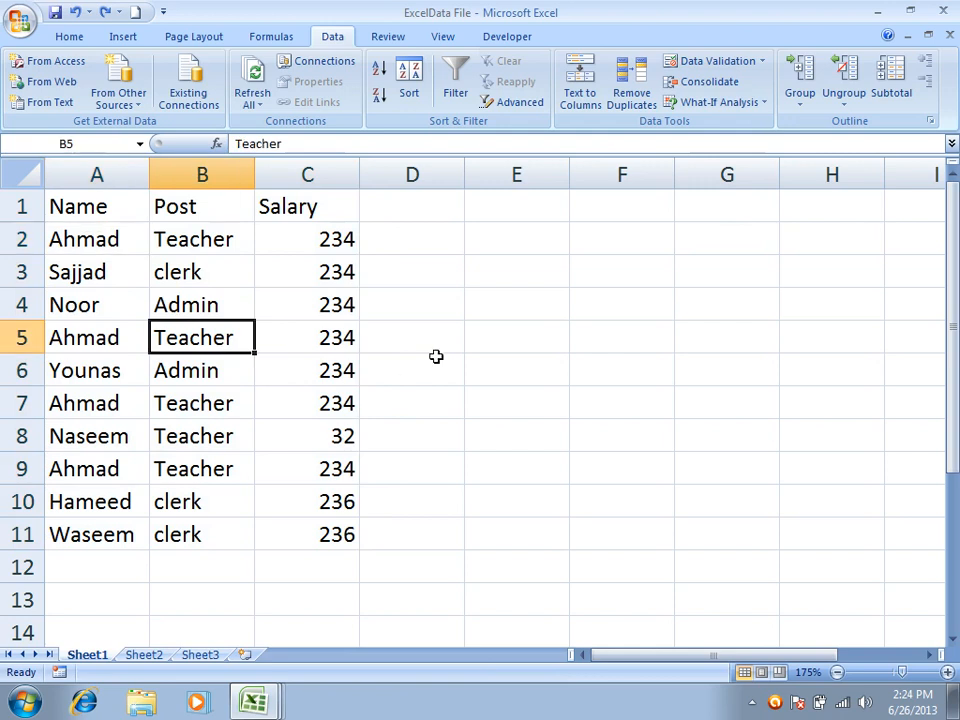
{"action": "type", "text": "Doctor"}
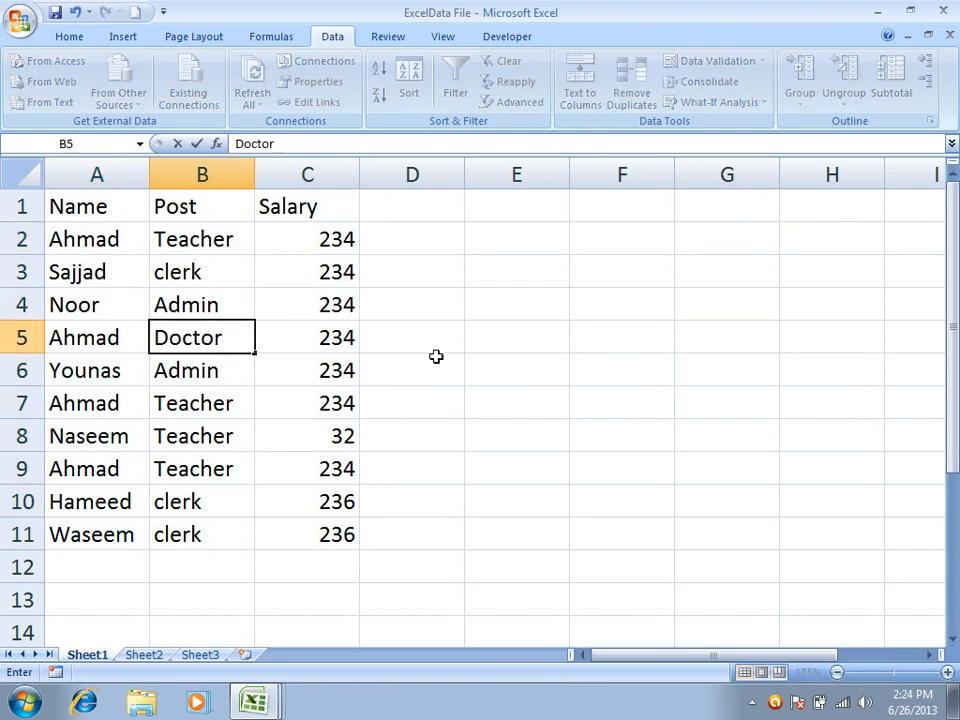
{"action": "key", "text": "Return"}
{"action": "key", "text": "Down"}
{"action": "key", "text": "Down"}
{"action": "key", "text": "Down"}
{"action": "type", "text": "Engineer"}
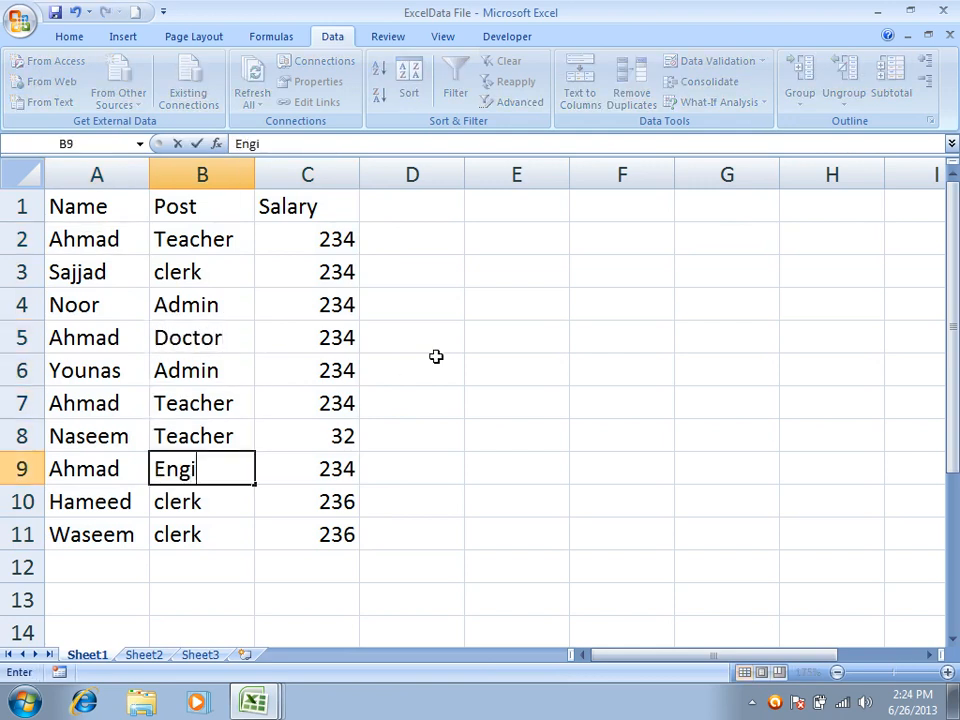
{"action": "key", "text": "Return"}
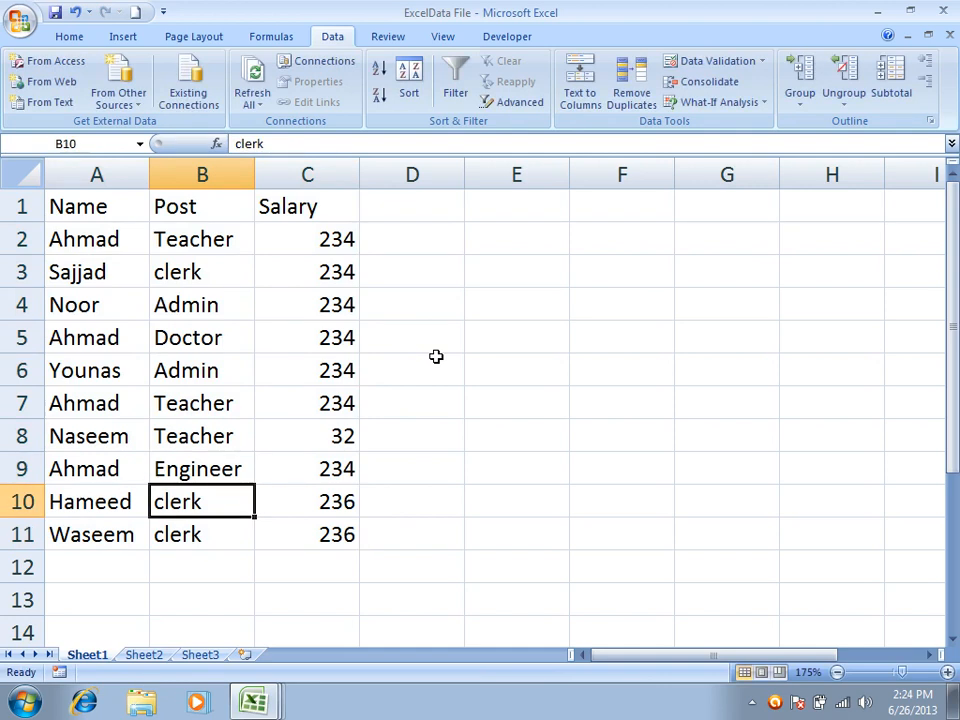
Change the post in cell B7 to Assistant
{"action": "left_click", "coordinate": [228, 242]}
{"action": "left_click", "coordinate": [247, 403]}
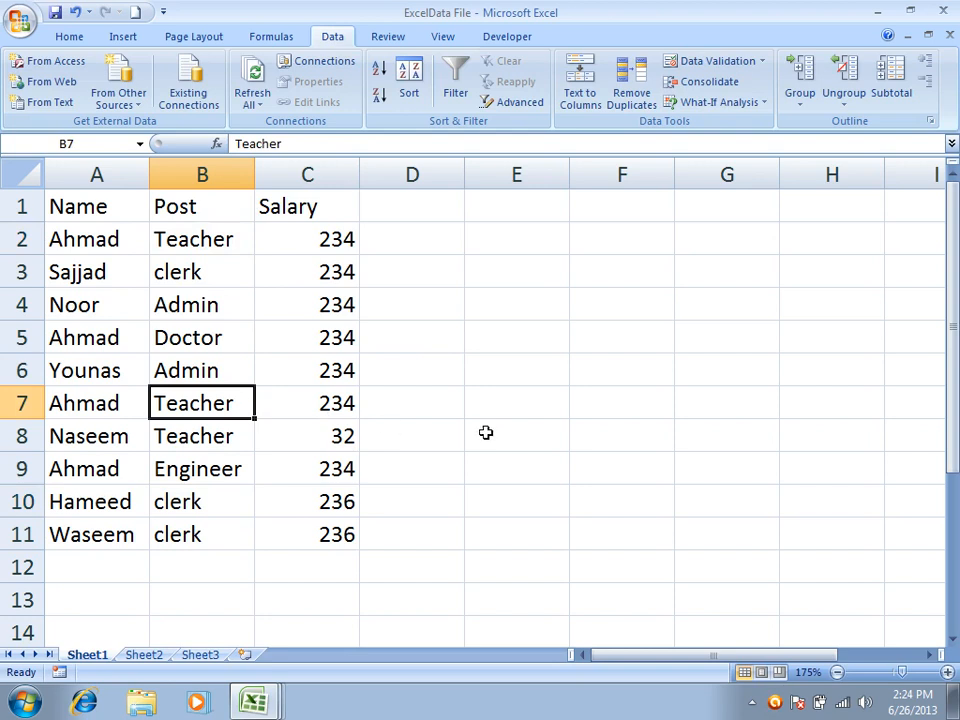
{"action": "type", "text": "Assitant"}
{"action": "key", "text": "BackSpace"}
{"action": "key", "text": "BackSpace"}
{"action": "key", "text": "BackSpace"}
{"action": "type", "text": "ant"}
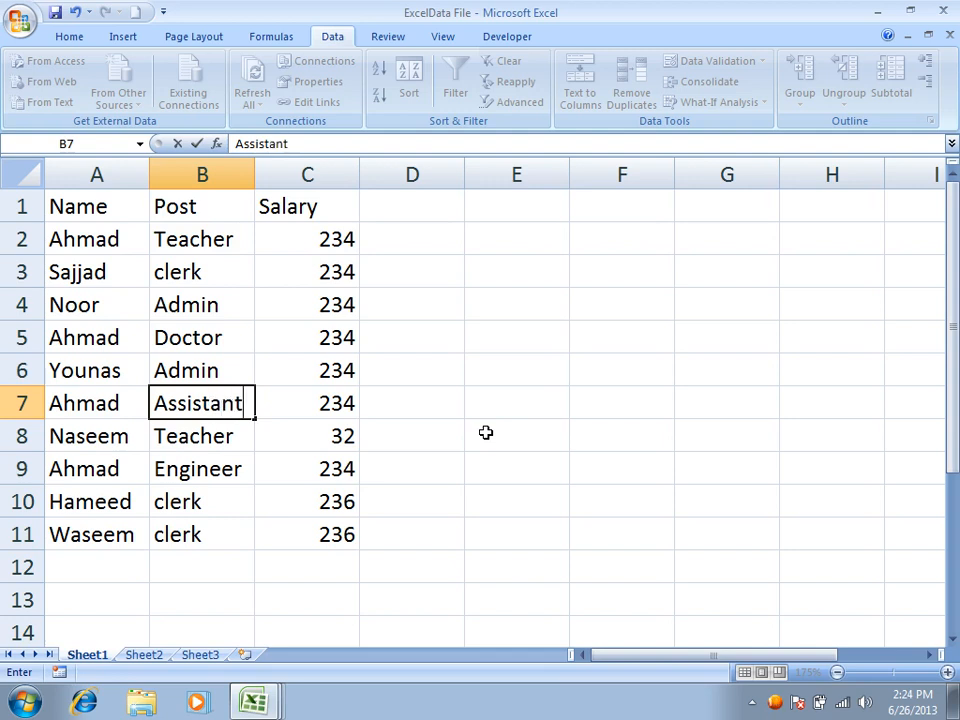
{"action": "key", "text": "Return"}
Run Remove Duplicates on A1:C11 with headers, comparing all of the Name, Post and Salary columns
{"action": "left_click_drag", "start_coordinate": [71, 240], "coordinate": [131, 536]}
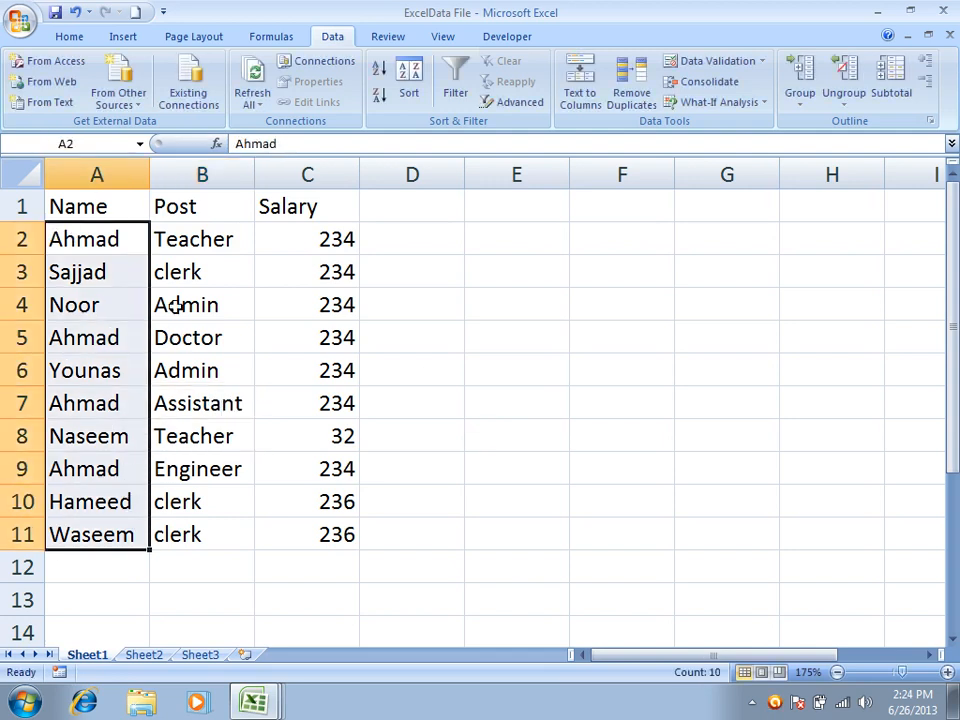
{"action": "left_click", "coordinate": [158, 266]}
{"action": "left_click_drag", "start_coordinate": [80, 206], "coordinate": [313, 533]}
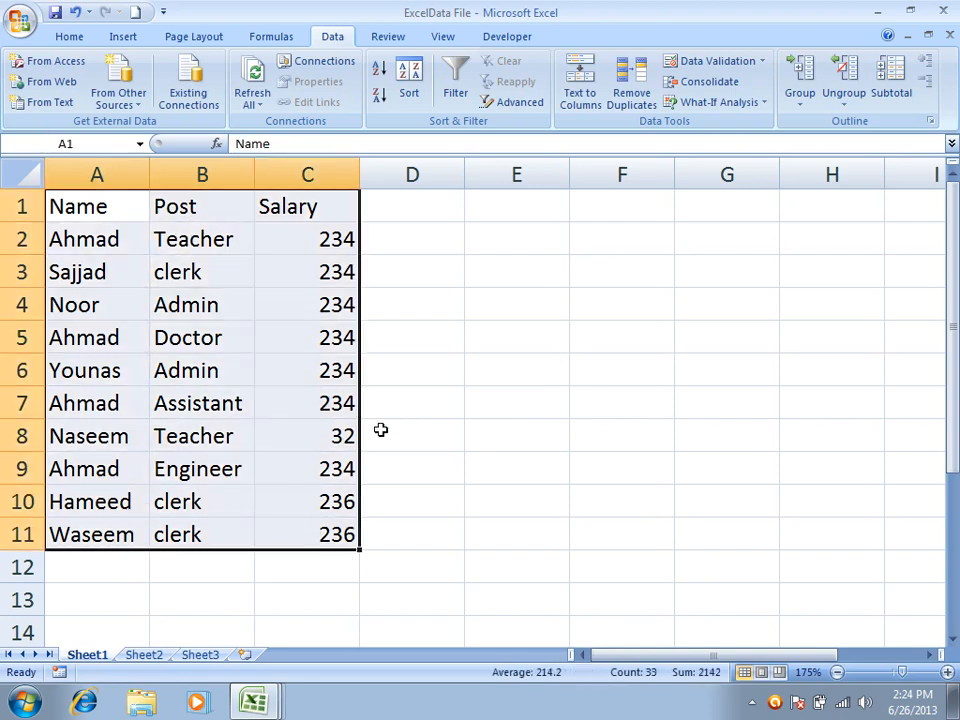
{"action": "left_click", "coordinate": [631, 92]}
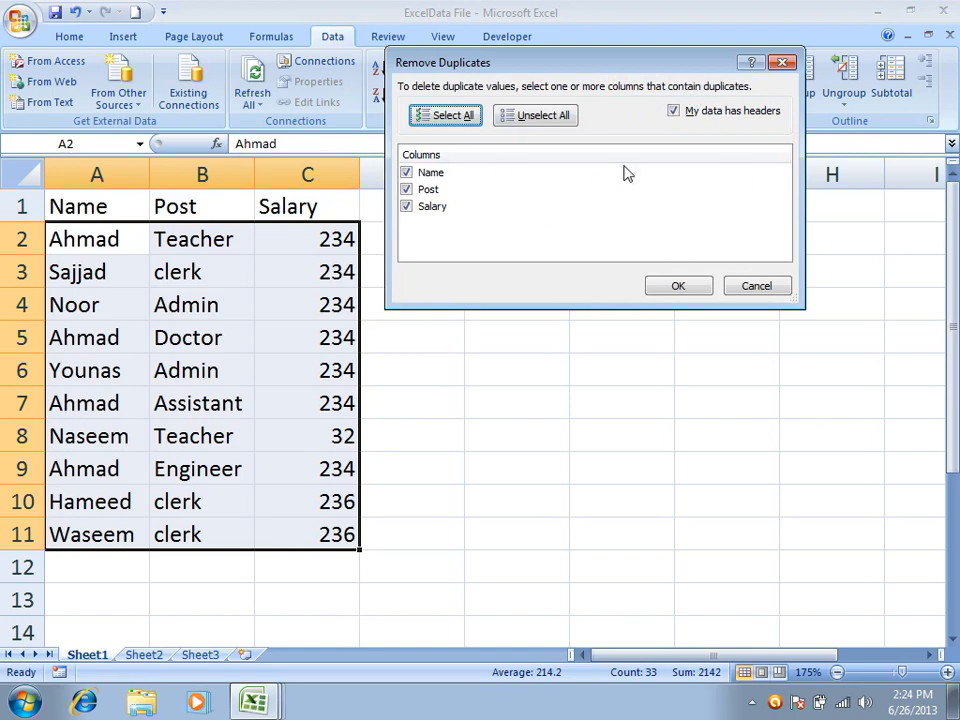
{"action": "left_click", "coordinate": [679, 285]}
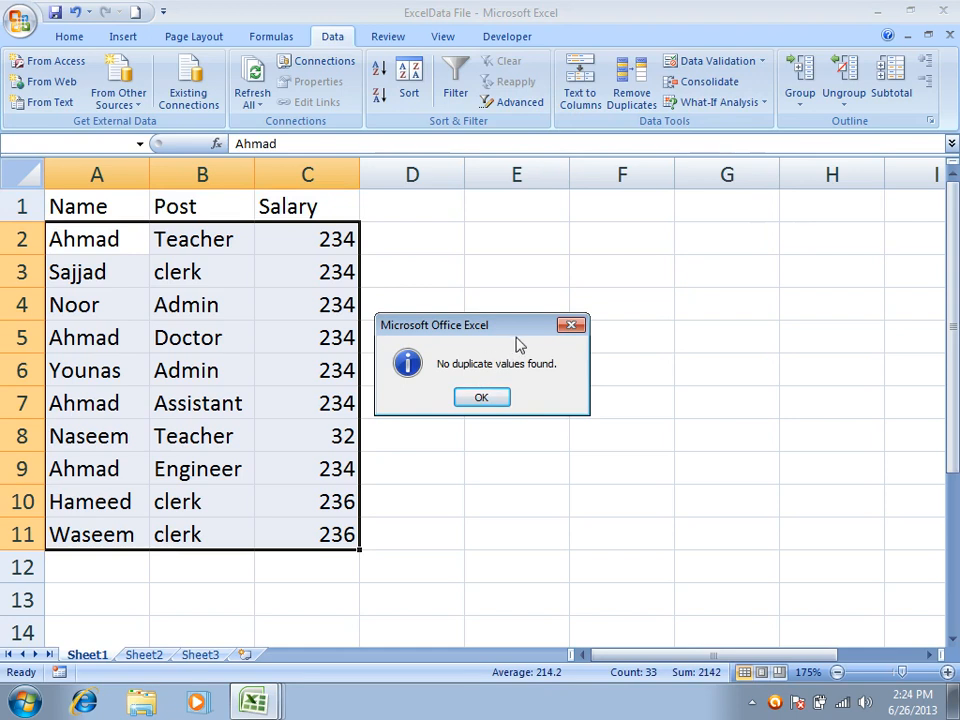
{"action": "left_click", "coordinate": [488, 398]}
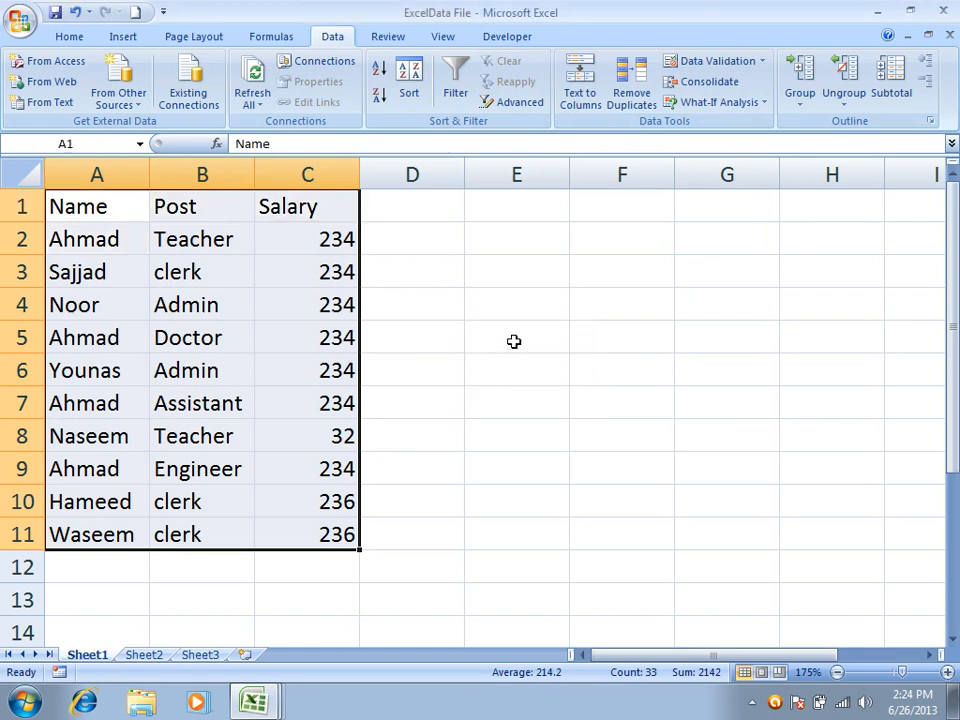
{"action": "left_click", "coordinate": [93, 239]}
{"action": "left_click", "coordinate": [130, 340]}
{"action": "left_click", "coordinate": [186, 248]}
{"action": "left_click", "coordinate": [187, 339]}
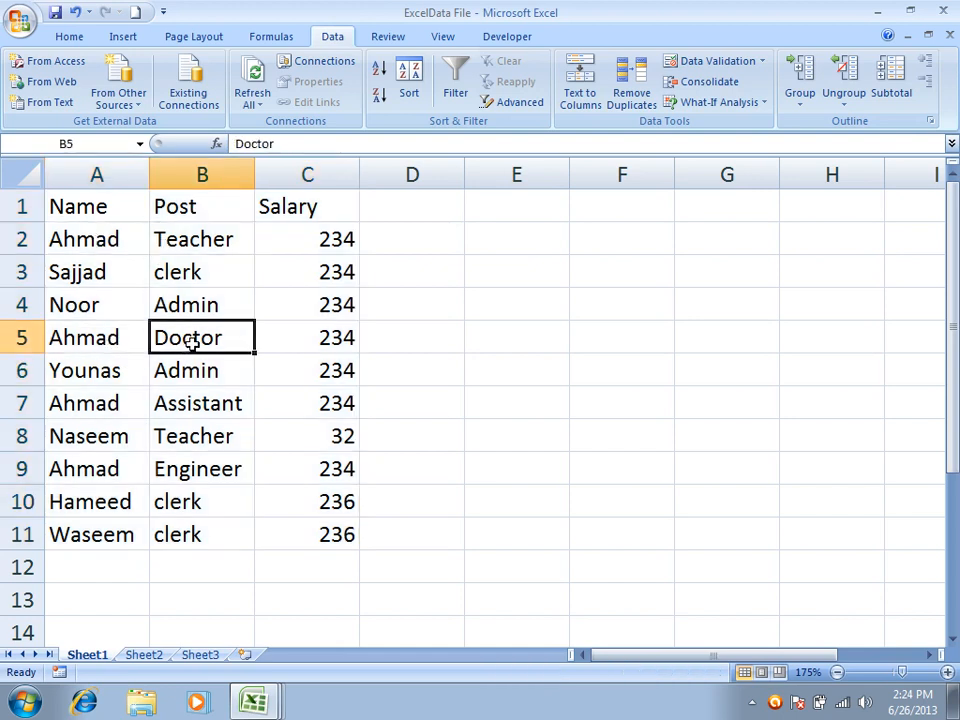
Remove duplicate records from A1:C11 based on the Name column only, and undo the removal
{"action": "left_click_drag", "start_coordinate": [70, 206], "coordinate": [289, 529]}
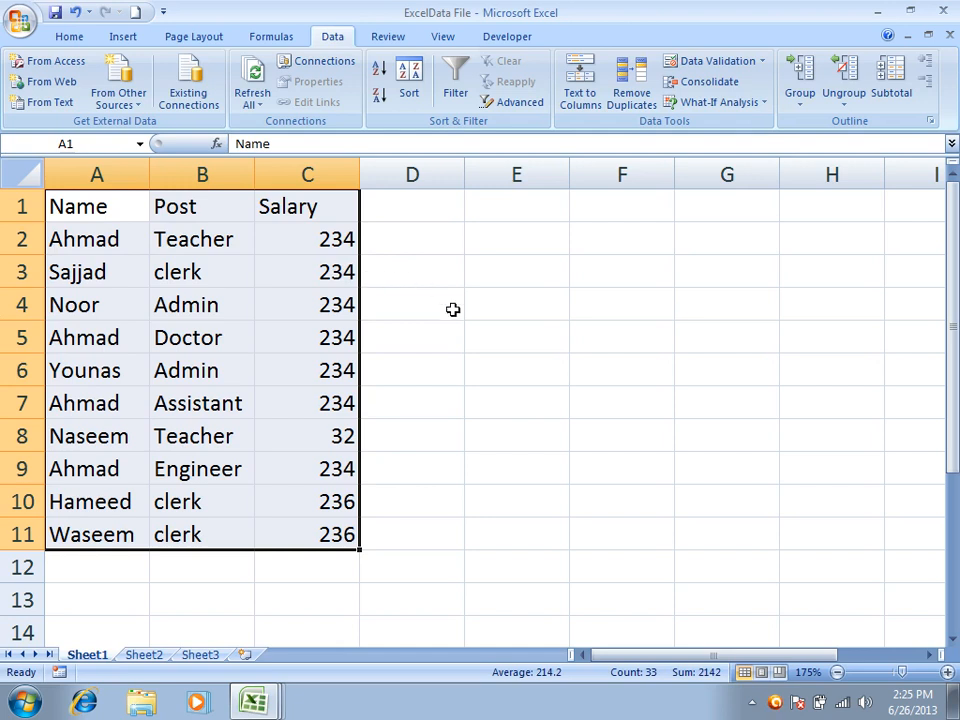
{"action": "left_click", "coordinate": [632, 92]}
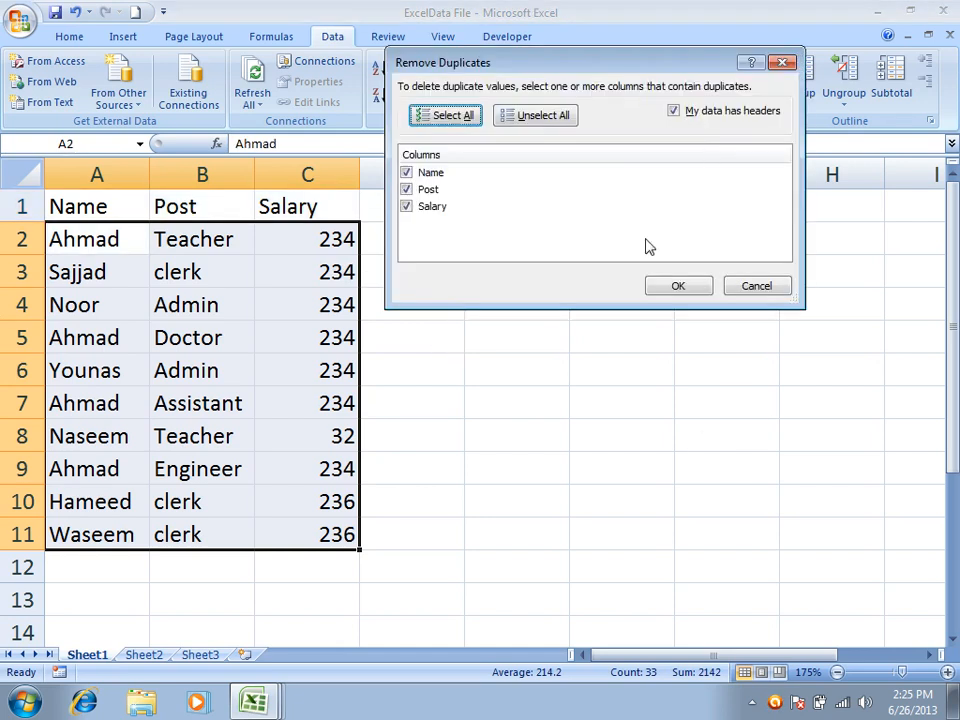
{"action": "left_click", "coordinate": [428, 189]}
{"action": "left_click", "coordinate": [430, 206]}
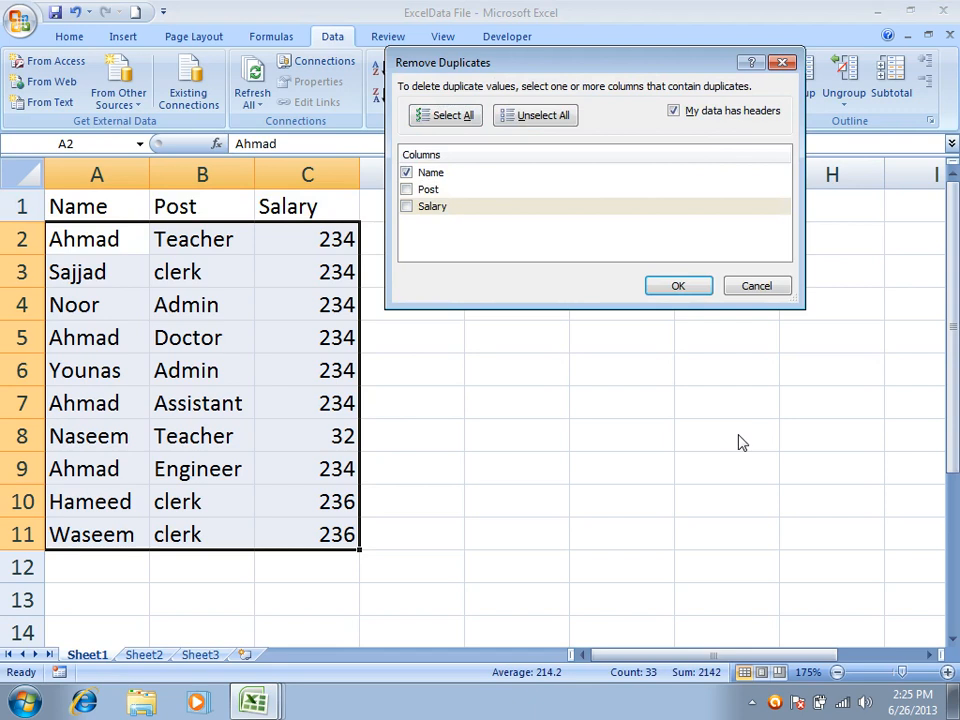
{"action": "left_click", "coordinate": [678, 286]}
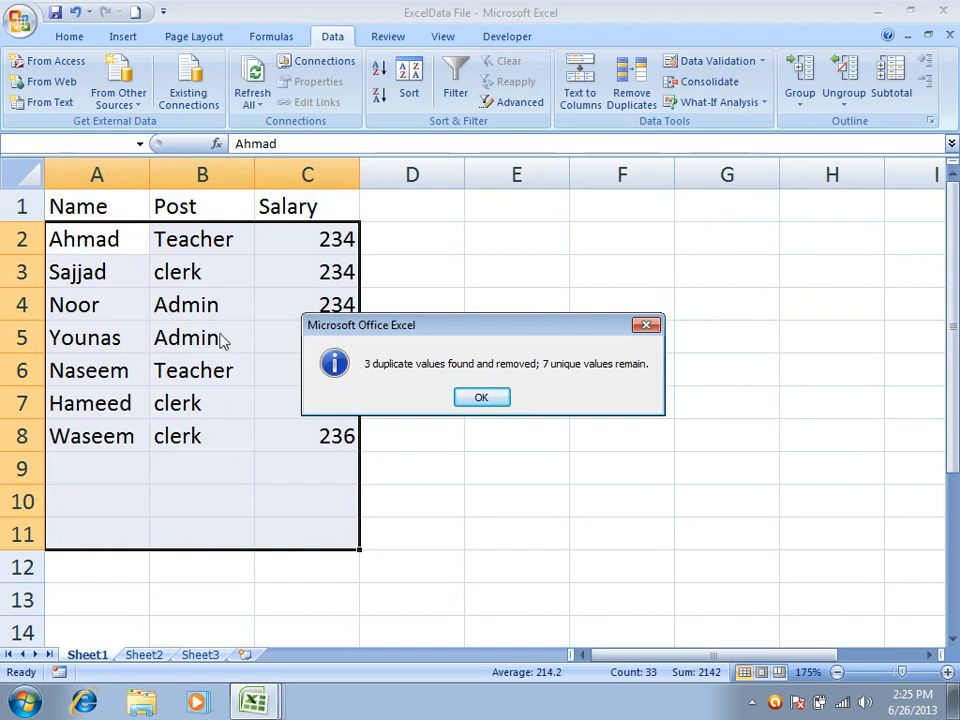
{"action": "left_click", "coordinate": [505, 398]}
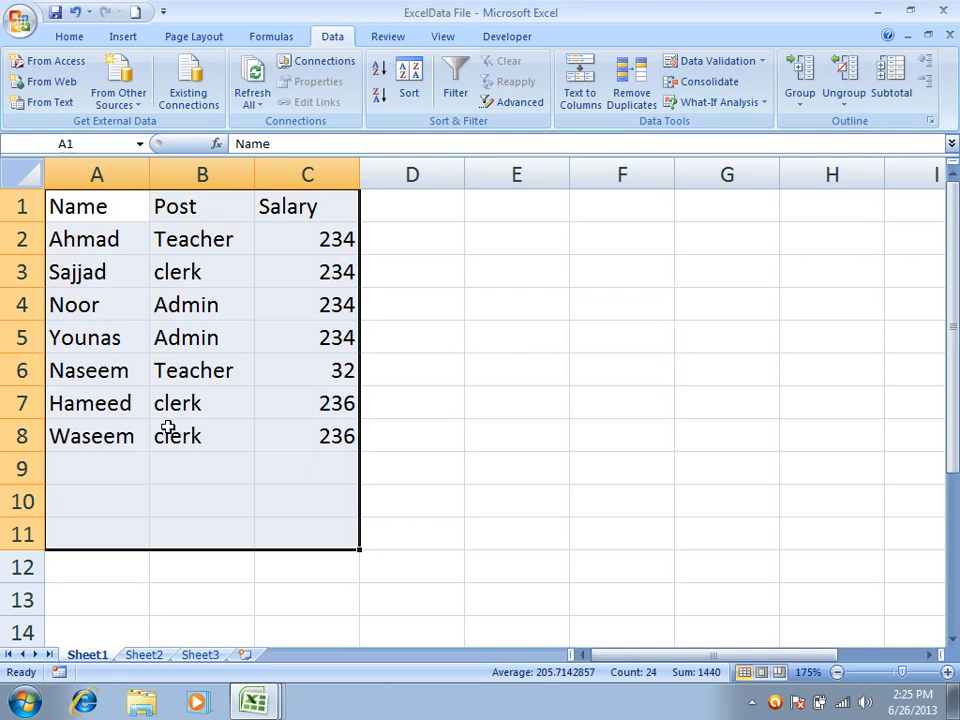
{"action": "key", "text": "ctrl+z"}
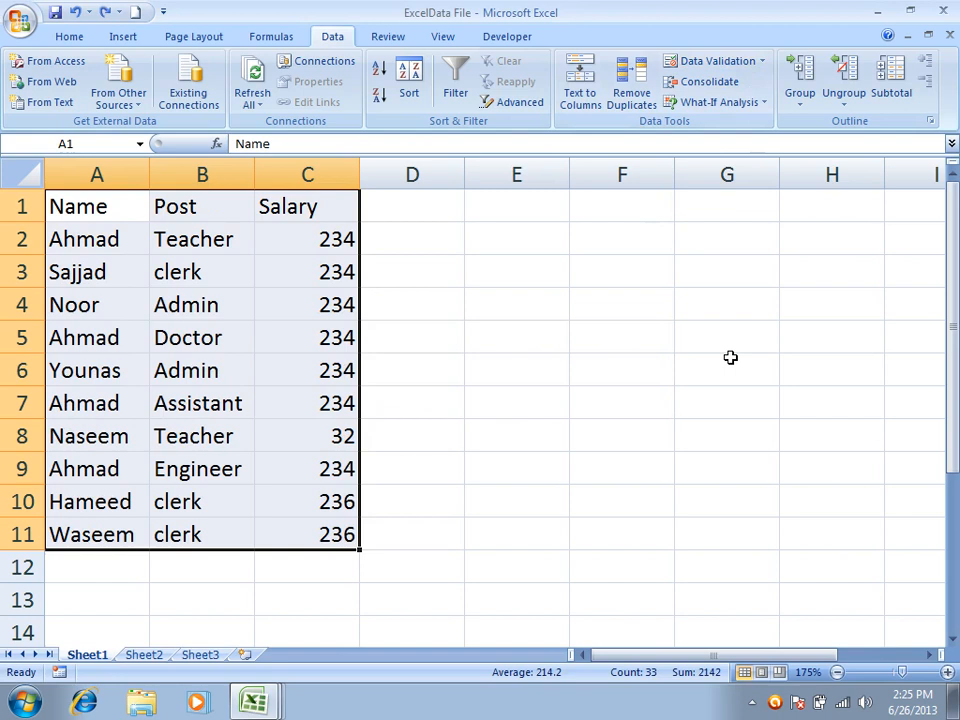
{"action": "left_click", "coordinate": [424, 375]}
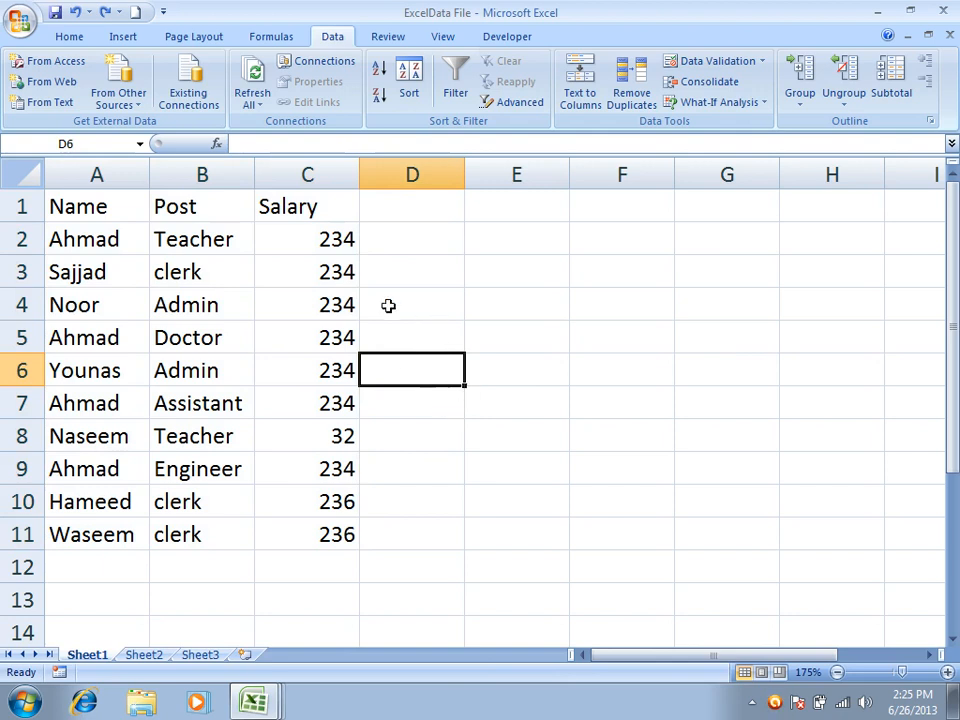
{"action": "left_click_drag", "start_coordinate": [66, 200], "coordinate": [280, 541]}
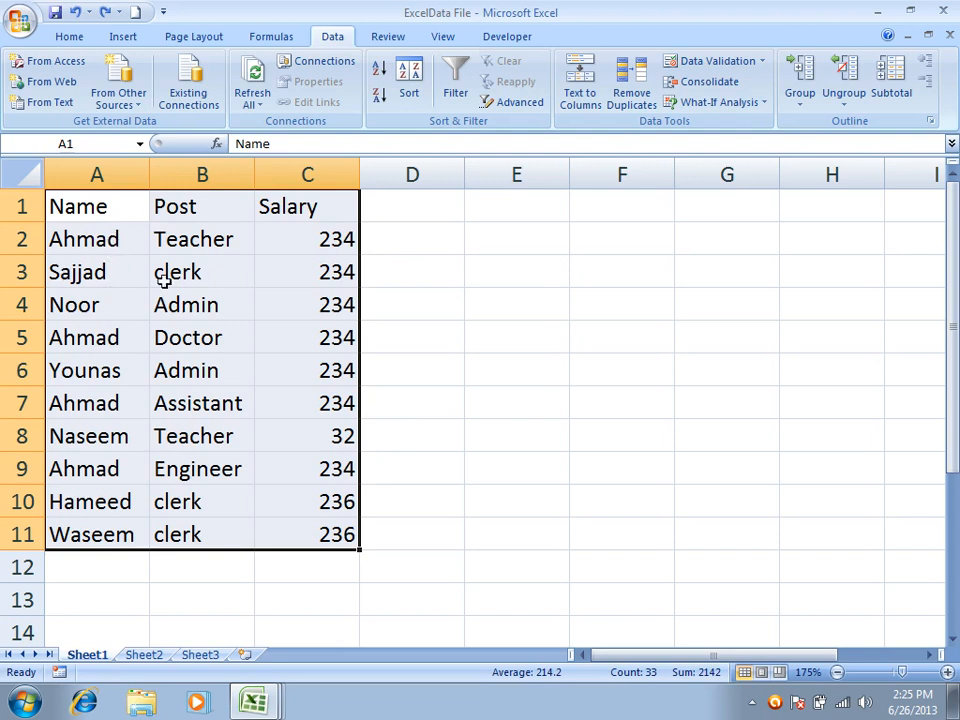
{"action": "left_click", "coordinate": [86, 239]}
{"action": "left_click", "coordinate": [66, 338]}
{"action": "left_click", "coordinate": [66, 432]}
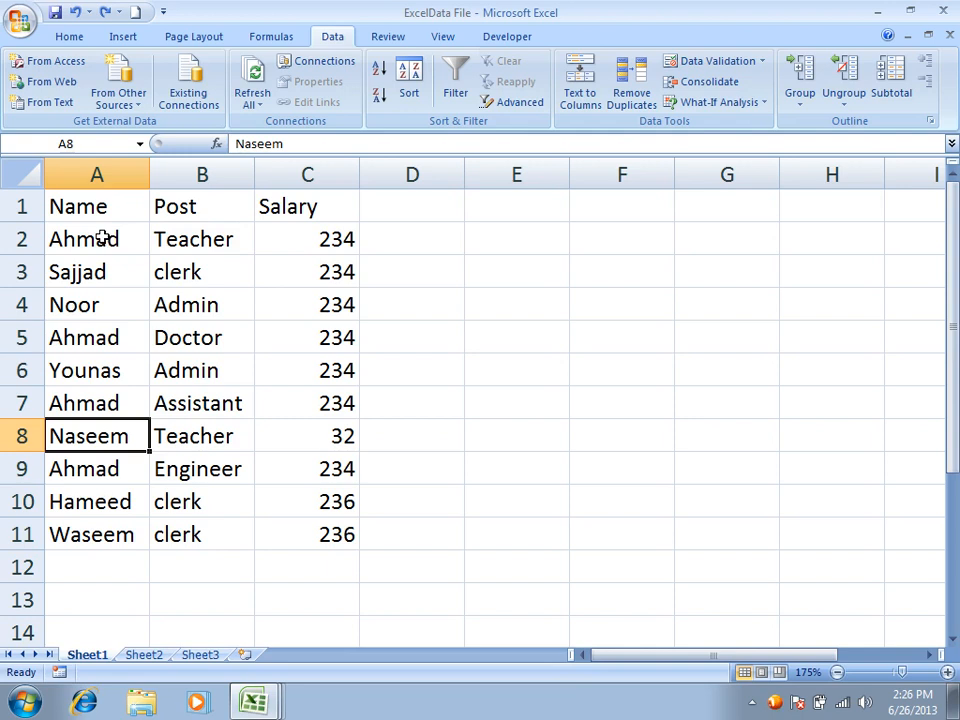
{"action": "left_click_drag", "start_coordinate": [111, 208], "coordinate": [357, 553]}
{"action": "left_click", "coordinate": [632, 88]}
{"action": "left_click", "coordinate": [428, 190]}
{"action": "left_click", "coordinate": [428, 207]}
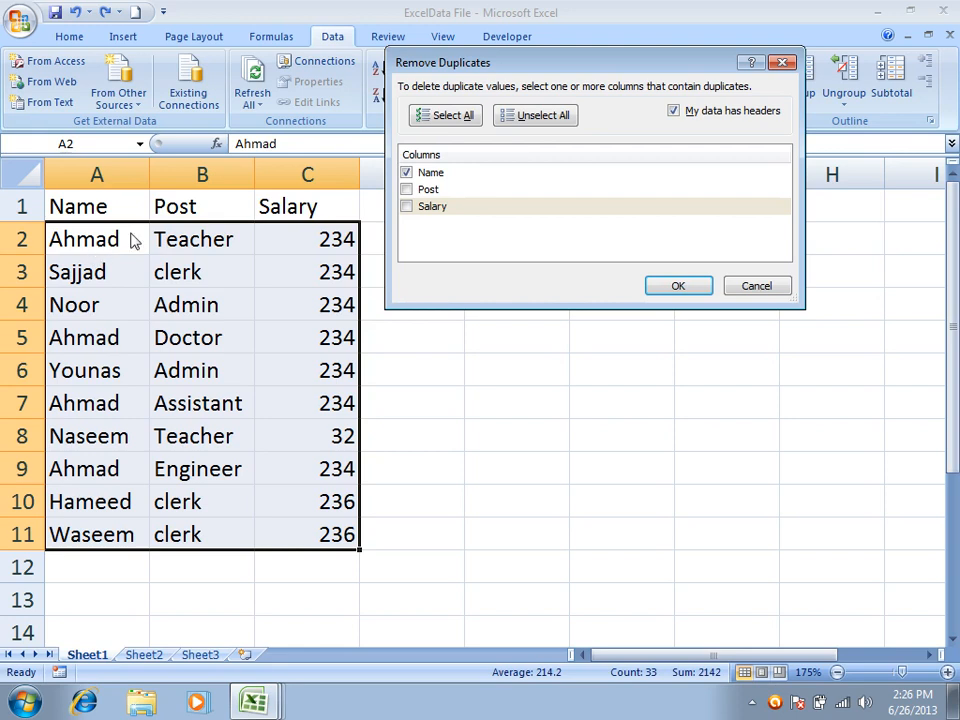
{"action": "left_click", "coordinate": [735, 287]}
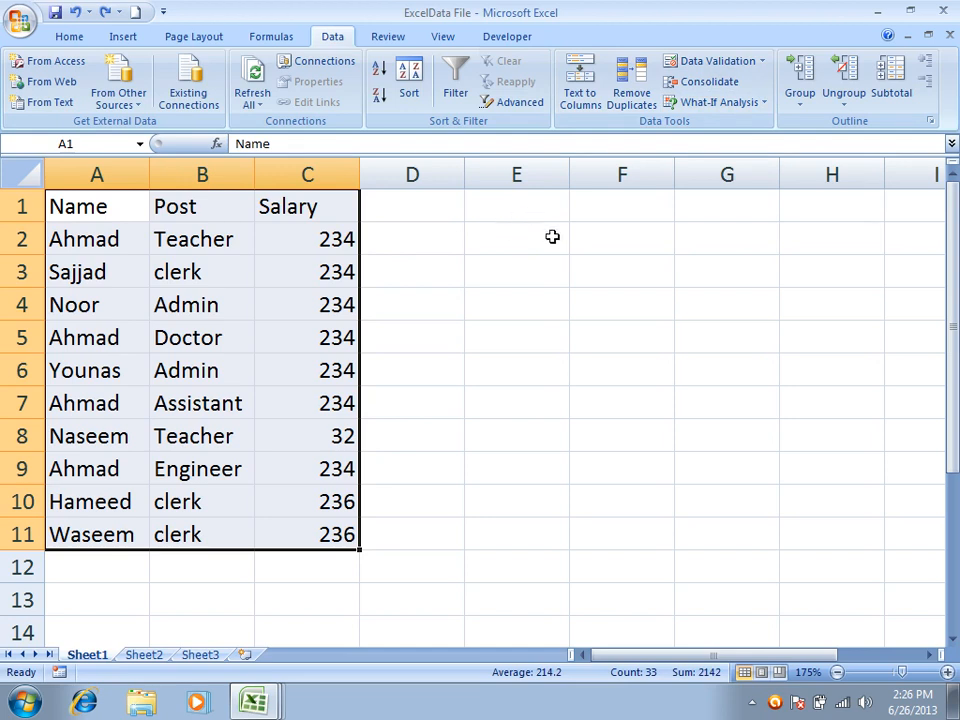
Add the column header Age in cell D1
{"action": "left_click", "coordinate": [409, 200]}
{"action": "type", "text": "Age"}
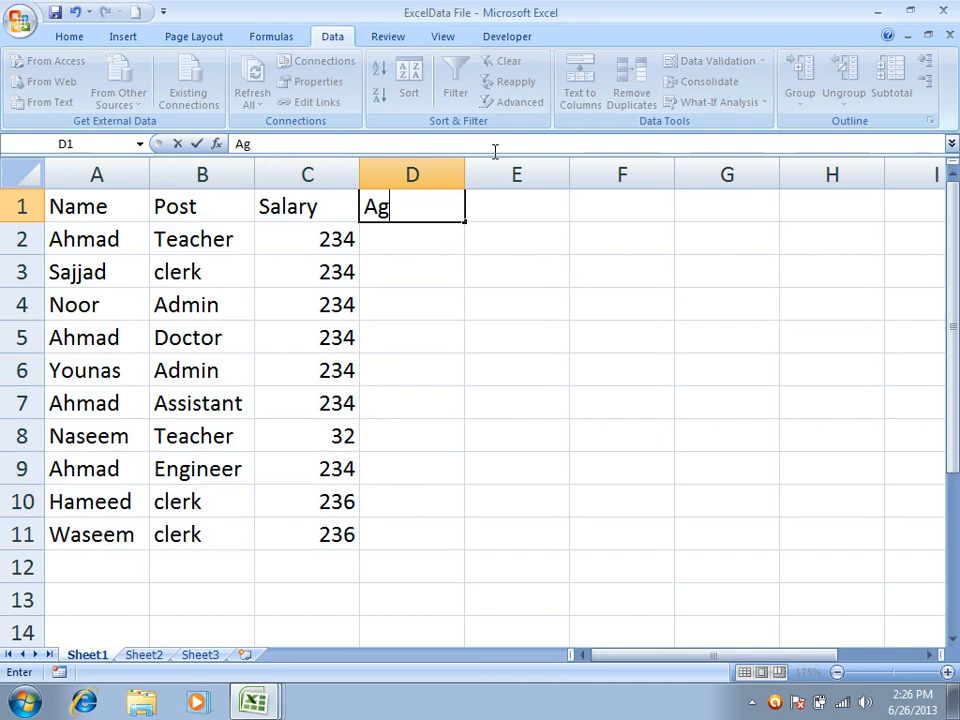
{"action": "key", "text": "Return"}
Enter the ages 10, 20, 30, 660 and 400 in cells D2 to D6
{"action": "type", "text": "4"}
{"action": "key", "text": "BackSpace"}
{"action": "type", "text": "10"}
{"action": "key", "text": "Return"}
{"action": "type", "text": "20"}
{"action": "key", "text": "Return"}
{"action": "type", "text": "30"}
{"action": "key", "text": "Return"}
{"action": "type", "text": "66"}
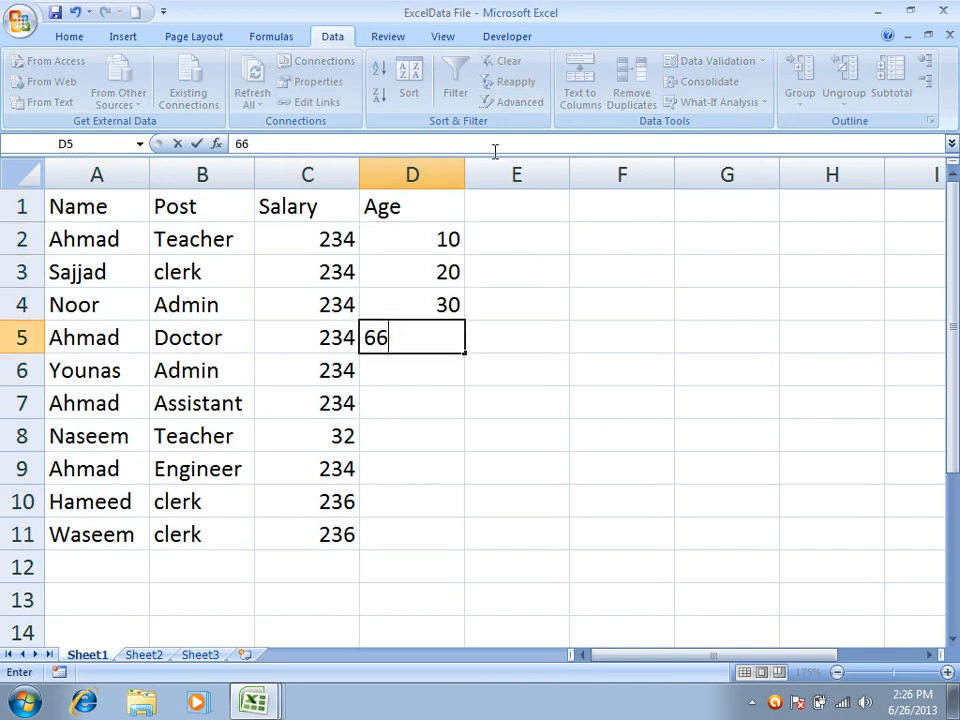
{"action": "type", "text": "0"}
{"action": "key", "text": "Return"}
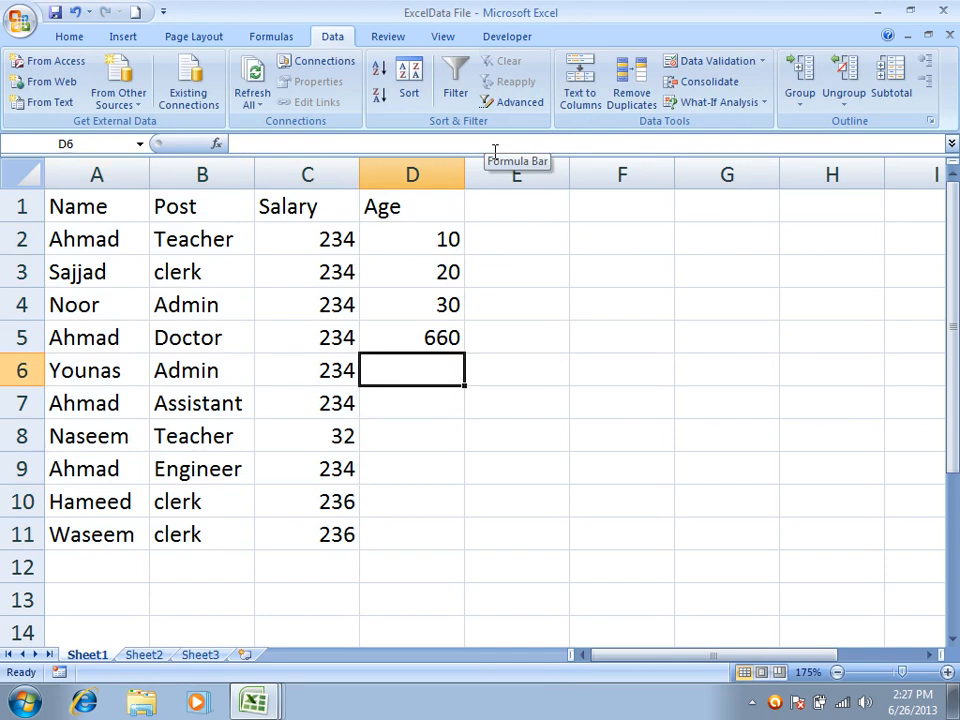
{"action": "type", "text": "400"}
{"action": "key", "text": "Return"}
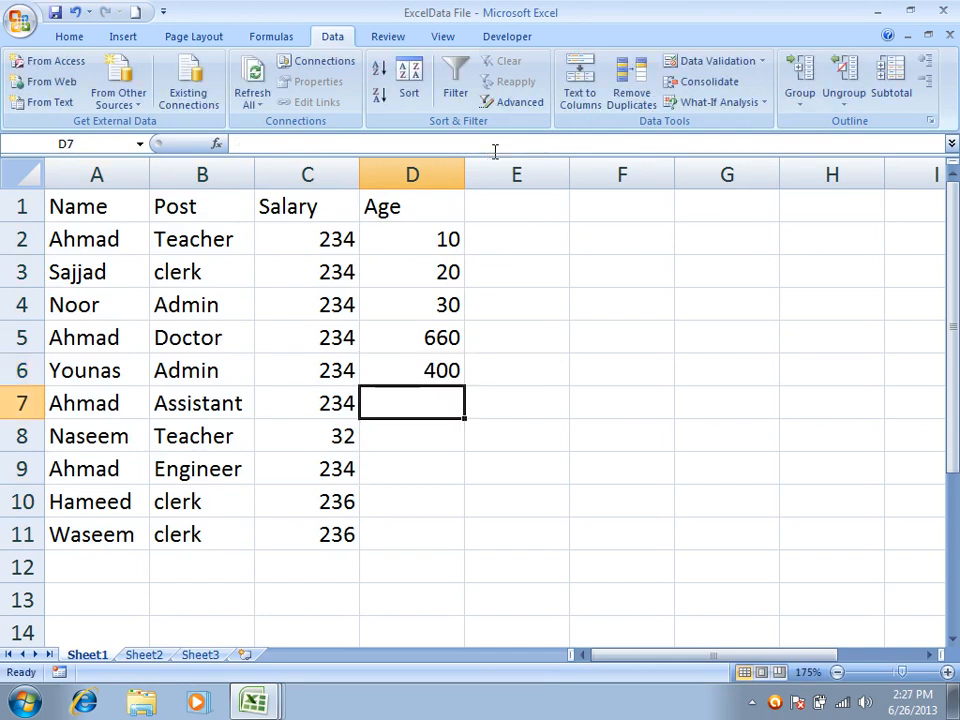
{"action": "left_click", "coordinate": [131, 371]}
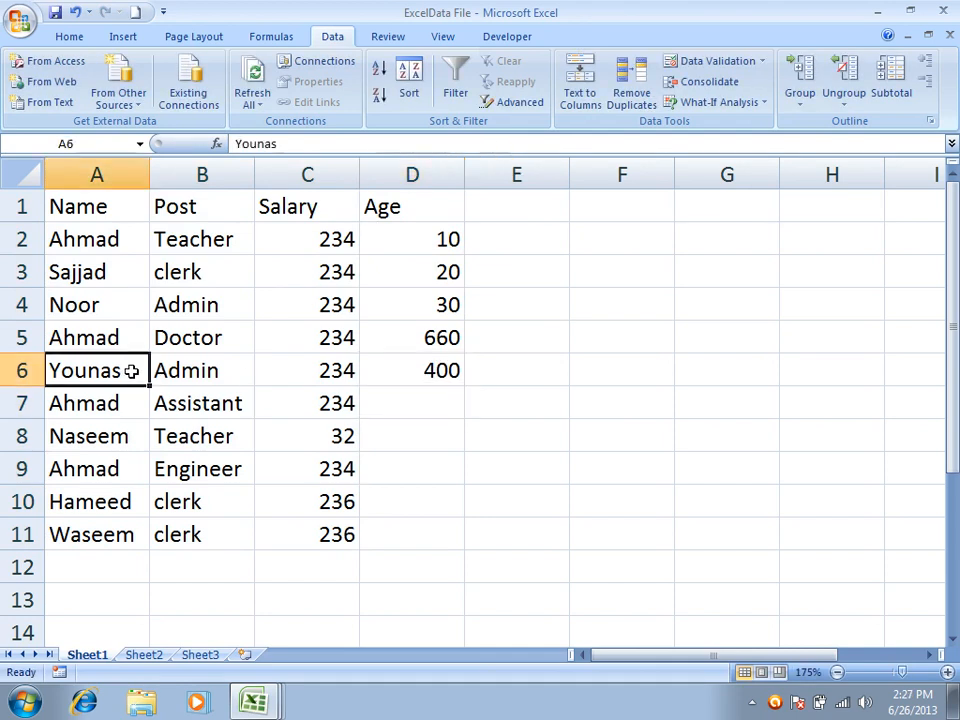
{"action": "type", "text": "Pha"}
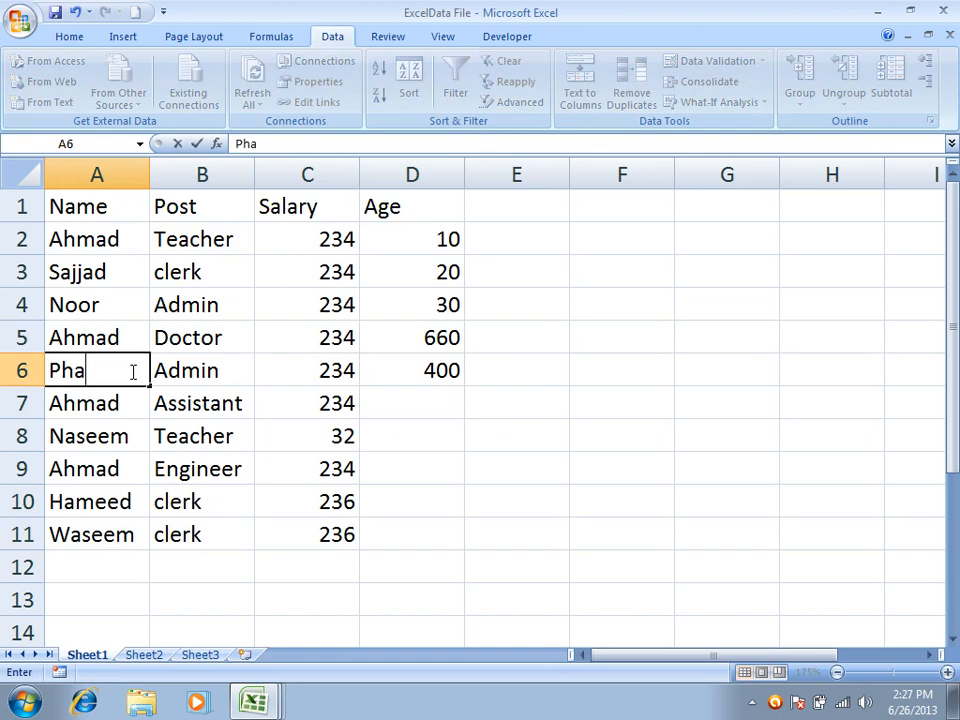
{"action": "type", "text": "raos"}
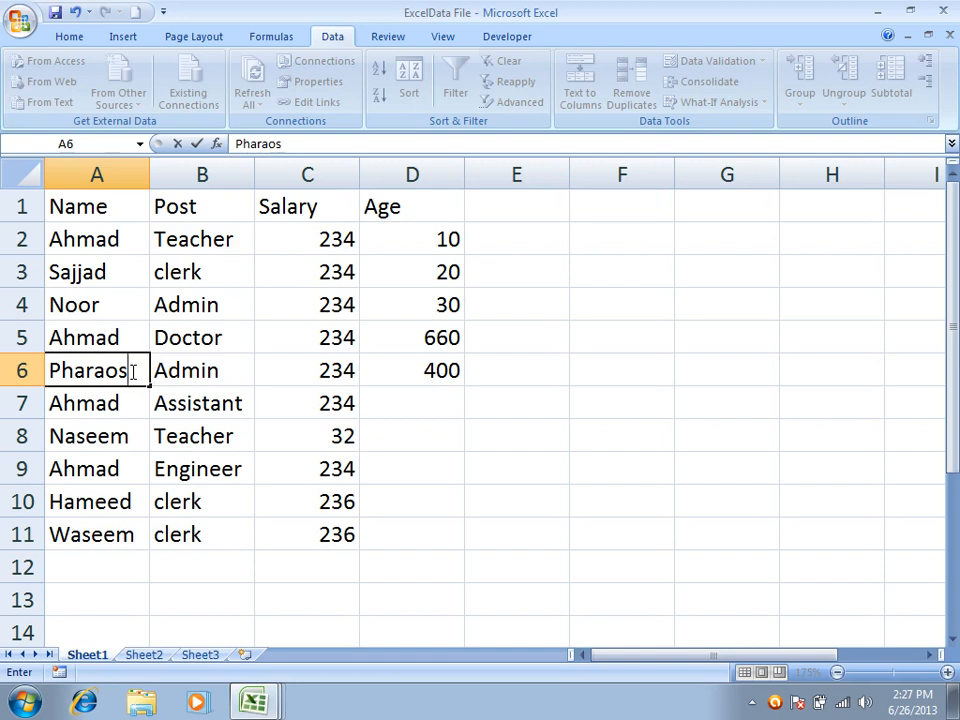
{"action": "key", "text": "Escape"}
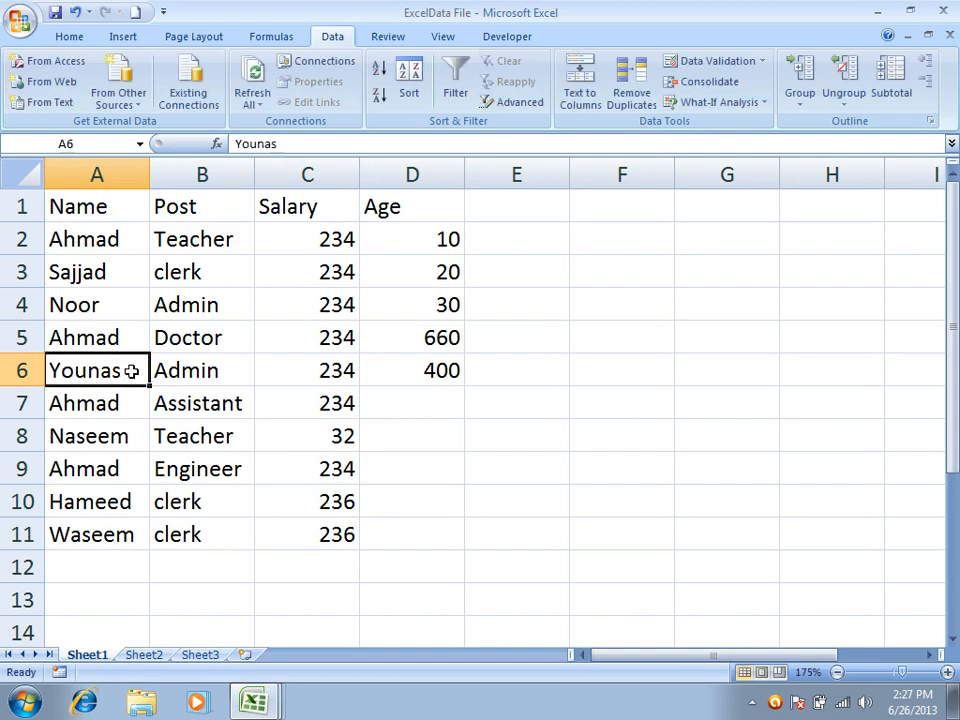
{"action": "key", "text": "Right"}
{"action": "key", "text": "Right"}
{"action": "key", "text": "Right"}
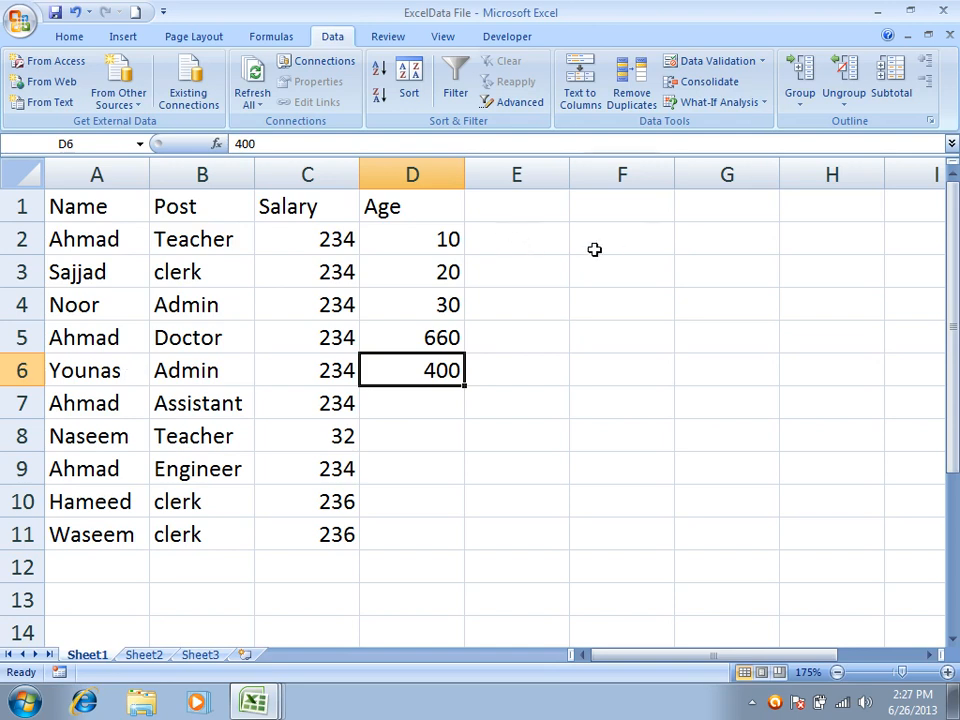
Clear the sample ages from cells D2 to D7
{"action": "left_click_drag", "start_coordinate": [435, 242], "coordinate": [452, 408]}
{"action": "key", "text": "Delete"}
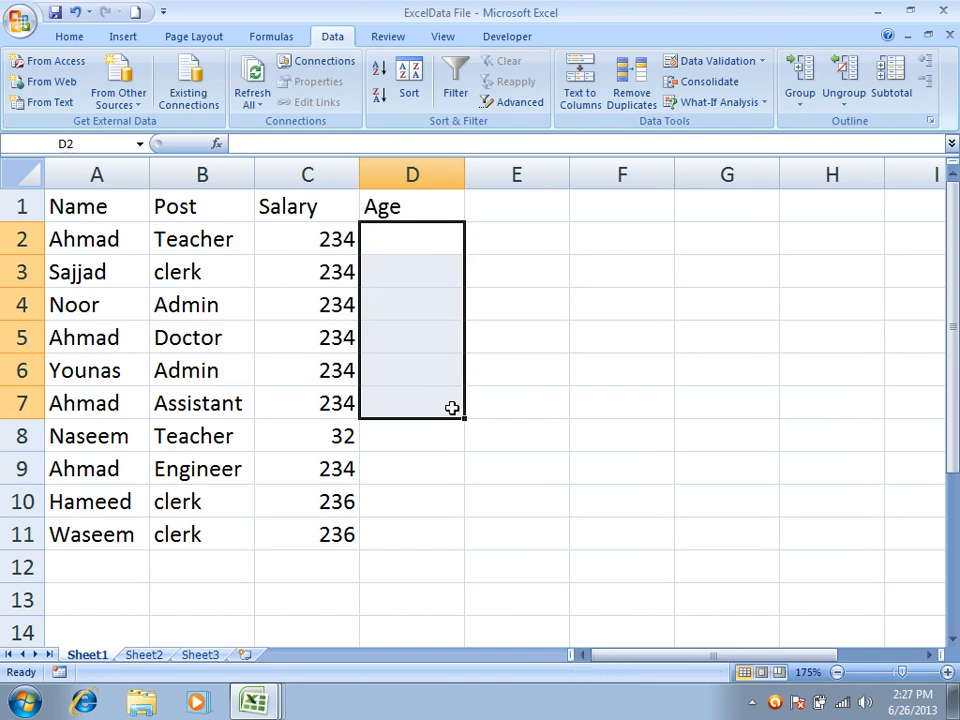
Set up data validation on D2:D11 that allows only whole numbers between 20 and 80
{"action": "left_click_drag", "start_coordinate": [435, 244], "coordinate": [422, 527]}
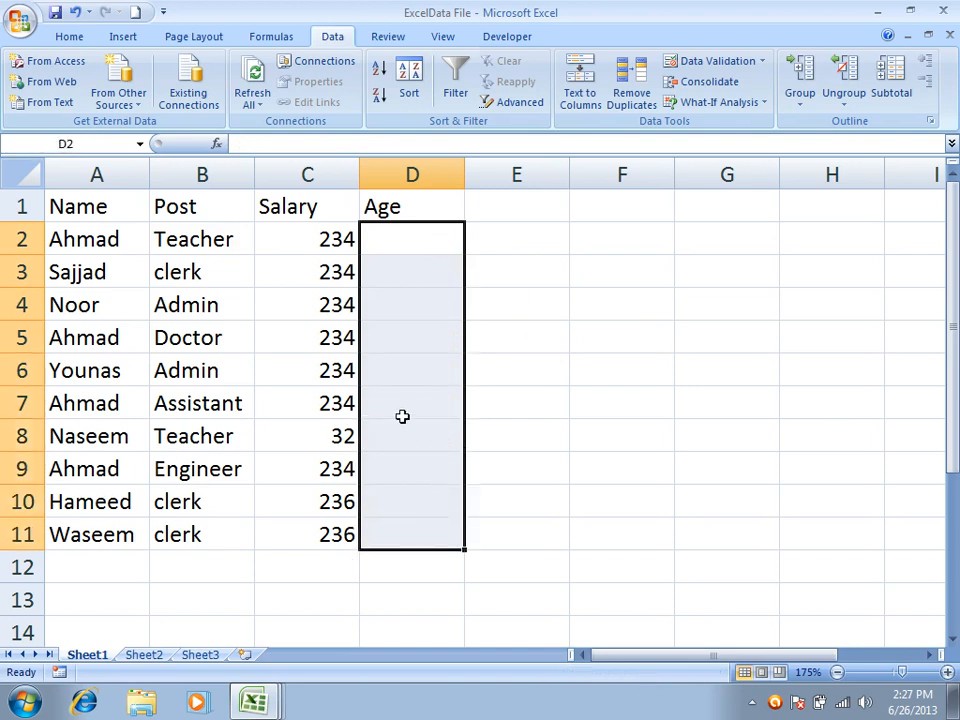
{"action": "left_click", "coordinate": [700, 62]}
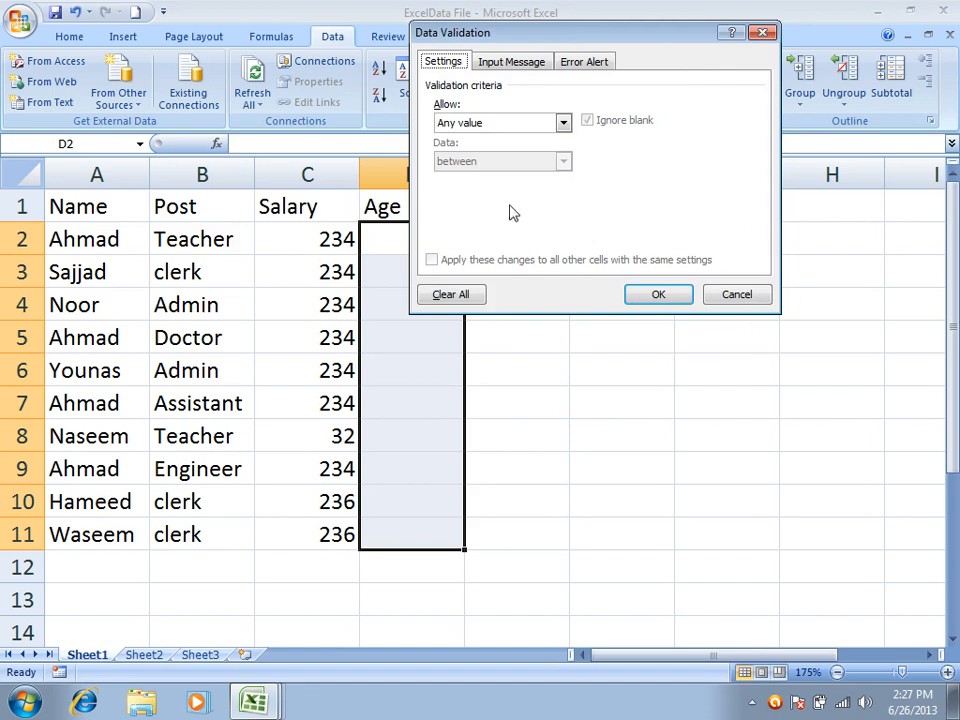
{"action": "left_click", "coordinate": [505, 124]}
{"action": "left_click", "coordinate": [497, 153]}
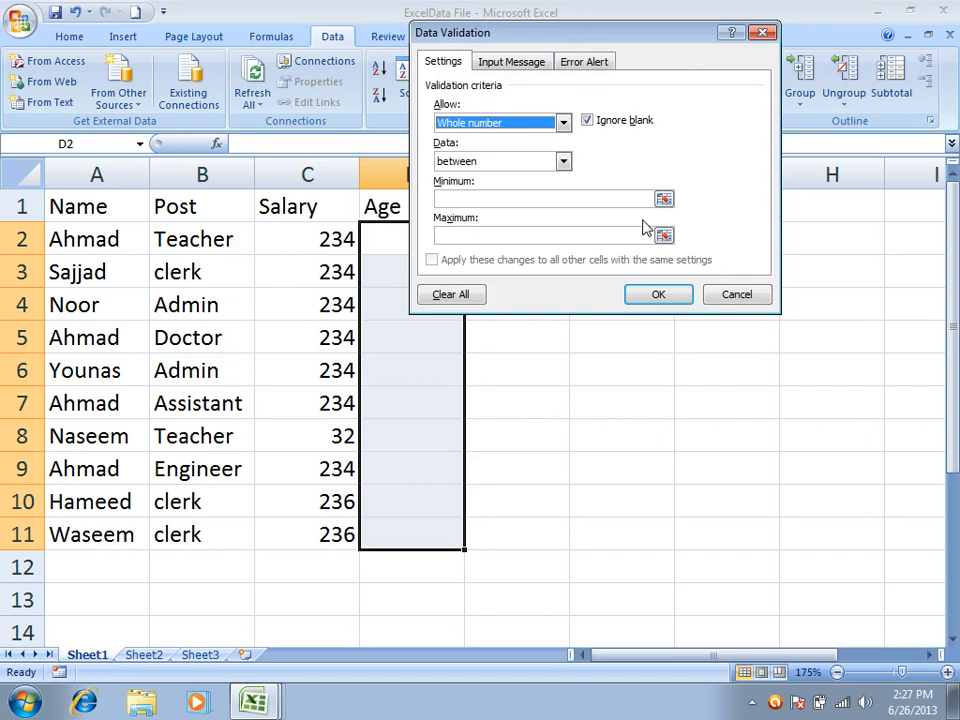
{"action": "left_click", "coordinate": [513, 201]}
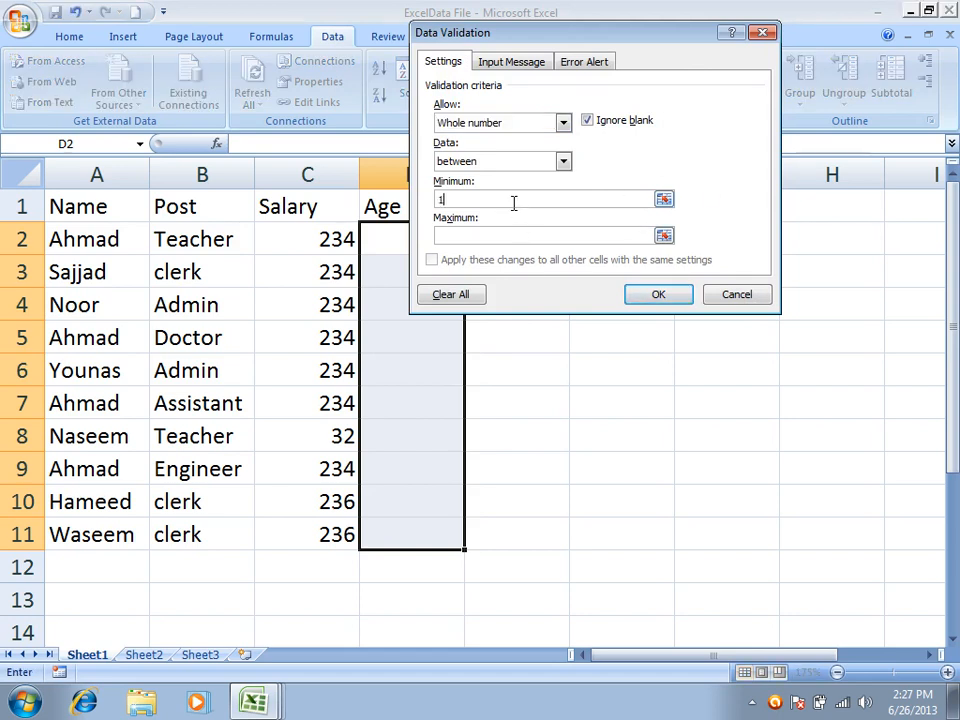
{"action": "left_click_drag", "start_coordinate": [472, 203], "coordinate": [384, 194]}
{"action": "left_click", "coordinate": [533, 237]}
Add a validation input message titled 'Validation Rules' with the text 'Here are some validation rules applied from 20 to 80.'
{"action": "left_click", "coordinate": [511, 62]}
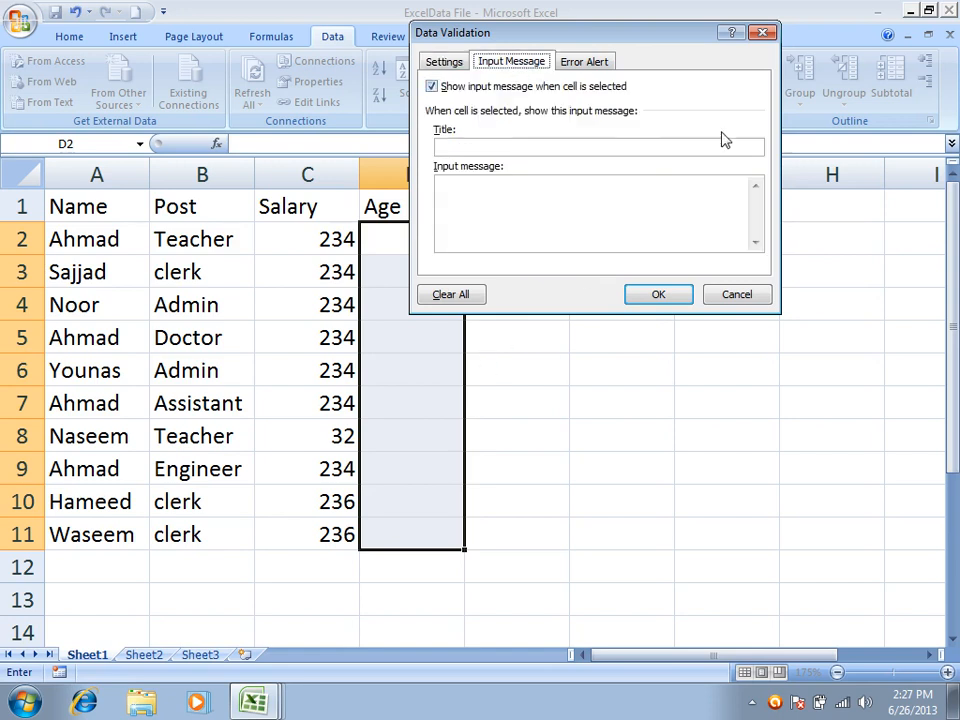
{"action": "left_click", "coordinate": [619, 148]}
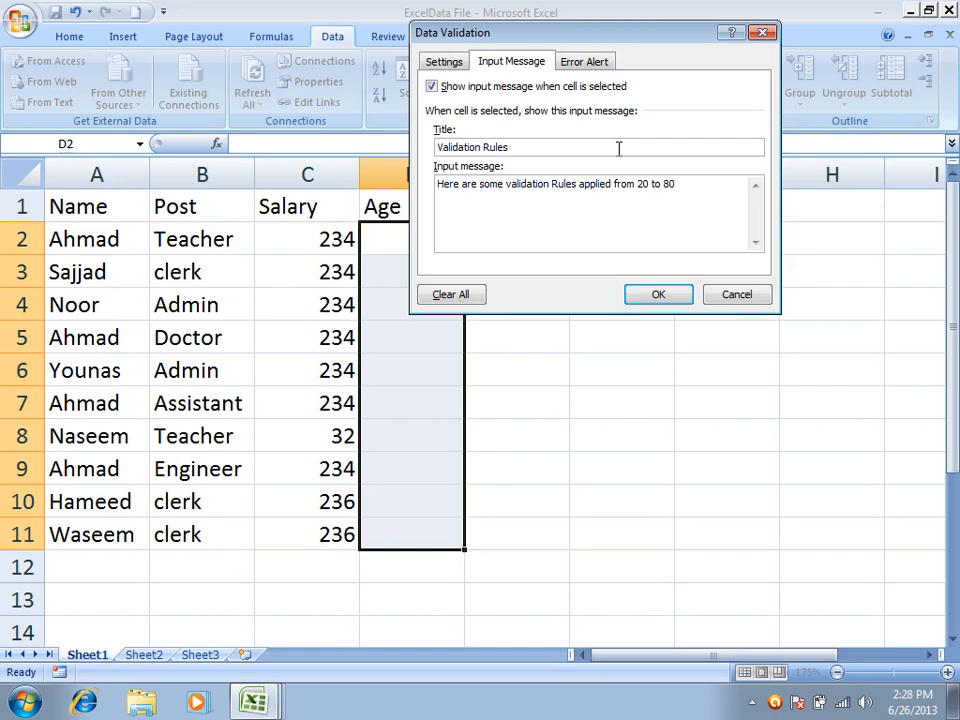
{"action": "double_click", "coordinate": [567, 183]}
{"action": "type", "text": "rules"}
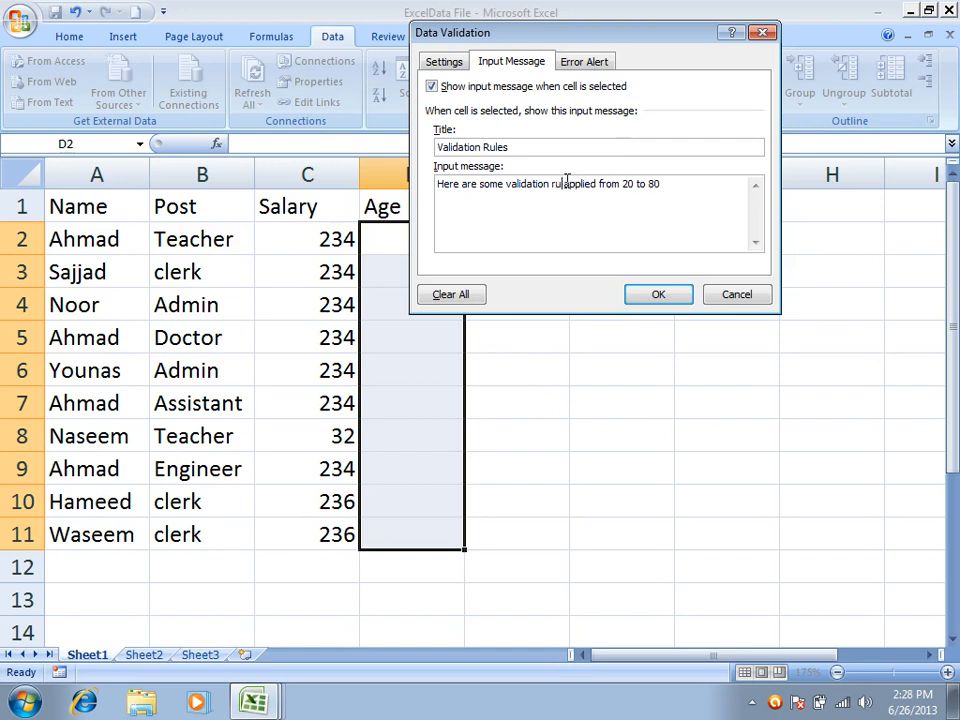
{"action": "left_click", "coordinate": [722, 183]}
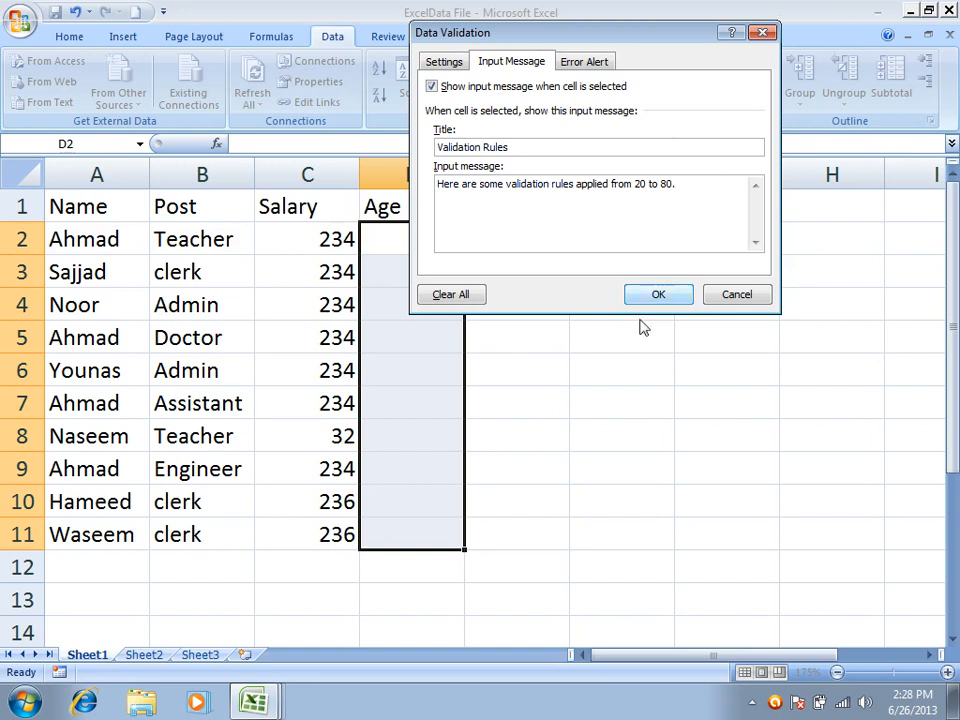
Add an error alert titled 'Age Error' with the message 'pleae check number either it lies between 20 and 80.' and apply the validation
{"action": "left_click", "coordinate": [590, 62]}
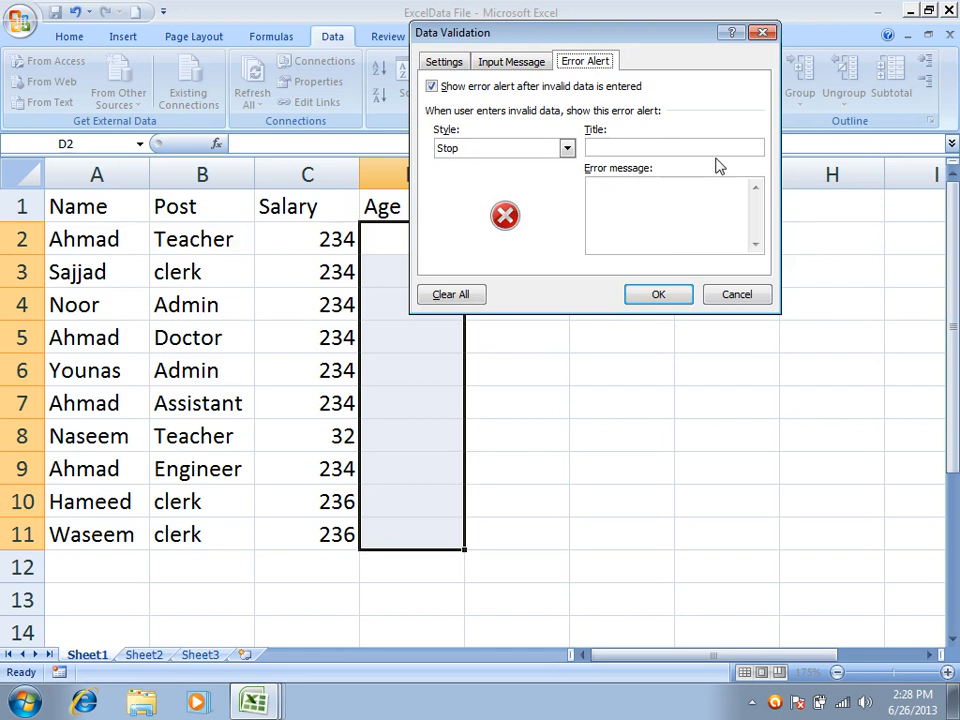
{"action": "left_click", "coordinate": [648, 152]}
{"action": "key", "text": "shift+Tab"}
{"action": "type", "text": "A"}
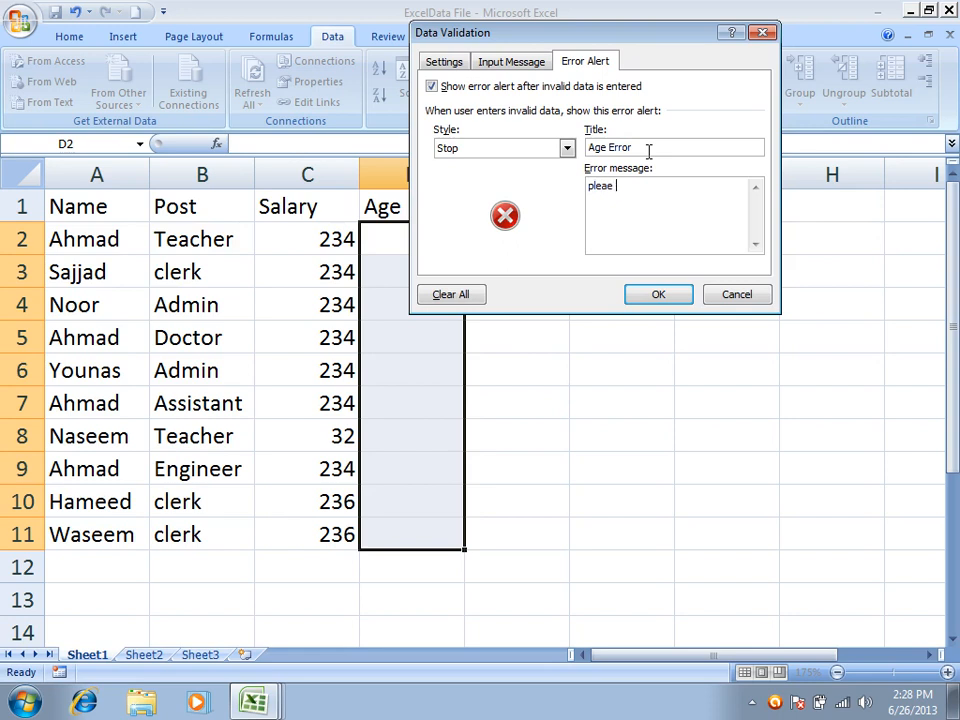
{"action": "type", "text": "error and"}
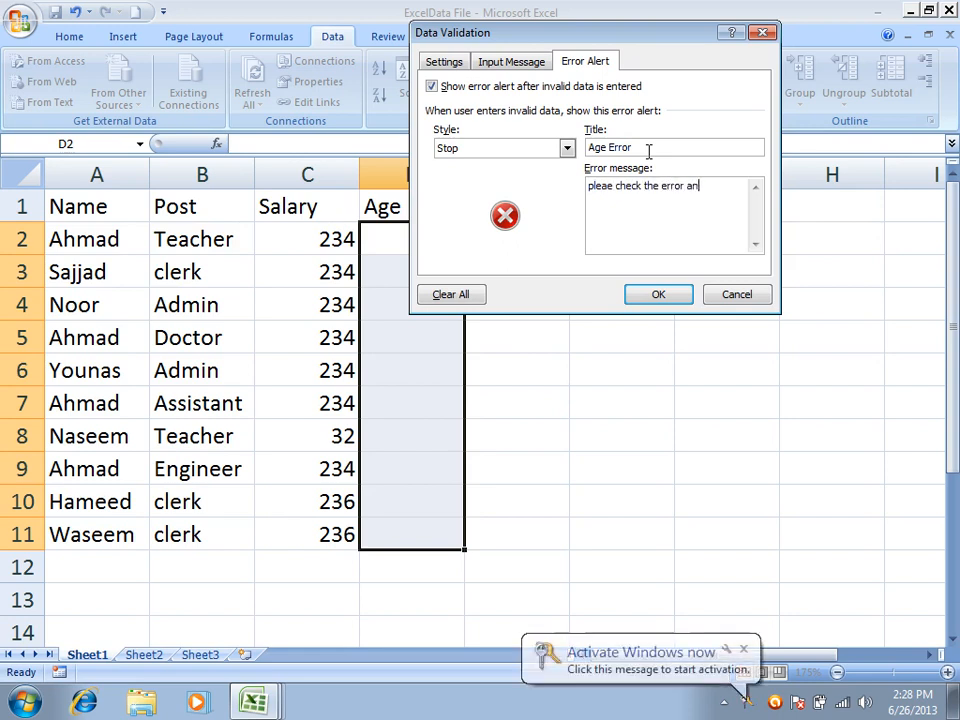
{"action": "key", "text": "BackSpace"}
{"action": "key", "text": "BackSpace"}
{"action": "key", "text": "BackSpace"}
{"action": "key", "text": "BackSpace"}
{"action": "key", "text": "BackSpace"}
{"action": "key", "text": "BackSpace"}
{"action": "key", "text": "BackSpace"}
{"action": "key", "text": "BackSpace"}
{"action": "key", "text": "BackSpace"}
{"action": "key", "text": "BackSpace"}
{"action": "key", "text": "BackSpace"}
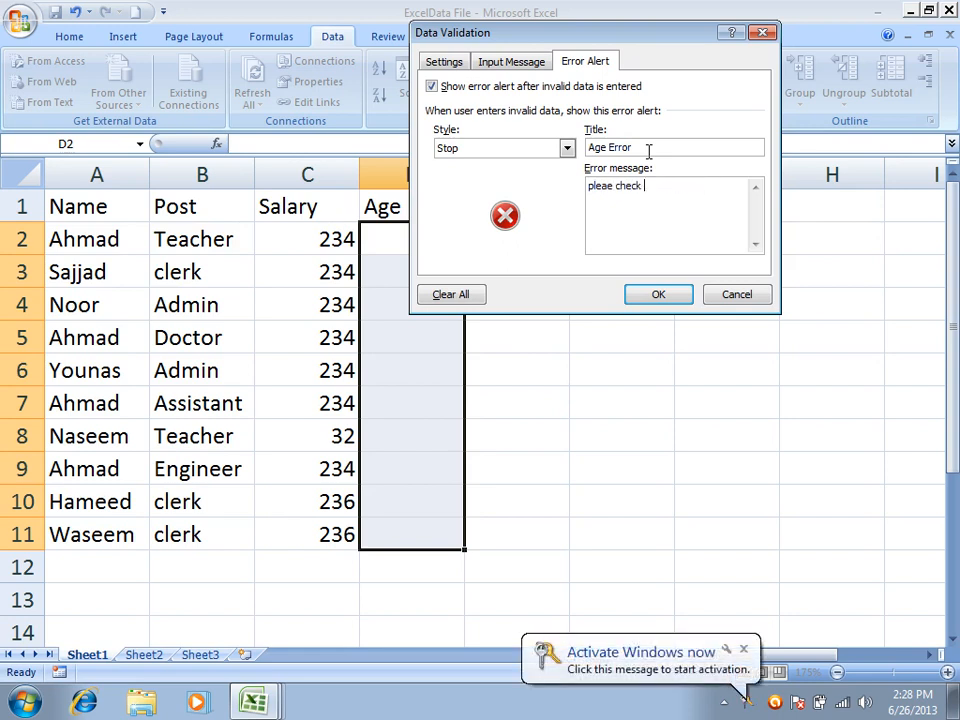
{"action": "type", "text": "number either it lies between 20 and 80."}
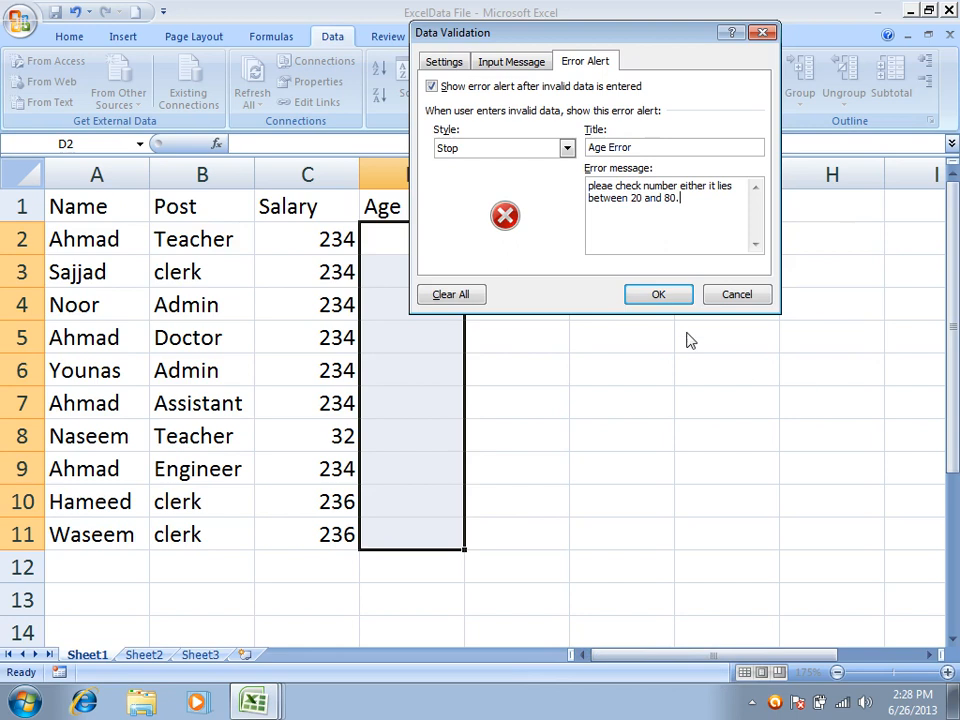
{"action": "left_click", "coordinate": [670, 300]}
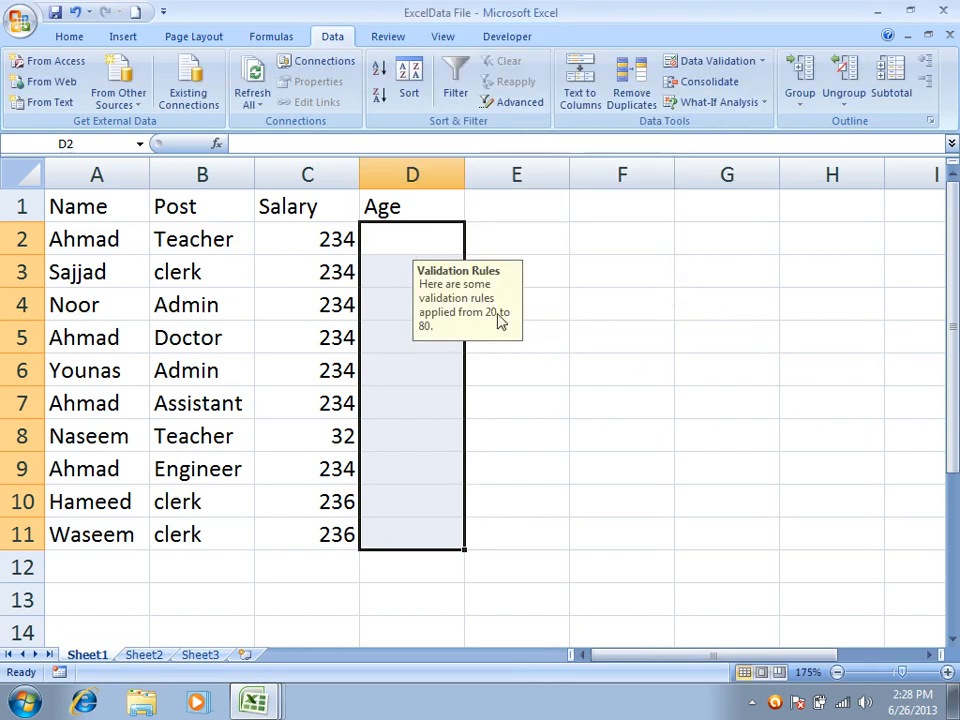
Examine the input message on several Age cells and on D12 outside the range, moving the message beside column D
{"action": "left_click", "coordinate": [461, 268]}
{"action": "left_click_drag", "start_coordinate": [456, 268], "coordinate": [514, 230]}
{"action": "left_click", "coordinate": [431, 240]}
{"action": "left_click", "coordinate": [426, 281]}
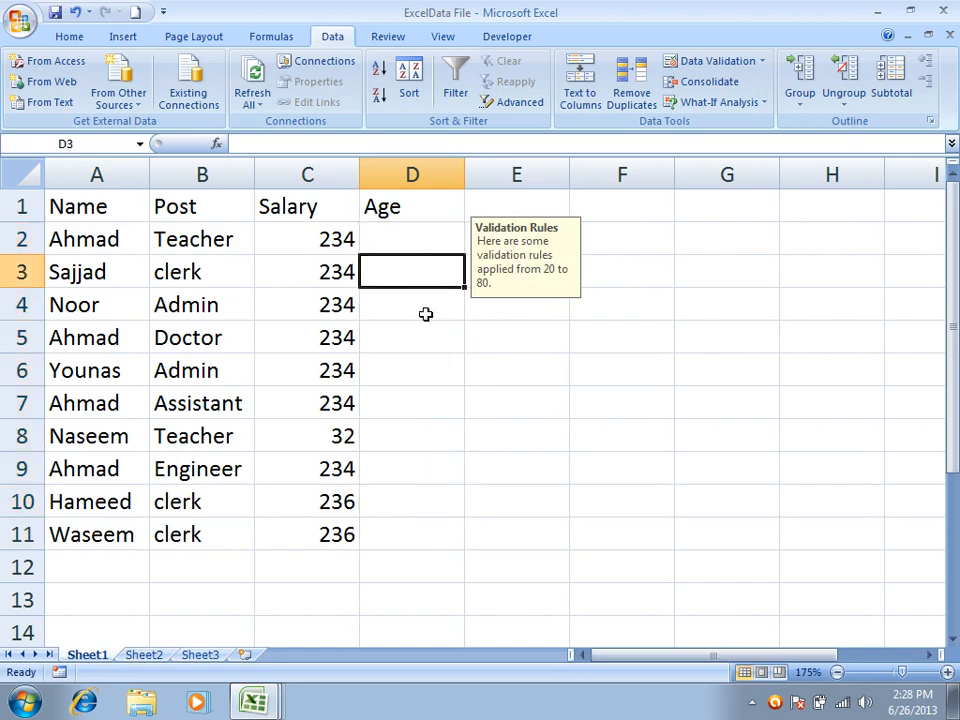
{"action": "left_click", "coordinate": [422, 341]}
{"action": "left_click_drag", "start_coordinate": [506, 255], "coordinate": [499, 296]}
{"action": "left_click", "coordinate": [414, 296]}
{"action": "left_click", "coordinate": [418, 332]}
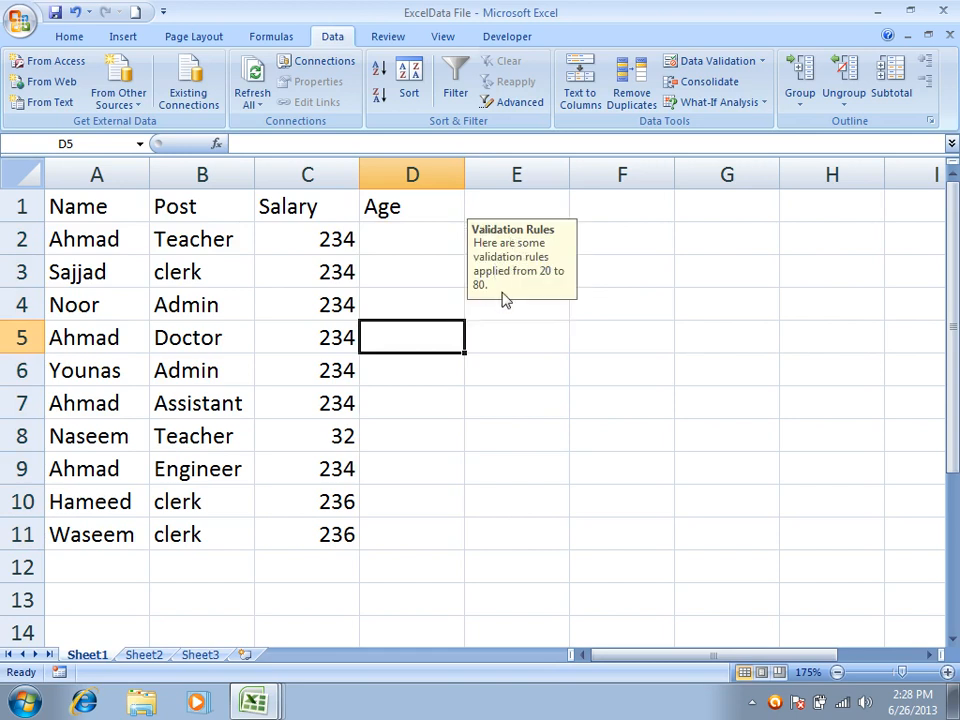
{"action": "left_click", "coordinate": [421, 245]}
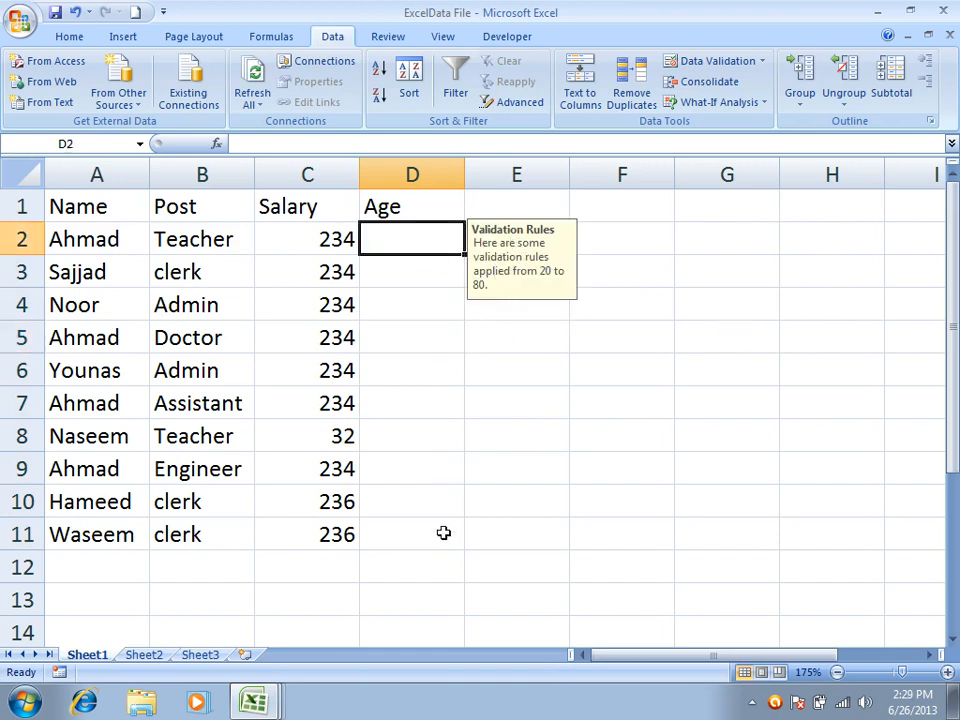
{"action": "left_click", "coordinate": [422, 568]}
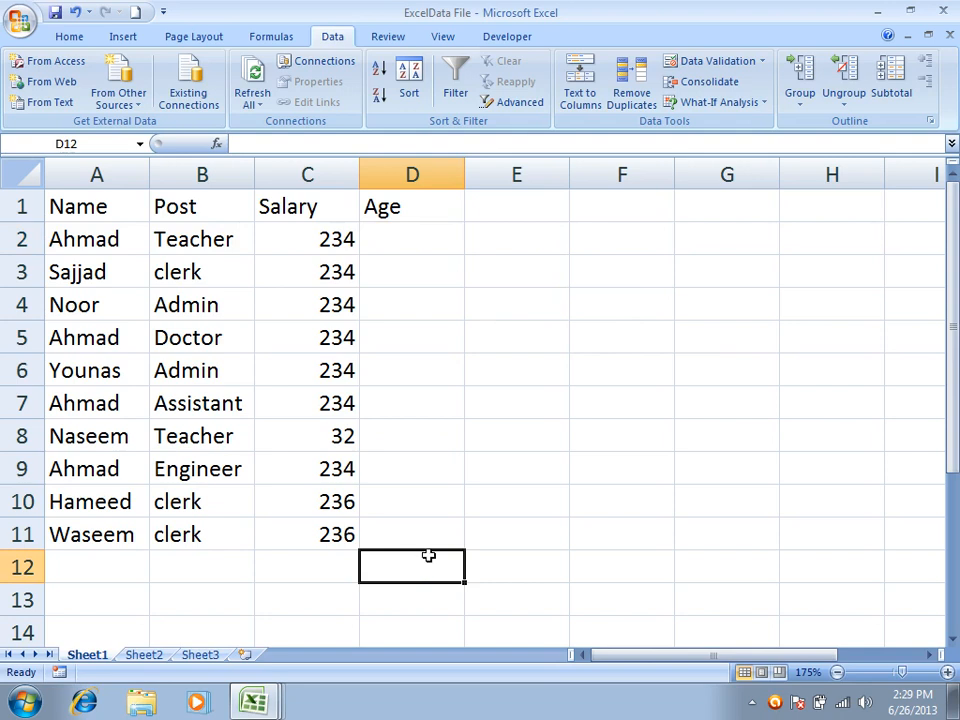
{"action": "left_click", "coordinate": [422, 525]}
{"action": "left_click", "coordinate": [426, 461]}
{"action": "left_click", "coordinate": [426, 402]}
{"action": "left_click", "coordinate": [431, 268]}
Enter the age 20 in cell D2
{"action": "left_click", "coordinate": [431, 238]}
{"action": "type", "text": "20"}
{"action": "key", "text": "Return"}
Try to enter the age 10 in cell D3 and cancel the entry
{"action": "type", "text": "10"}
{"action": "key", "text": "Return"}
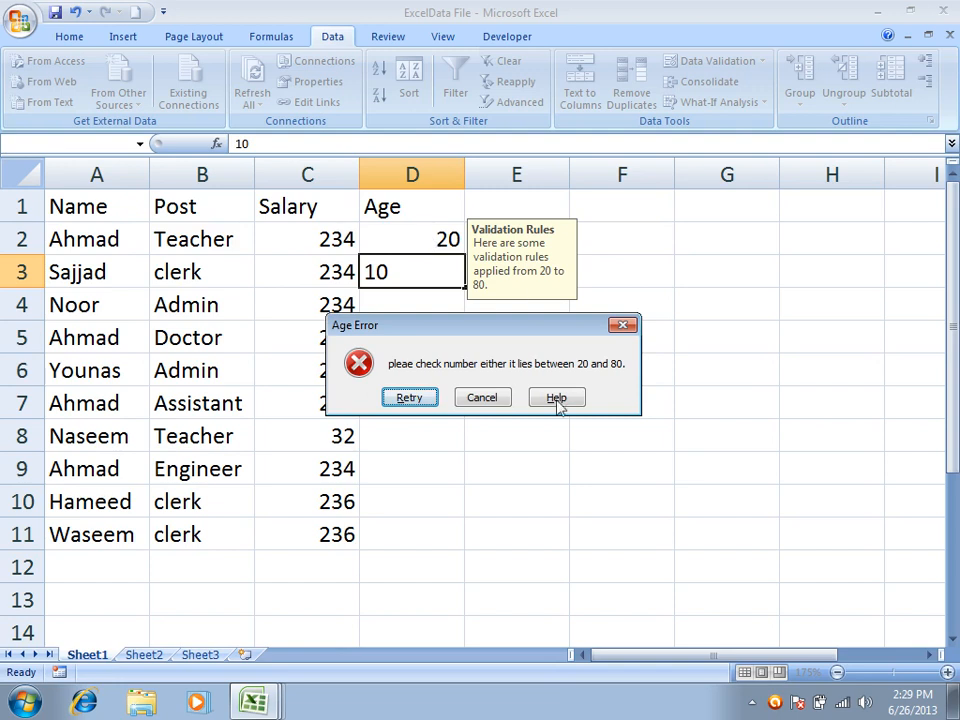
{"action": "left_click", "coordinate": [482, 398]}
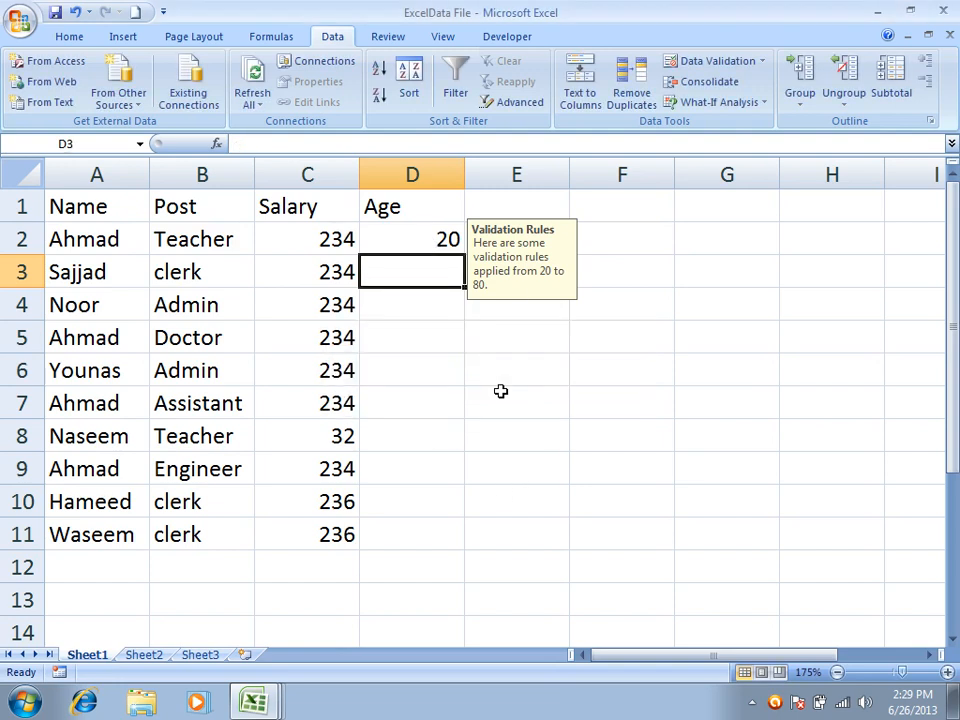
Try the age 100 in cell D3, and retry the entry with 80
{"action": "type", "text": "100"}
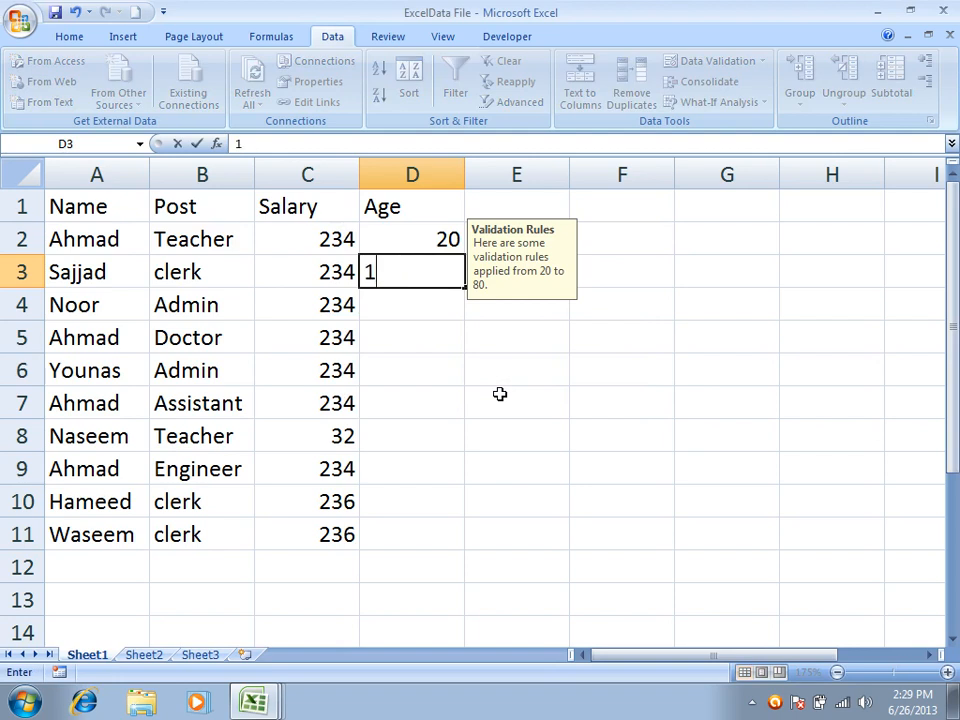
{"action": "key", "text": "Return"}
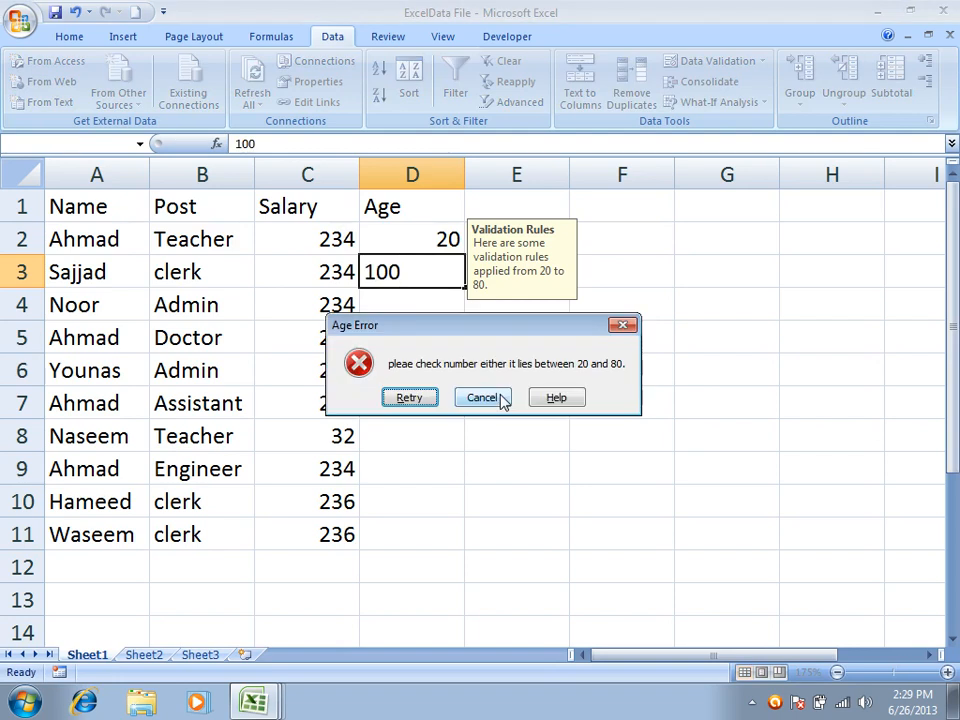
{"action": "left_click", "coordinate": [420, 398]}
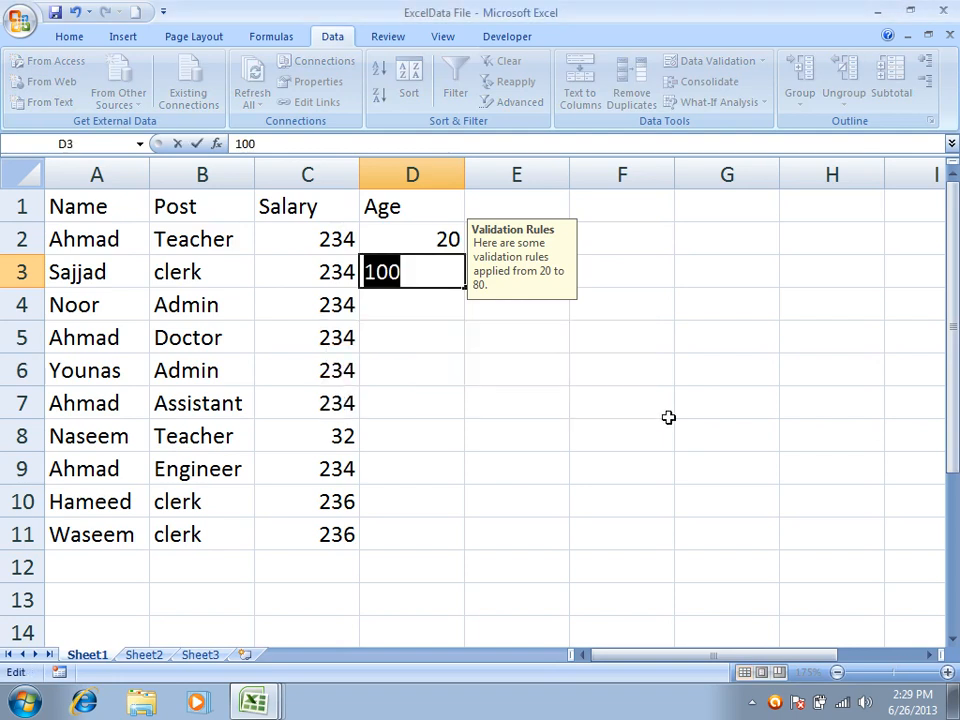
{"action": "type", "text": "80"}
{"action": "key", "text": "Return"}
Try to enter the age 501 in cell D4 and cancel the entry
{"action": "type", "text": "501"}
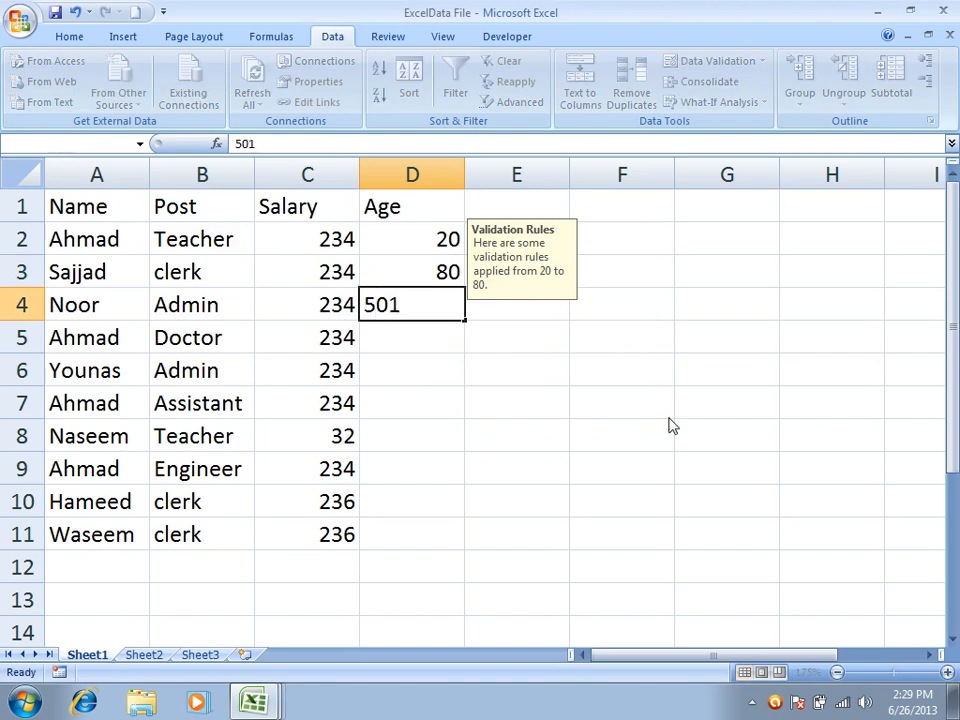
{"action": "key", "text": "Return"}
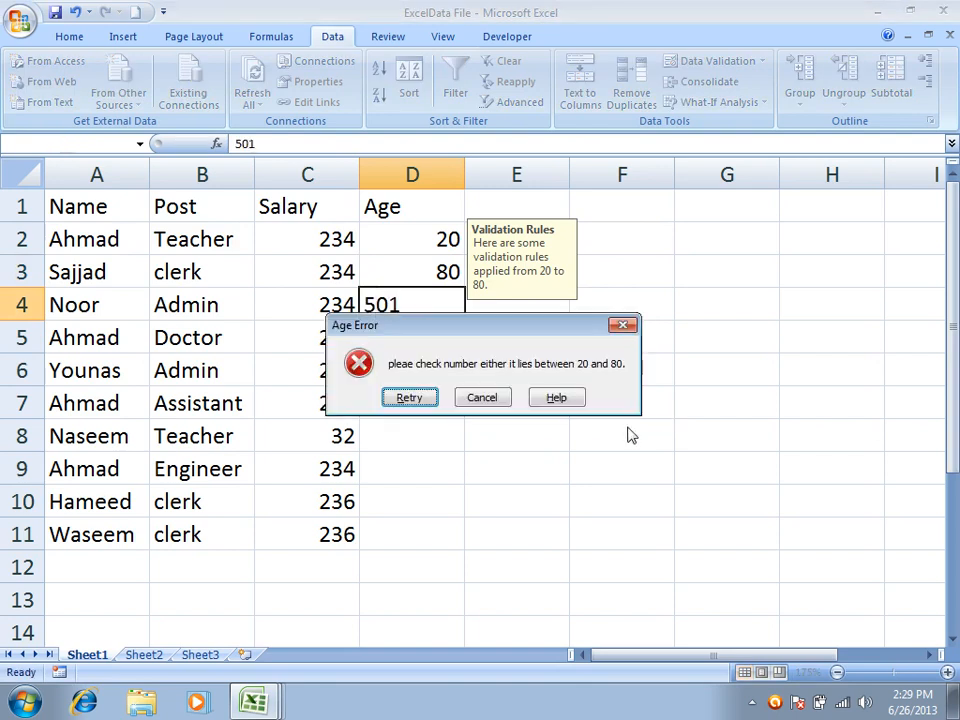
{"action": "left_click", "coordinate": [481, 398]}
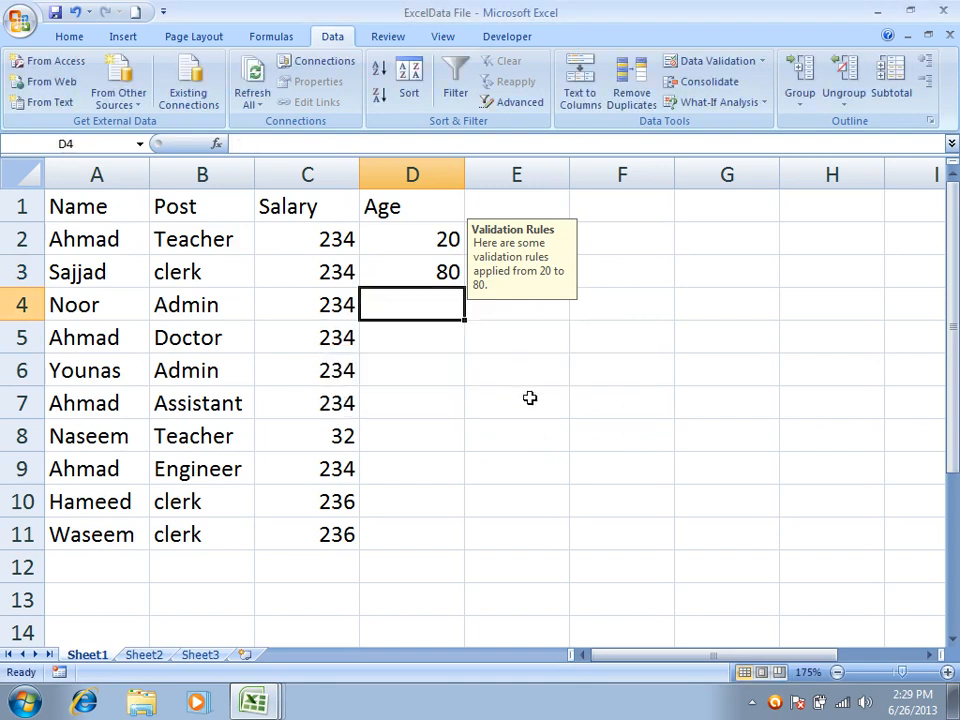
Turn off the input message in the Age column's data validation, applying the change to all cells with the same settings
{"action": "left_click", "coordinate": [399, 247]}
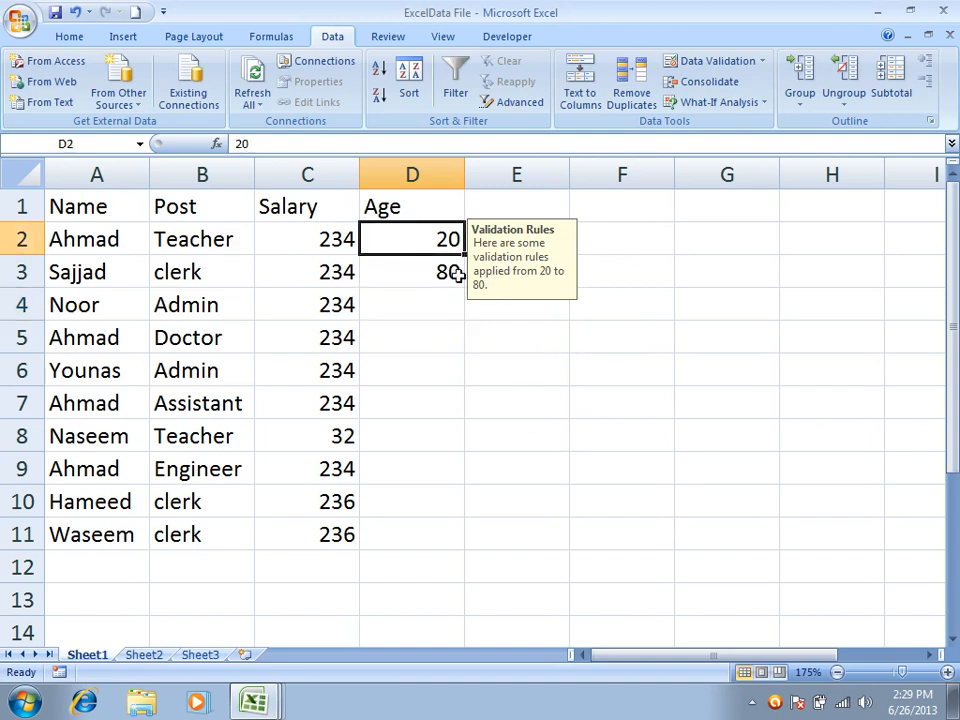
{"action": "left_click", "coordinate": [704, 64]}
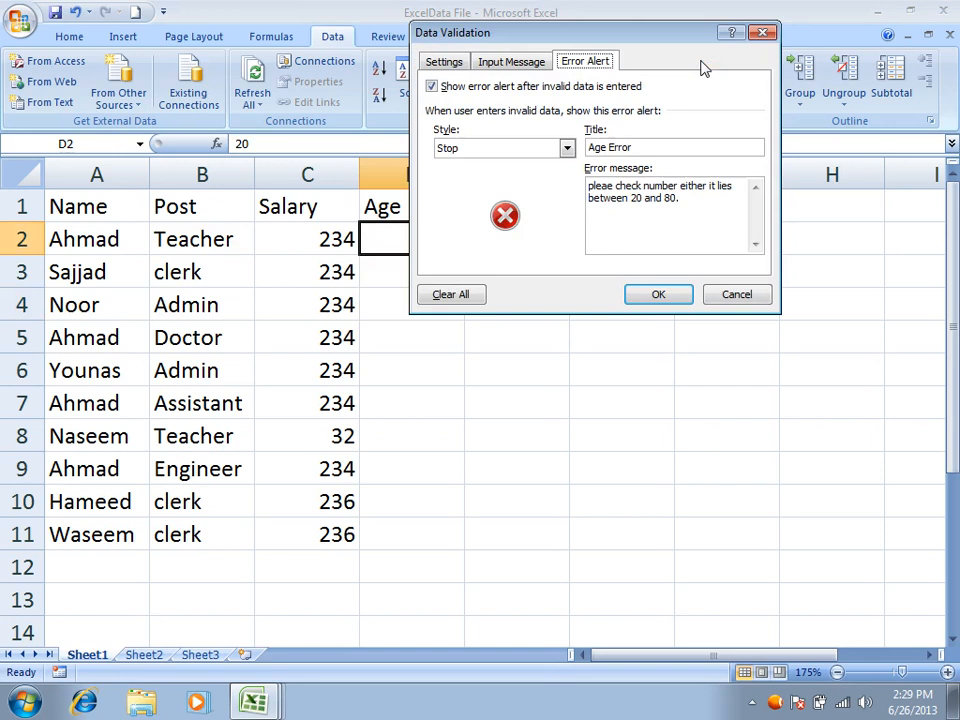
{"action": "left_click", "coordinate": [435, 61]}
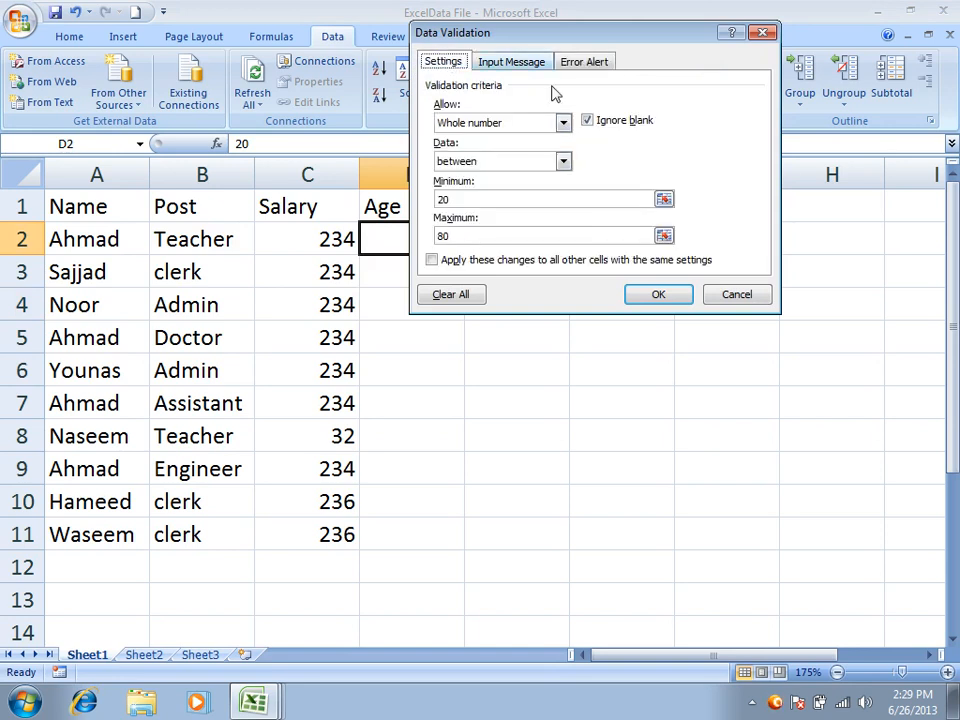
{"action": "left_click", "coordinate": [480, 262]}
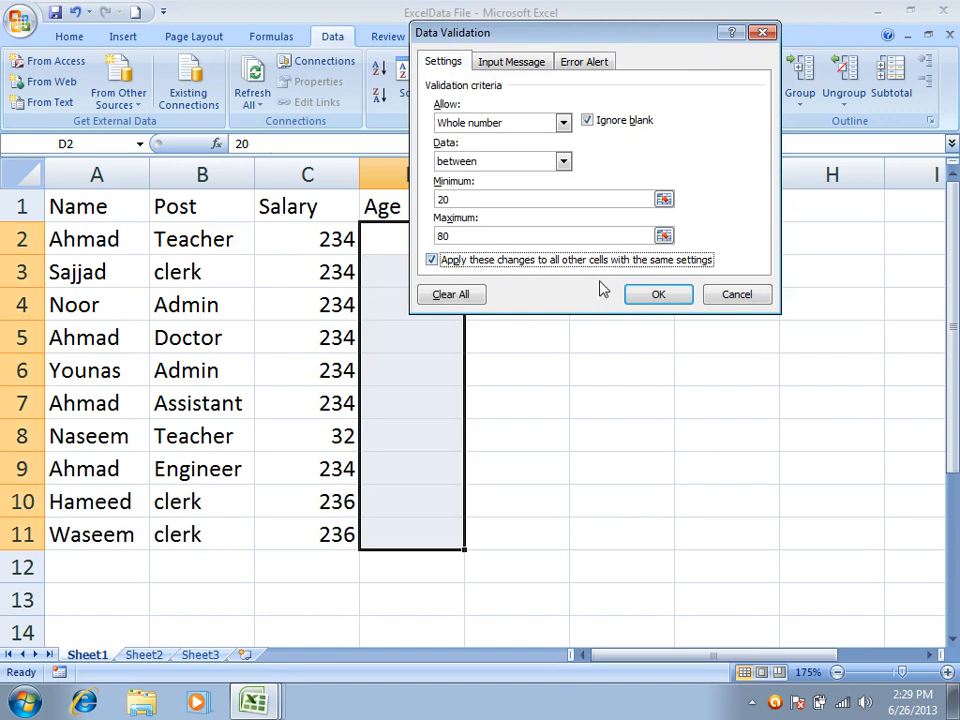
{"action": "left_click_drag", "start_coordinate": [512, 39], "coordinate": [637, 19]}
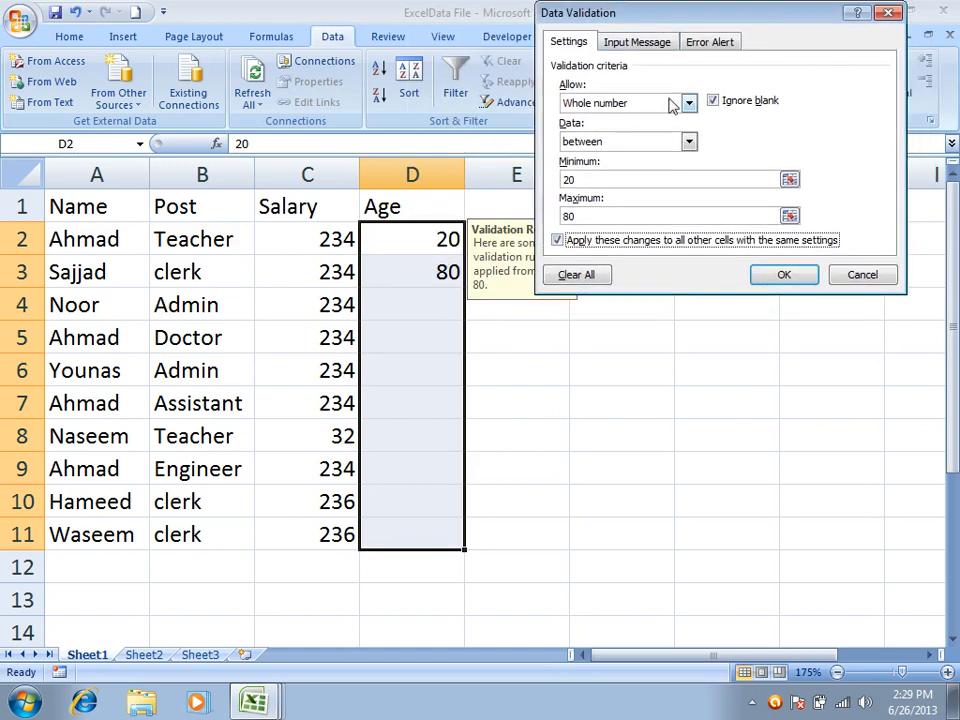
{"action": "left_click", "coordinate": [645, 241]}
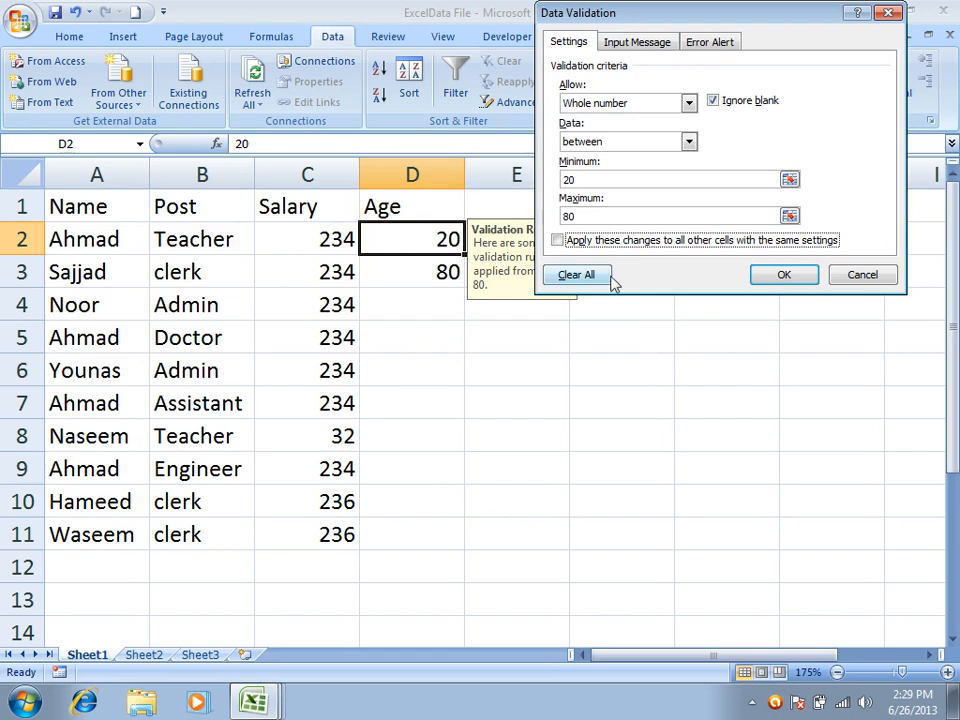
{"action": "left_click", "coordinate": [557, 240]}
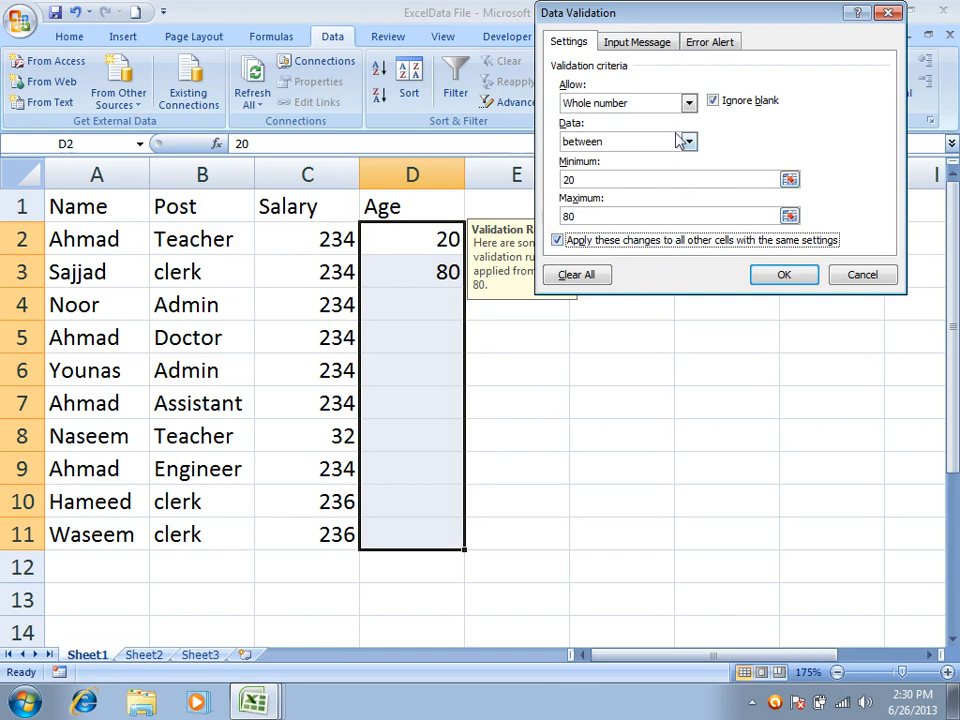
{"action": "left_click", "coordinate": [642, 48]}
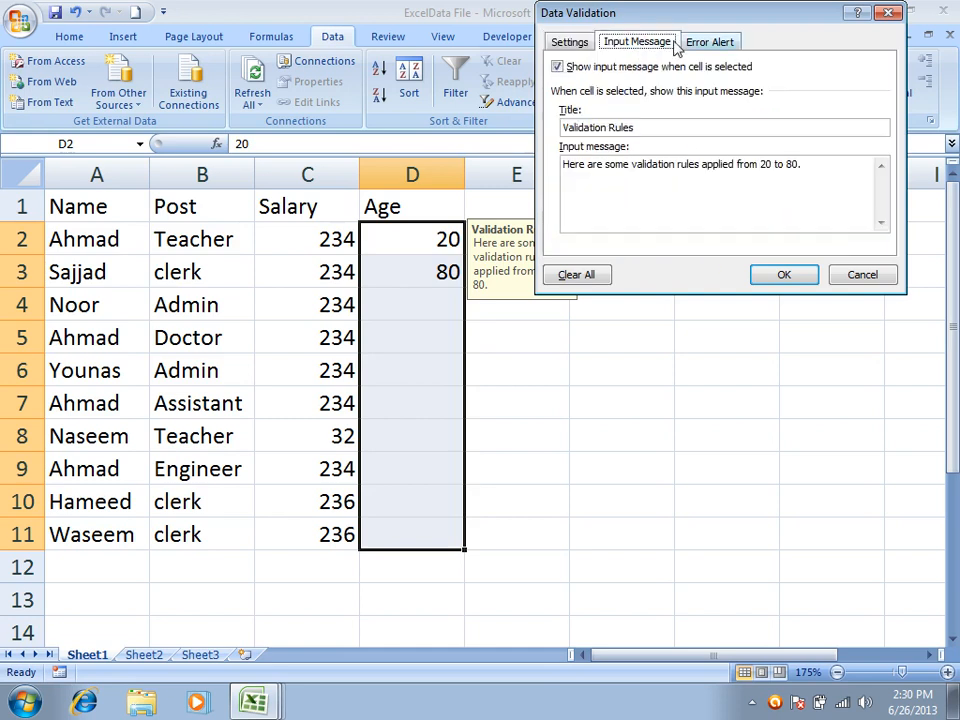
{"action": "left_click", "coordinate": [578, 68]}
{"action": "left_click", "coordinate": [782, 275]}
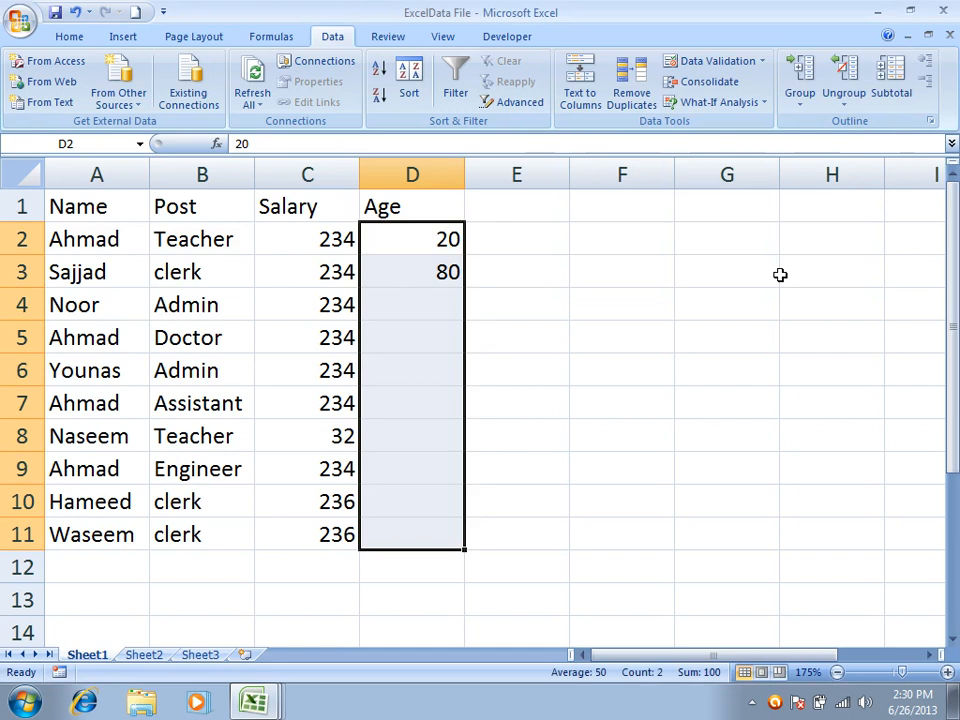
Try to enter the age 500 in cell D4 with the input message off, and cancel the entry
{"action": "left_click", "coordinate": [452, 303]}
{"action": "left_click", "coordinate": [429, 372]}
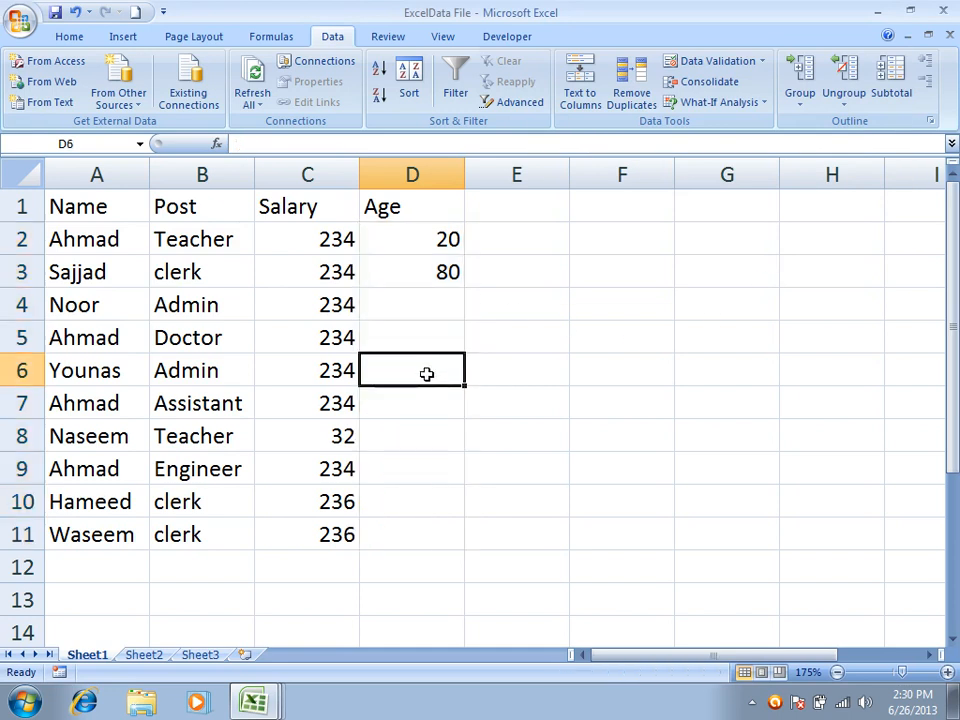
{"action": "left_click", "coordinate": [422, 312]}
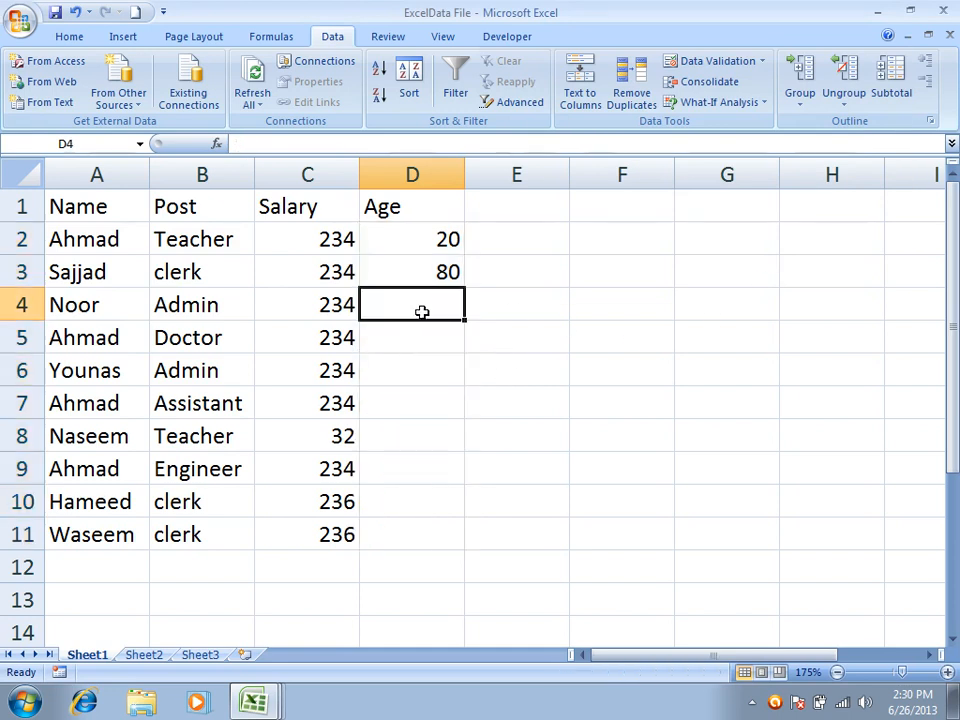
{"action": "type", "text": "500"}
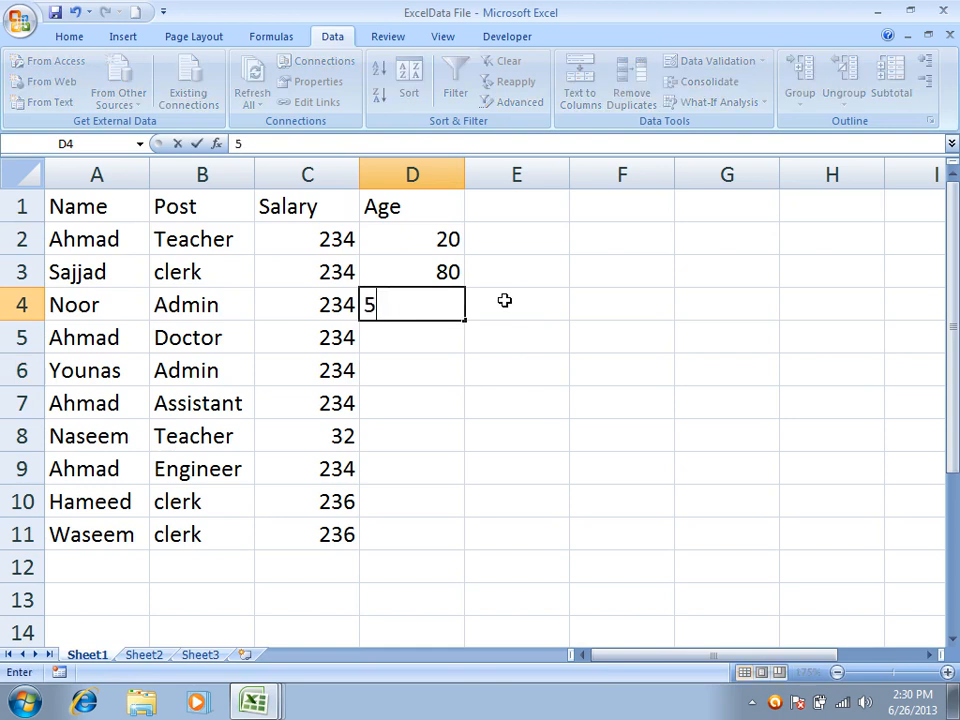
{"action": "key", "text": "Return"}
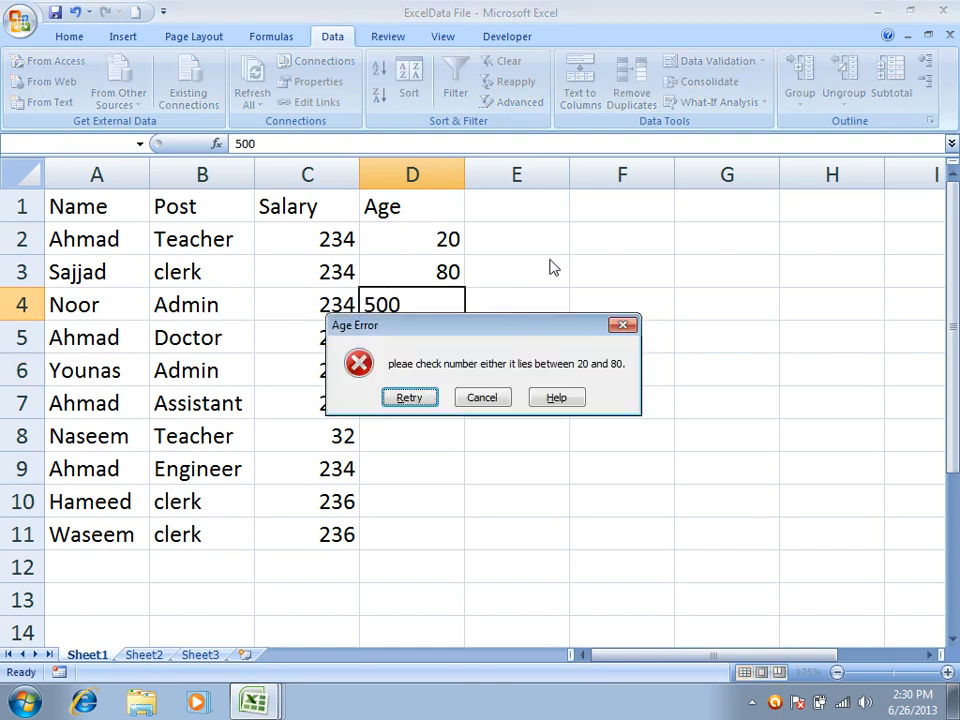
{"action": "left_click", "coordinate": [481, 397]}
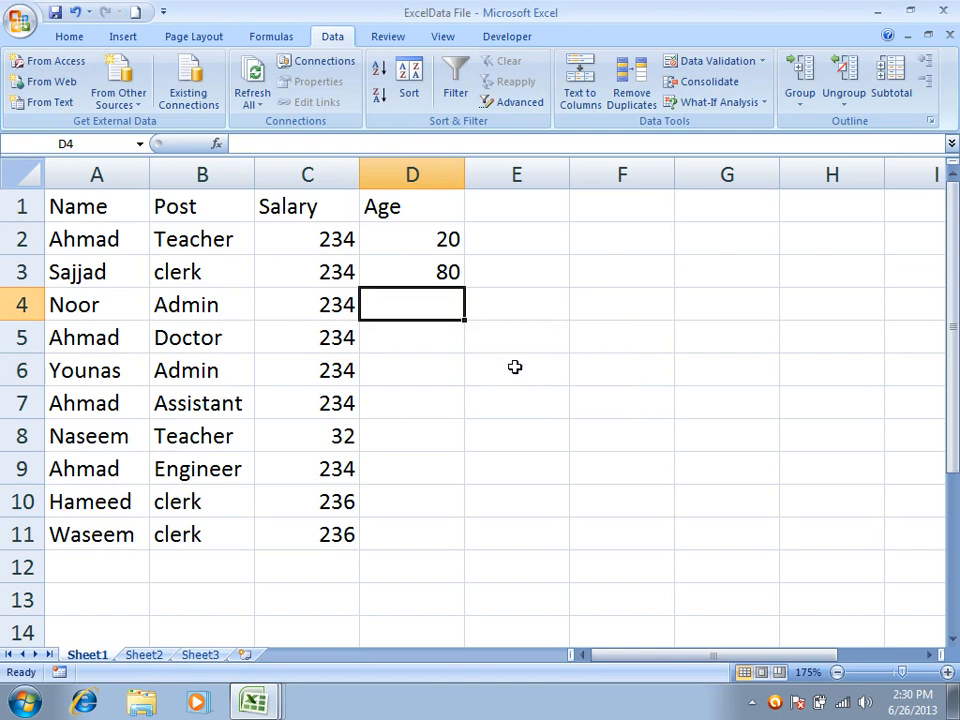
Clear all data validation from the Age cells, applying the change to all other cells with the same settings
{"action": "left_click", "coordinate": [700, 61]}
{"action": "left_click", "coordinate": [572, 43]}
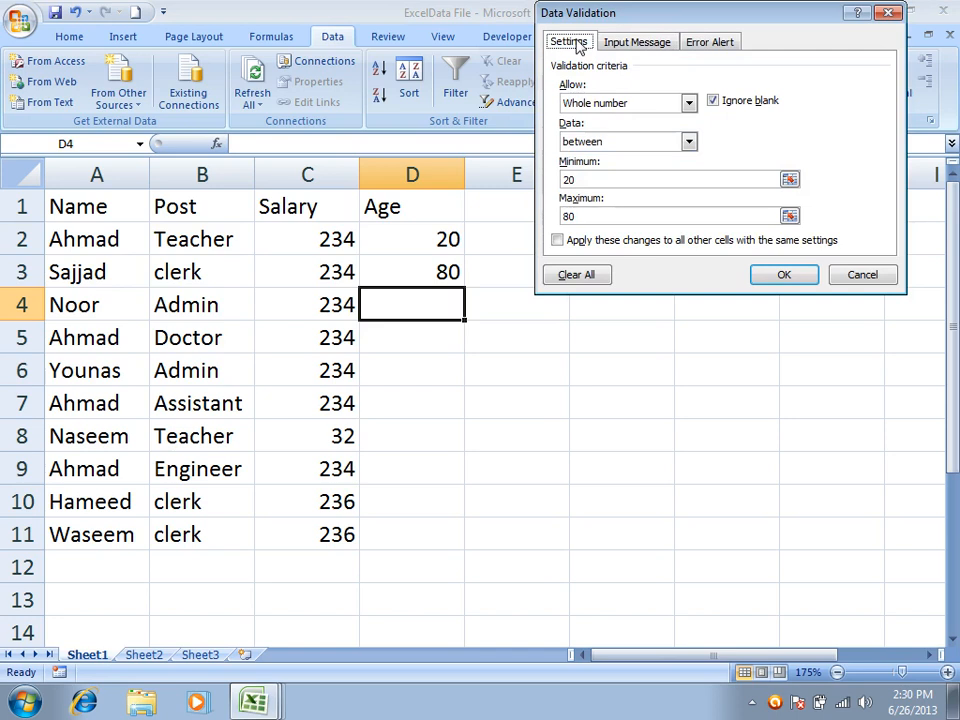
{"action": "left_click", "coordinate": [603, 243]}
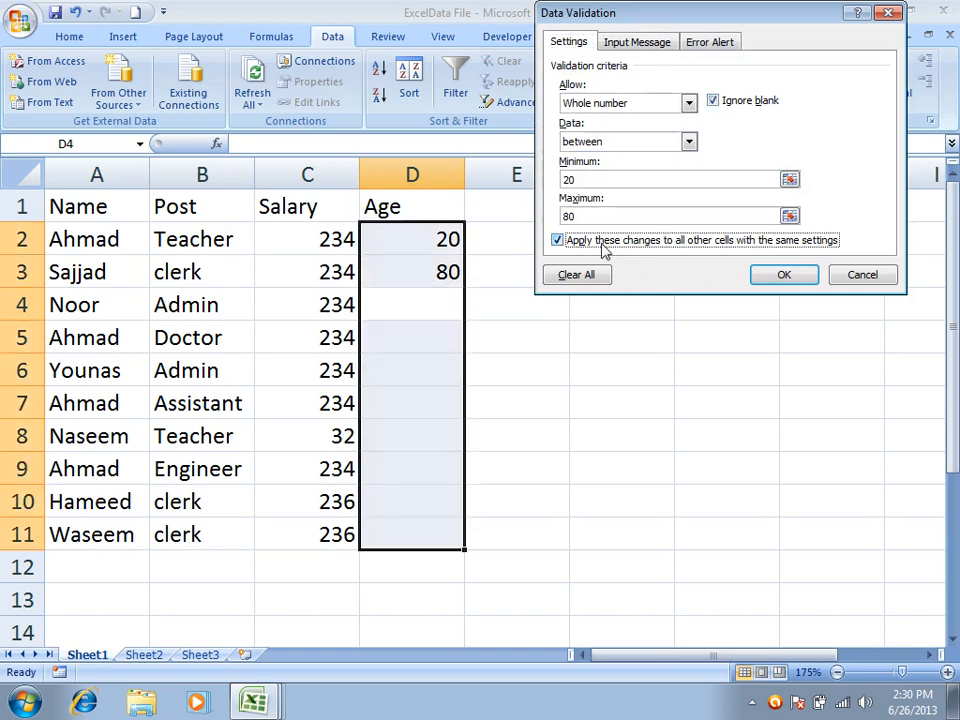
{"action": "left_click", "coordinate": [580, 276]}
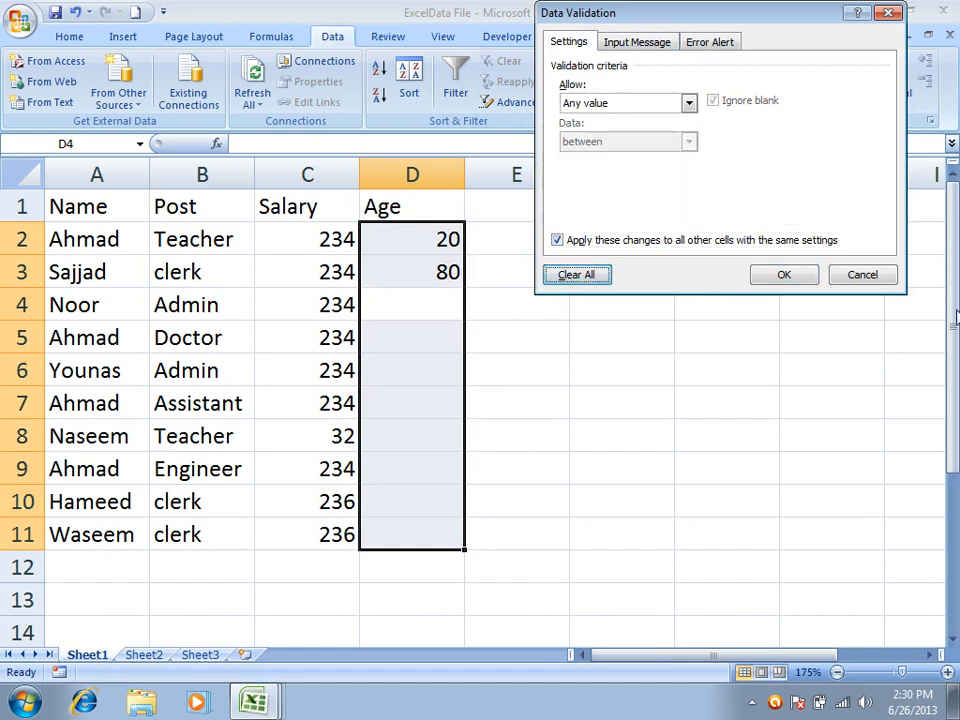
{"action": "left_click", "coordinate": [786, 280]}
Enter the ages 500 in cell D4 and 200 in cell D5 to test the column without validation
{"action": "left_click", "coordinate": [420, 298]}
{"action": "type", "text": "500"}
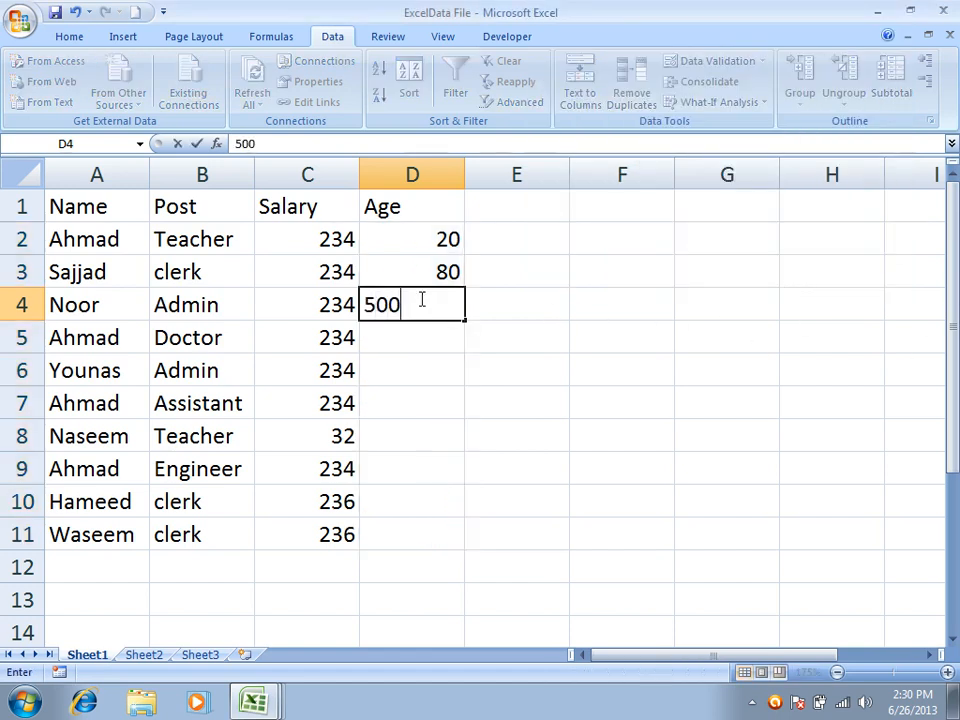
{"action": "key", "text": "Return"}
{"action": "type", "text": "200"}
{"action": "key", "text": "Return"}
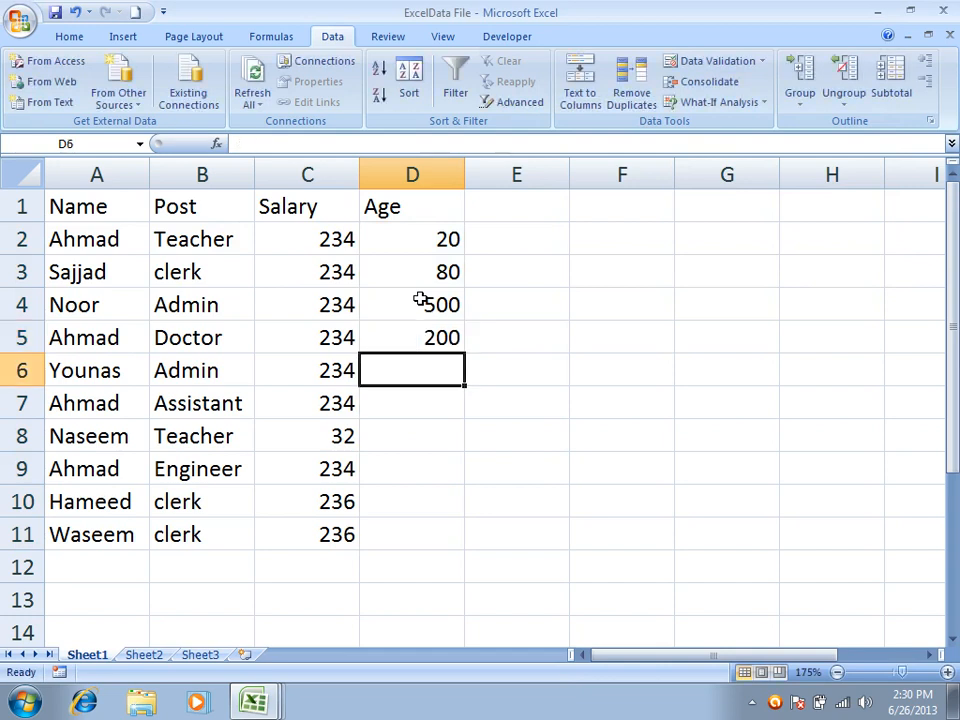
Delete the age entries in cells D2:D6
{"action": "left_click_drag", "start_coordinate": [452, 242], "coordinate": [445, 360]}
{"action": "key", "text": "Delete"}
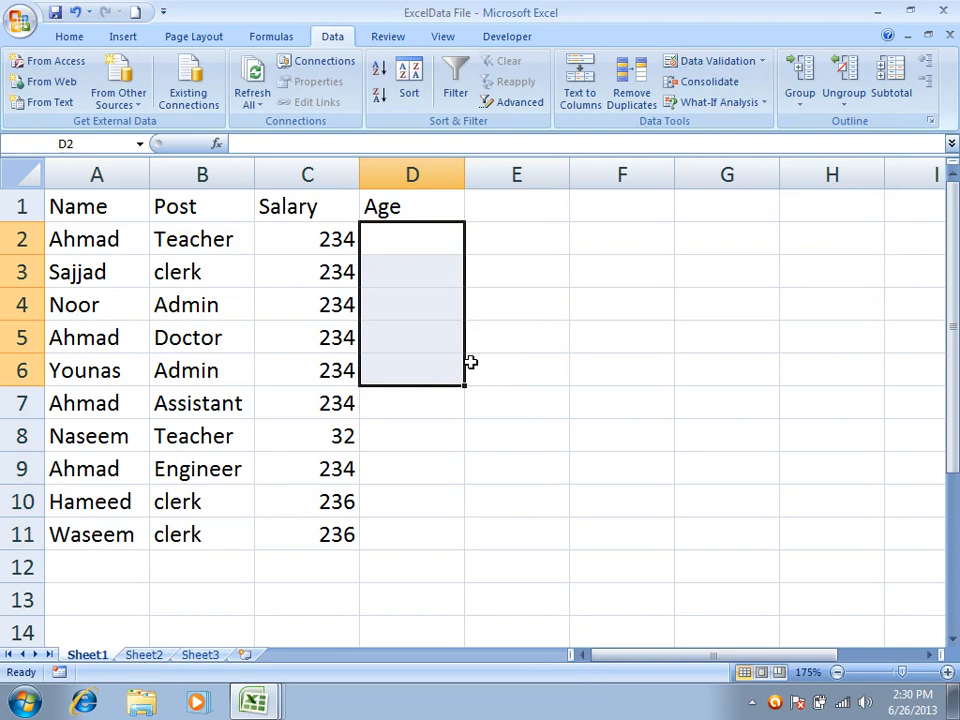
{"action": "left_click_drag", "start_coordinate": [455, 485], "coordinate": [450, 529]}
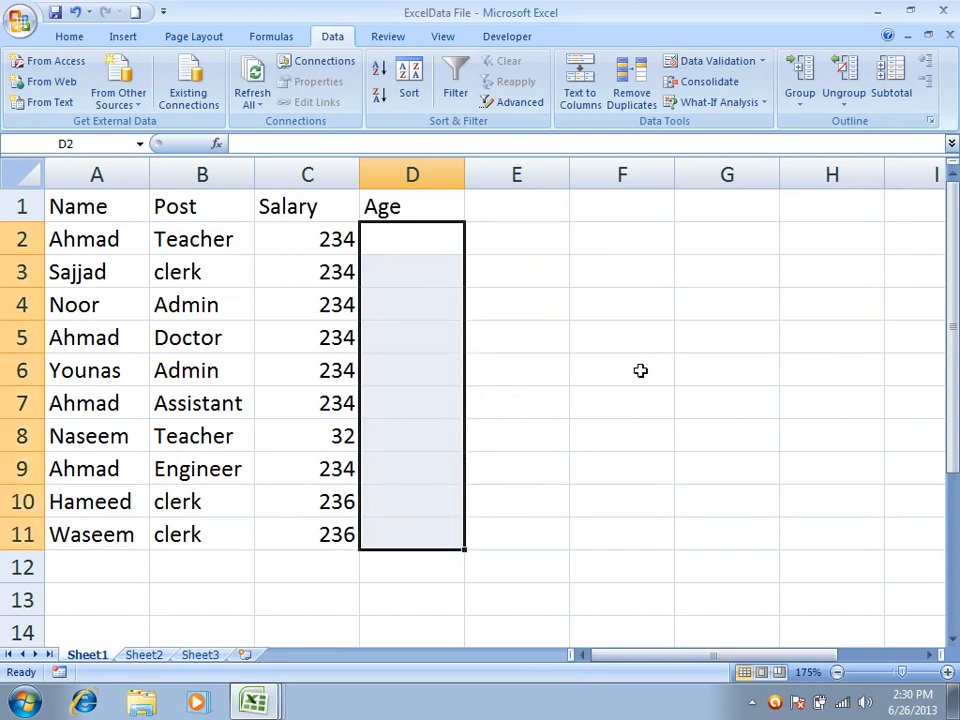
{"action": "left_click", "coordinate": [710, 62]}
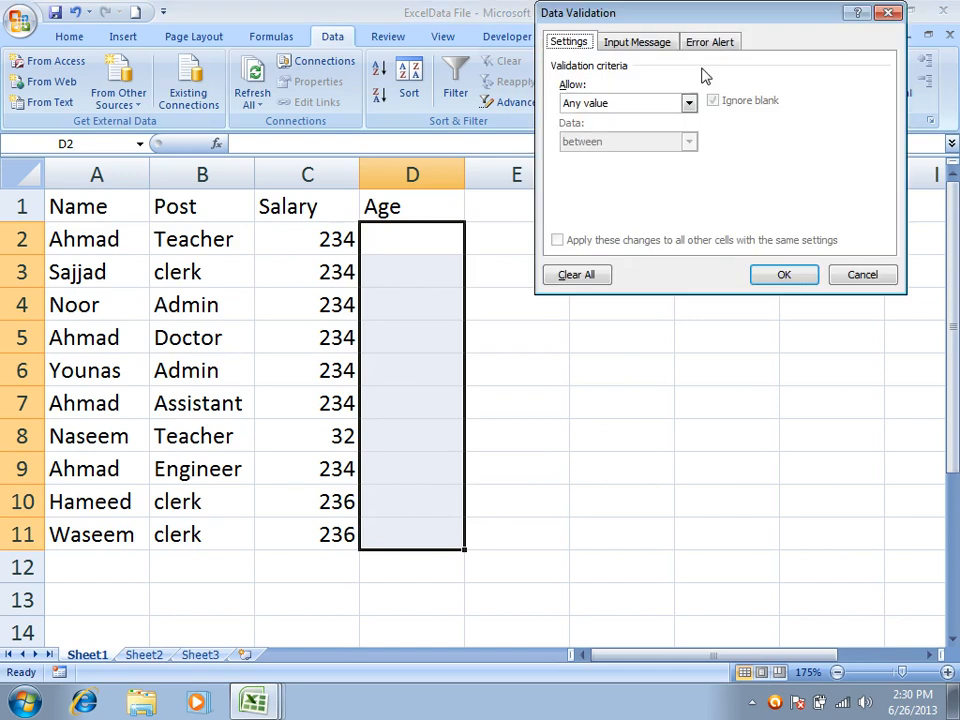
{"action": "left_click", "coordinate": [645, 104]}
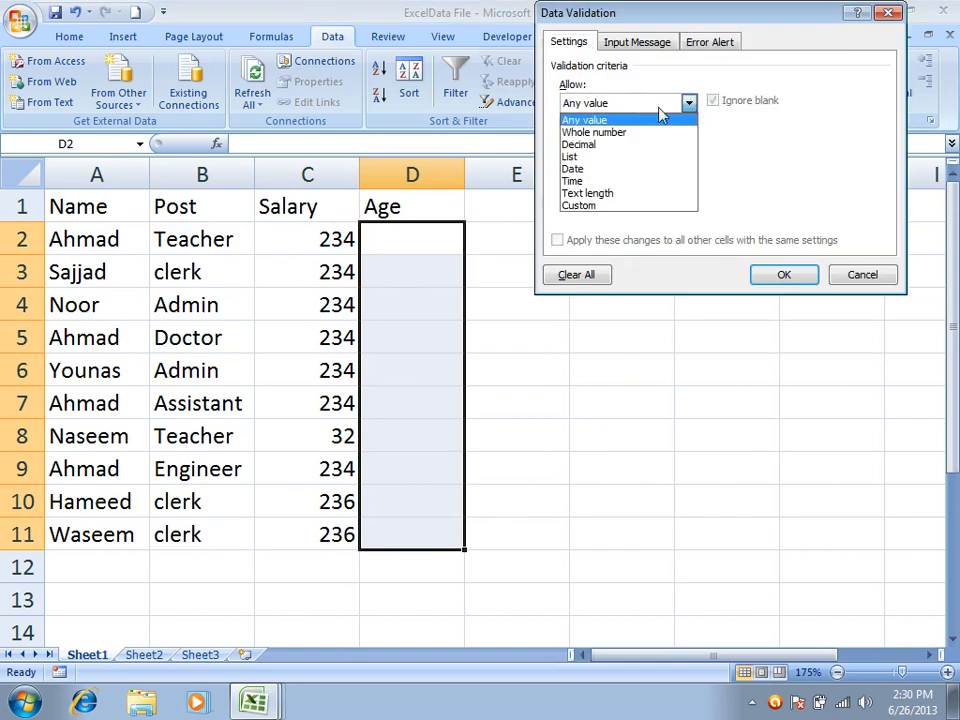
{"action": "left_click", "coordinate": [612, 146]}
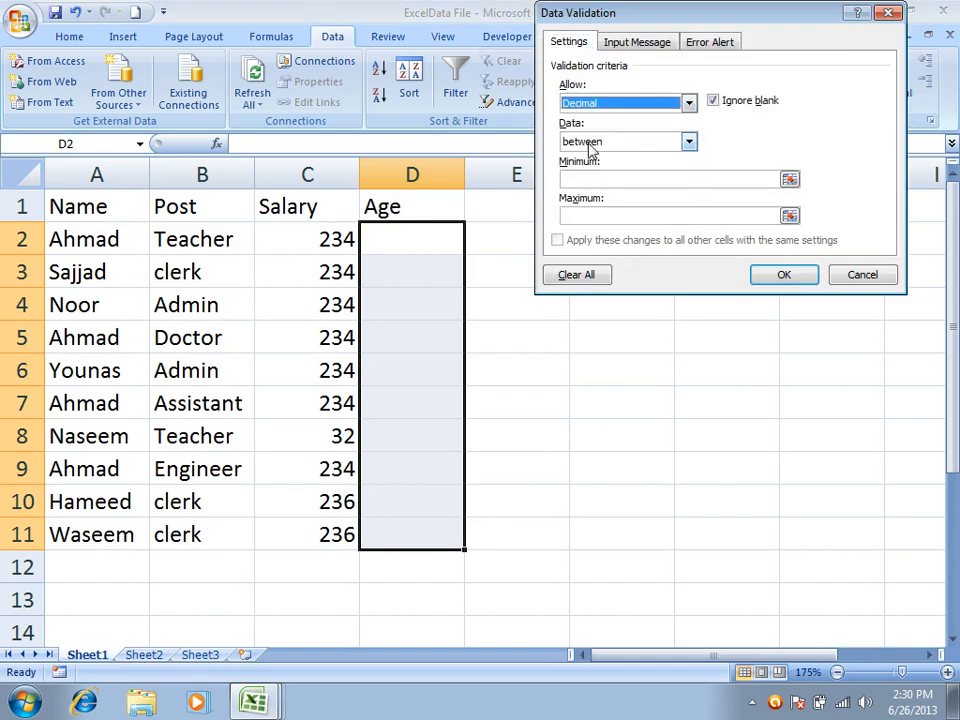
{"action": "left_click", "coordinate": [860, 274]}
Rename the Age header in cell D1 as Percent
{"action": "left_click", "coordinate": [425, 212]}
{"action": "type", "text": "Percent"}
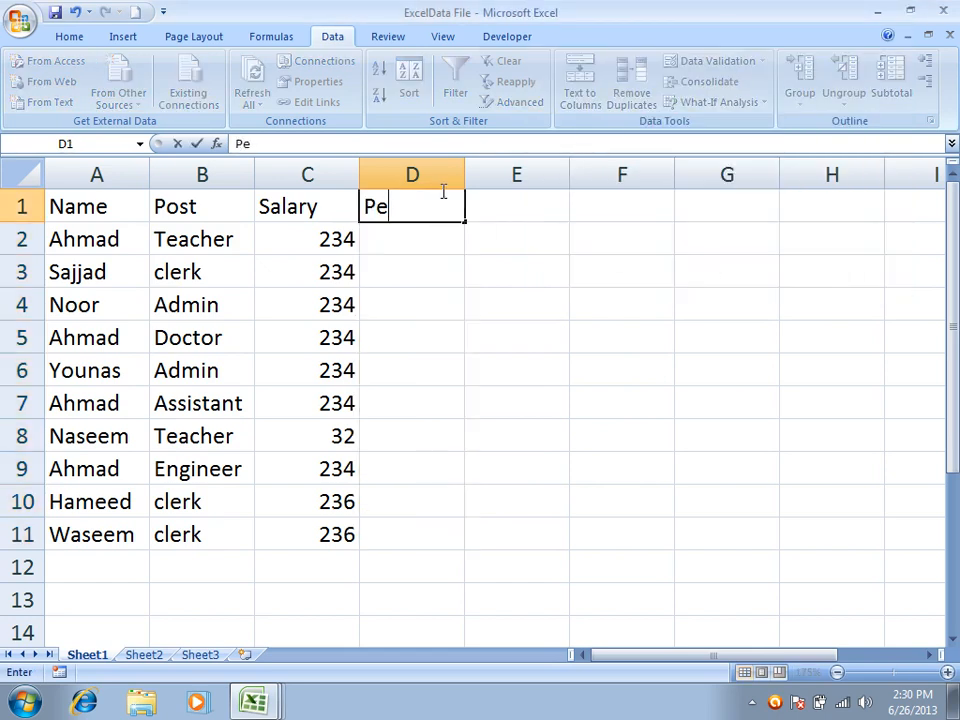
{"action": "key", "text": "Return"}
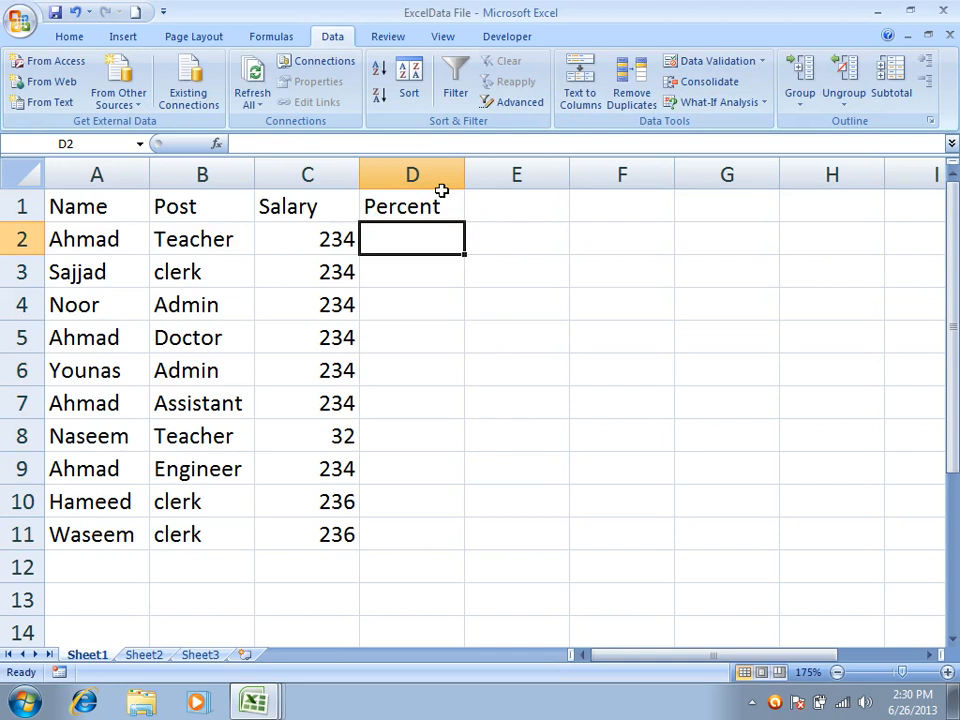
Change the header in cell D1 to Value
{"action": "left_click", "coordinate": [442, 200]}
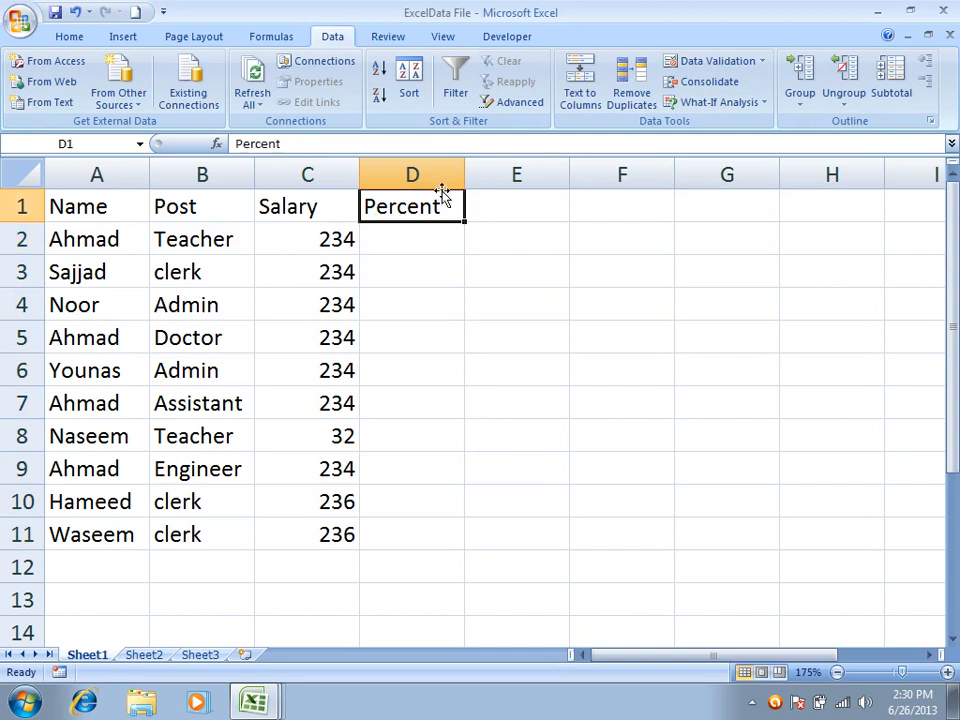
{"action": "type", "text": "Value"}
{"action": "key", "text": "Return"}
Enter the sample decimal 10.2 in cell D2, replace it with 10.5, and clear the cell
{"action": "type", "text": "10.2"}
{"action": "key", "text": "Return"}
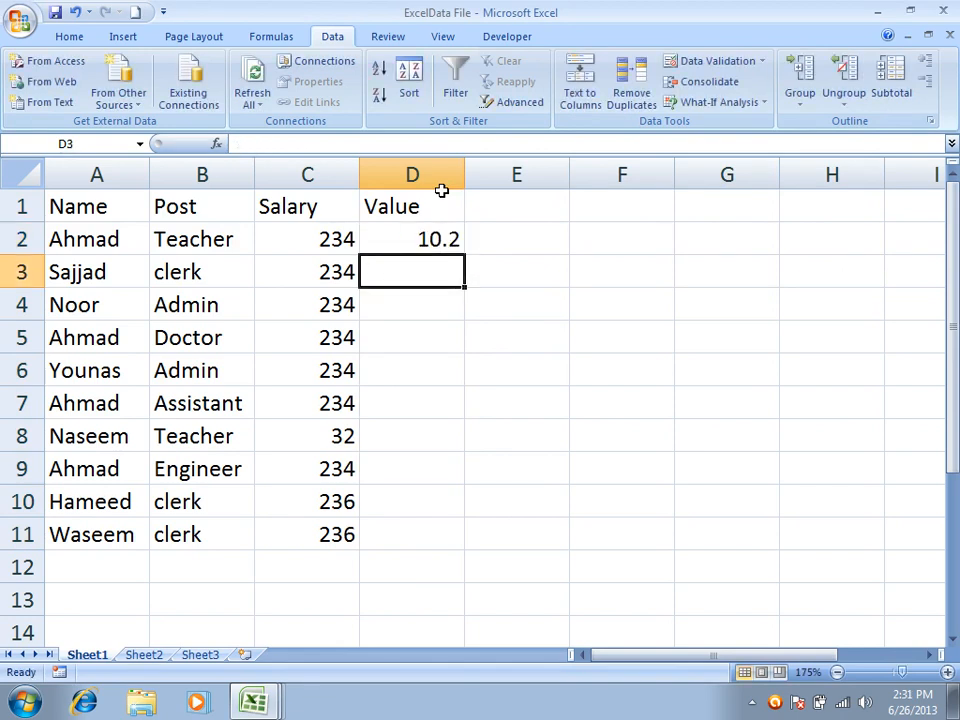
{"action": "key", "text": "Up"}
{"action": "type", "text": "10.5"}
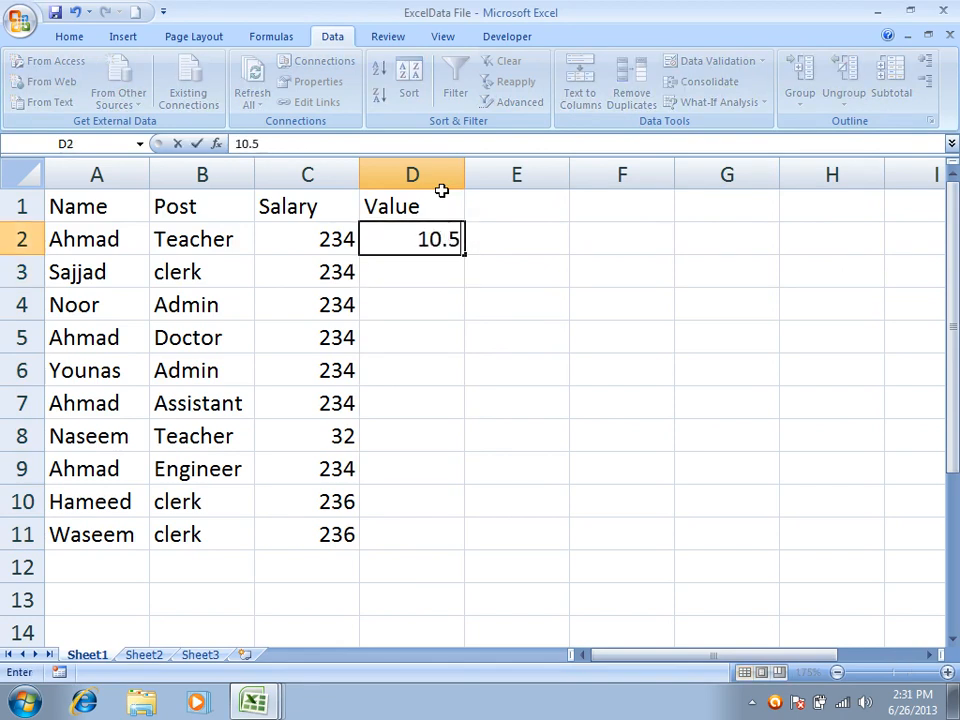
{"action": "key", "text": "Return"}
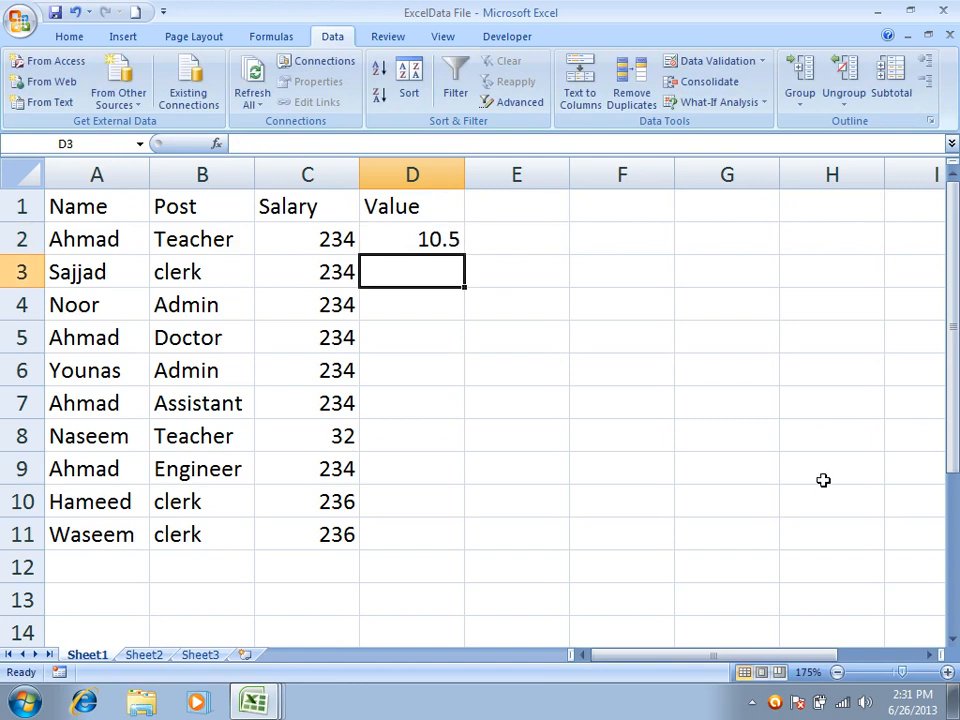
{"action": "left_click", "coordinate": [407, 226]}
{"action": "key", "text": "Delete"}
Apply data validation to cells D2:D11 that allows only a decimal equal to 10.5
{"action": "left_click_drag", "start_coordinate": [440, 240], "coordinate": [426, 530]}
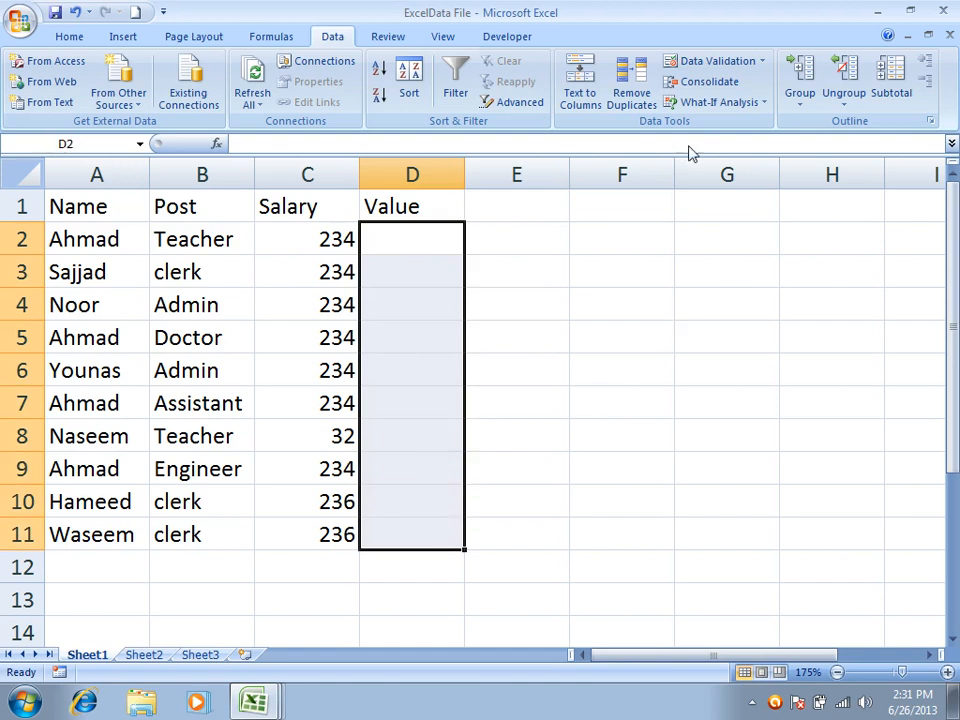
{"action": "left_click", "coordinate": [706, 62]}
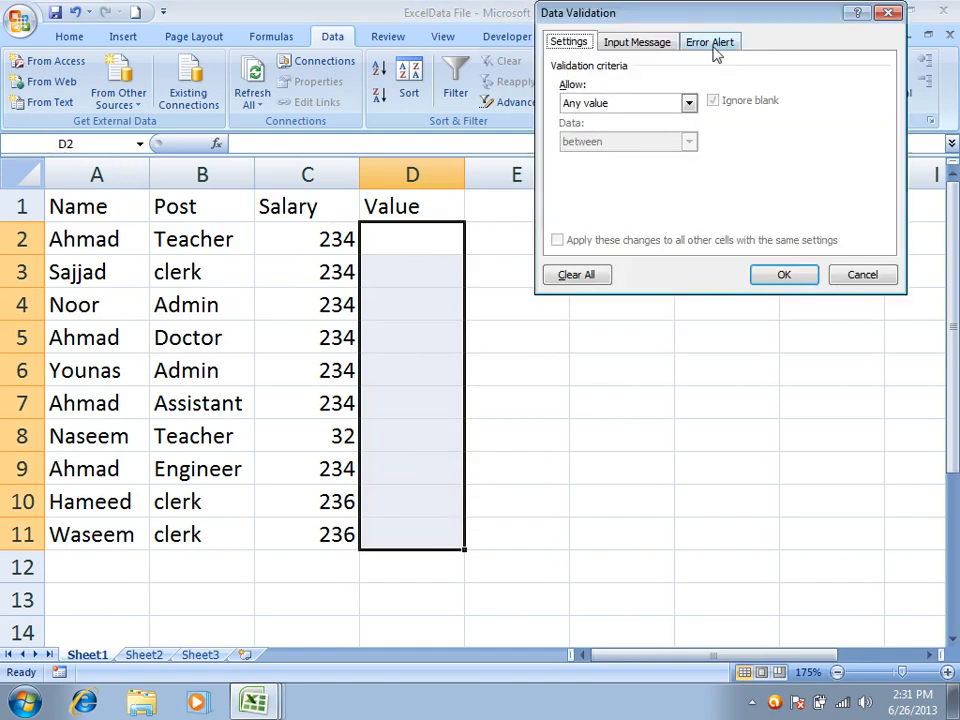
{"action": "left_click", "coordinate": [645, 104]}
{"action": "left_click", "coordinate": [585, 144]}
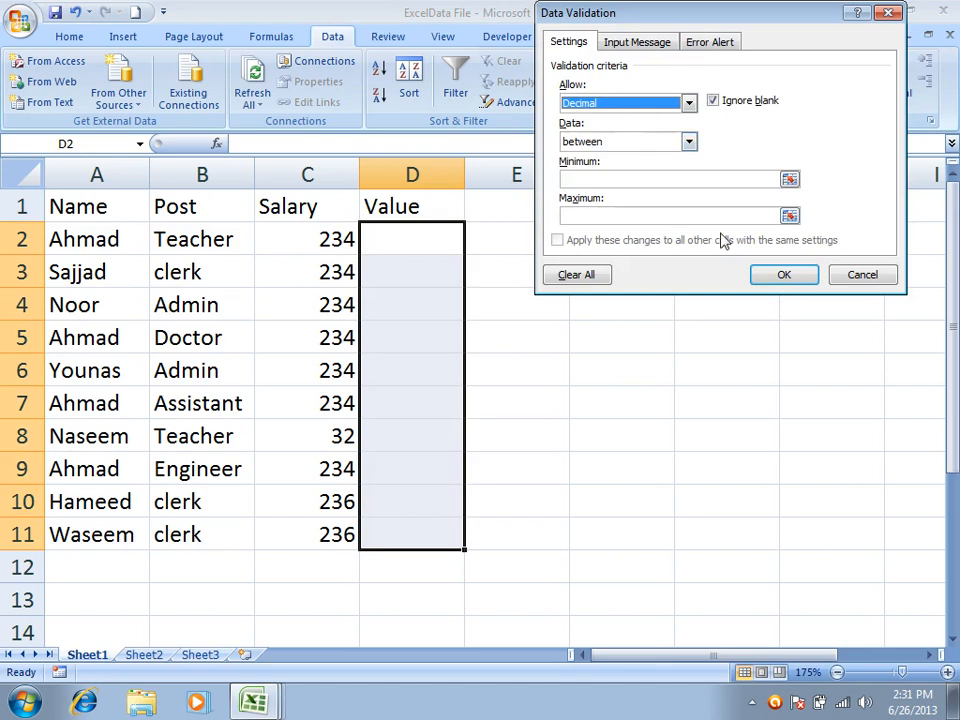
{"action": "left_click", "coordinate": [588, 143]}
{"action": "left_click", "coordinate": [668, 183]}
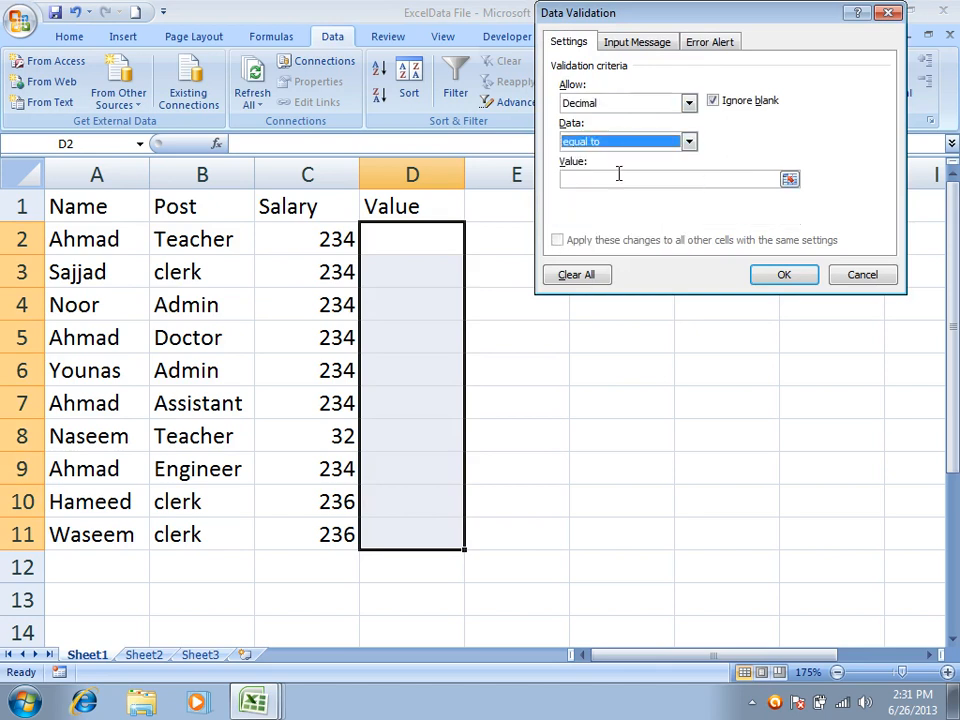
{"action": "left_click", "coordinate": [630, 182]}
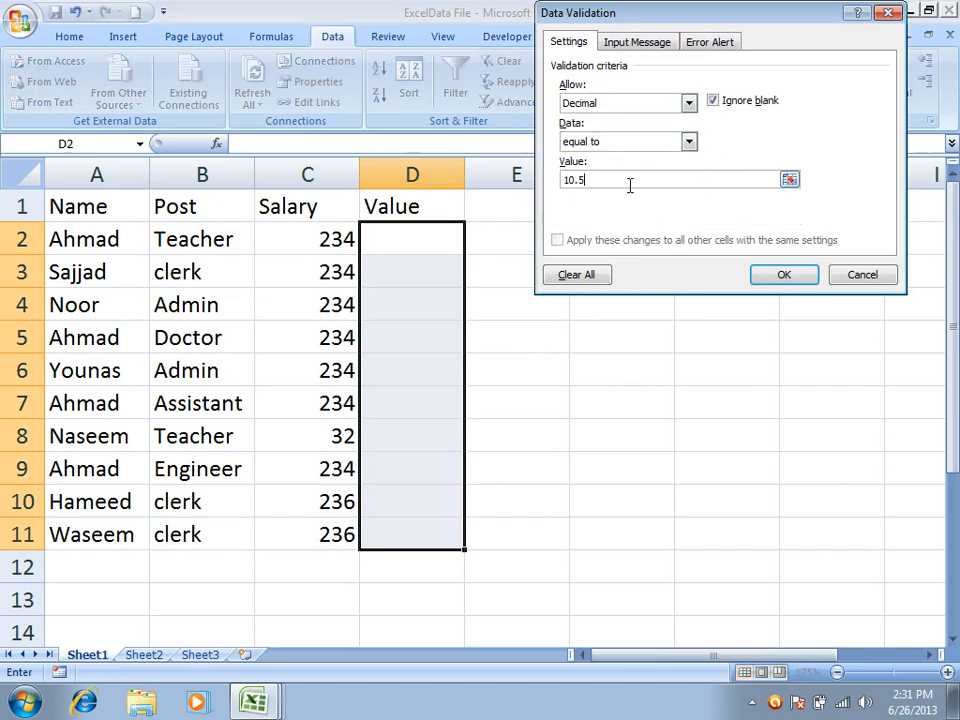
{"action": "type", "text": "10.5"}
{"action": "left_click", "coordinate": [770, 277]}
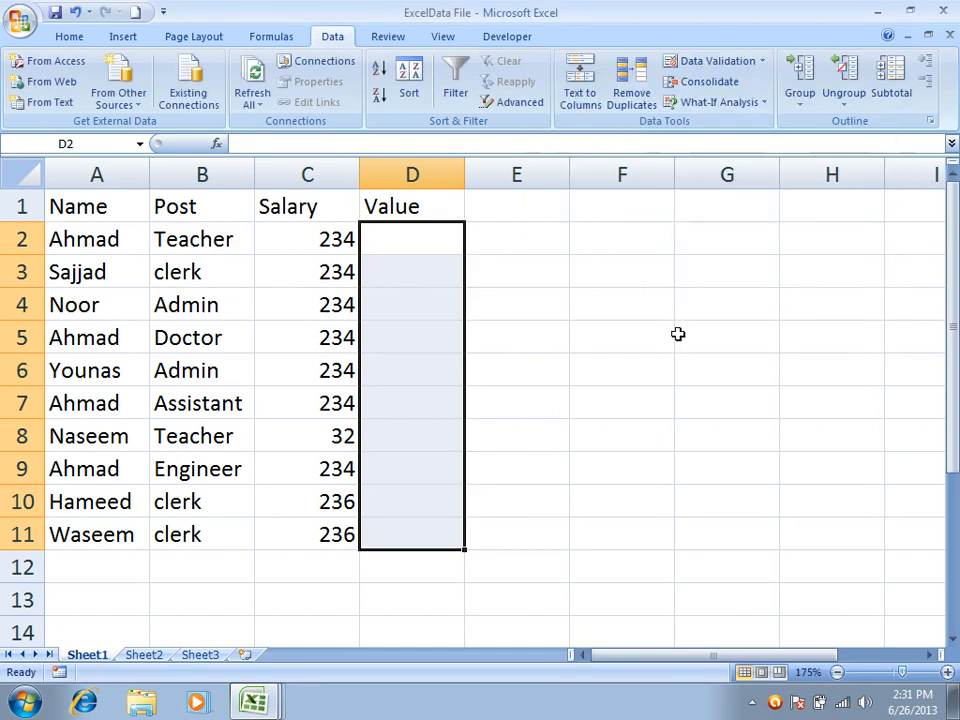
Test the decimal rule in cell D2 by trying 10. and entering 10.5 instead
{"action": "left_click", "coordinate": [414, 238]}
{"action": "type", "text": "10."}
{"action": "key", "text": "Return"}
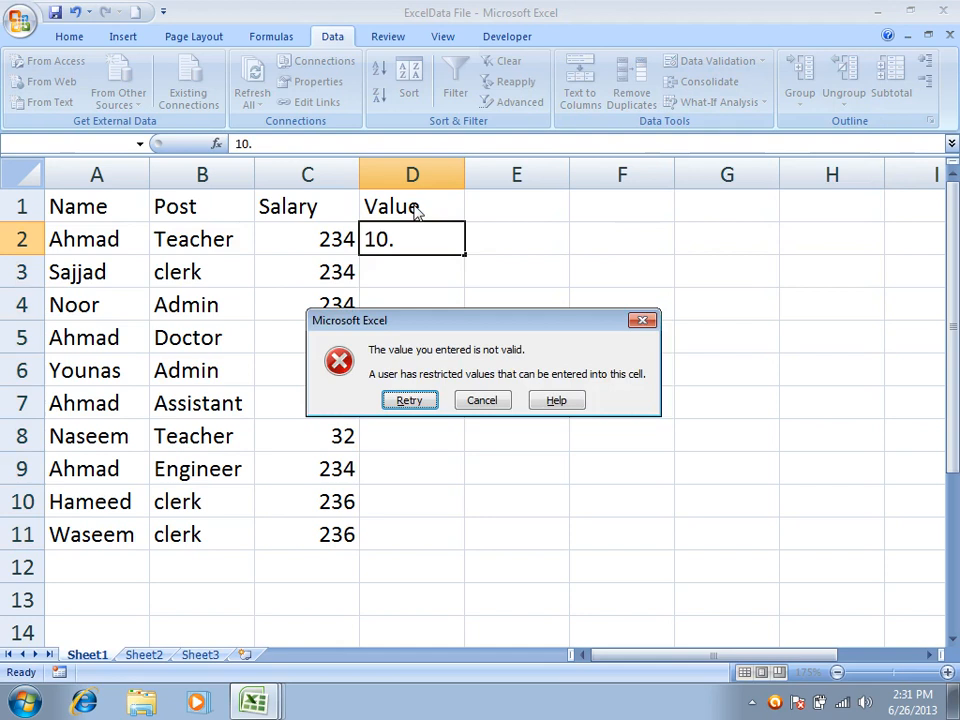
{"action": "key", "text": "Escape"}
{"action": "type", "text": "10.5"}
{"action": "key", "text": "Return"}
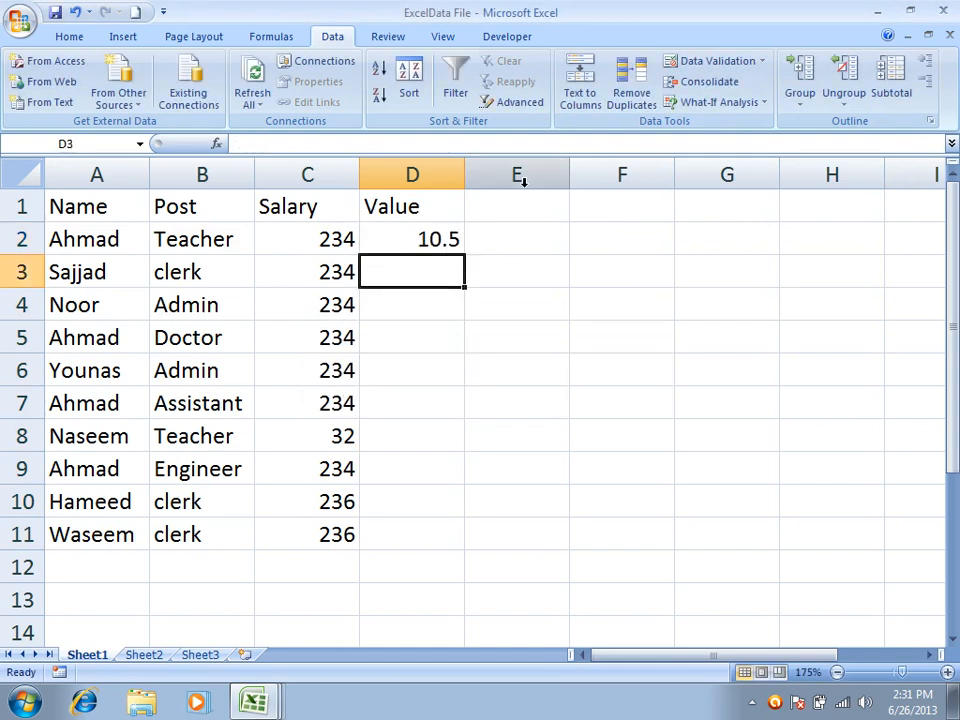
Try to enter the non-matching value 10.2 in cell D3, and cancel the entry
{"action": "type", "text": "10.2"}
{"action": "key", "text": "Return"}
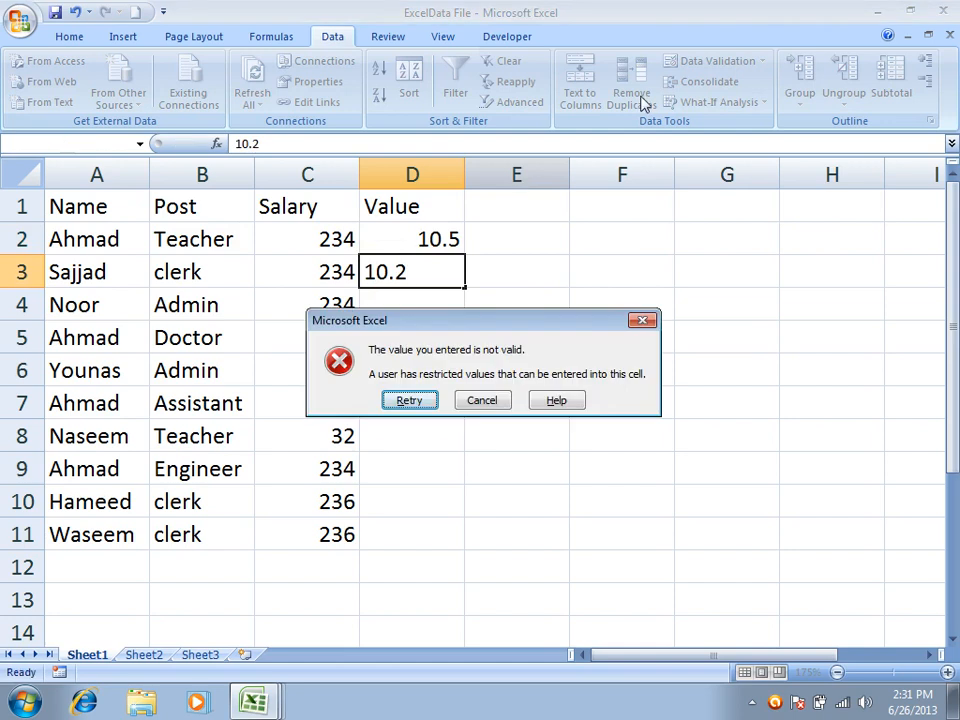
{"action": "key", "text": "Escape"}
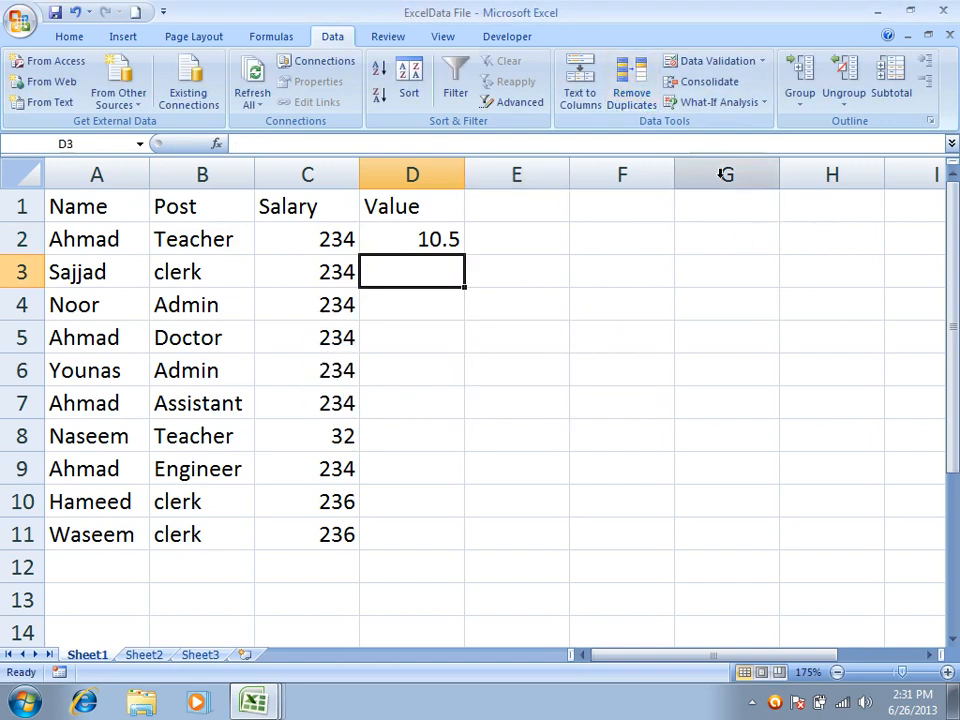
Clear the validation rule from all Value cells sharing the same settings, and delete the contents of D2:D11
{"action": "left_click", "coordinate": [718, 61]}
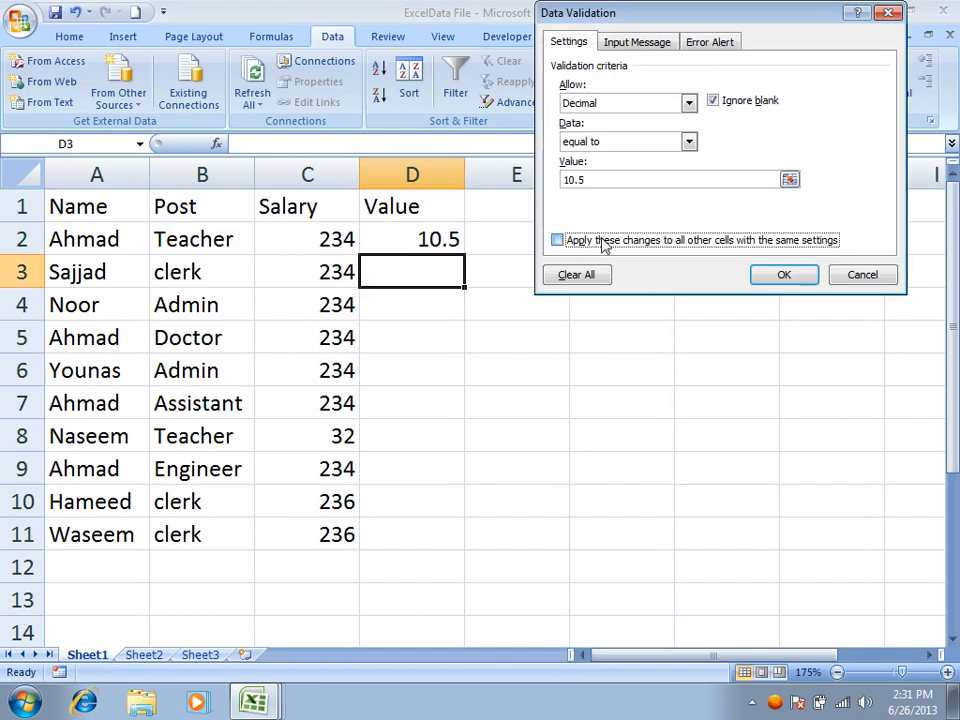
{"action": "left_click", "coordinate": [557, 240]}
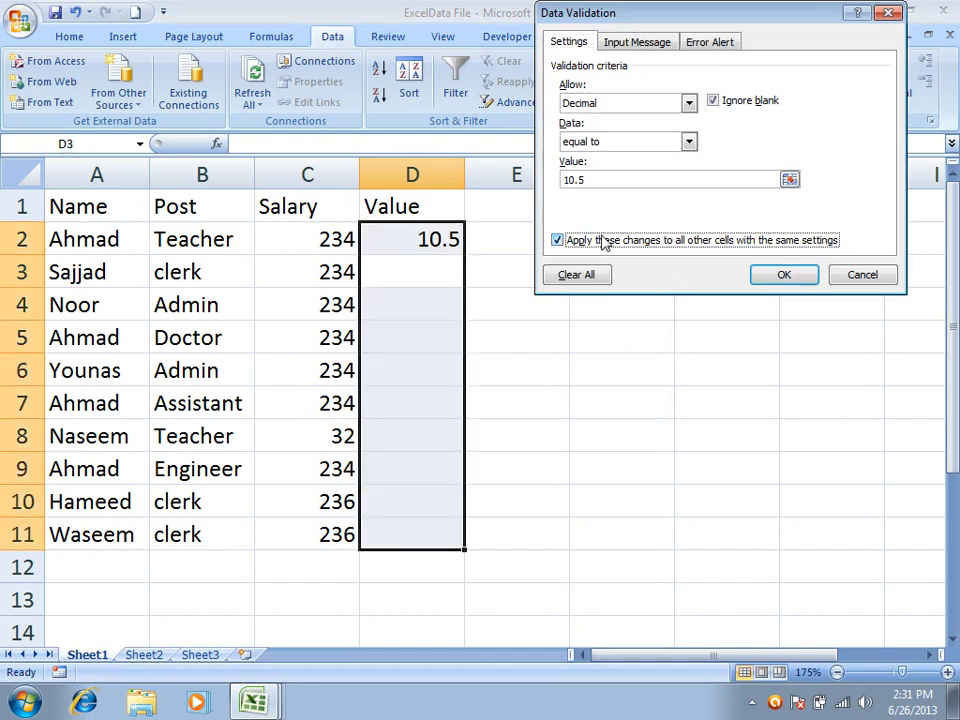
{"action": "left_click", "coordinate": [597, 271]}
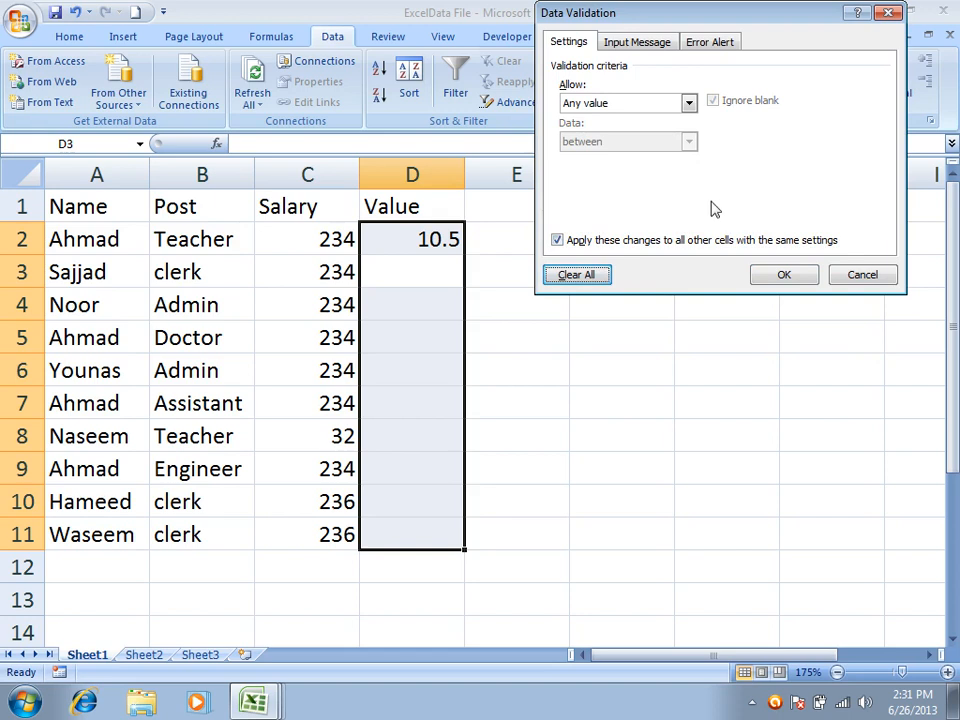
{"action": "left_click", "coordinate": [784, 274]}
{"action": "key", "text": "Delete"}
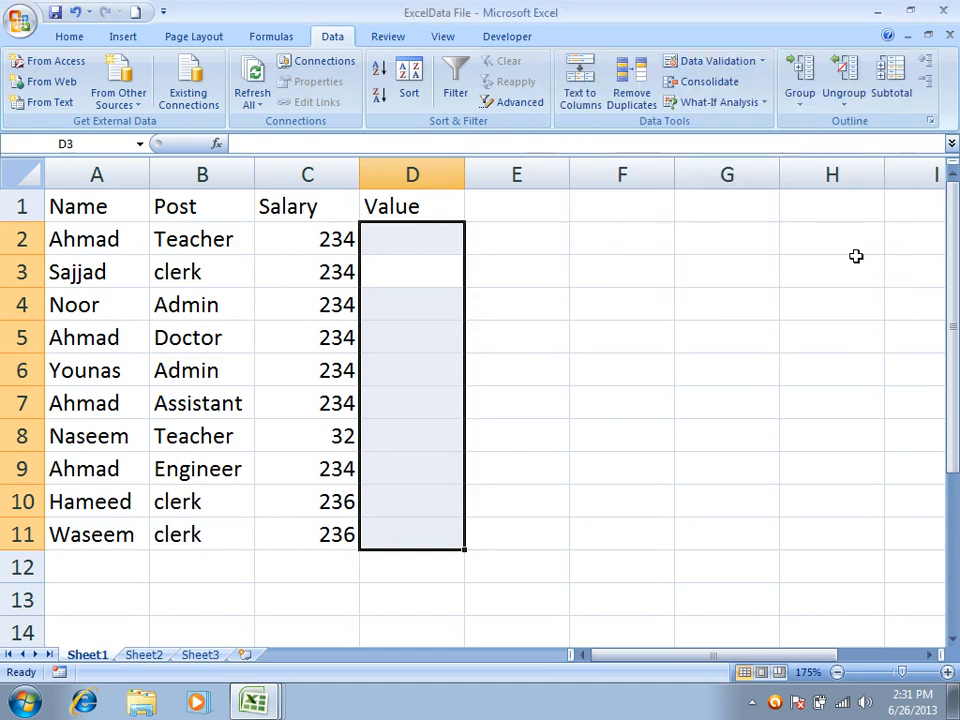
{"action": "left_click", "coordinate": [715, 62]}
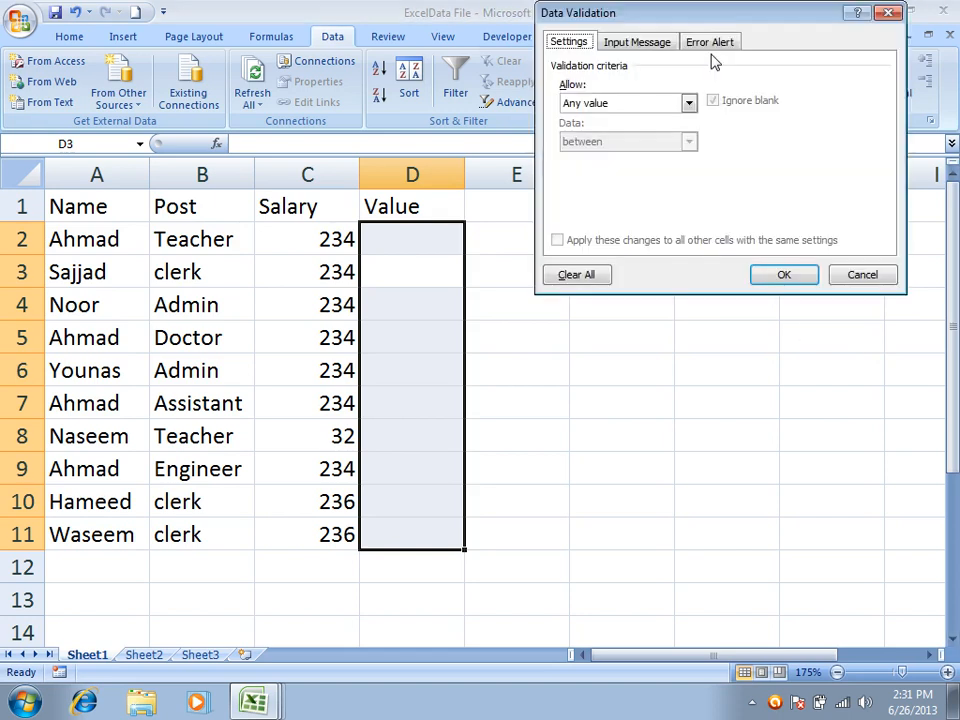
{"action": "left_click", "coordinate": [617, 105]}
{"action": "left_click", "coordinate": [607, 157]}
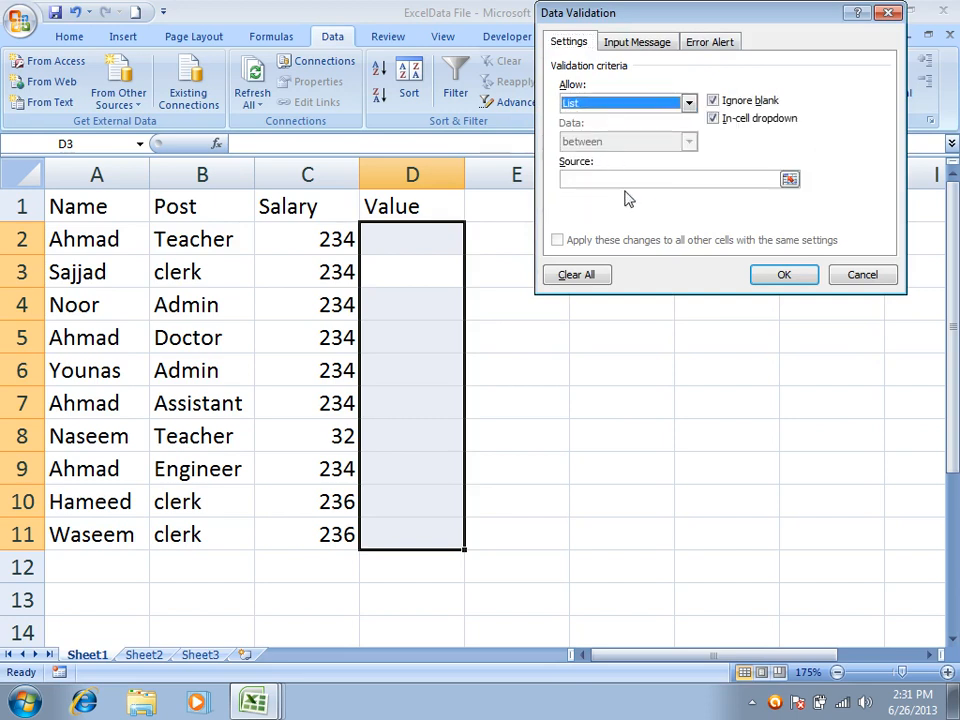
{"action": "left_click", "coordinate": [828, 276]}
Rename the Value header in cell D1 as Course Title, and widen column D to fit it
{"action": "left_click", "coordinate": [425, 211]}
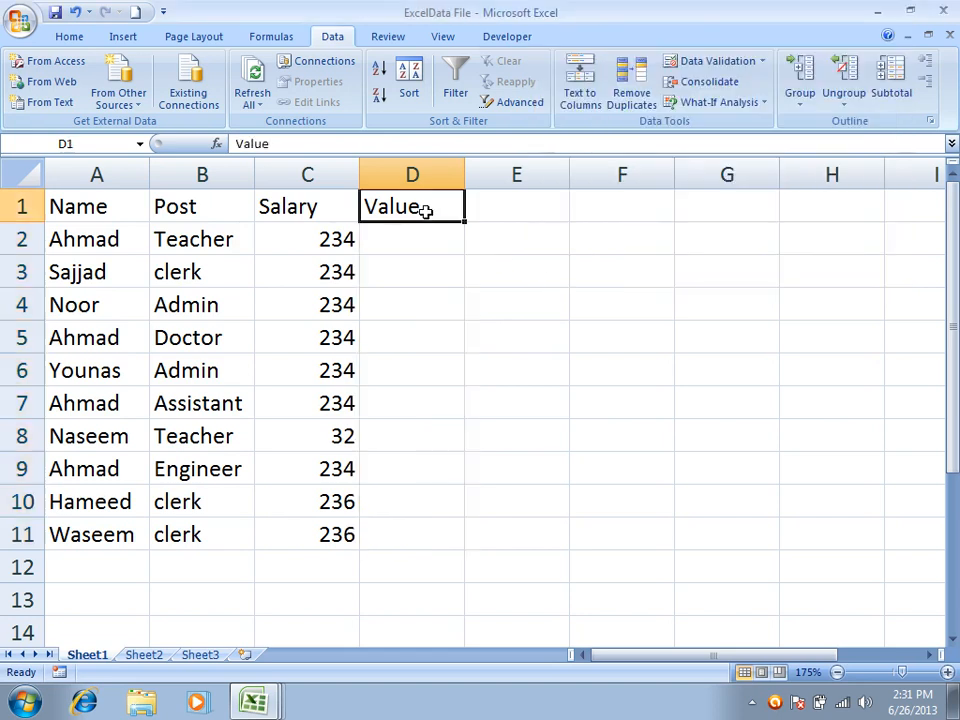
{"action": "type", "text": "Course Title"}
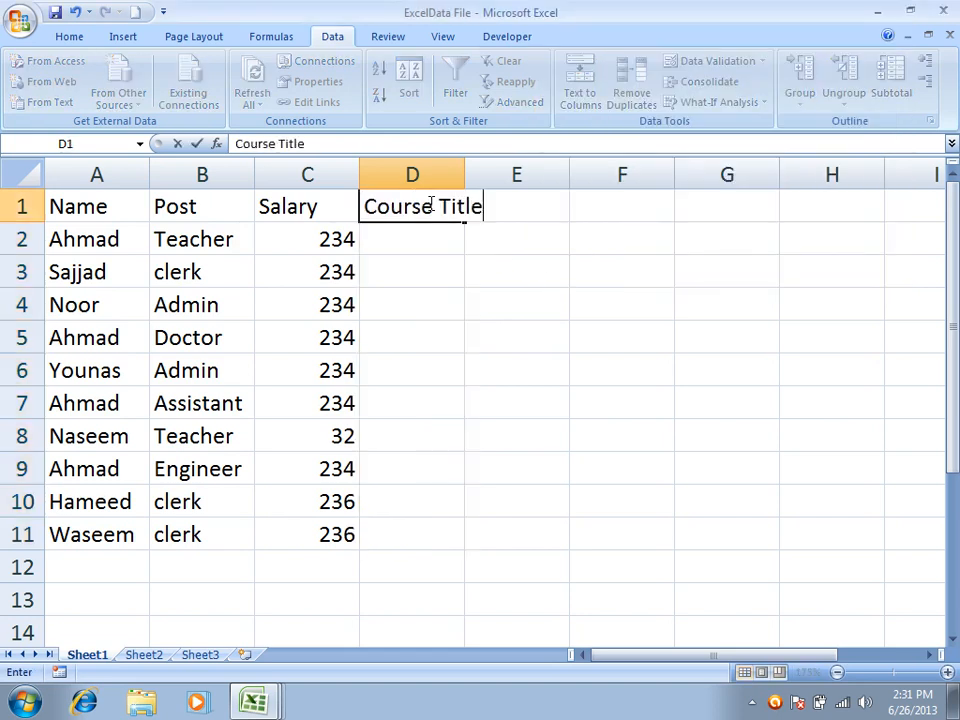
{"action": "key", "text": "Return"}
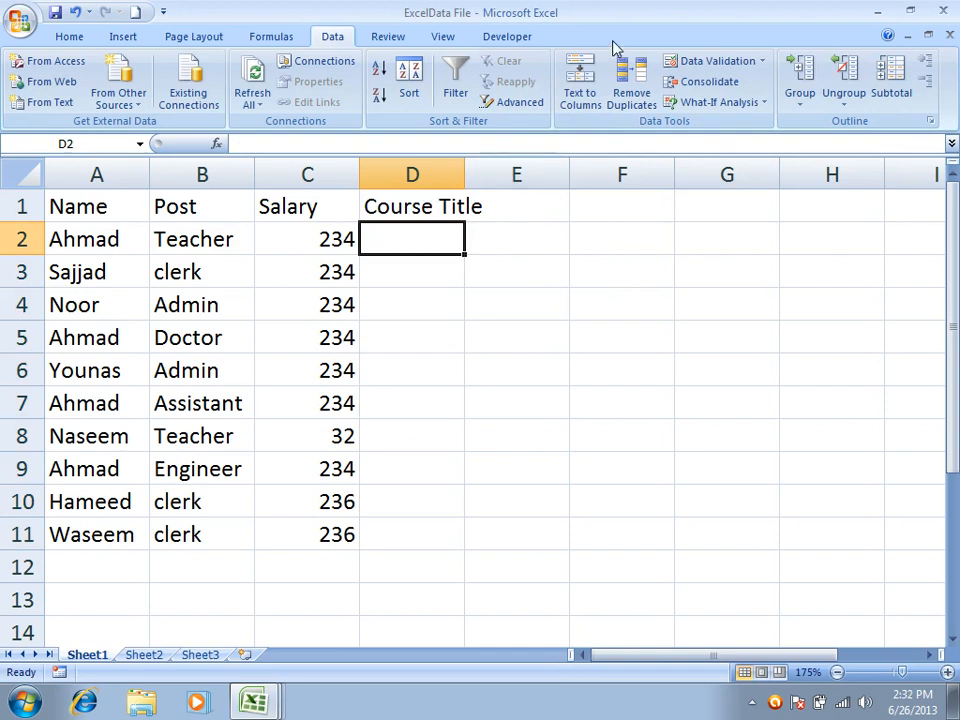
{"action": "left_click_drag", "start_coordinate": [464, 174], "coordinate": [494, 176]}
Set up list validation for cells D2:D11 with the source DBA, DIT, MOUS, BCS, Oracle
{"action": "left_click_drag", "start_coordinate": [446, 229], "coordinate": [469, 528]}
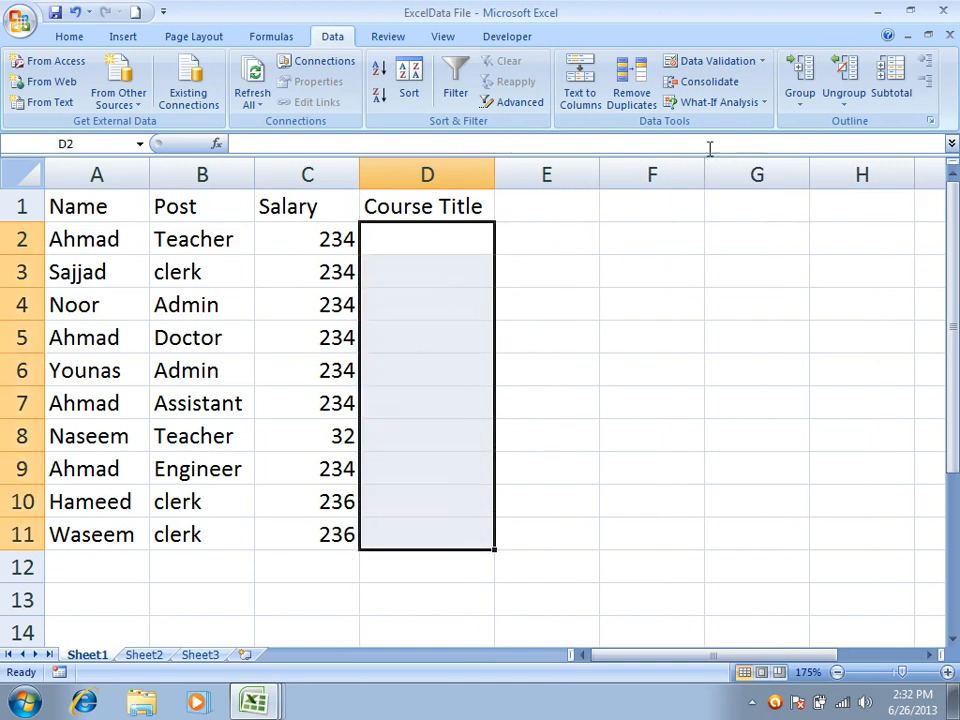
{"action": "left_click", "coordinate": [712, 61]}
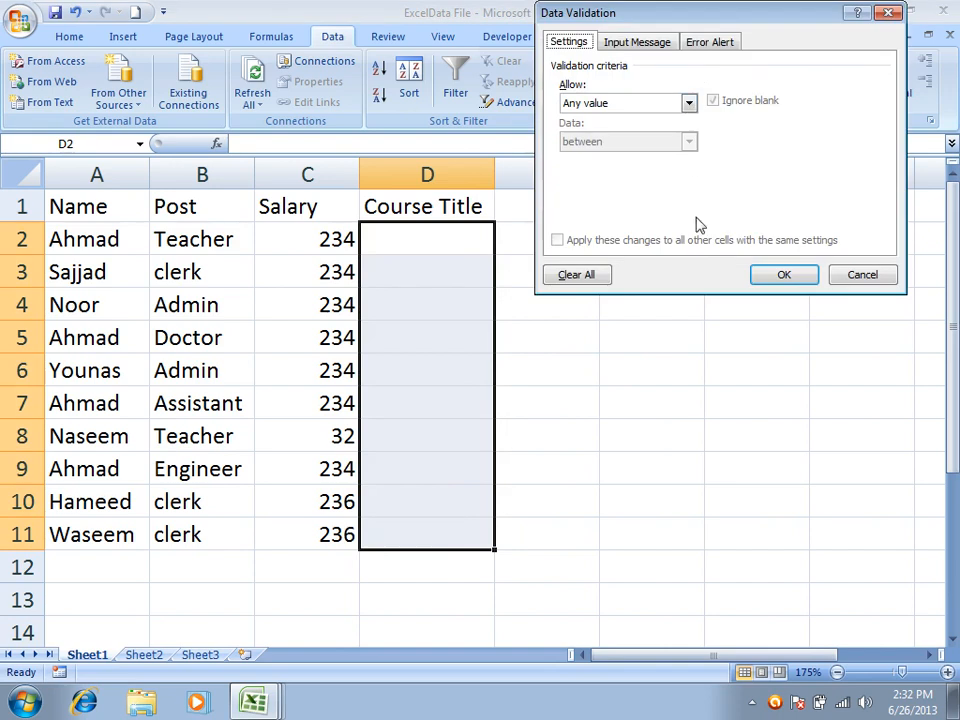
{"action": "left_click", "coordinate": [625, 103]}
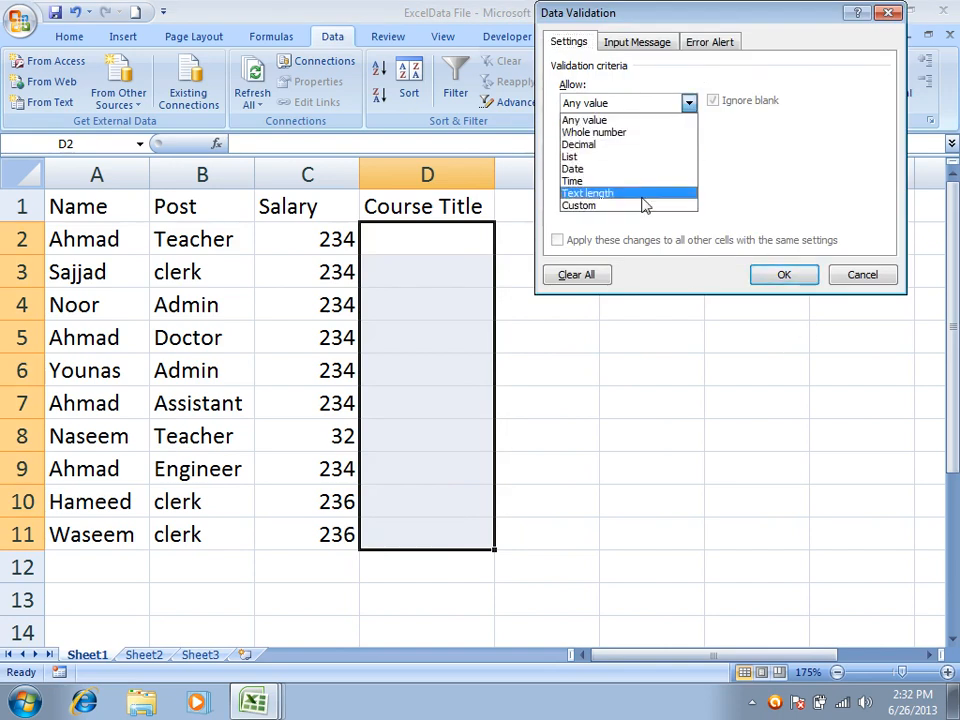
{"action": "left_click", "coordinate": [614, 157]}
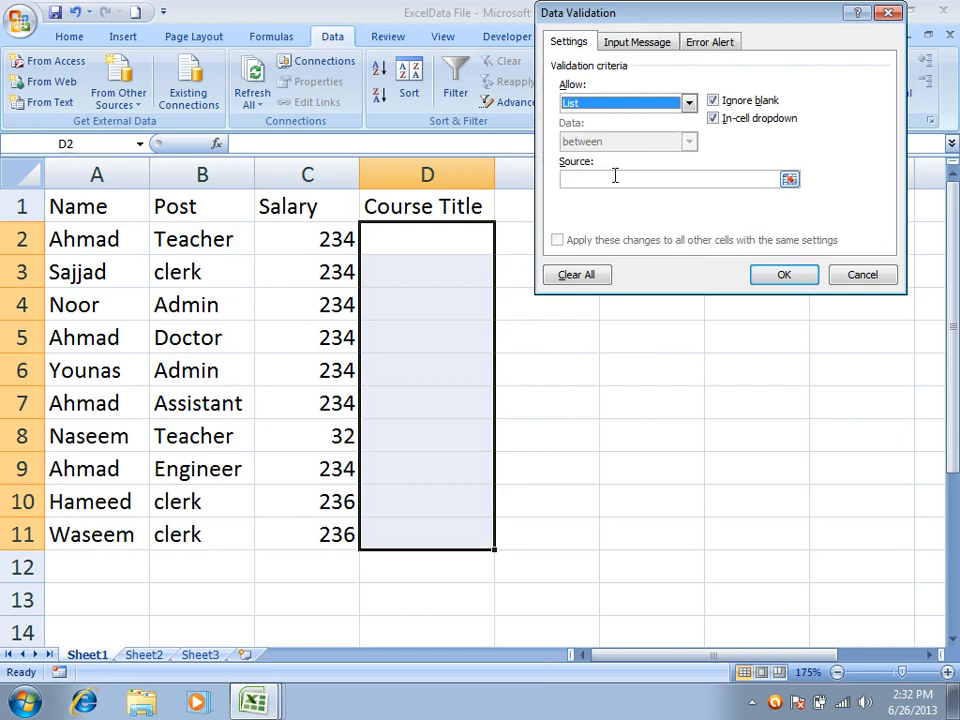
{"action": "left_click", "coordinate": [613, 180]}
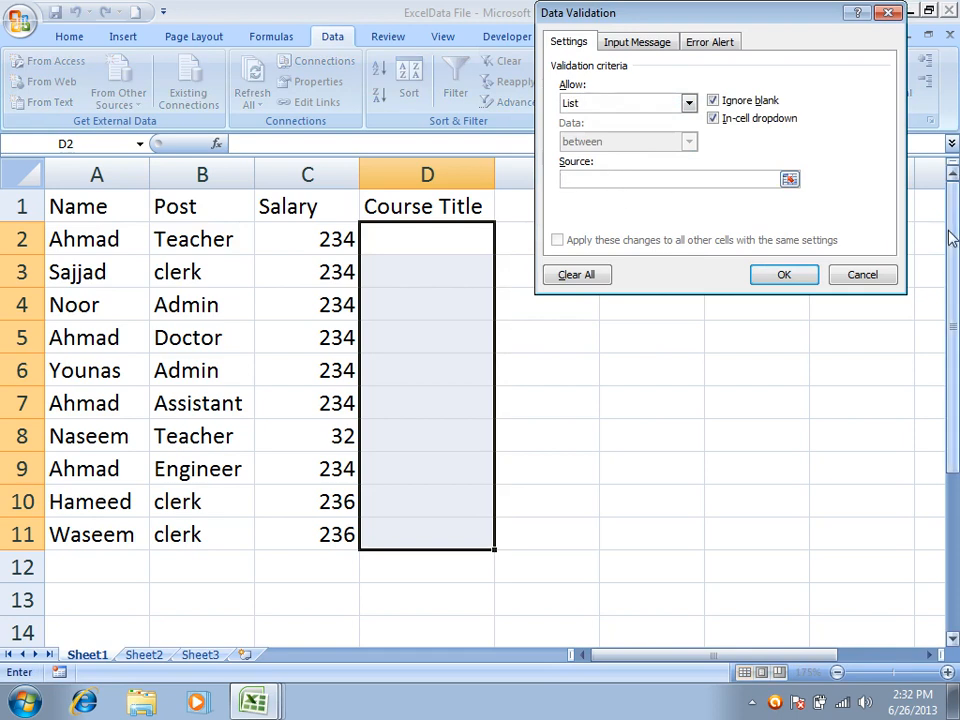
{"action": "scroll", "coordinate": [952, 237], "scroll_direction": "down", "scroll_amount": 1}
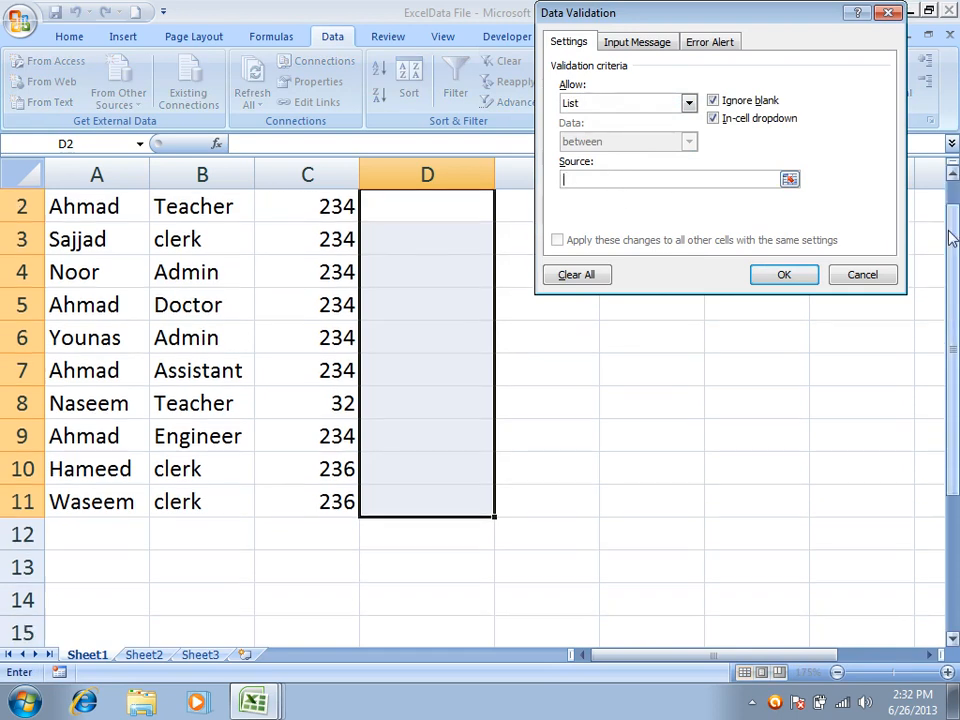
{"action": "scroll", "coordinate": [900, 360], "scroll_direction": "up", "scroll_amount": 1}
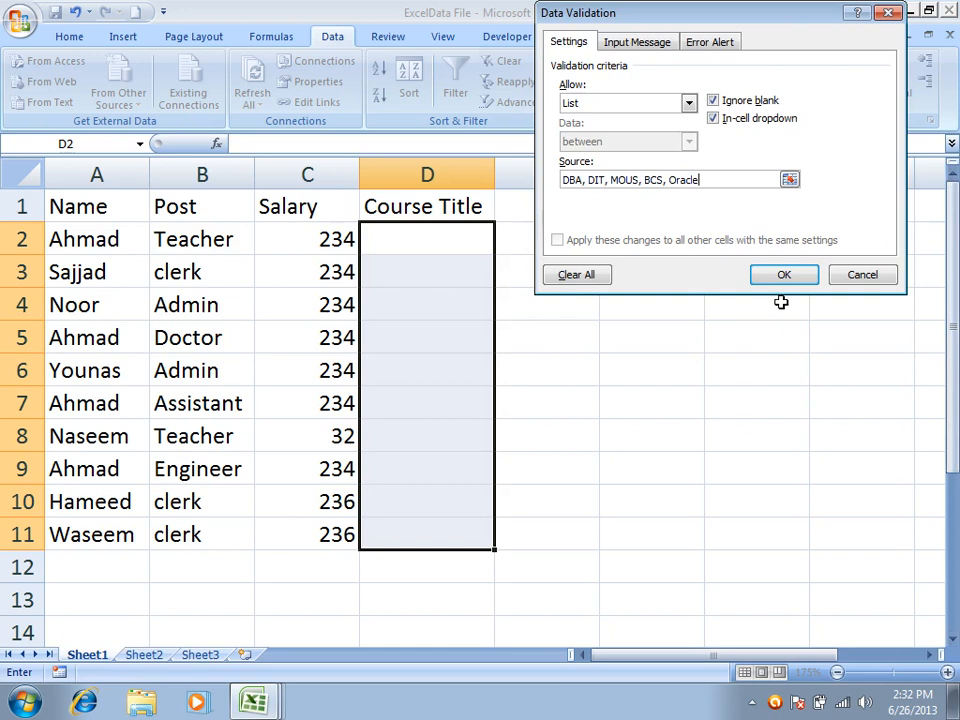
Give the list rule an error alert titled Invalid Course with the message "Sorry this course is not annaounced yet." and apply the validation
{"action": "left_click", "coordinate": [709, 42]}
{"action": "left_click", "coordinate": [776, 128]}
{"action": "type", "text": "No C"}
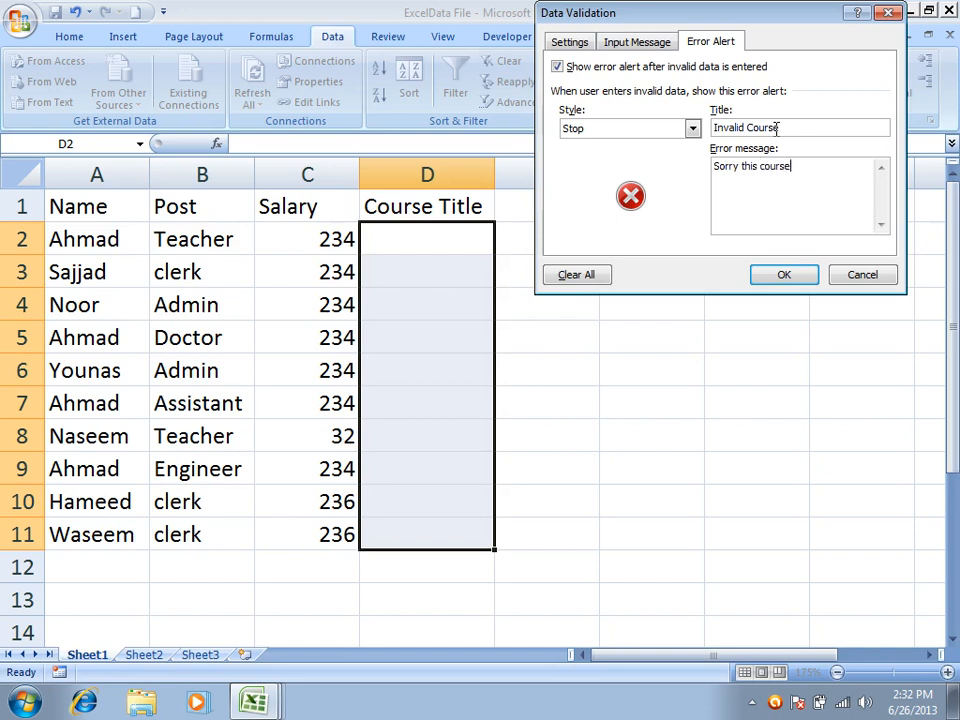
{"action": "type", "text": "aa"}
{"action": "type", "text": "naounced yet."}
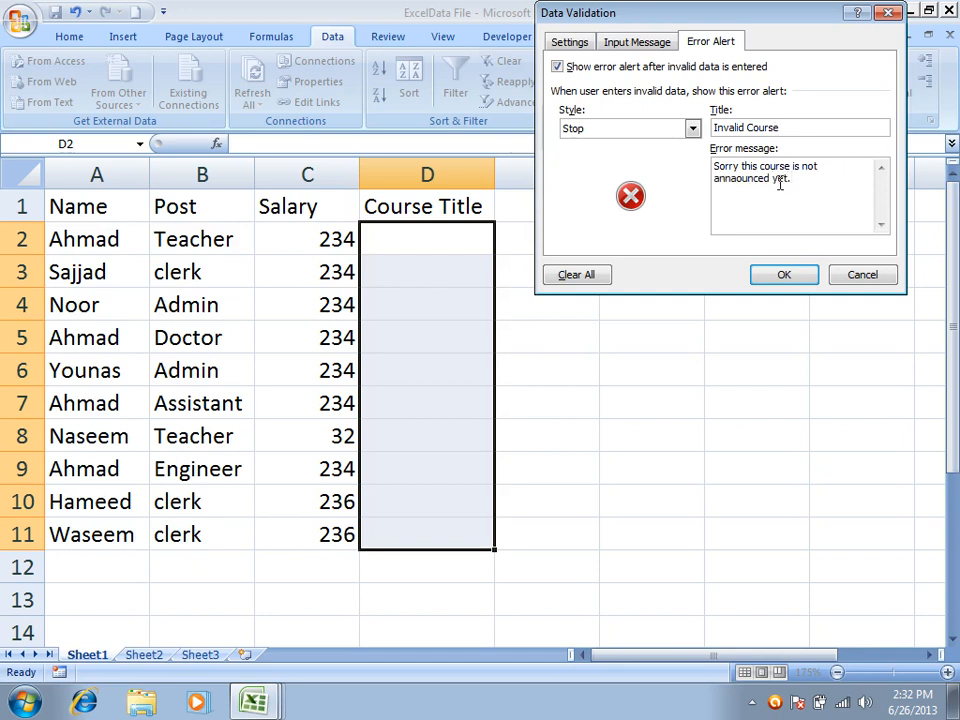
{"action": "left_click", "coordinate": [784, 274]}
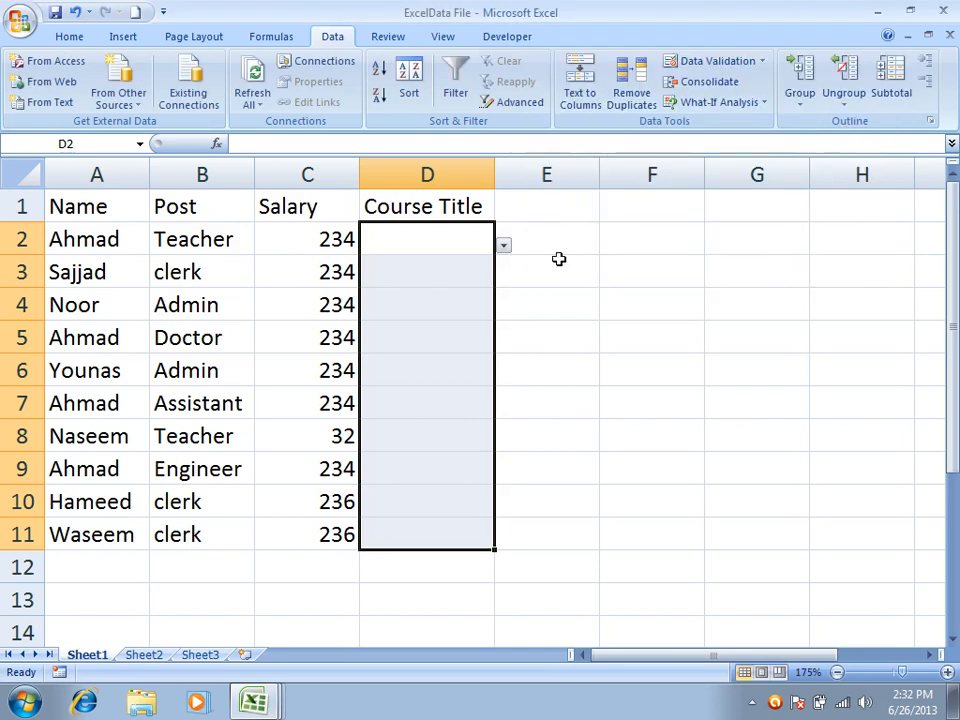
Choose DBA in cell D2, MOUS in D3 and BCS in D4 from the in-cell course list
{"action": "left_click", "coordinate": [488, 252]}
{"action": "left_click", "coordinate": [503, 246]}
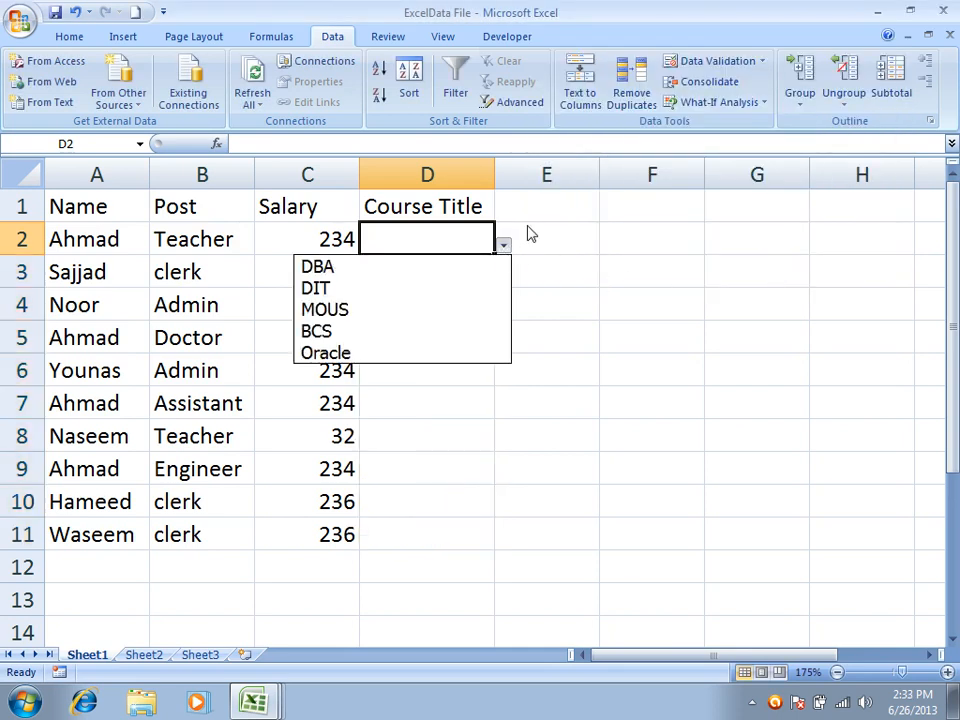
{"action": "left_click", "coordinate": [377, 268]}
{"action": "left_click", "coordinate": [428, 270]}
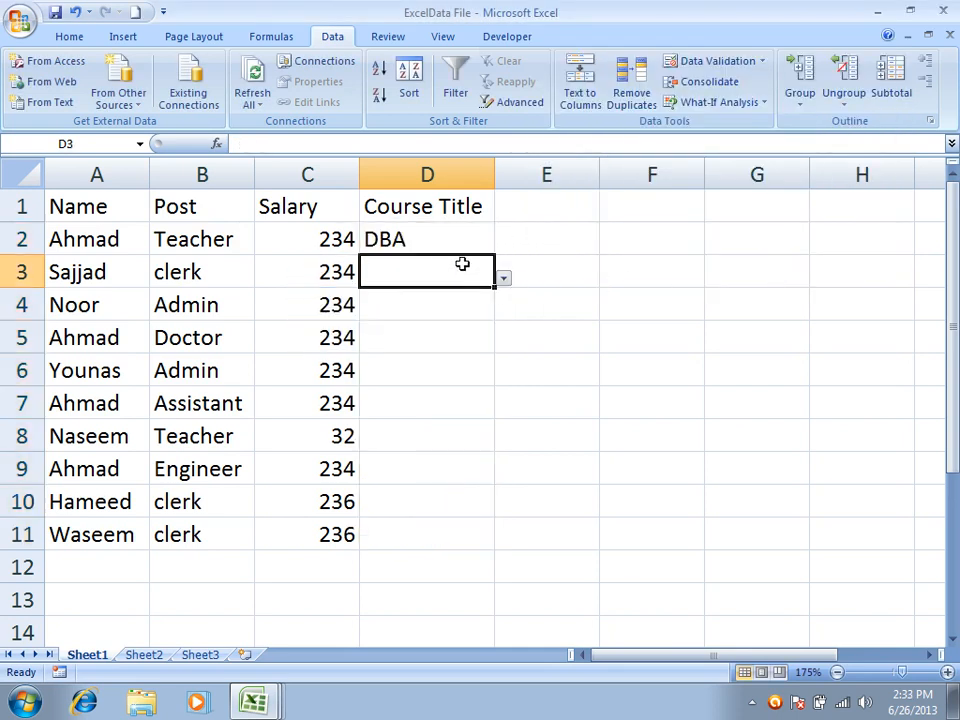
{"action": "left_click", "coordinate": [503, 278]}
{"action": "left_click", "coordinate": [403, 343]}
{"action": "left_click", "coordinate": [448, 306]}
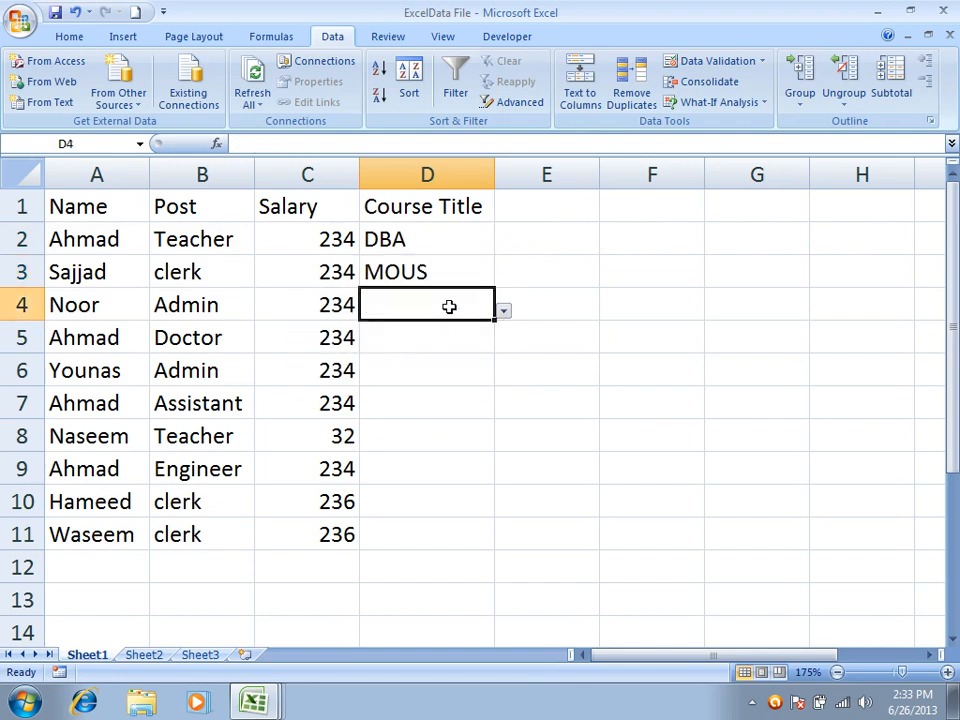
{"action": "left_click", "coordinate": [503, 311]}
{"action": "left_click", "coordinate": [424, 396]}
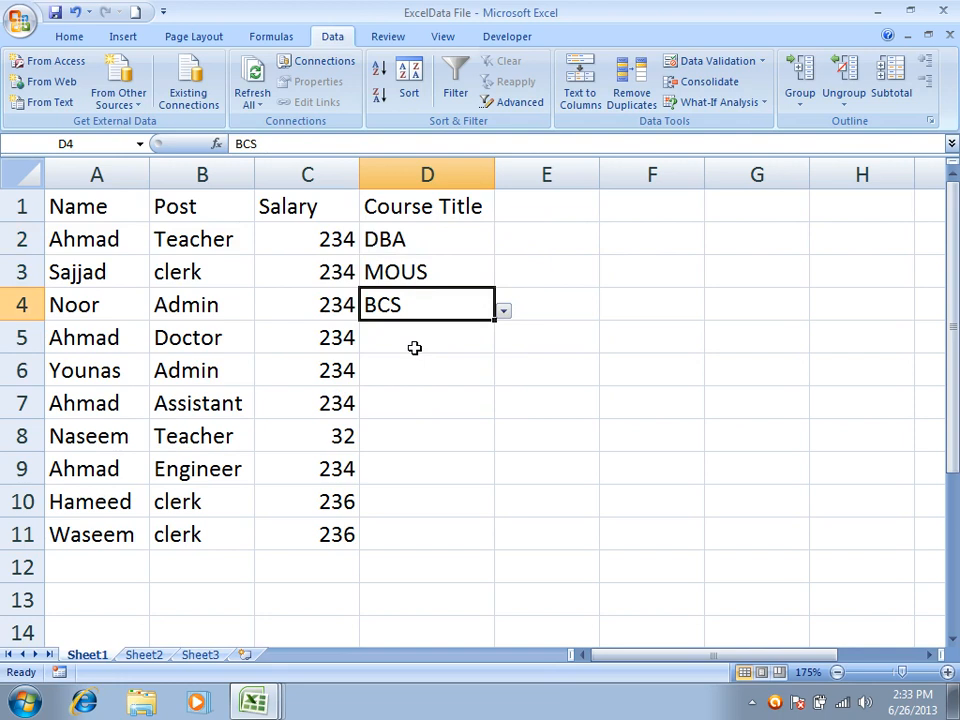
Turn off the in-cell dropdown in the course list rule for all cells that share its settings
{"action": "left_click", "coordinate": [458, 242]}
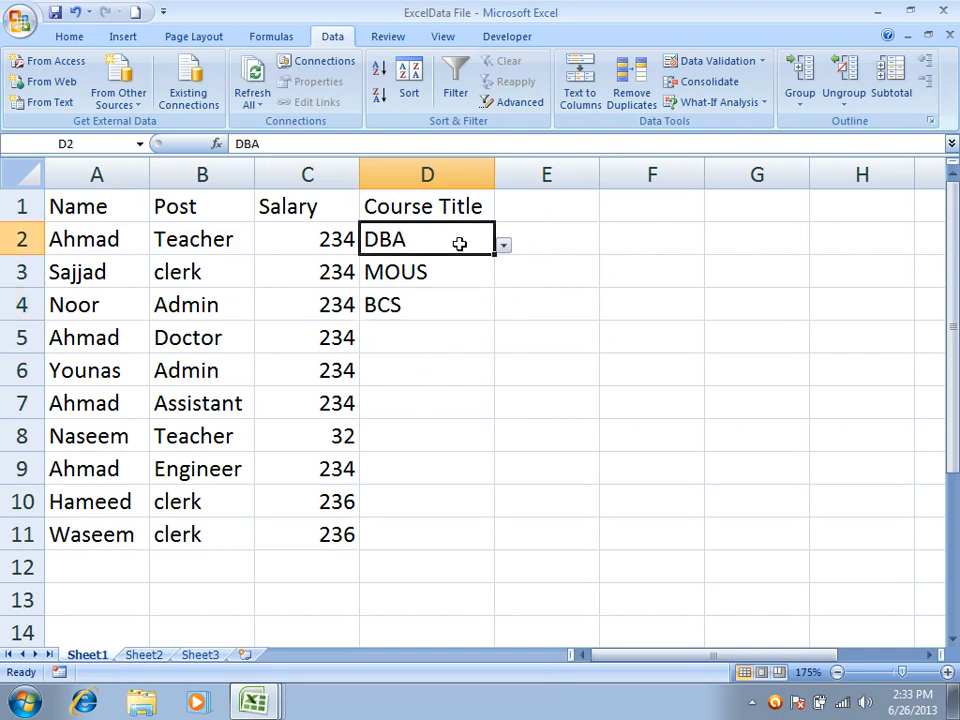
{"action": "left_click", "coordinate": [705, 68]}
{"action": "left_click", "coordinate": [567, 42]}
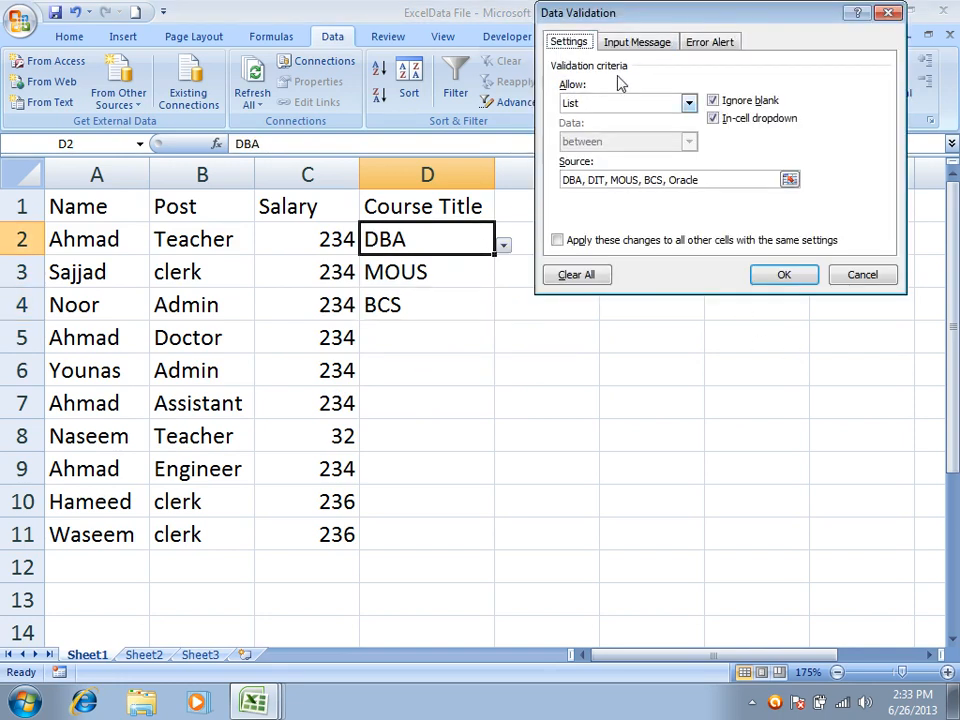
{"action": "left_click", "coordinate": [558, 241]}
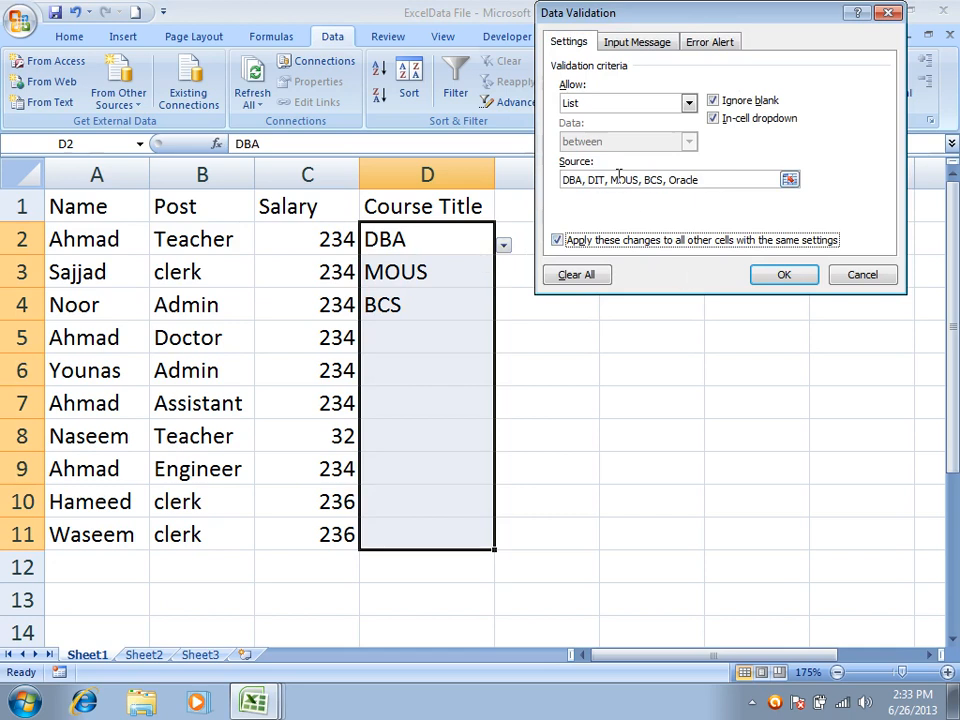
{"action": "left_click", "coordinate": [733, 119]}
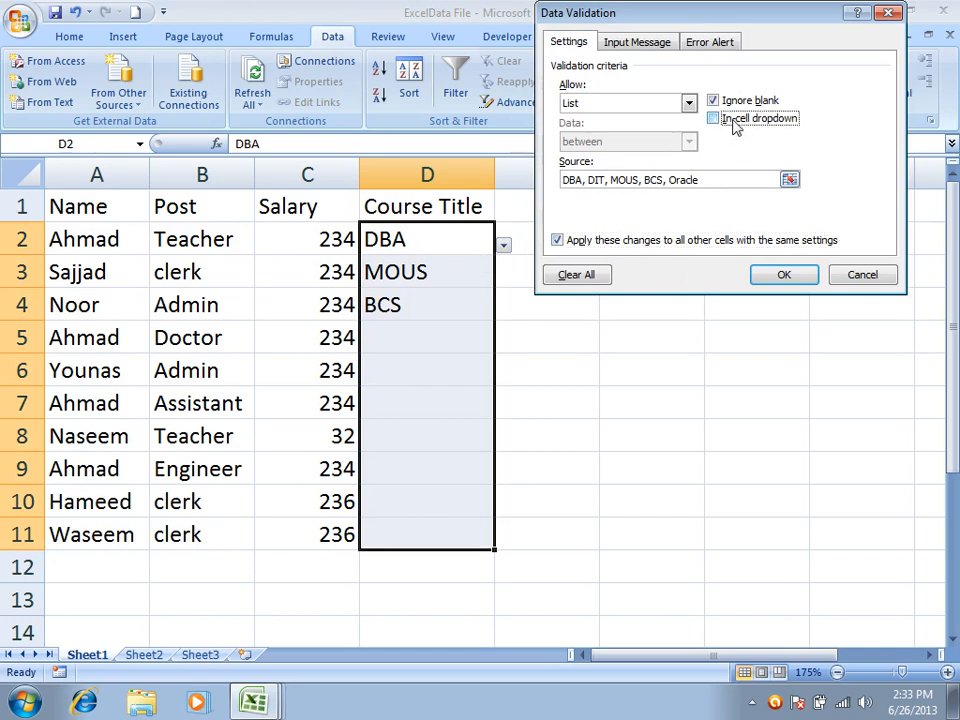
{"action": "left_click", "coordinate": [782, 274]}
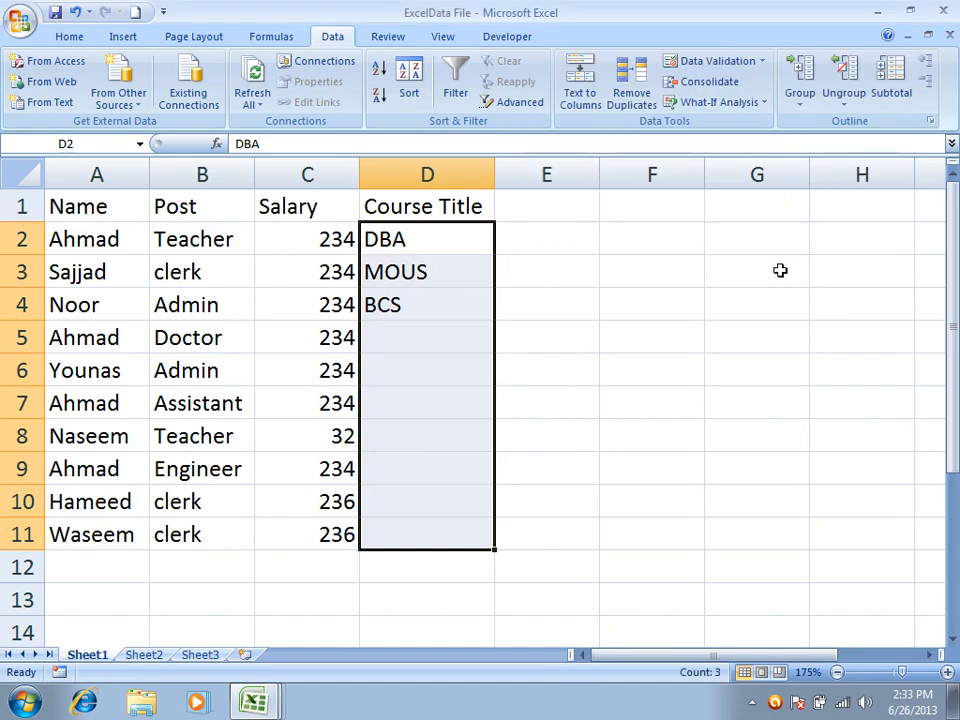
Try to enter the unlisted course CCNA in cell D5, and cancel the entry
{"action": "left_click", "coordinate": [470, 337]}
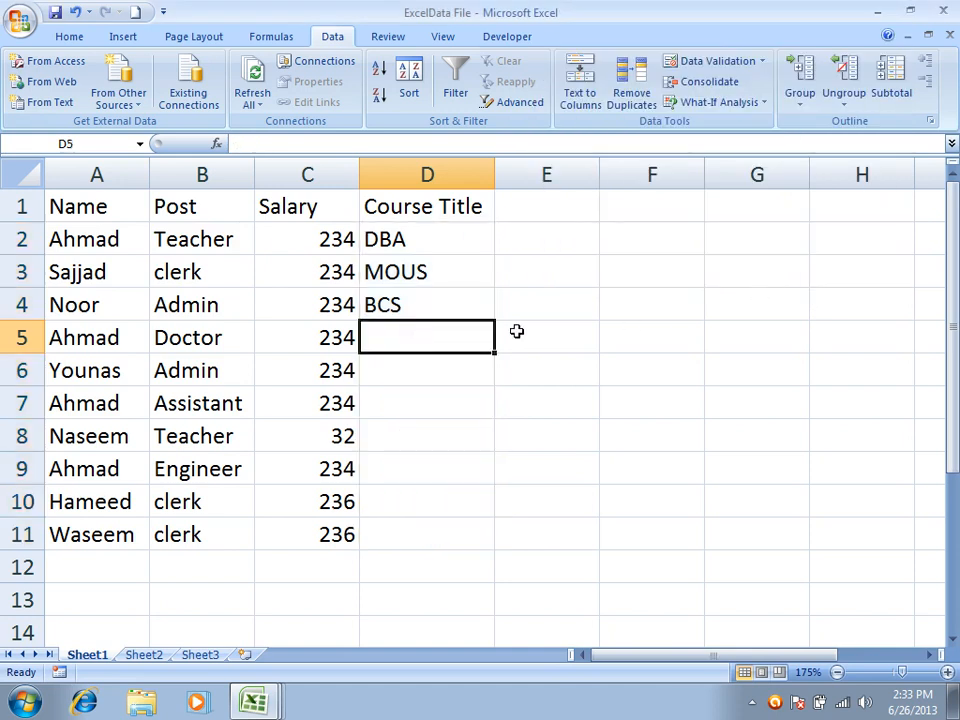
{"action": "type", "text": "CCNA"}
{"action": "key", "text": "Return"}
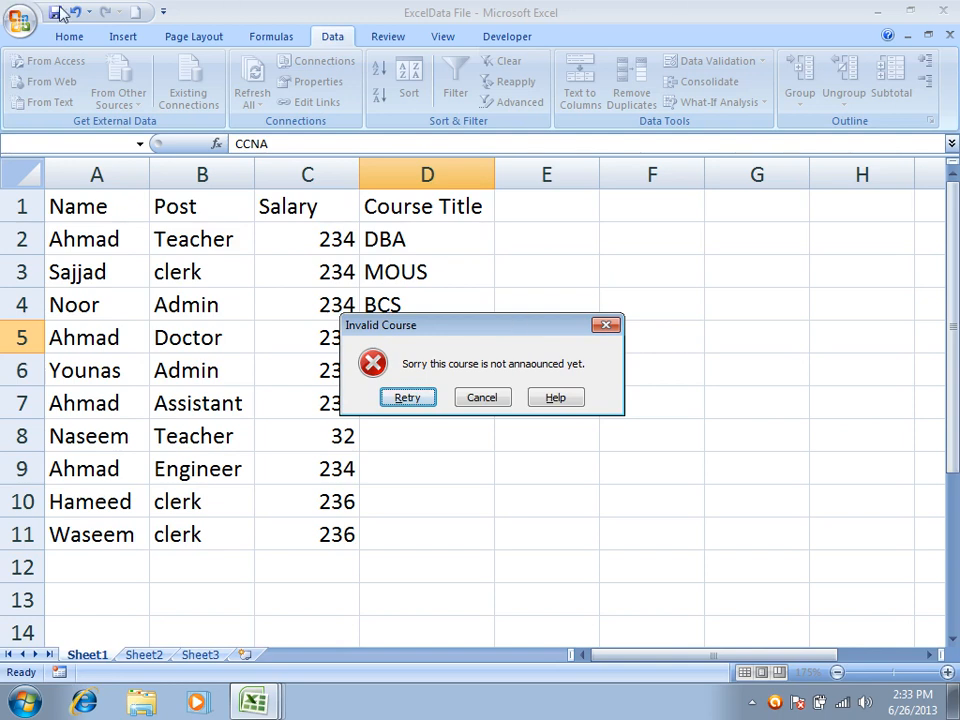
{"action": "left_click", "coordinate": [455, 400]}
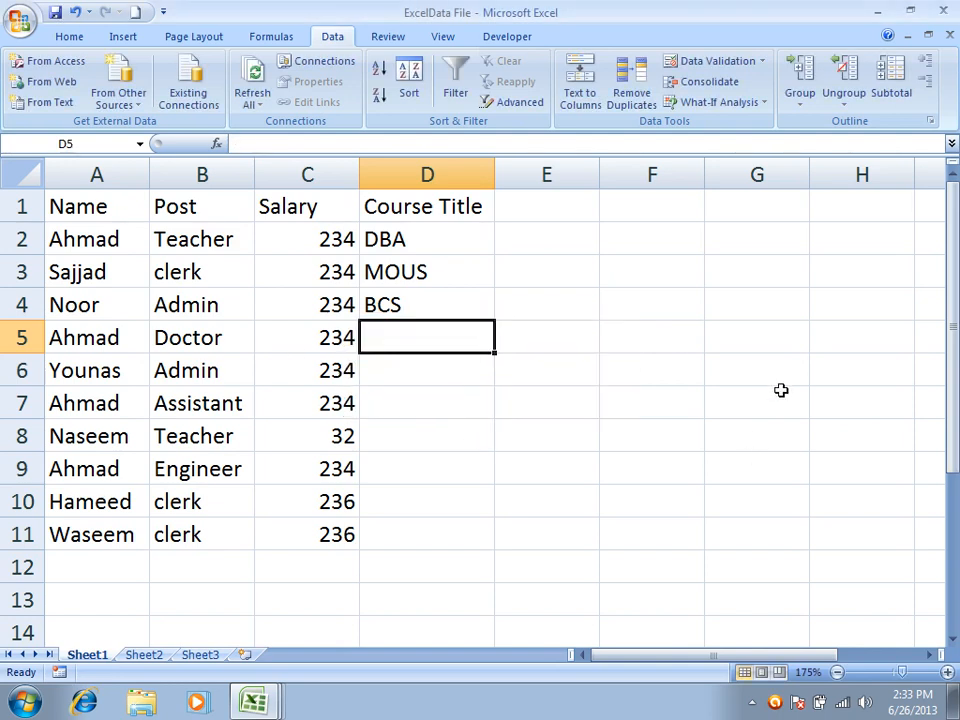
{"action": "left_click", "coordinate": [705, 61]}
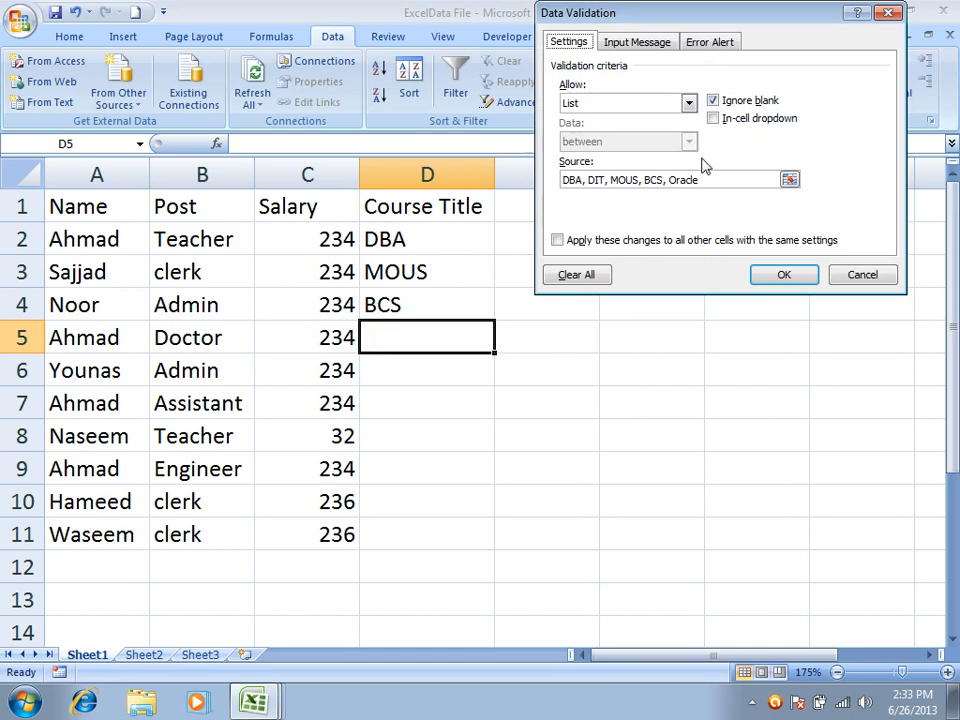
{"action": "left_click", "coordinate": [643, 245]}
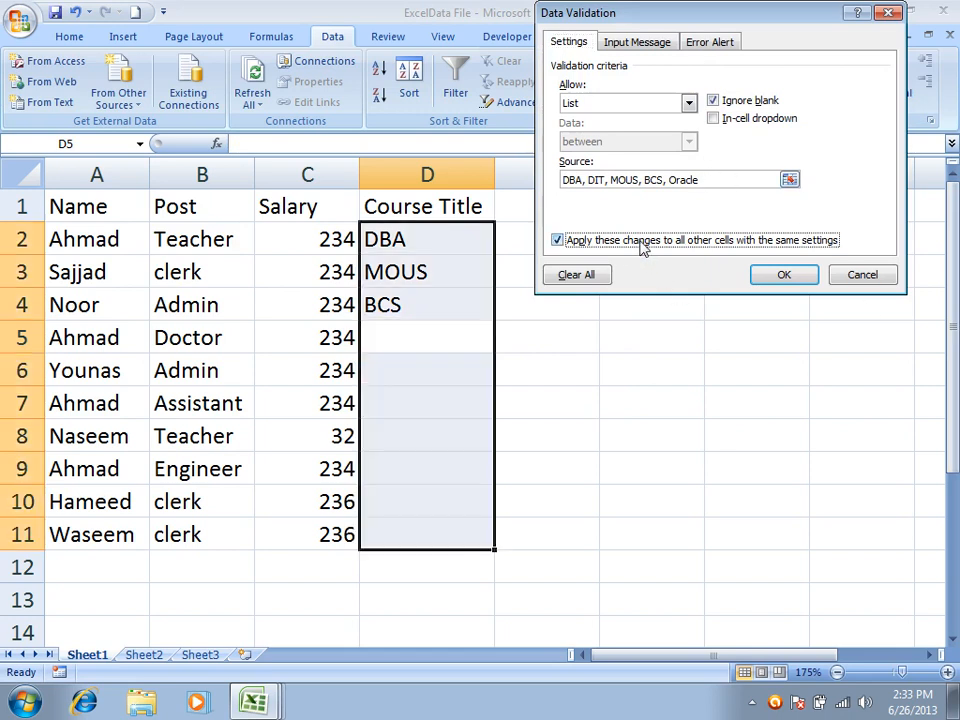
{"action": "left_click", "coordinate": [580, 276]}
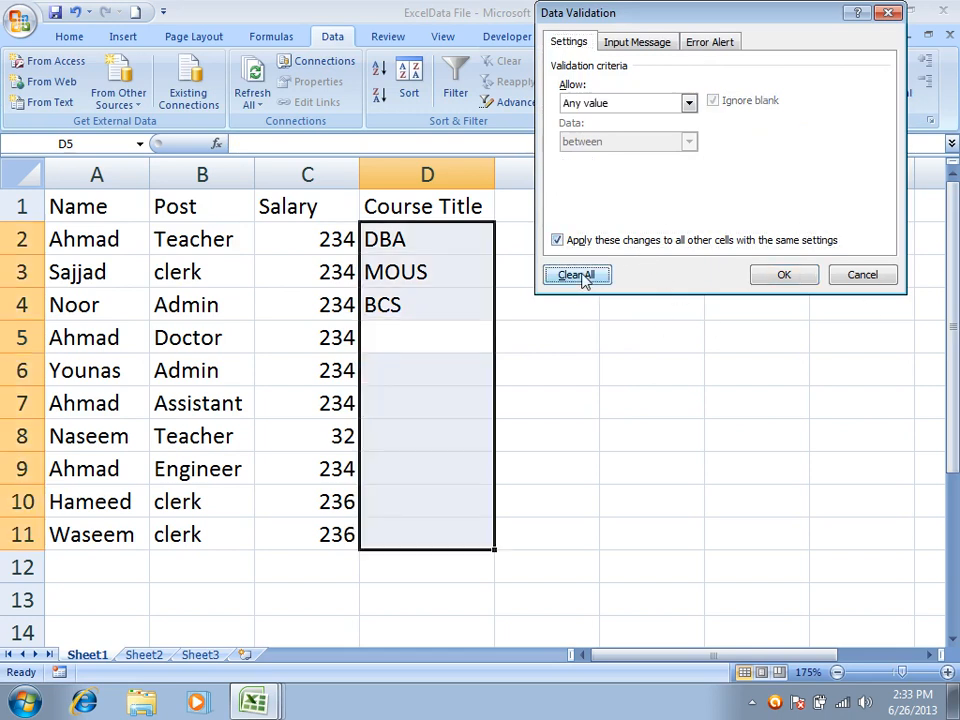
{"action": "left_click", "coordinate": [588, 105]}
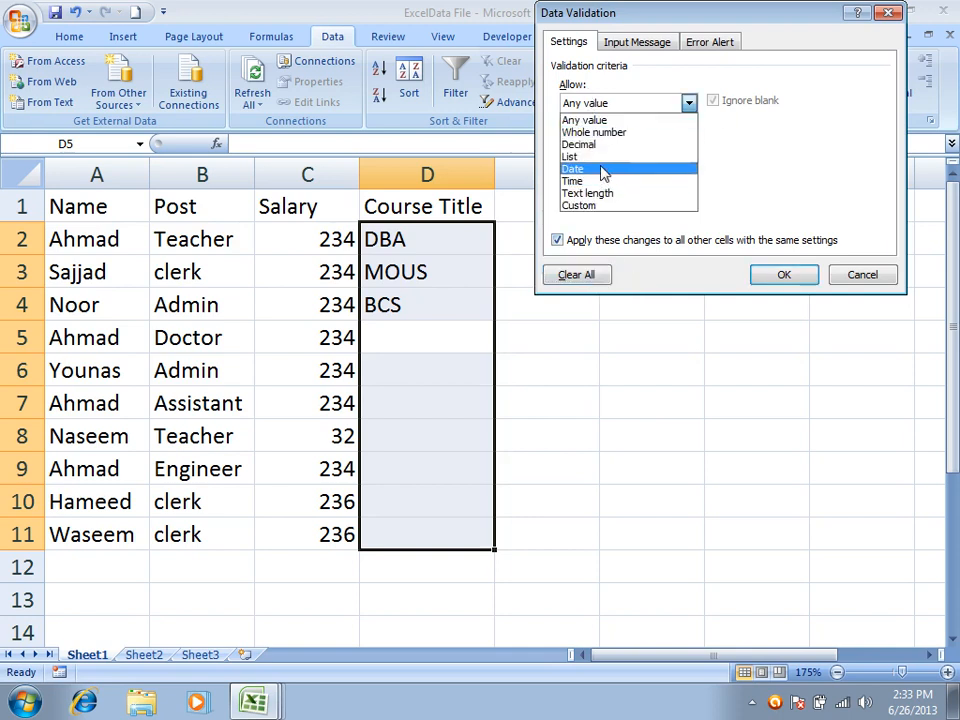
{"action": "left_click", "coordinate": [858, 274]}
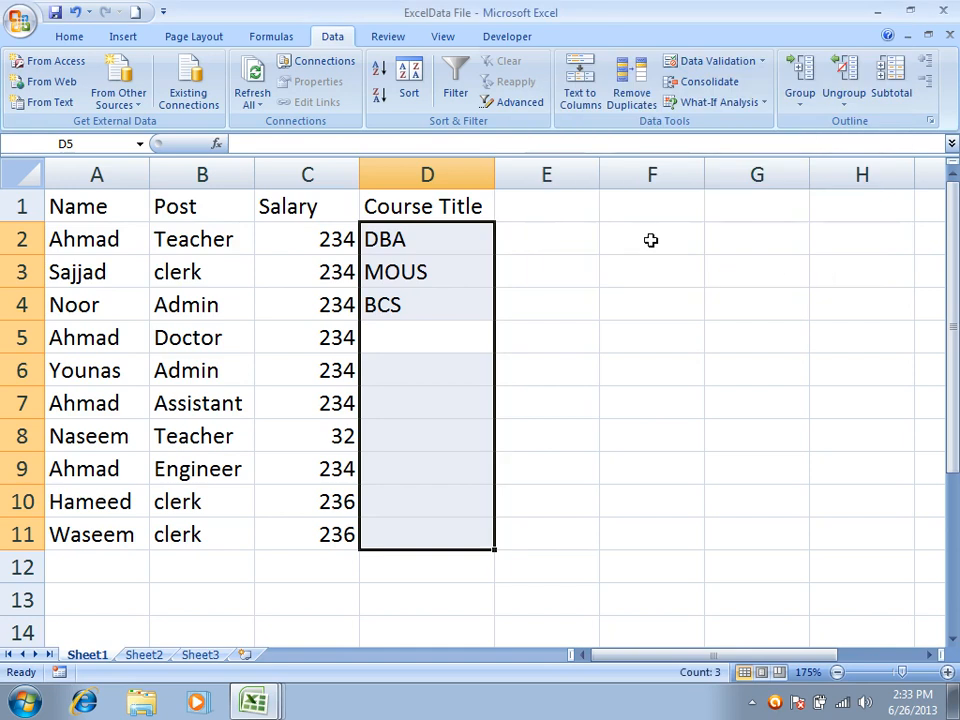
Widen column E slightly and add the header Admission Date in cell E1
{"action": "left_click", "coordinate": [579, 204]}
{"action": "left_click_drag", "start_coordinate": [602, 170], "coordinate": [625, 188]}
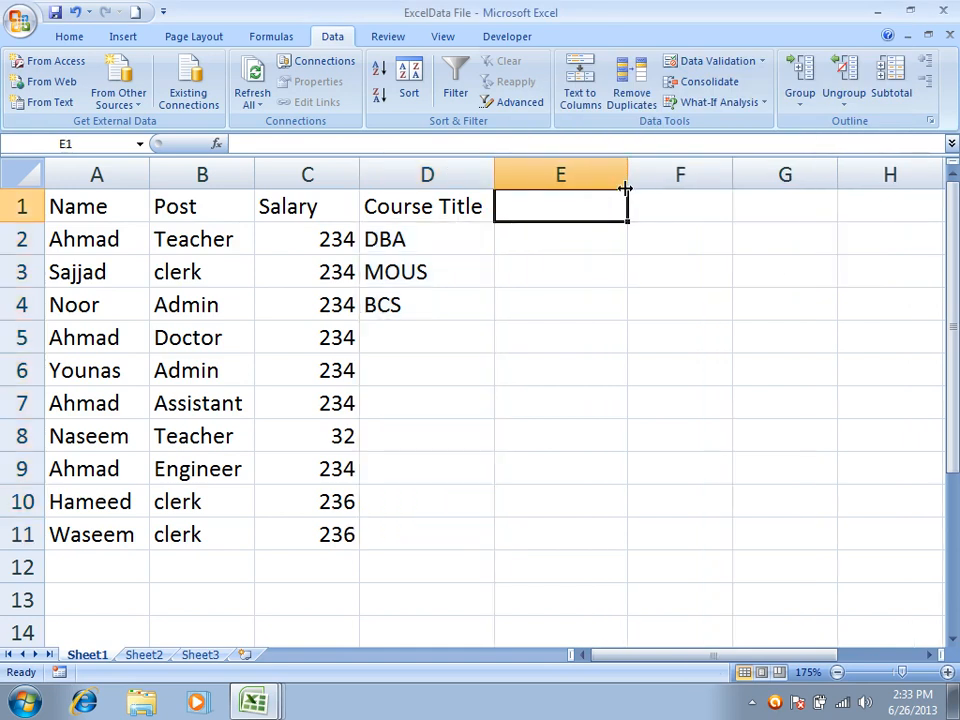
{"action": "type", "text": "Admid"}
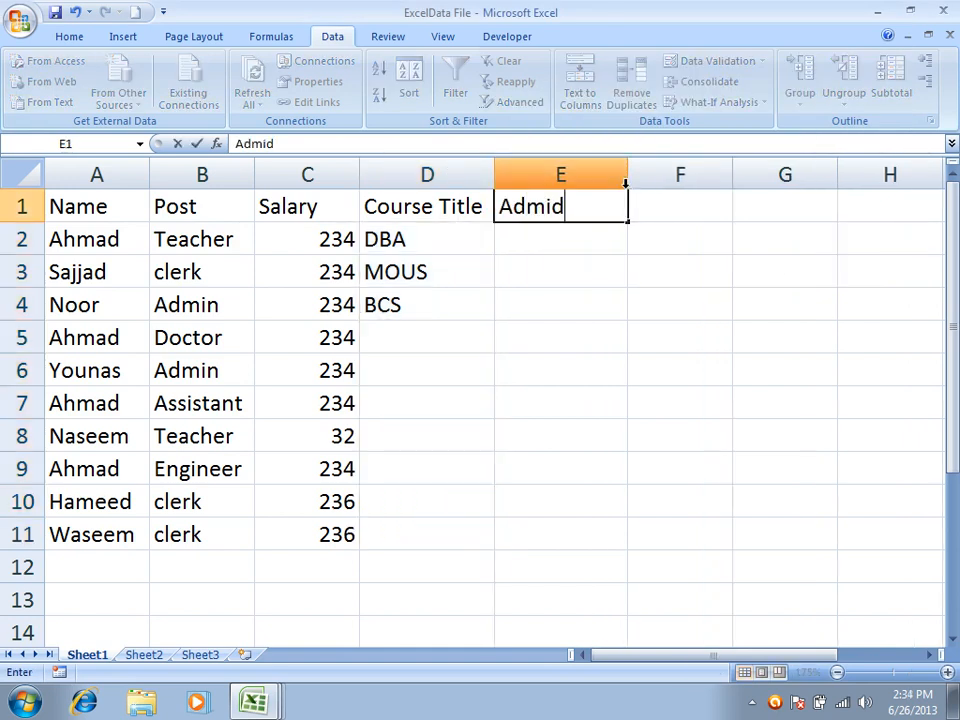
{"action": "key", "text": "BackSpace"}
{"action": "key", "text": "BackSpace"}
{"action": "key", "text": "BackSpace"}
{"action": "type", "text": "mission Date"}
{"action": "key", "text": "Return"}
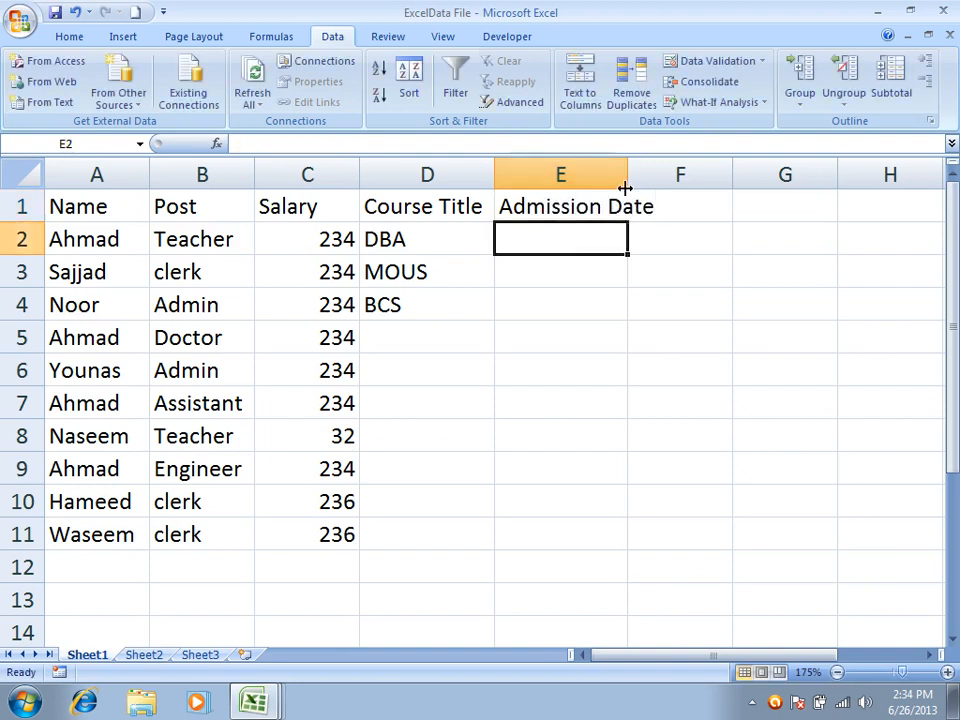
Set up date validation for cells E2:E11 using the between condition, with the start date 1/1/2009
{"action": "left_click_drag", "start_coordinate": [560, 238], "coordinate": [620, 526]}
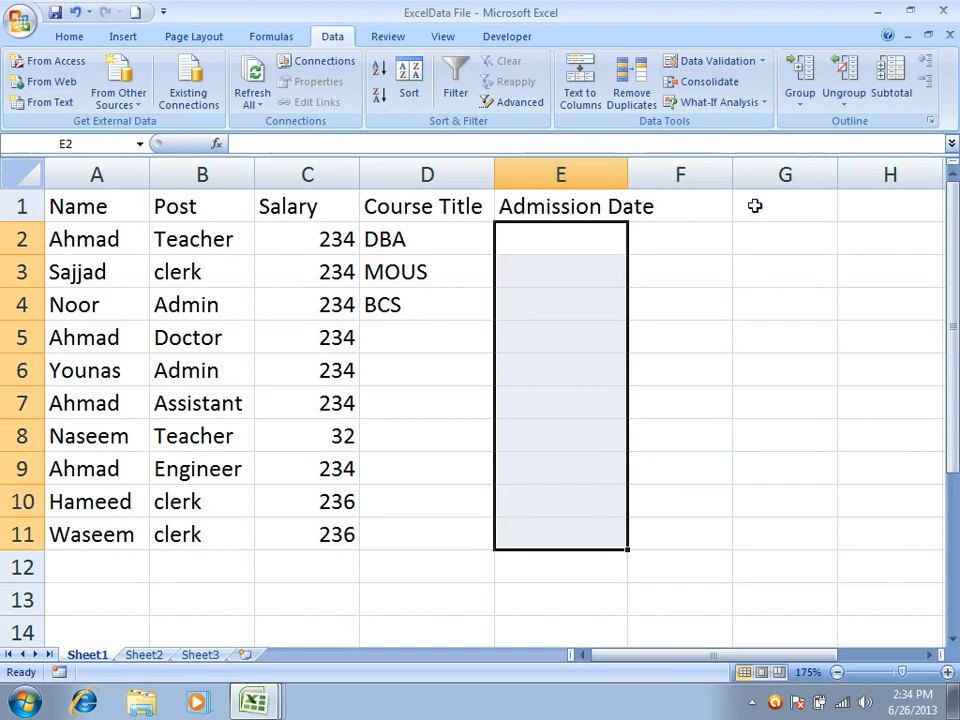
{"action": "left_click", "coordinate": [712, 63]}
{"action": "left_click", "coordinate": [591, 103]}
{"action": "left_click", "coordinate": [688, 169]}
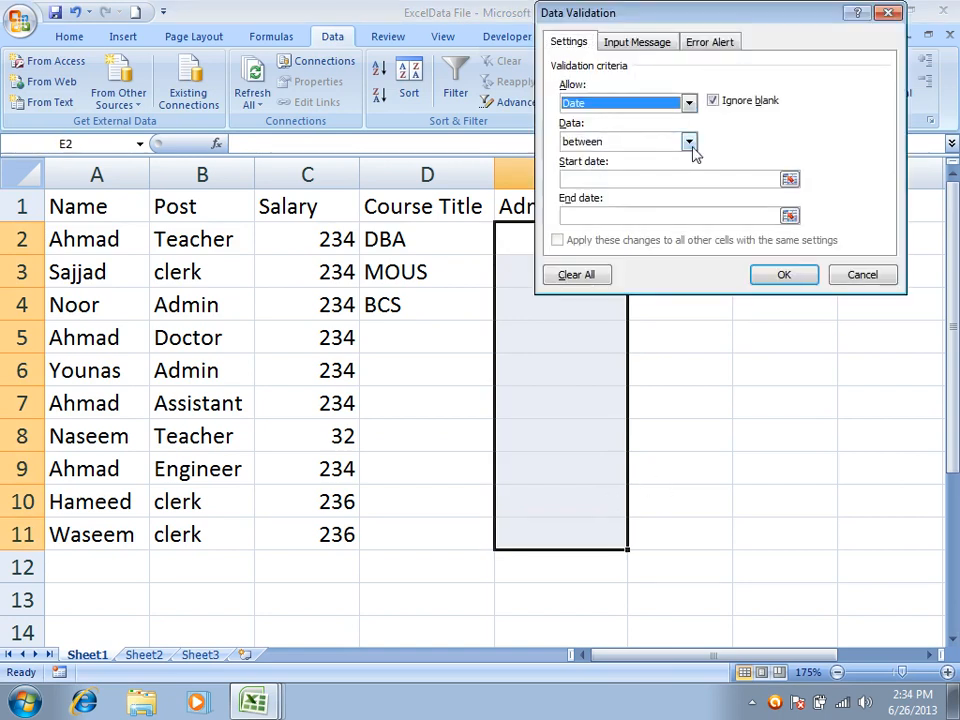
{"action": "left_click", "coordinate": [600, 176]}
{"action": "type", "text": "1"}
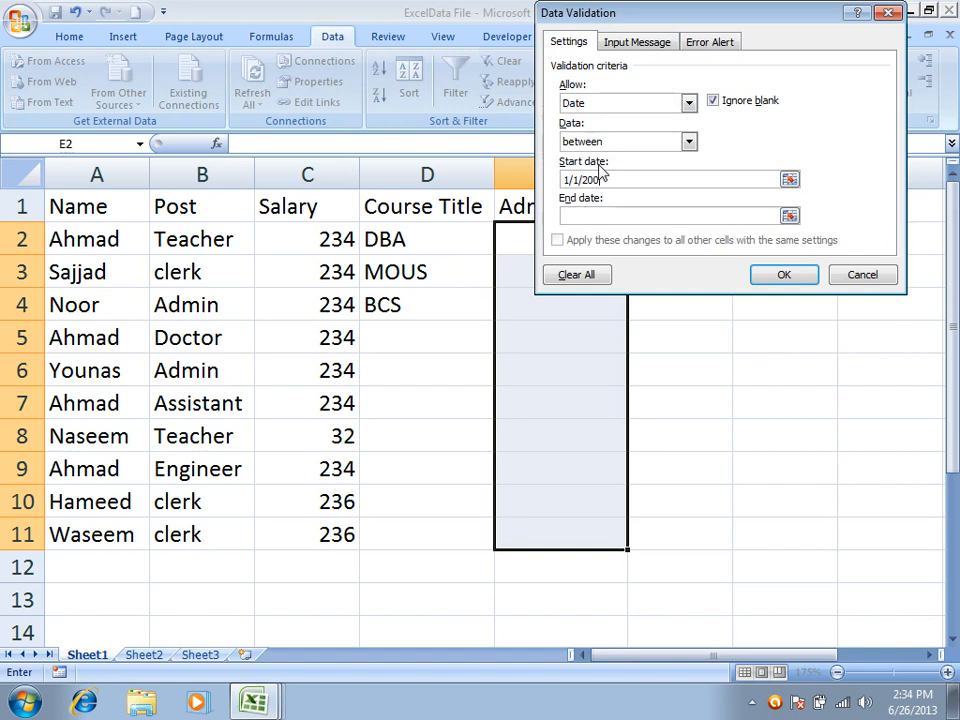
{"action": "type", "text": "/1/2009"}
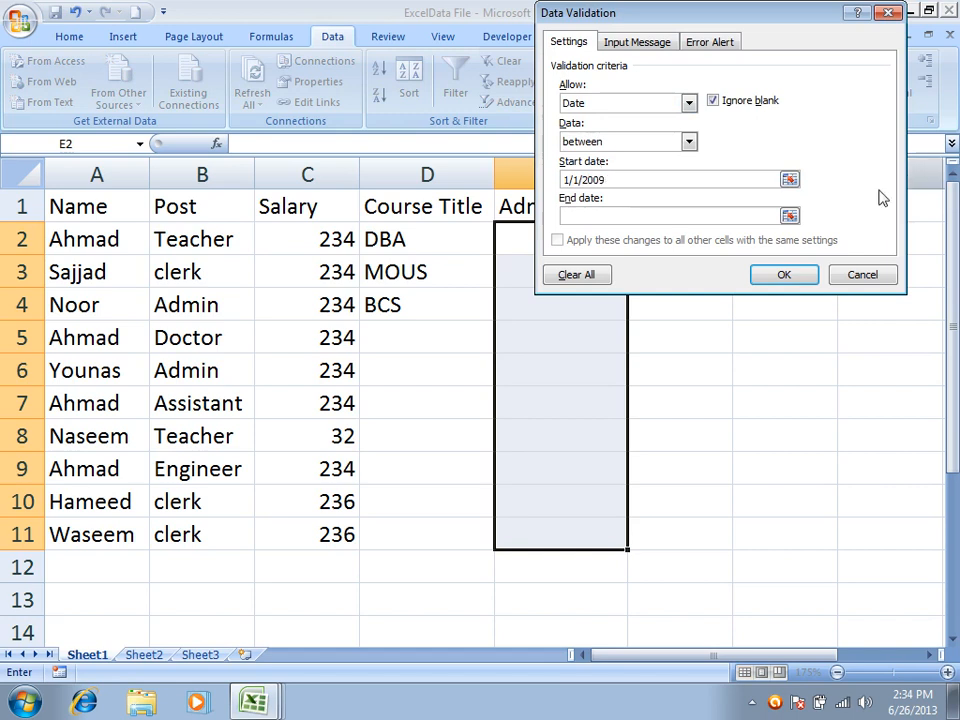
Set the date rule's end date to 1/1/2013 and apply the validation
{"action": "left_click", "coordinate": [654, 218]}
{"action": "type", "text": "1"}
{"action": "type", "text": "/1/2100"}
{"action": "key", "text": "BackSpace"}
{"action": "key", "text": "BackSpace"}
{"action": "key", "text": "BackSpace"}
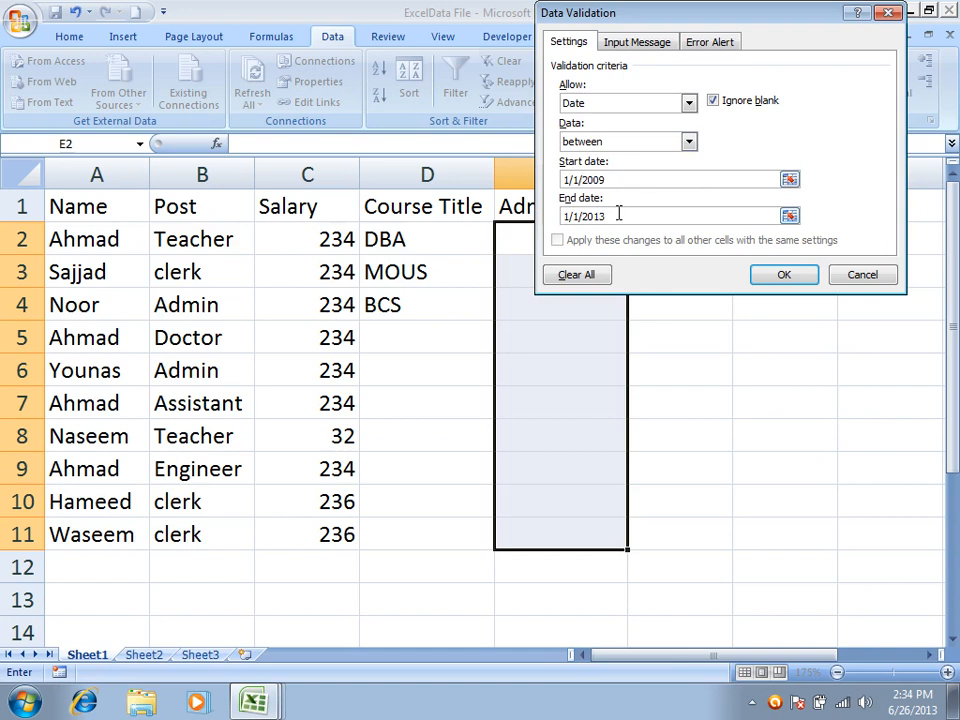
{"action": "left_click", "coordinate": [788, 276]}
Enter the admission dates 1/1/2009 in cell E2 and 1/1/2013 in cell E3
{"action": "left_click", "coordinate": [585, 241]}
{"action": "type", "text": "1"}
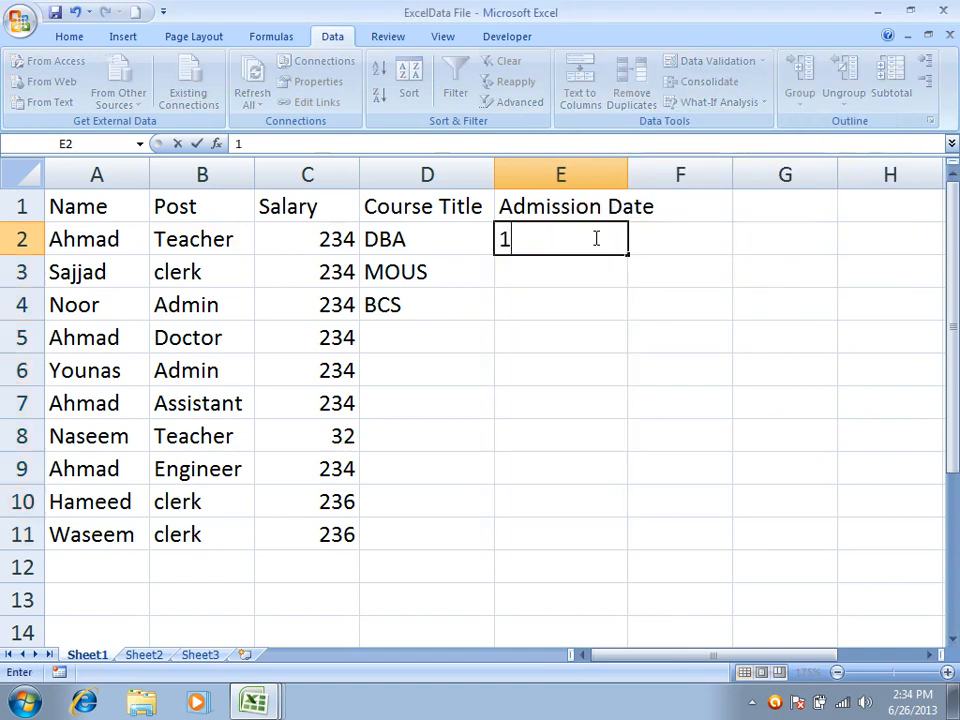
{"action": "type", "text": "/1/20"}
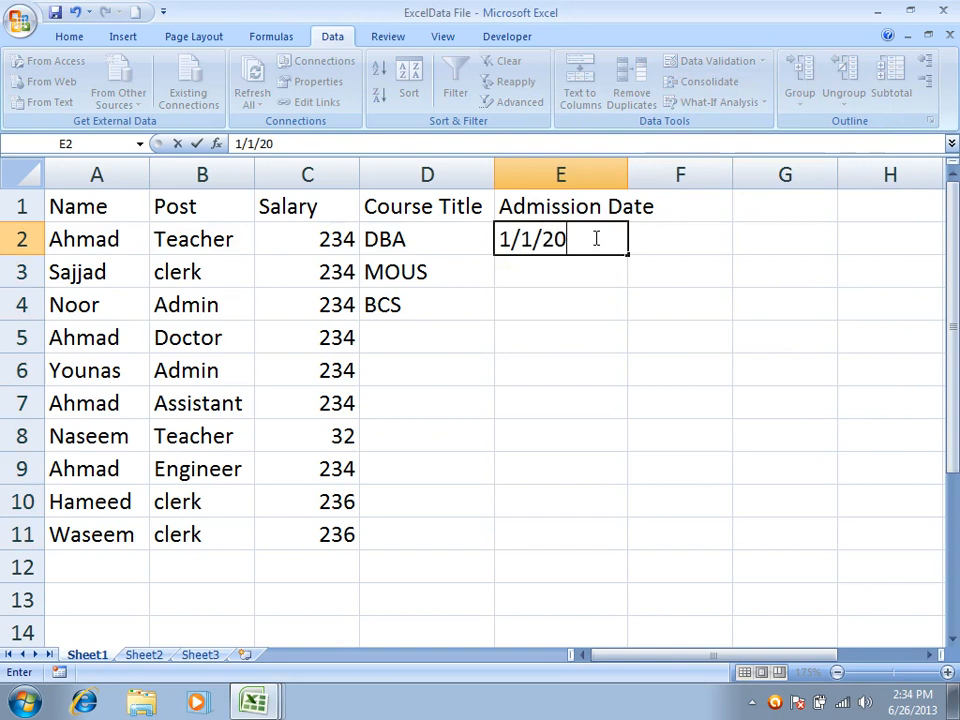
{"action": "type", "text": "09"}
{"action": "key", "text": "Return"}
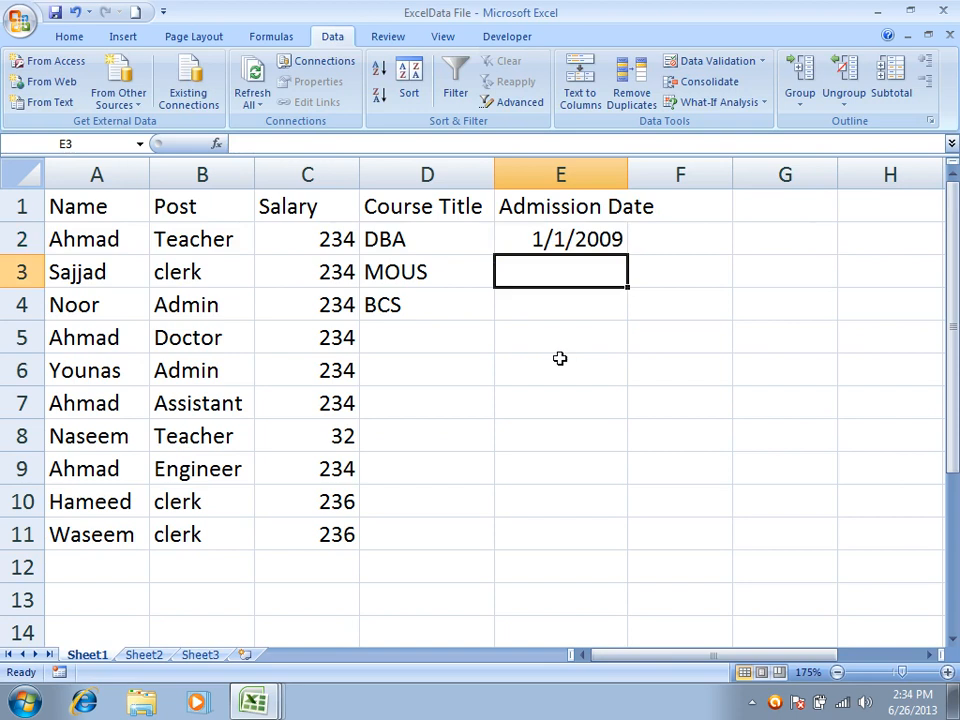
{"action": "type", "text": "1/1/2013"}
{"action": "key", "text": "Return"}
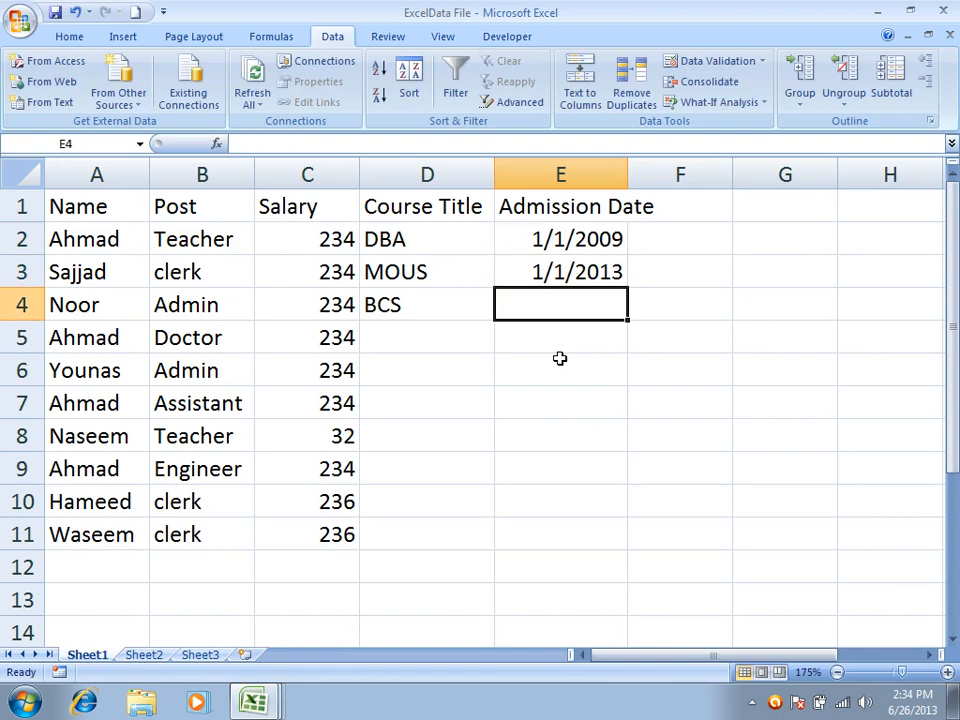
Try to enter the out-of-range date 12/2/2014 in cell E4, and cancel the entry
{"action": "type", "text": "12/2"}
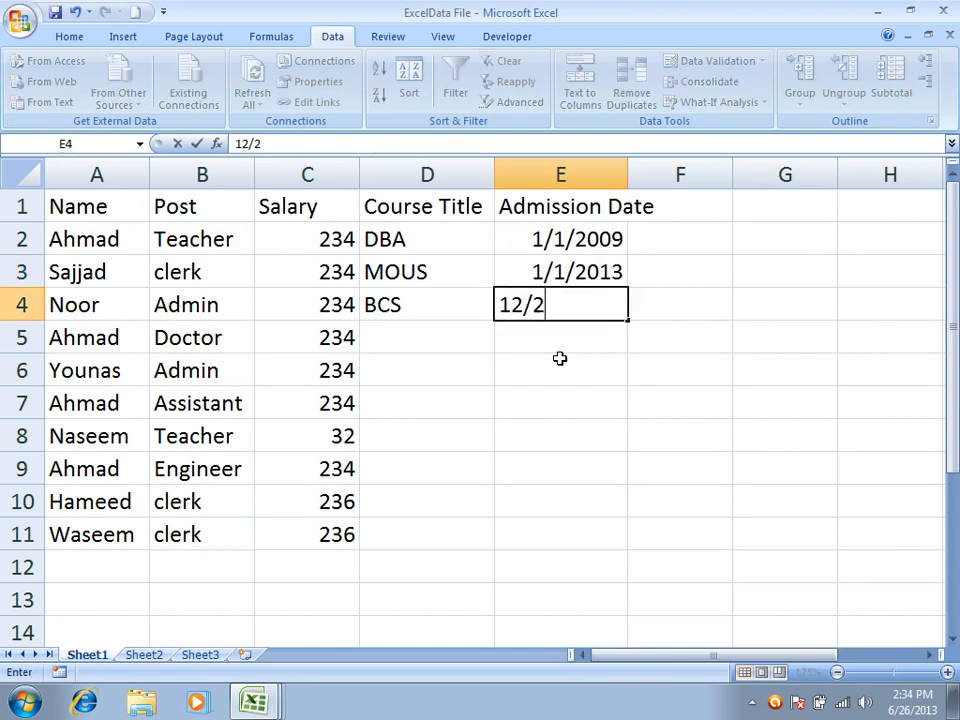
{"action": "type", "text": "/2014"}
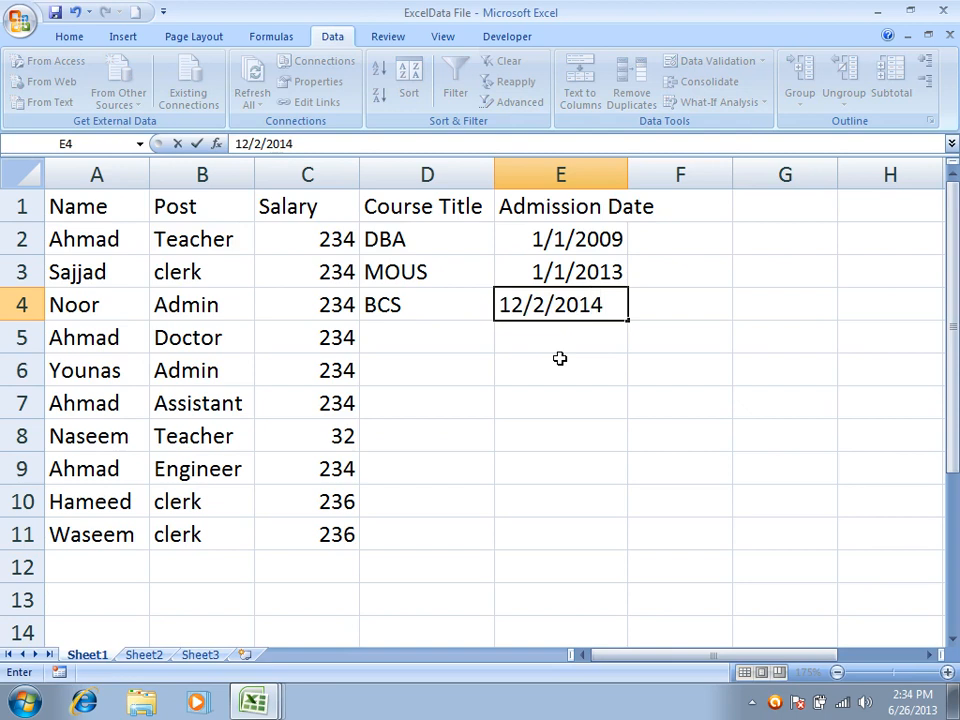
{"action": "key", "text": "Return"}
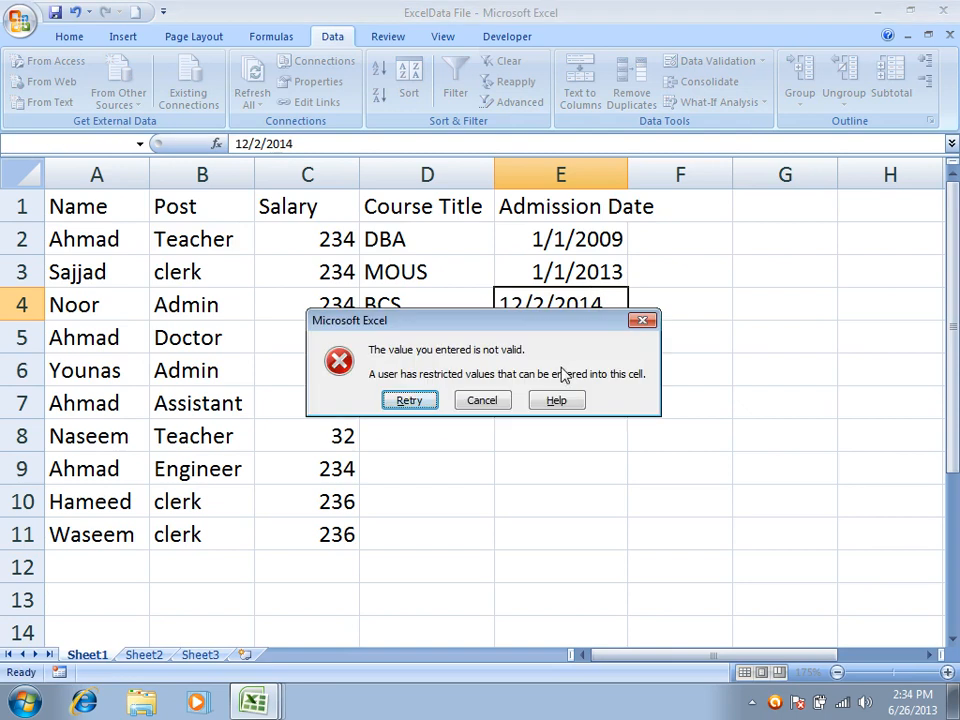
{"action": "left_click", "coordinate": [474, 401]}
{"action": "left_click", "coordinate": [553, 272]}
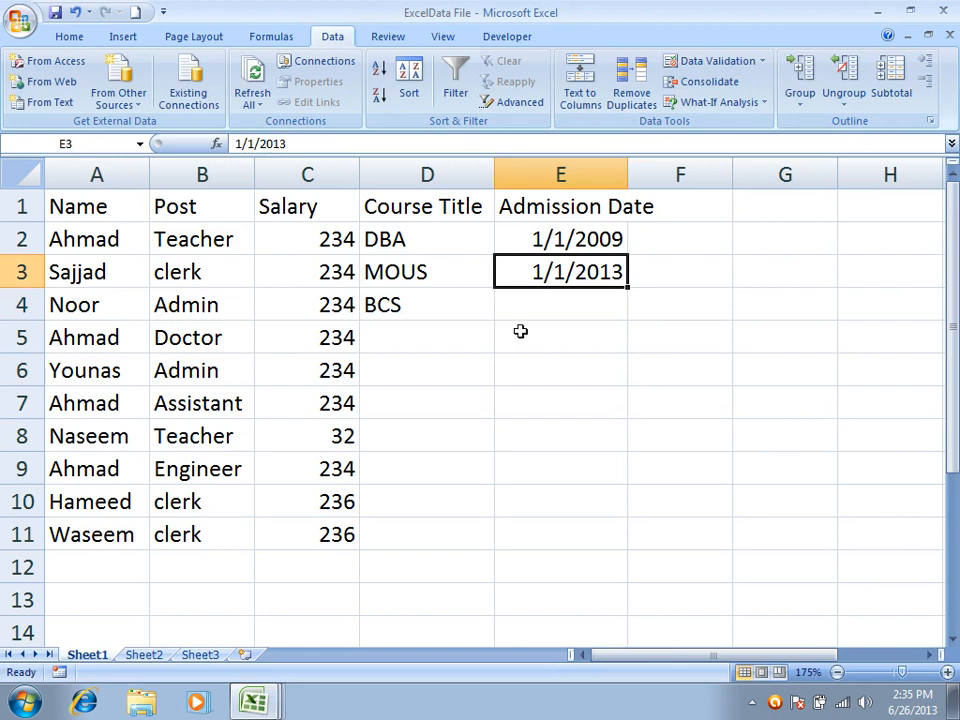
Enter the admission date 4/5/2010 in cell E4
{"action": "left_click", "coordinate": [540, 303]}
{"action": "type", "text": "4/5"}
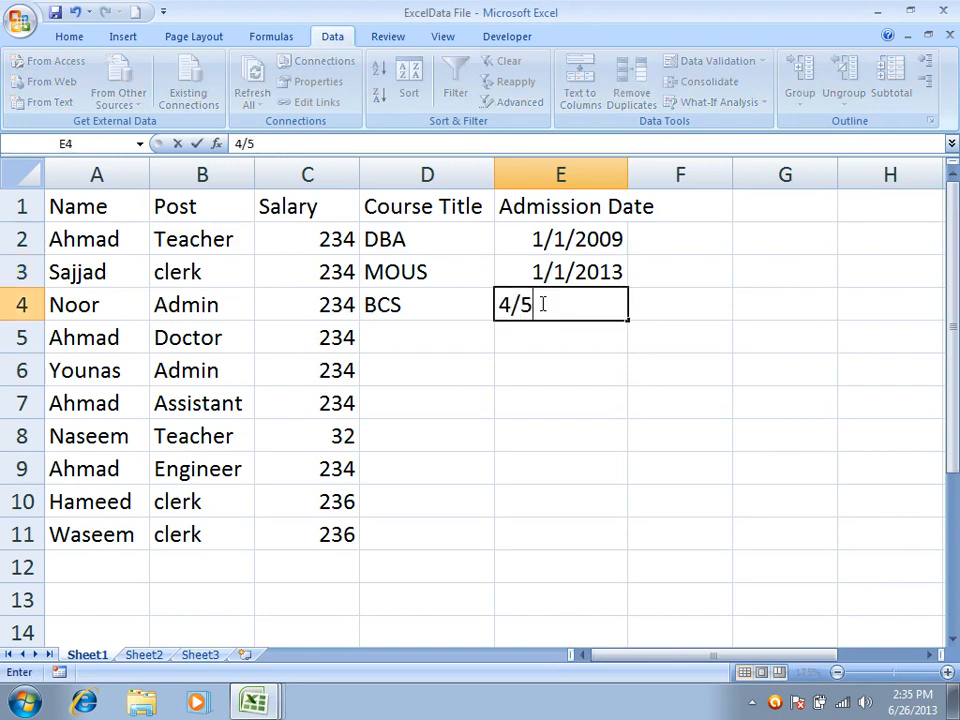
{"action": "type", "text": "/2010"}
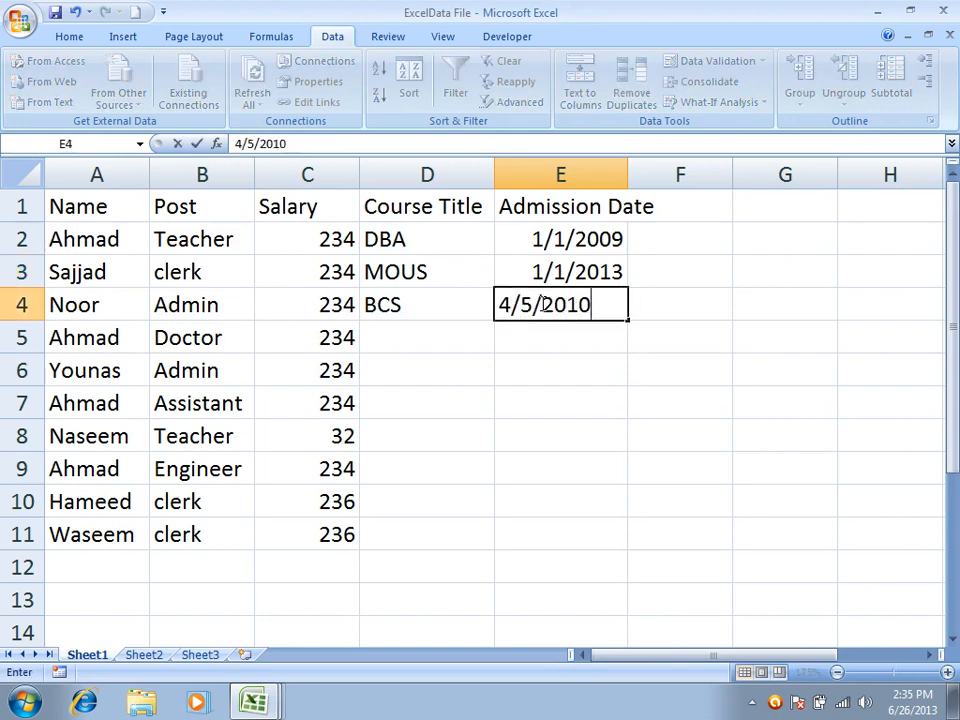
{"action": "key", "text": "Return"}
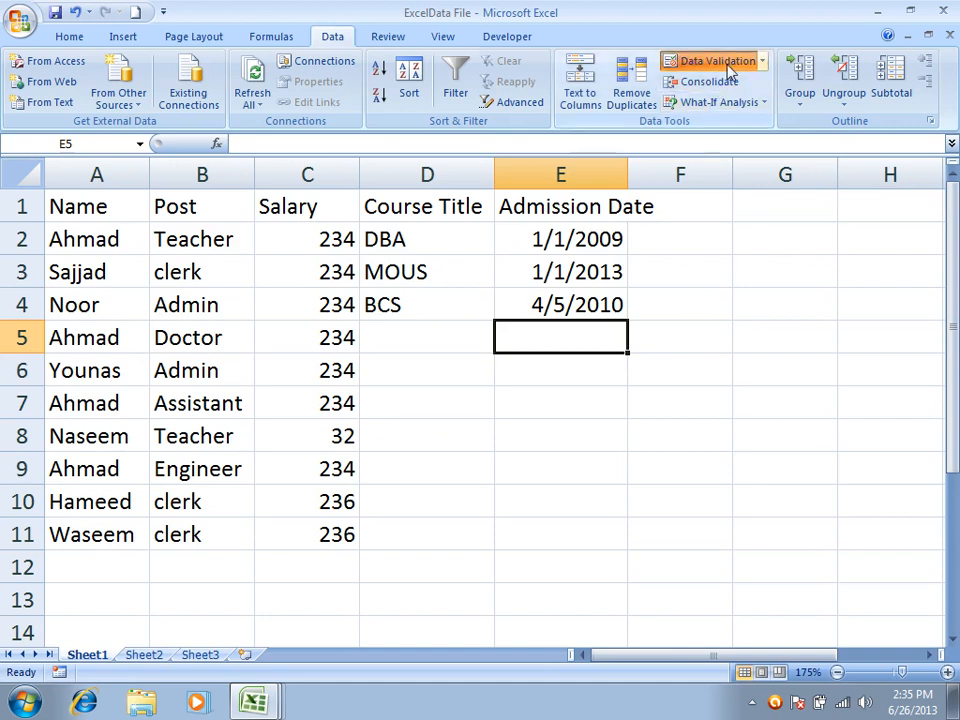
{"action": "left_click", "coordinate": [690, 62]}
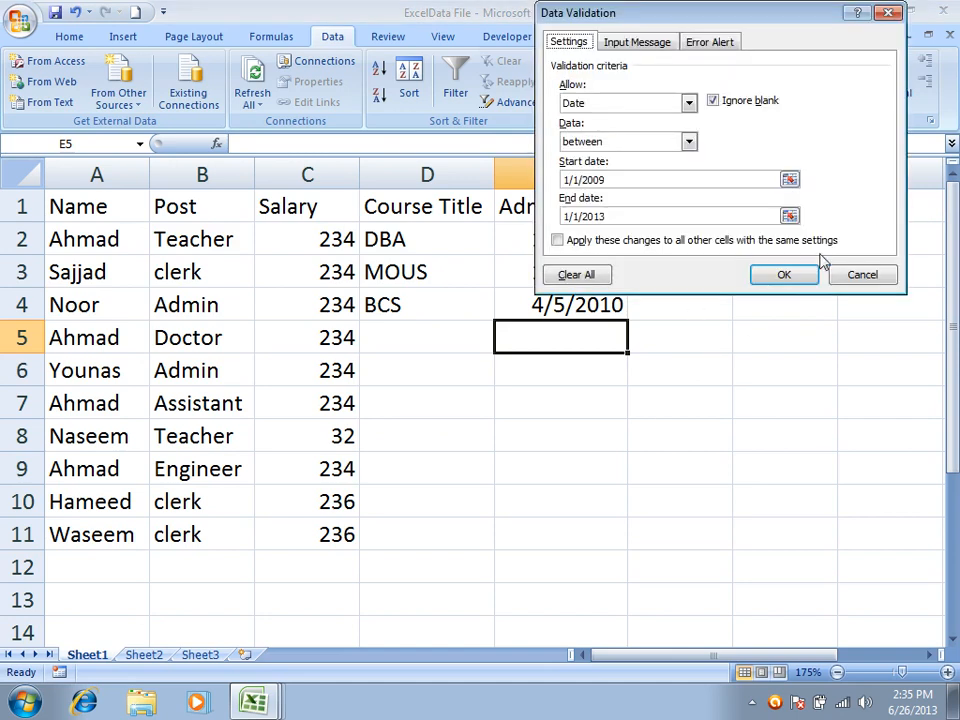
{"action": "left_click", "coordinate": [612, 104]}
{"action": "left_click", "coordinate": [605, 181]}
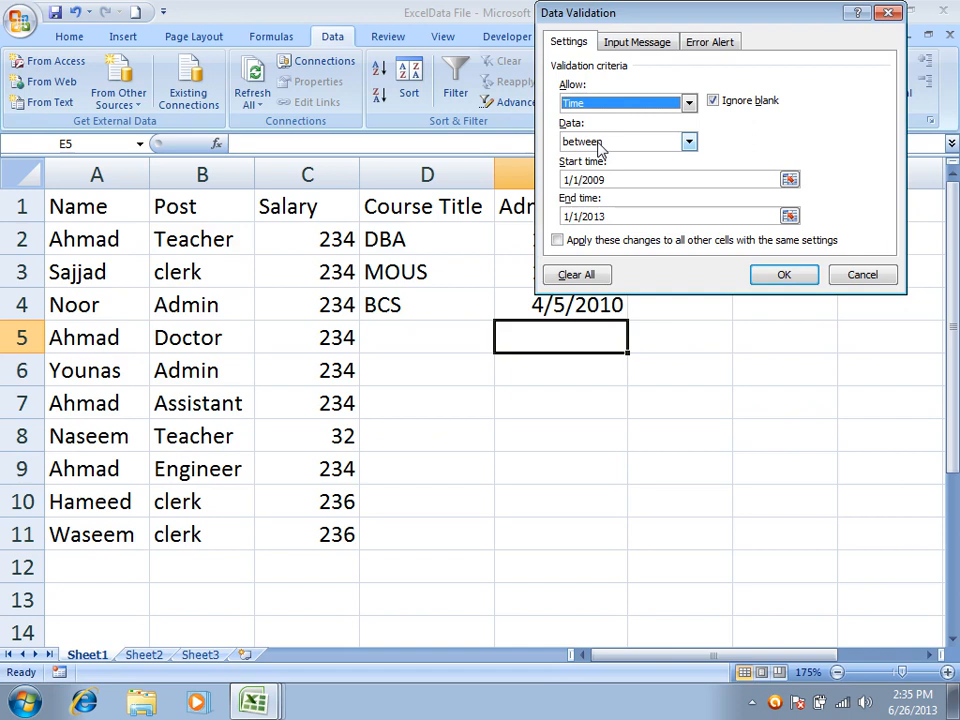
{"action": "left_click", "coordinate": [687, 105]}
{"action": "left_click", "coordinate": [821, 147]}
{"action": "left_click", "coordinate": [621, 242]}
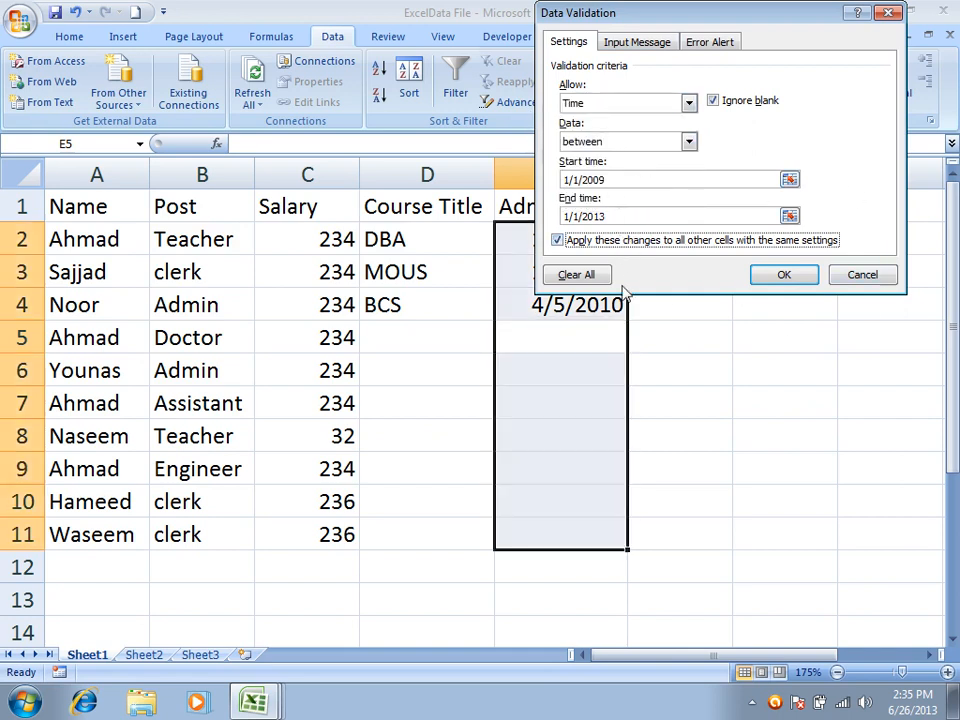
{"action": "left_click", "coordinate": [576, 274]}
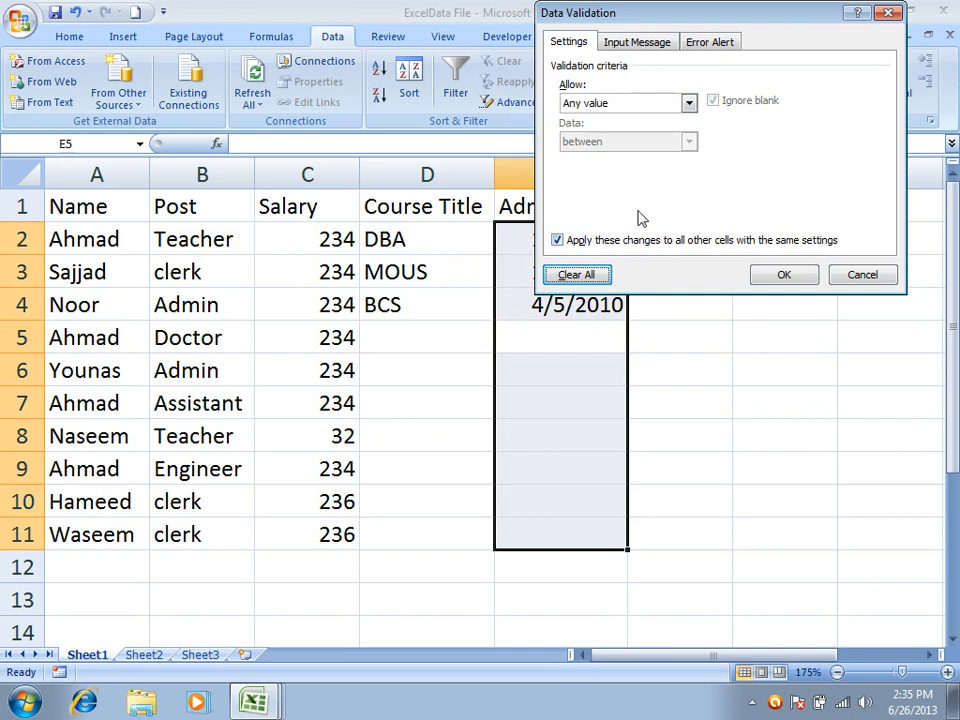
{"action": "left_click", "coordinate": [688, 104]}
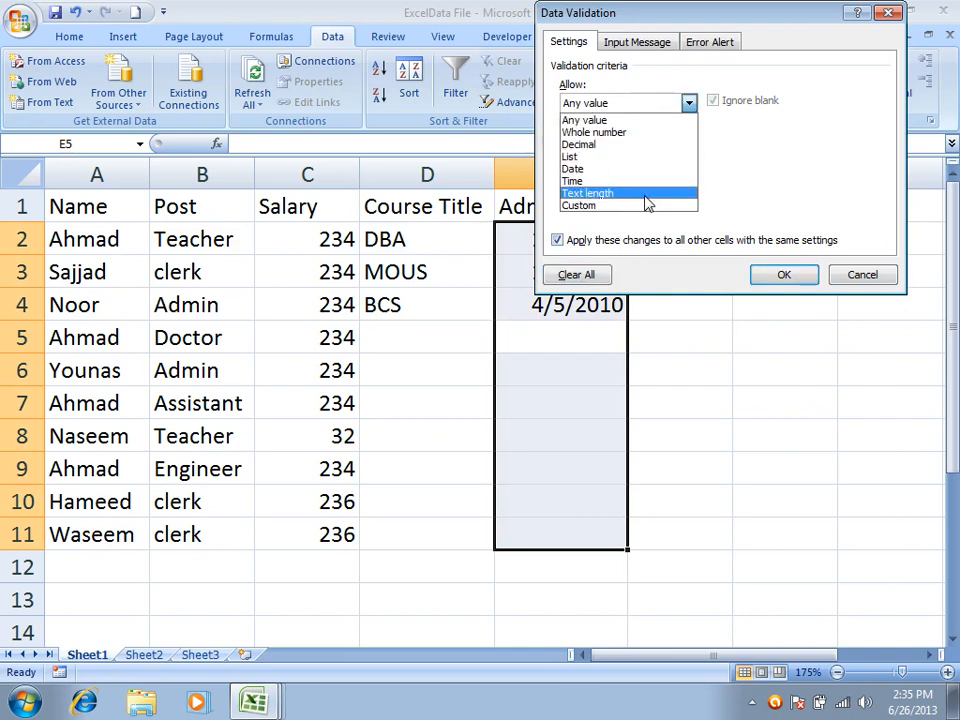
{"action": "left_click", "coordinate": [884, 273]}
Enter the column heading "Age Limit" in cell G1
{"action": "left_click", "coordinate": [757, 205]}
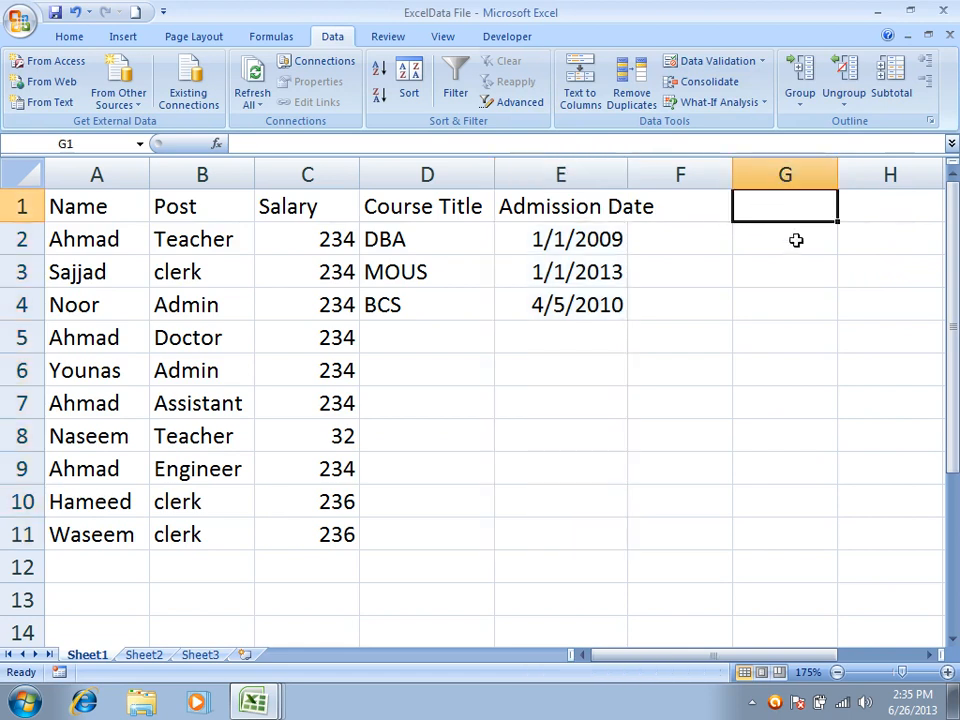
{"action": "type", "text": "Age Limit"}
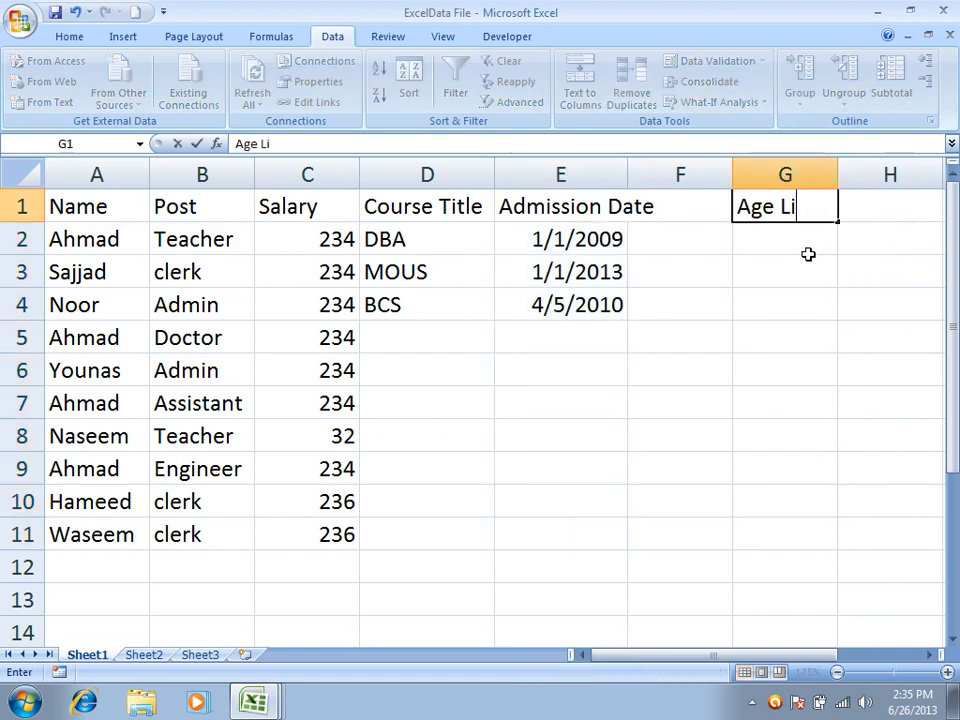
{"action": "key", "text": "Return"}
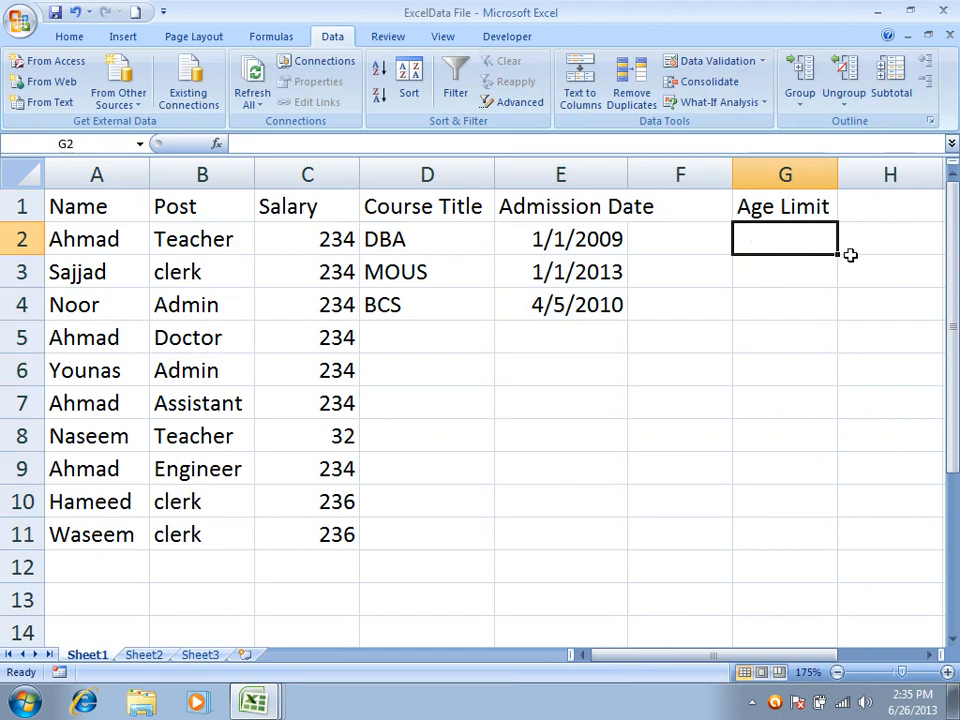
Apply a data validation rule to G2:G11 that allows only entries with a text length equal to 2
{"action": "left_click_drag", "start_coordinate": [790, 243], "coordinate": [813, 533]}
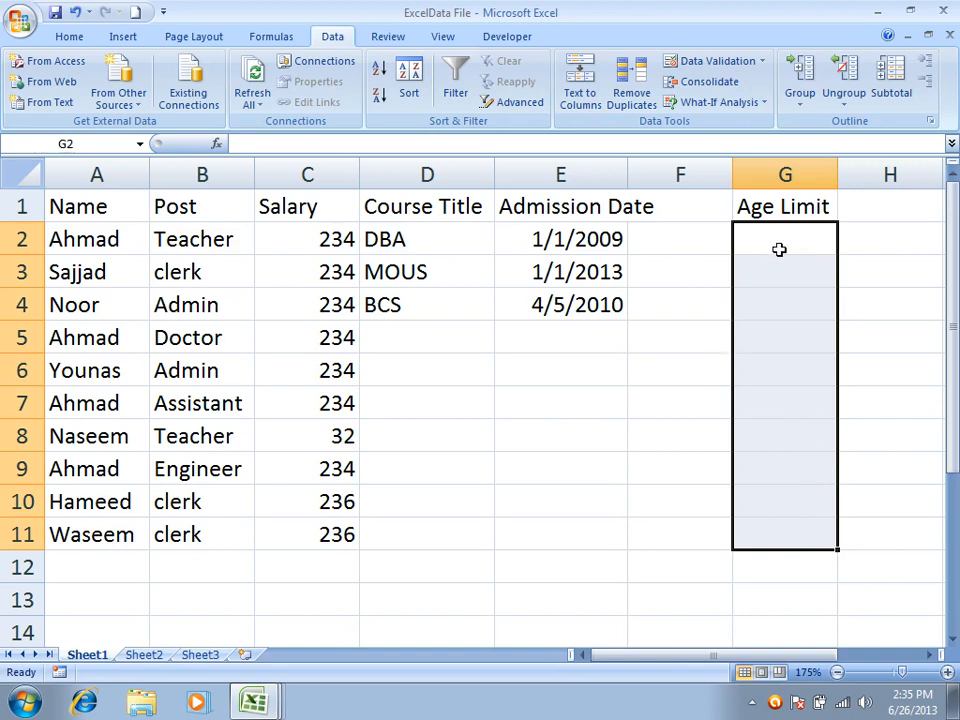
{"action": "left_click", "coordinate": [705, 61]}
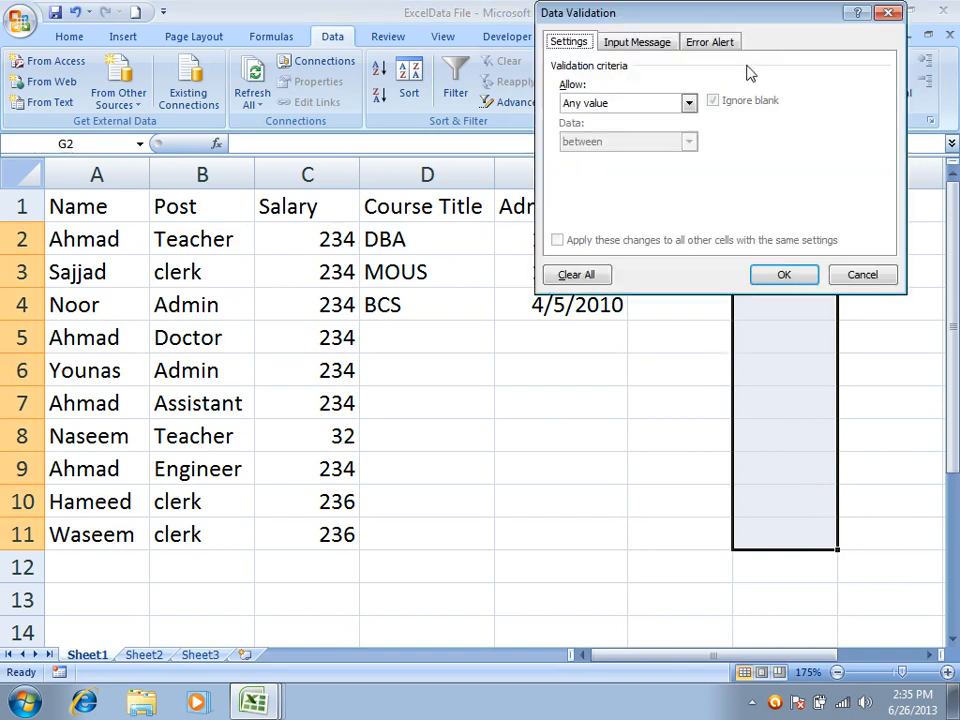
{"action": "left_click", "coordinate": [627, 105]}
{"action": "left_click", "coordinate": [630, 195]}
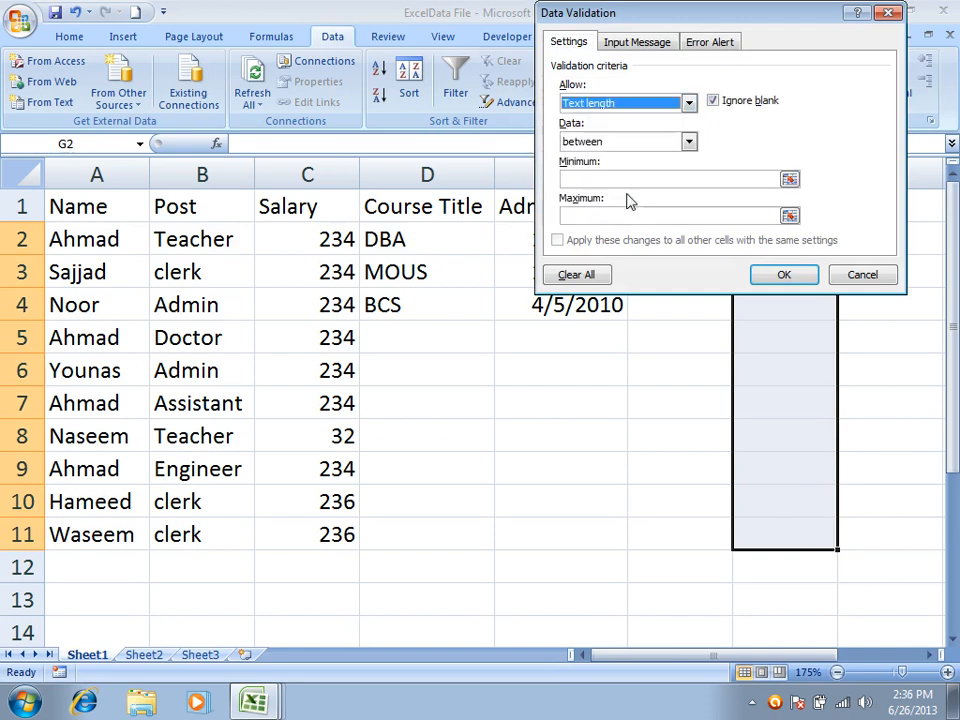
{"action": "left_click", "coordinate": [689, 141]}
{"action": "left_click", "coordinate": [620, 178]}
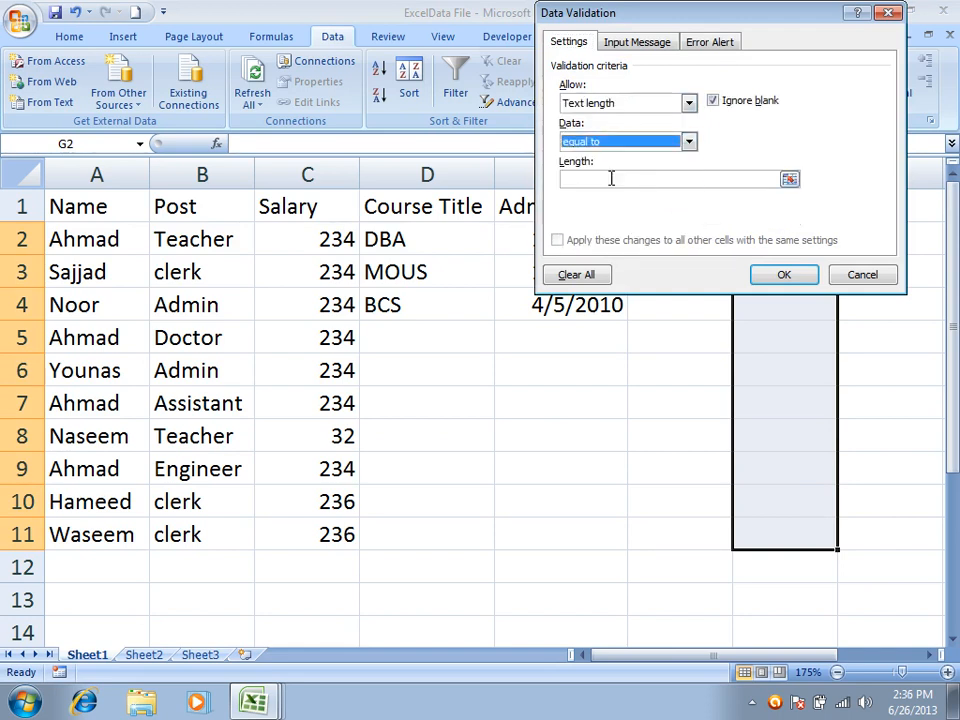
{"action": "left_click", "coordinate": [628, 180]}
{"action": "type", "text": "2"}
{"action": "left_click", "coordinate": [766, 275]}
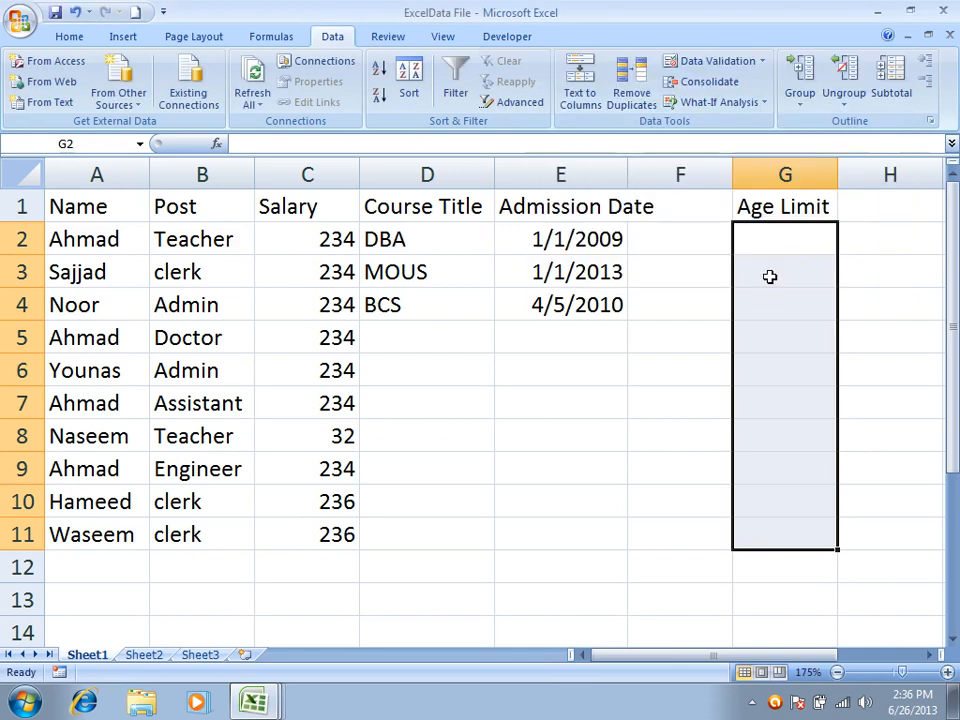
Enter the age limit 20 in cell G2
{"action": "left_click", "coordinate": [764, 238]}
{"action": "type", "text": "20"}
{"action": "key", "text": "Return"}
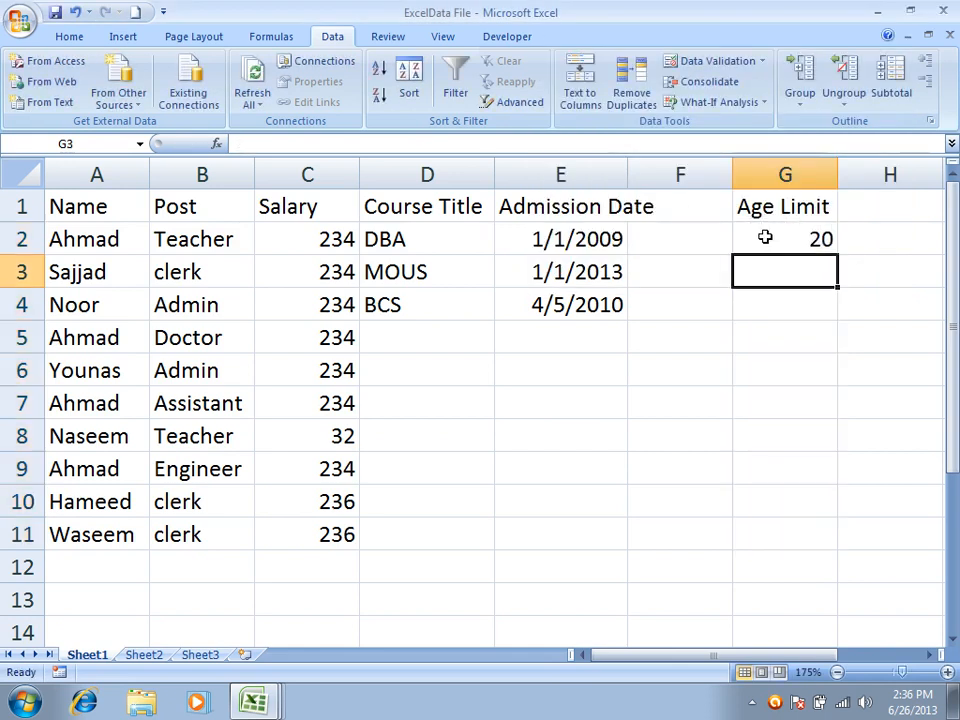
Try to enter the three-digit value 100 in cell G3, and cancel the entry
{"action": "type", "text": "100"}
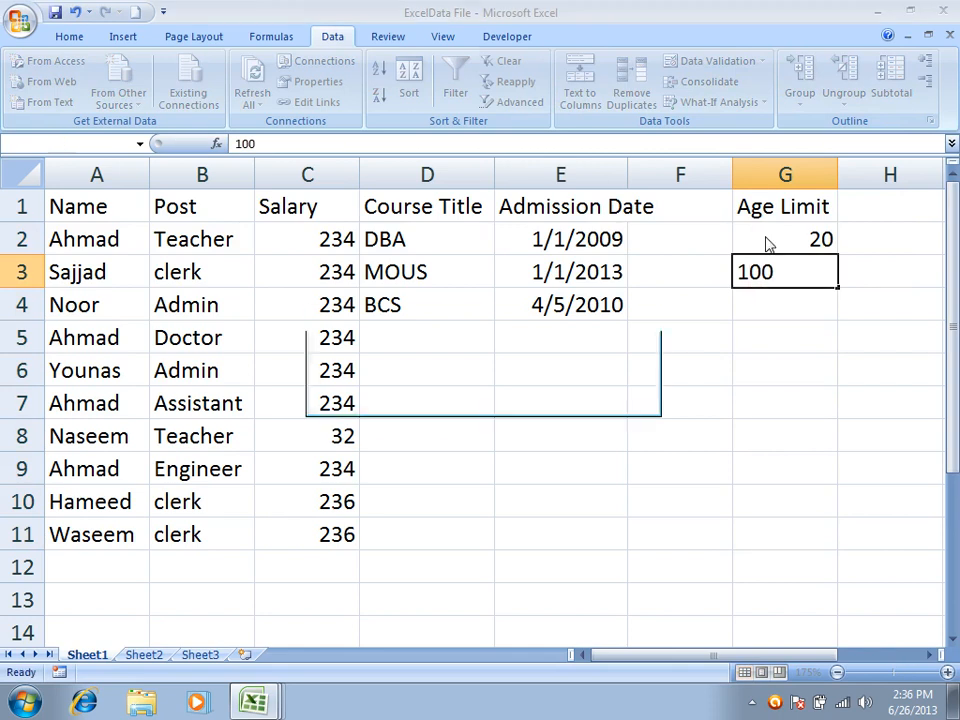
{"action": "key", "text": "Return"}
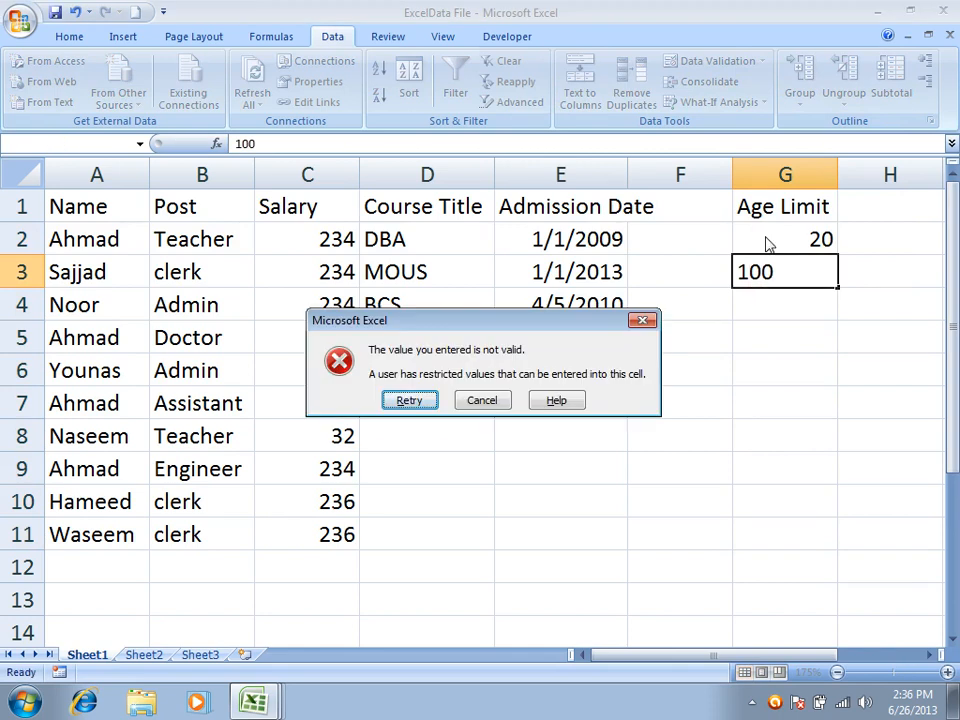
{"action": "key", "text": "Escape"}
Enter the age limits 89 in cell G3 and 99 in cell G4
{"action": "type", "text": "89"}
{"action": "key", "text": "Return"}
{"action": "type", "text": "99"}
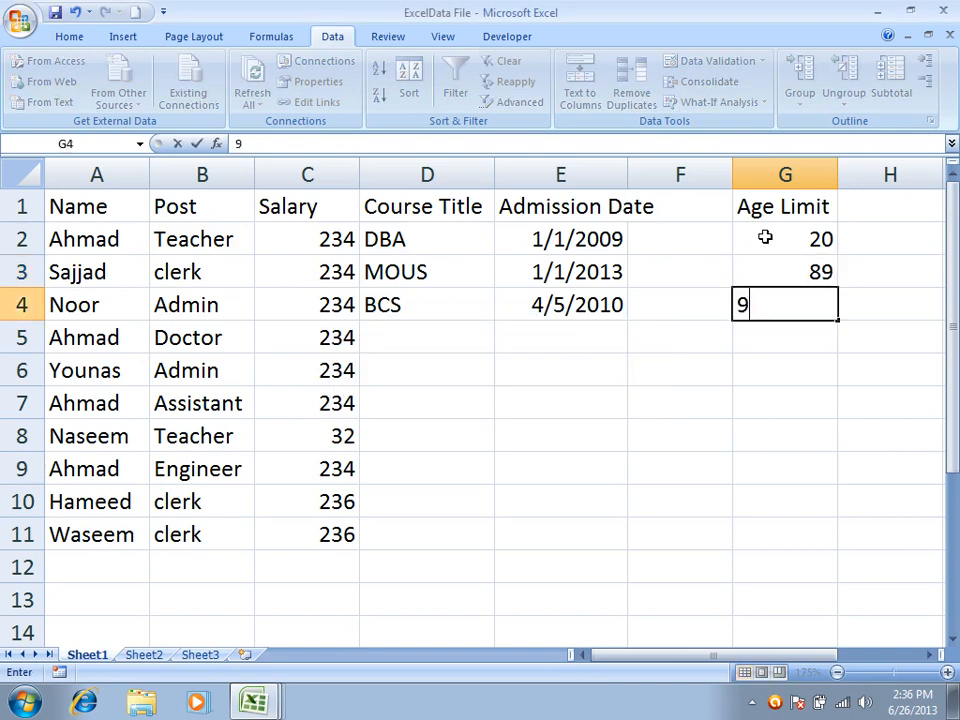
{"action": "key", "text": "Return"}
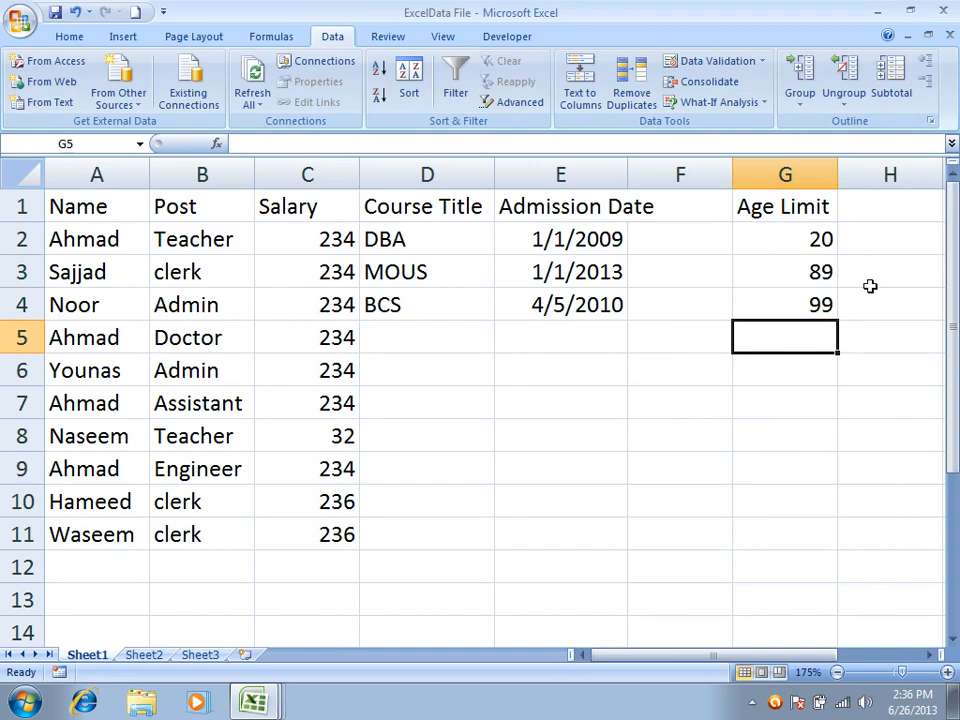
Review cell G2's validation settings and the cells sharing them, and close the dialog without saving
{"action": "left_click", "coordinate": [780, 227]}
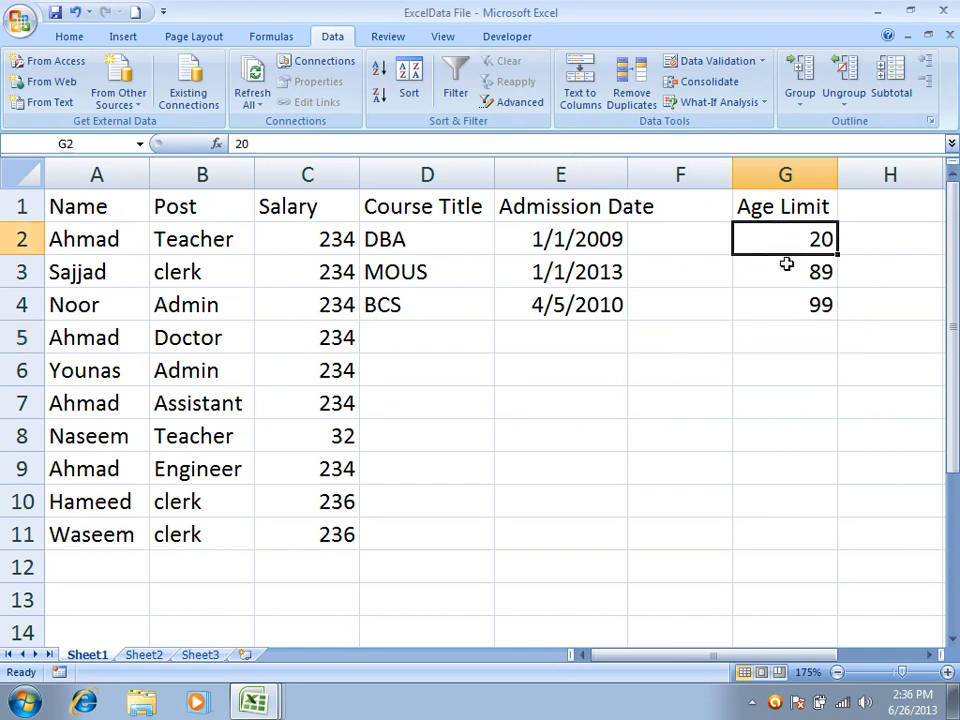
{"action": "left_click", "coordinate": [712, 61]}
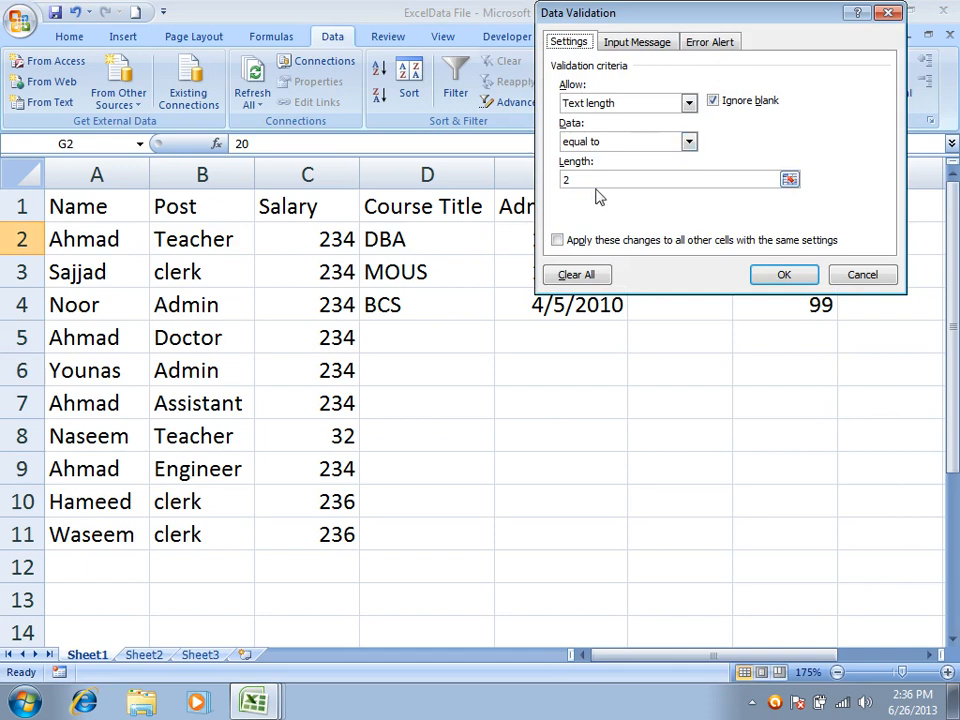
{"action": "left_click", "coordinate": [605, 244]}
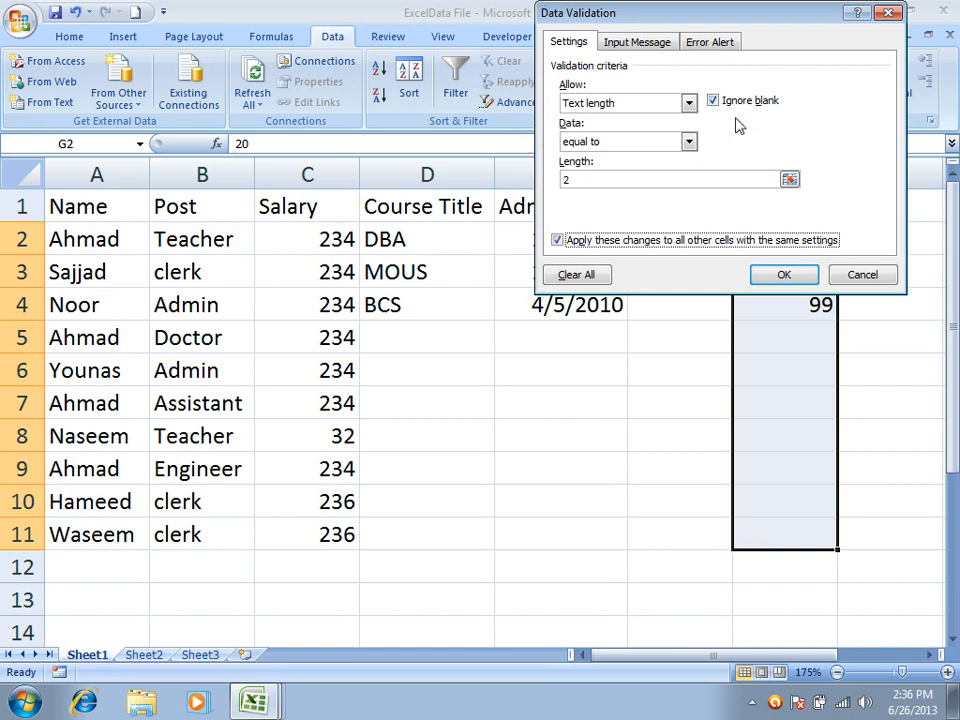
{"action": "left_click", "coordinate": [848, 274]}
Start the entry 4454 in cell G5, erase it and commit the cell as blank to test the Ignore blank option
{"action": "left_click", "coordinate": [785, 339]}
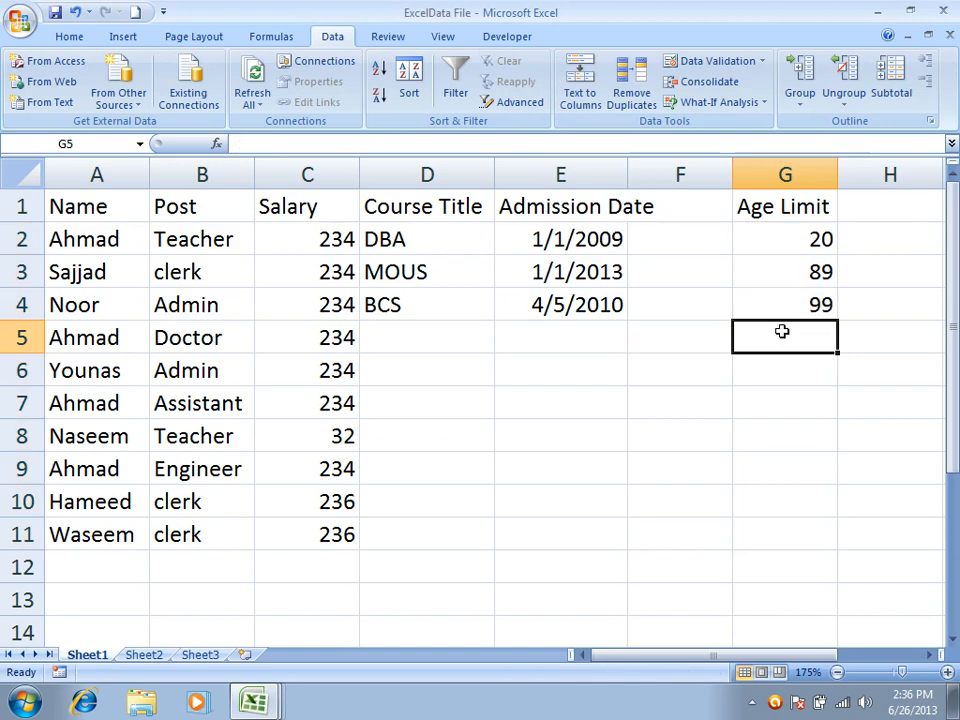
{"action": "double_click", "coordinate": [782, 332]}
{"action": "type", "text": "44"}
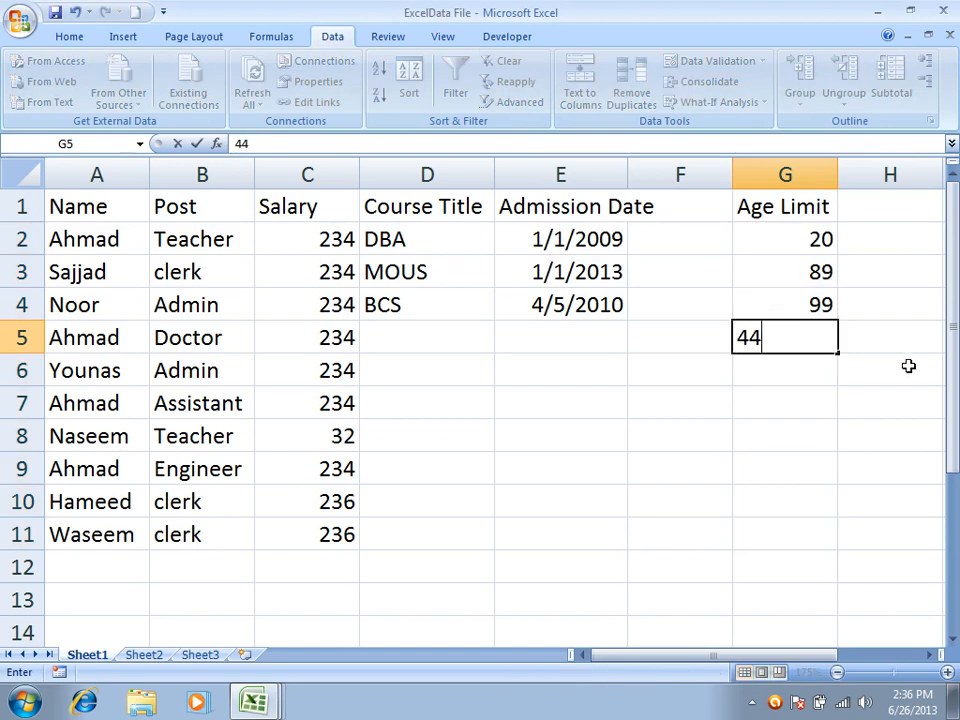
{"action": "type", "text": "54"}
{"action": "key", "text": "BackSpace"}
{"action": "key", "text": "BackSpace"}
{"action": "key", "text": "BackSpace"}
{"action": "key", "text": "BackSpace"}
{"action": "key", "text": "Return"}
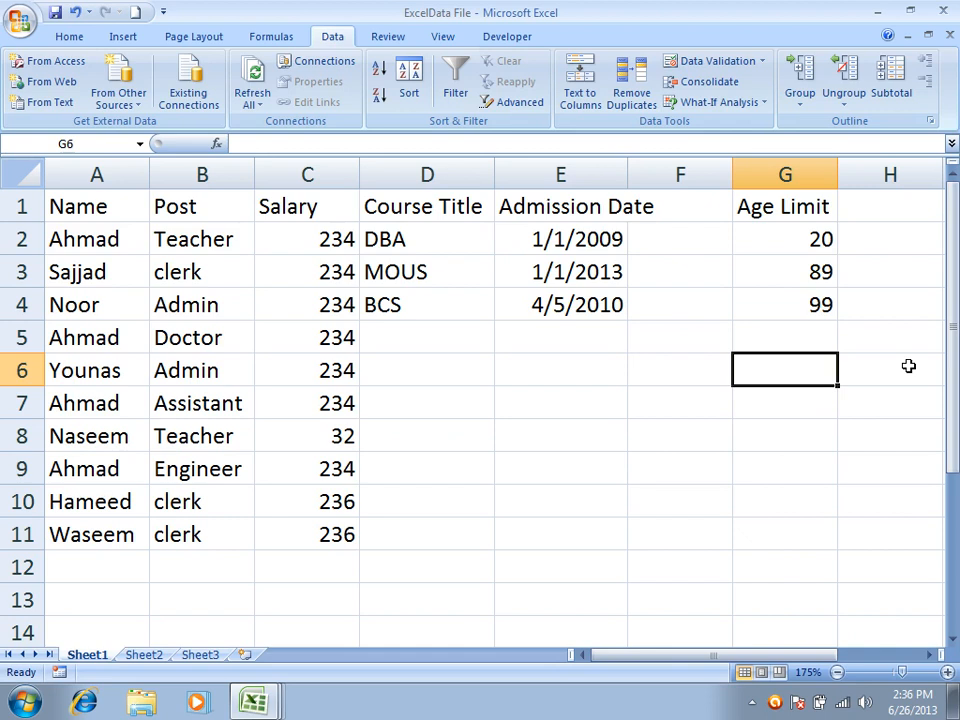
Try to enter the decimal value 89.5 in cell G5, and cancel the entry
{"action": "left_click", "coordinate": [816, 346]}
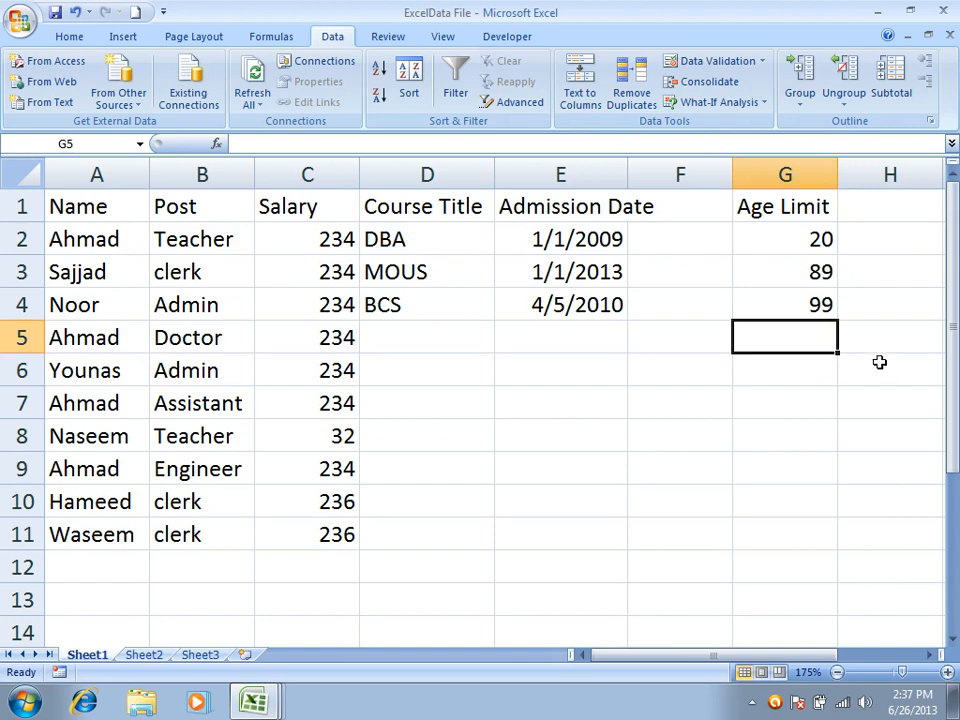
{"action": "type", "text": "89.5"}
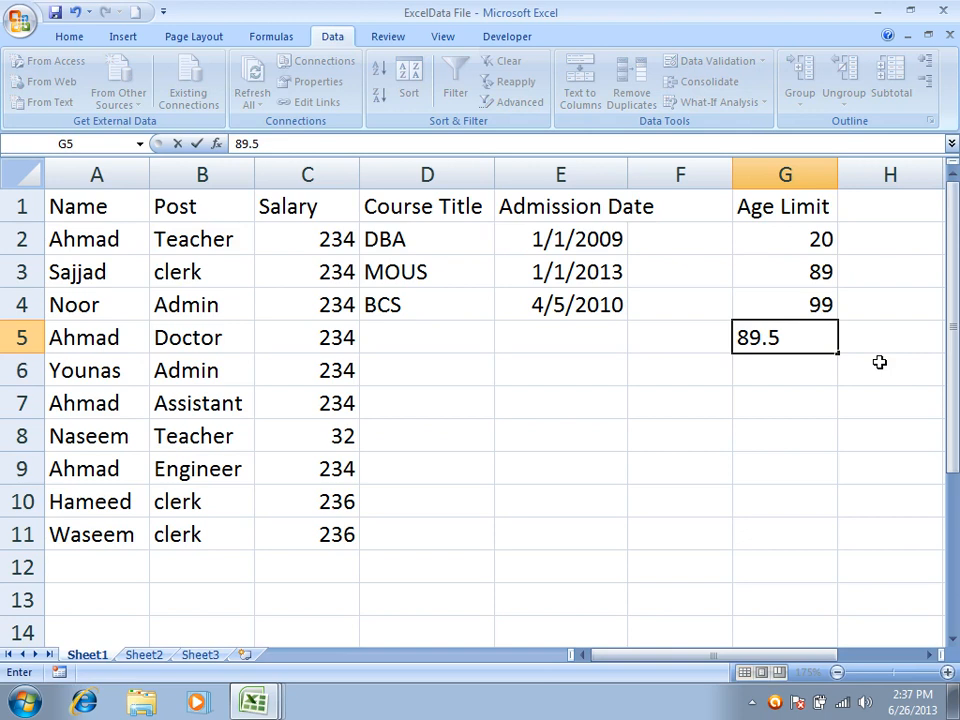
{"action": "key", "text": "Return"}
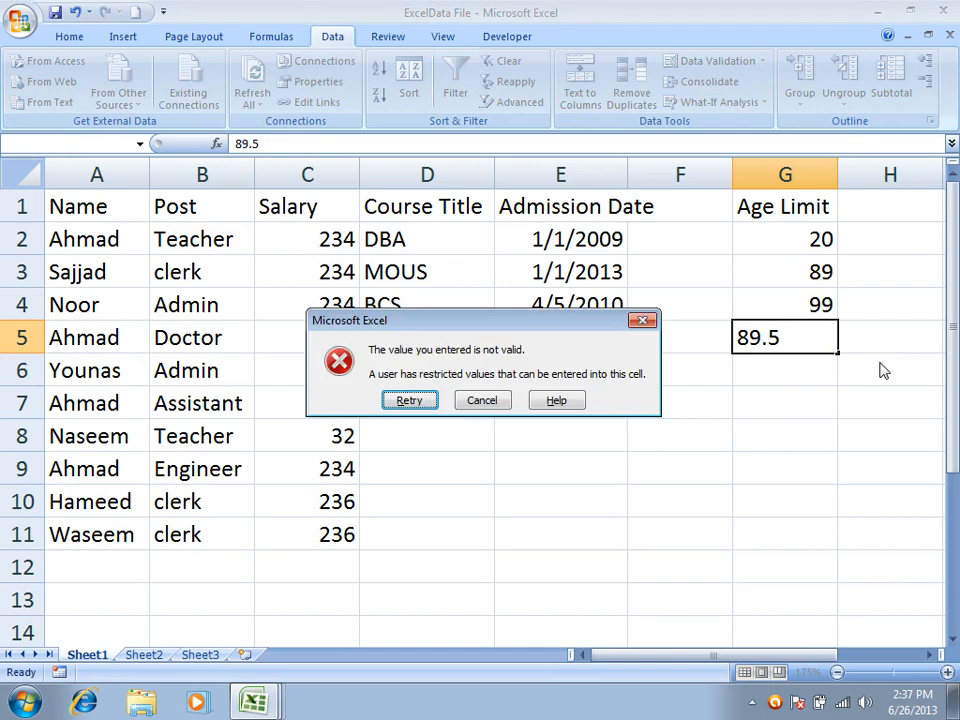
{"action": "key", "text": "Escape"}
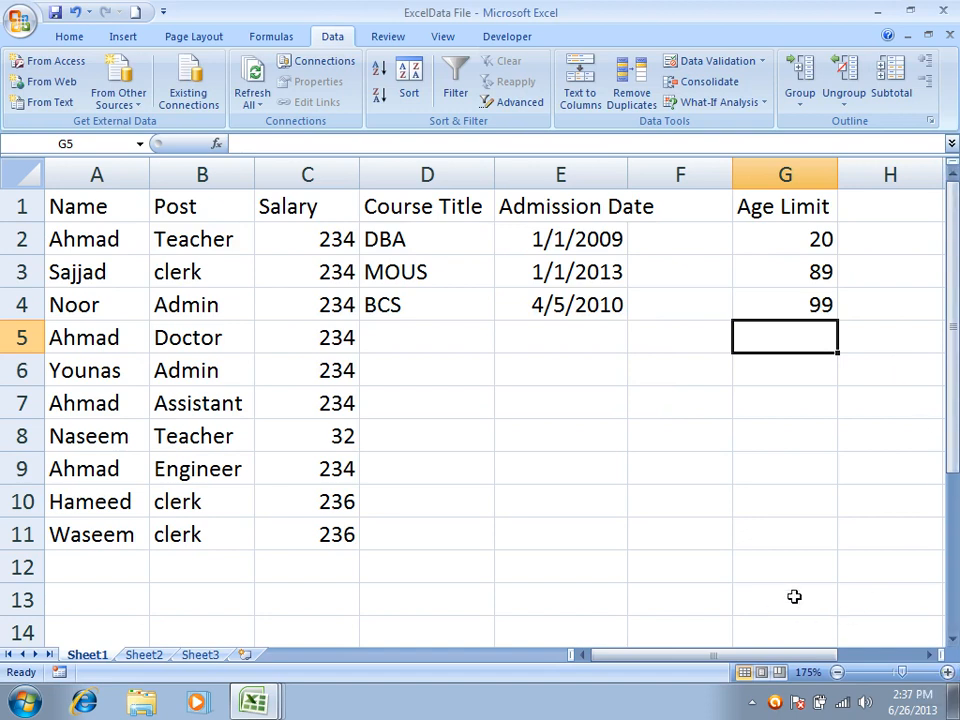
Repeat the blank-entry test in cell G5 by starting the entry 77847, erasing it and committing the empty cell
{"action": "left_click", "coordinate": [822, 242]}
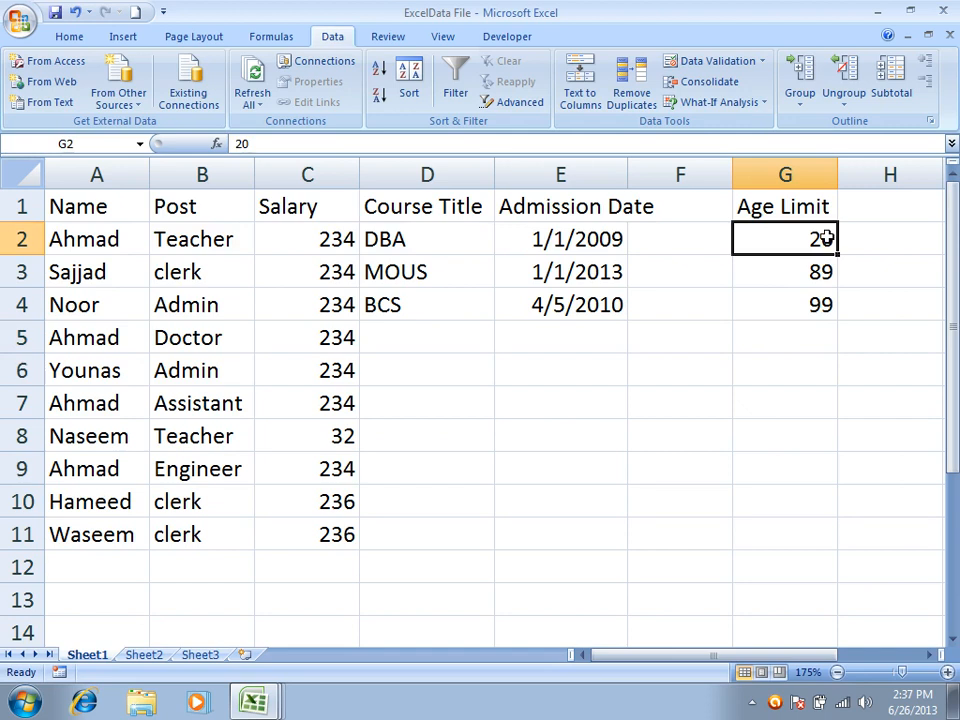
{"action": "double_click", "coordinate": [783, 341]}
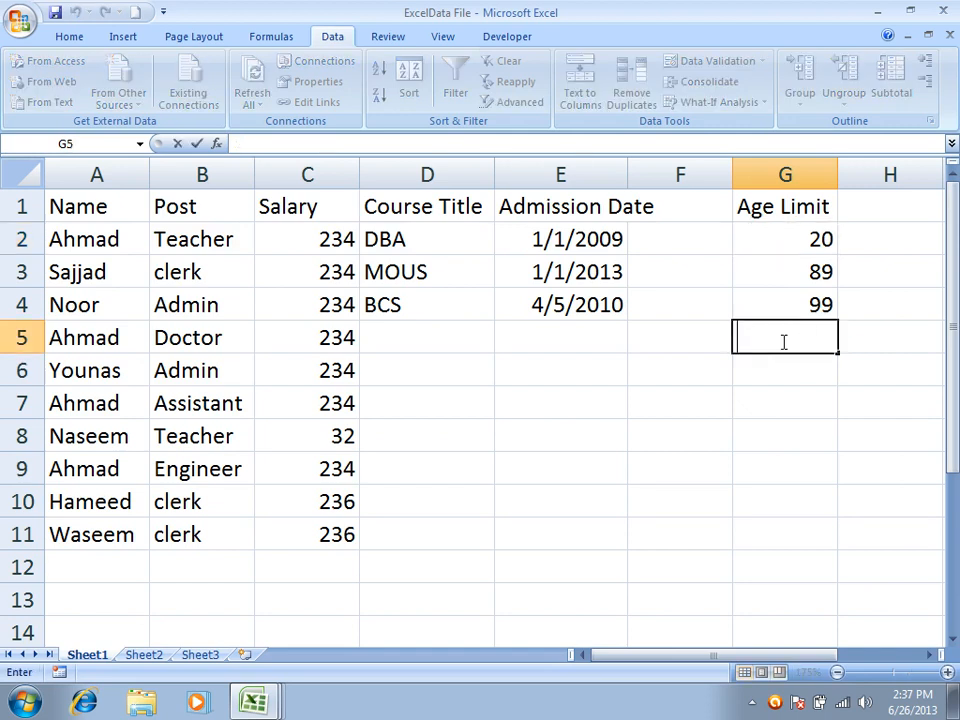
{"action": "type", "text": "77847"}
{"action": "key", "text": "BackSpace"}
{"action": "key", "text": "BackSpace"}
{"action": "key", "text": "BackSpace"}
{"action": "key", "text": "BackSpace"}
{"action": "key", "text": "BackSpace"}
{"action": "key", "text": "Return"}
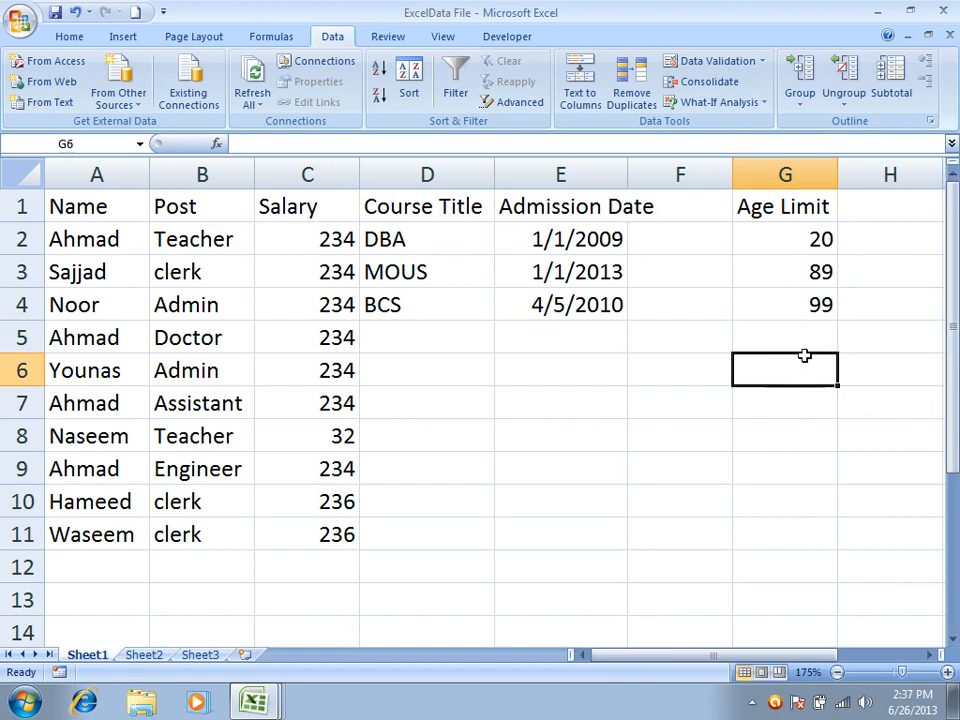
Turn off Ignore blank in the Age Limit validation rule, applying the change to all other cells with the same settings
{"action": "left_click", "coordinate": [778, 240]}
{"action": "left_click", "coordinate": [718, 64]}
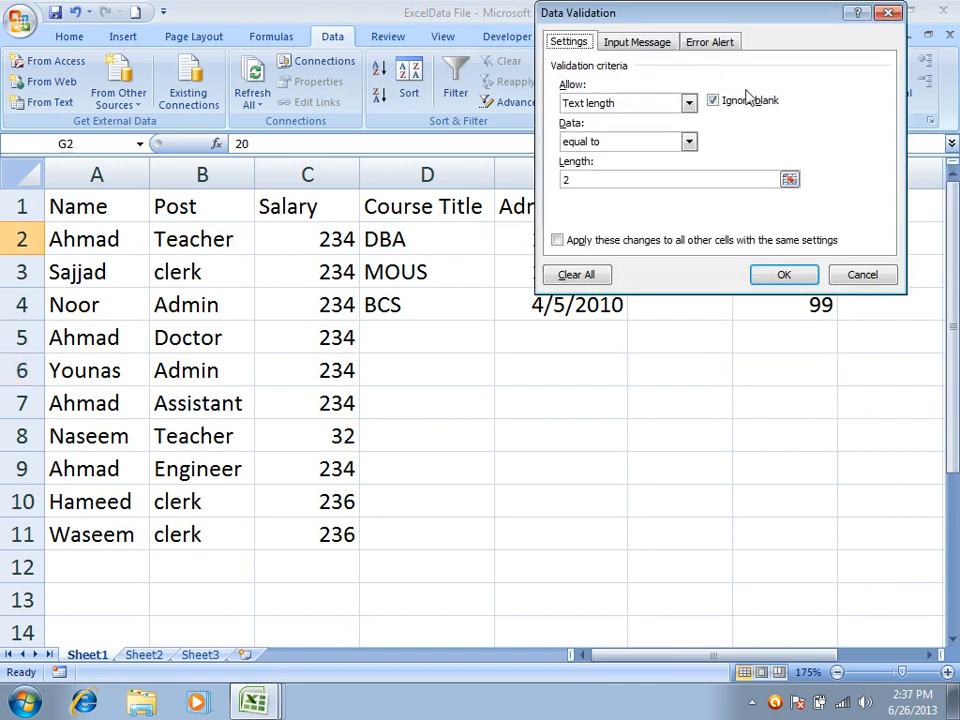
{"action": "left_click", "coordinate": [604, 246]}
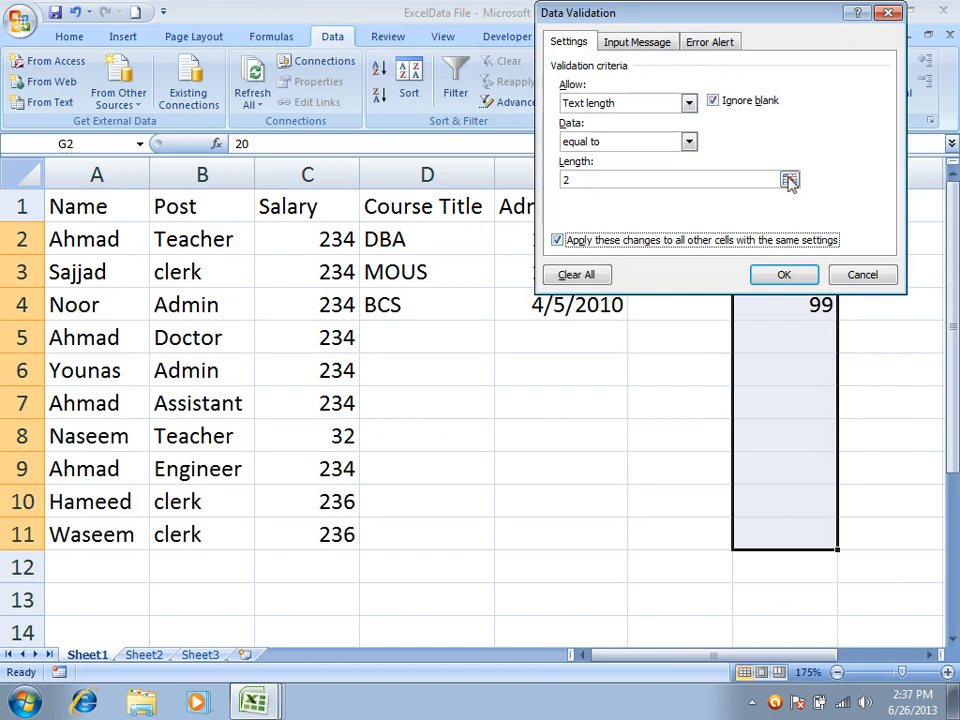
{"action": "left_click", "coordinate": [712, 101]}
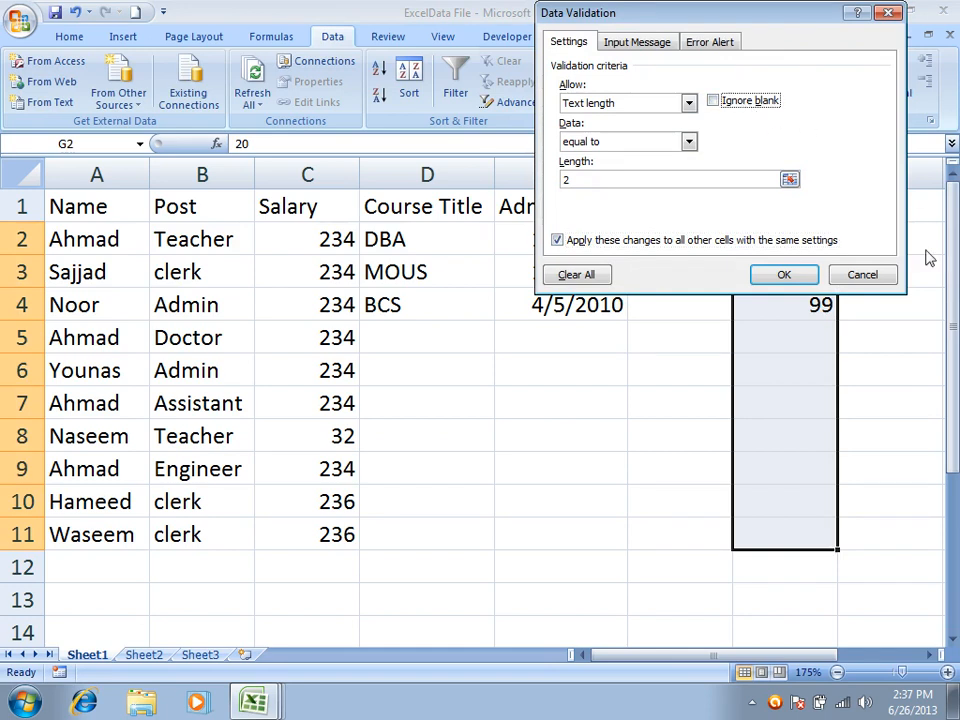
{"action": "left_click", "coordinate": [784, 274]}
Start the entry 4587745 in cell G5, erase it and try to commit the cell as blank with Ignore blank off
{"action": "double_click", "coordinate": [797, 339]}
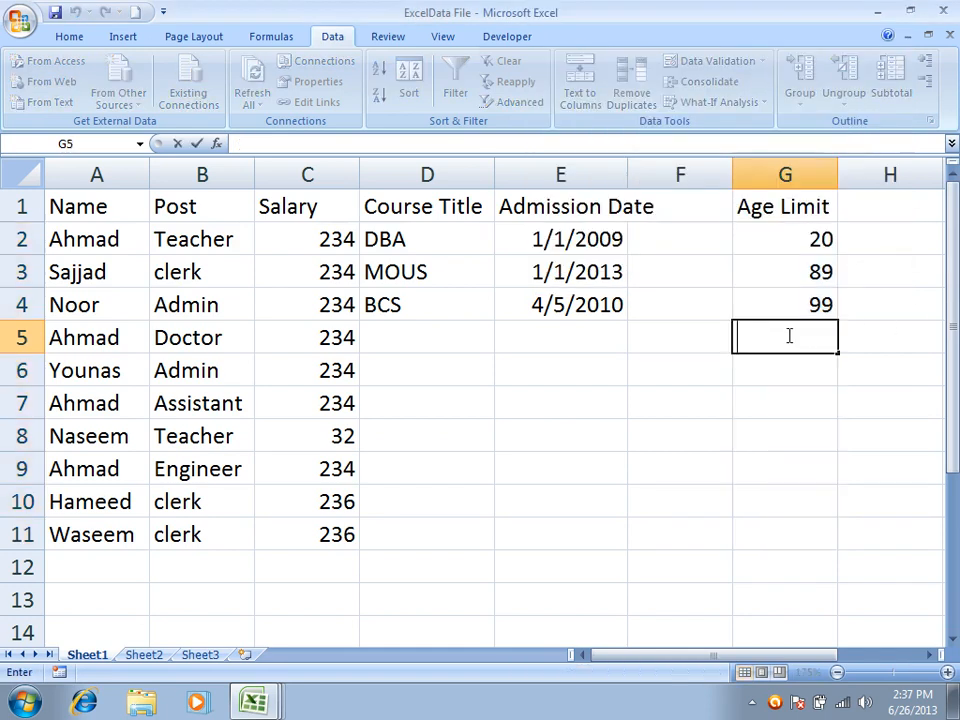
{"action": "type", "text": "4587745"}
{"action": "key", "text": "BackSpace"}
{"action": "key", "text": "BackSpace"}
{"action": "key", "text": "BackSpace"}
{"action": "key", "text": "BackSpace"}
{"action": "key", "text": "BackSpace"}
{"action": "key", "text": "BackSpace"}
{"action": "key", "text": "BackSpace"}
{"action": "key", "text": "Return"}
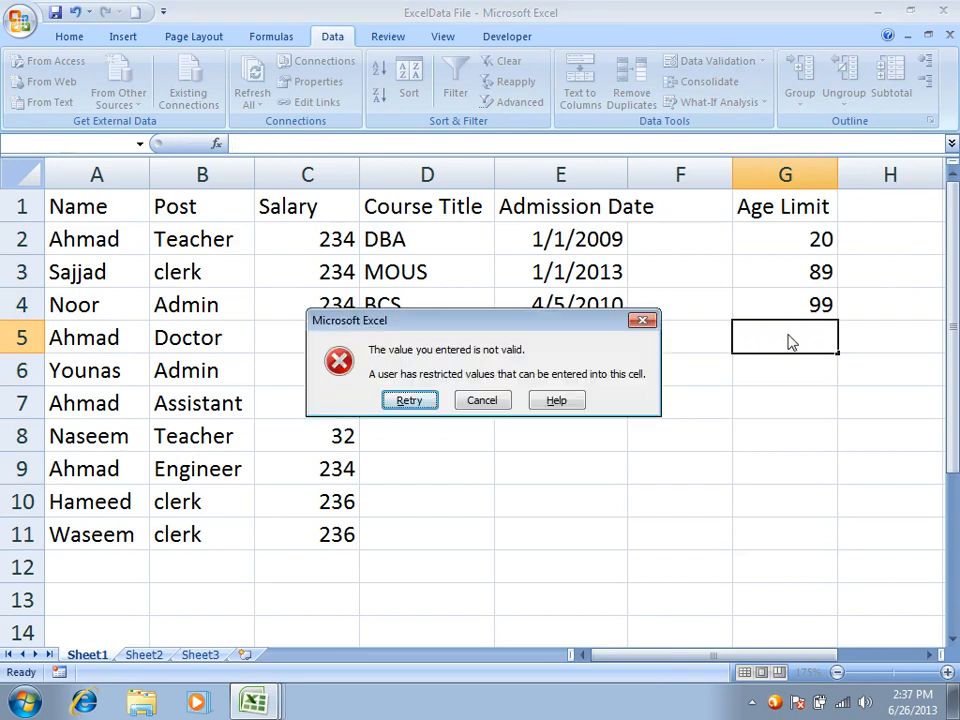
{"action": "key", "text": "Return"}
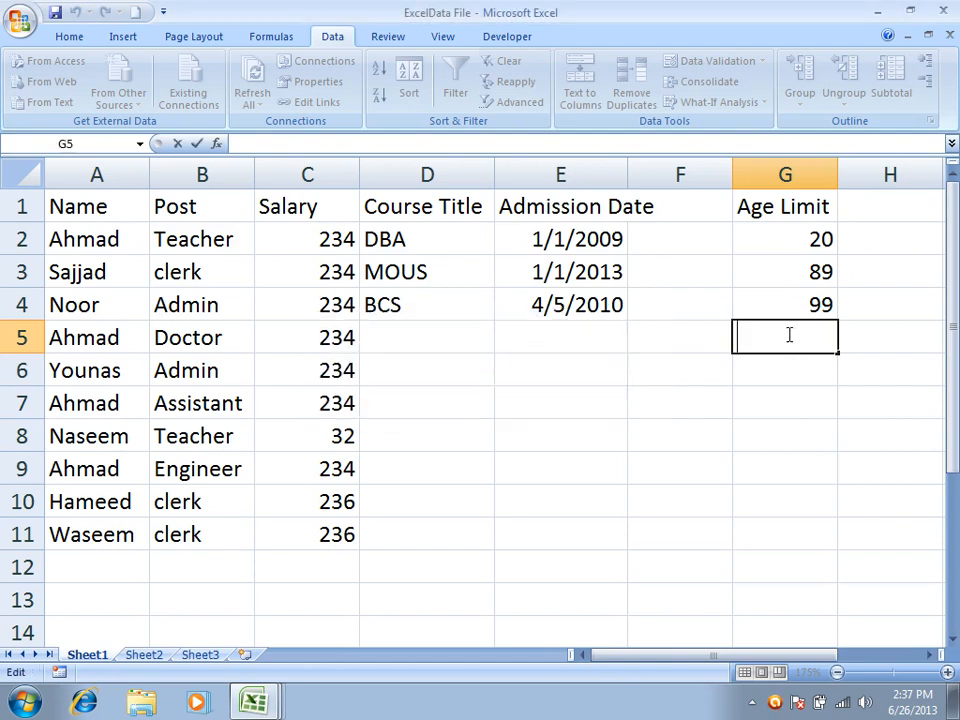
Retry committing the empty entry in cell G5 several times, and cancel the entry
{"action": "key", "text": "Return"}
{"action": "key", "text": "Return"}
{"action": "key", "text": "Return"}
{"action": "key", "text": "Return"}
{"action": "key", "text": "Return"}
{"action": "key", "text": "Return"}
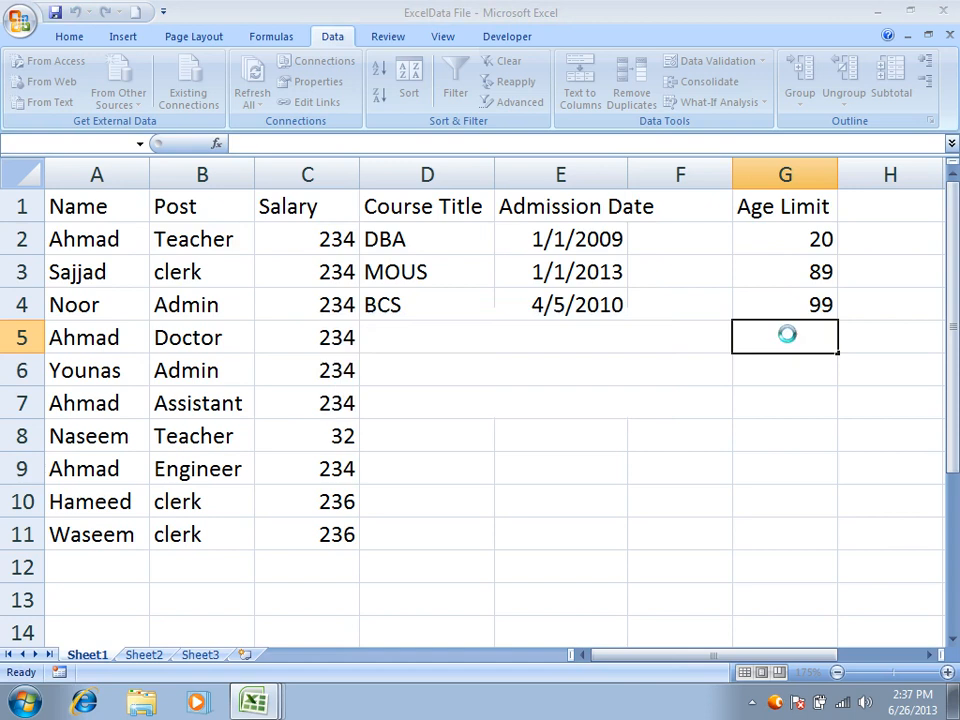
{"action": "key", "text": "Return"}
{"action": "key", "text": "Return"}
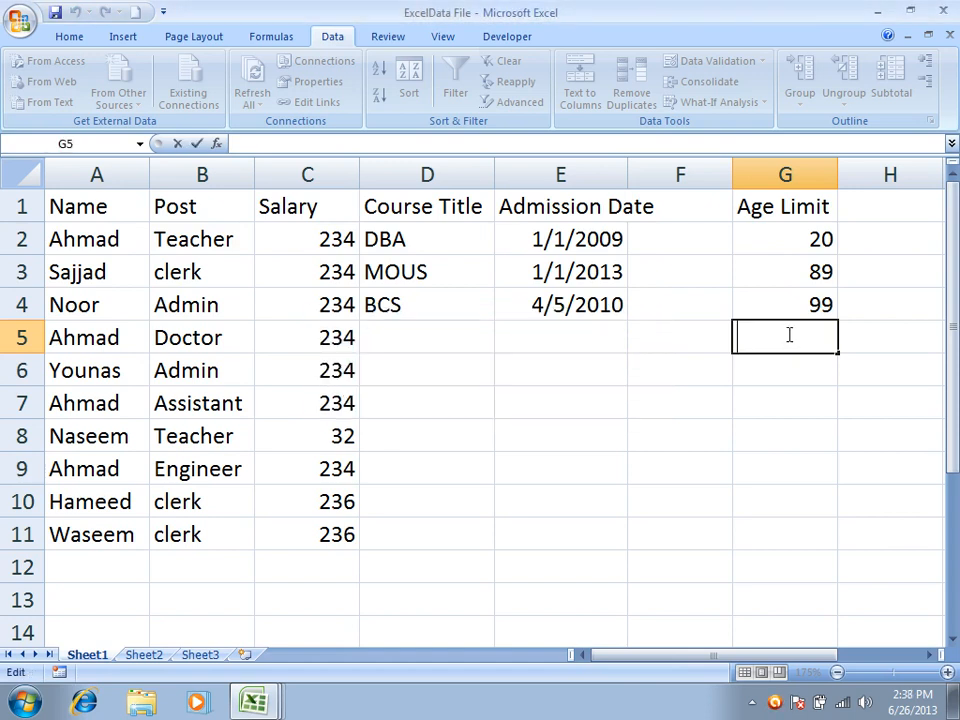
{"action": "key", "text": "Return"}
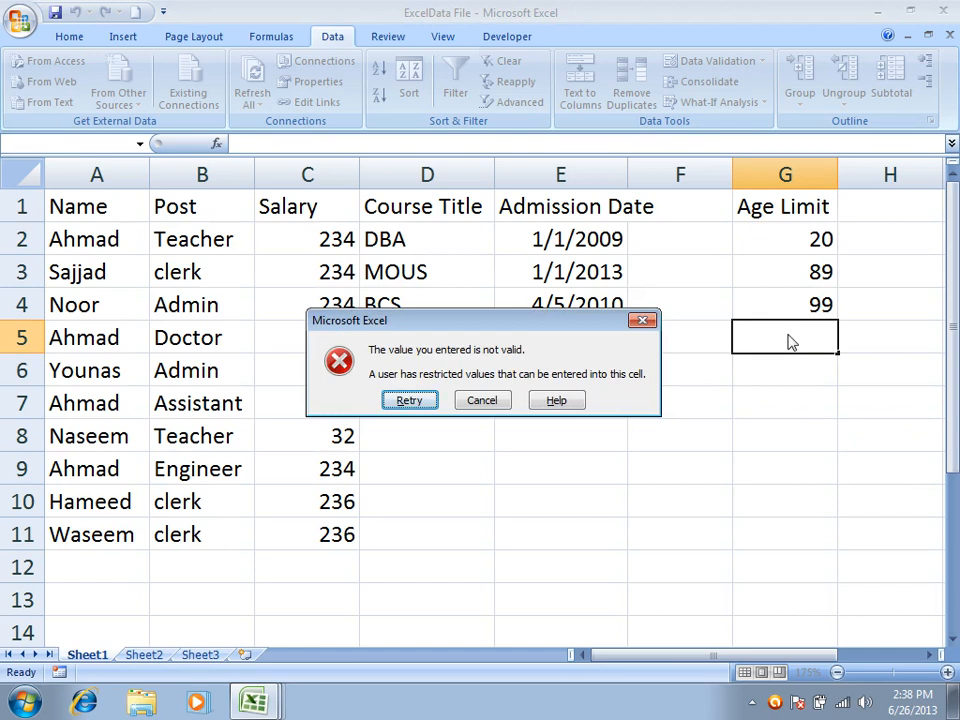
{"action": "key", "text": "Return"}
{"action": "key", "text": "Return"}
{"action": "left_click", "coordinate": [481, 400]}
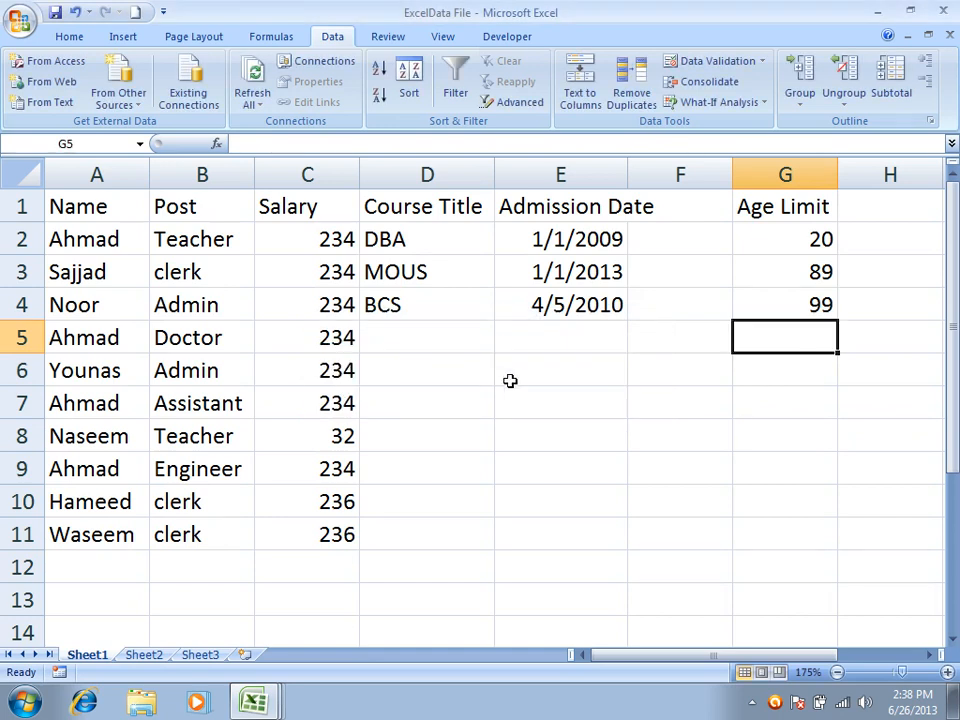
Turn Ignore blank back on in the Age Limit validation rule, applying the change to all other cells with the same settings
{"action": "left_click", "coordinate": [718, 61]}
{"action": "left_click", "coordinate": [745, 102]}
{"action": "left_click", "coordinate": [655, 241]}
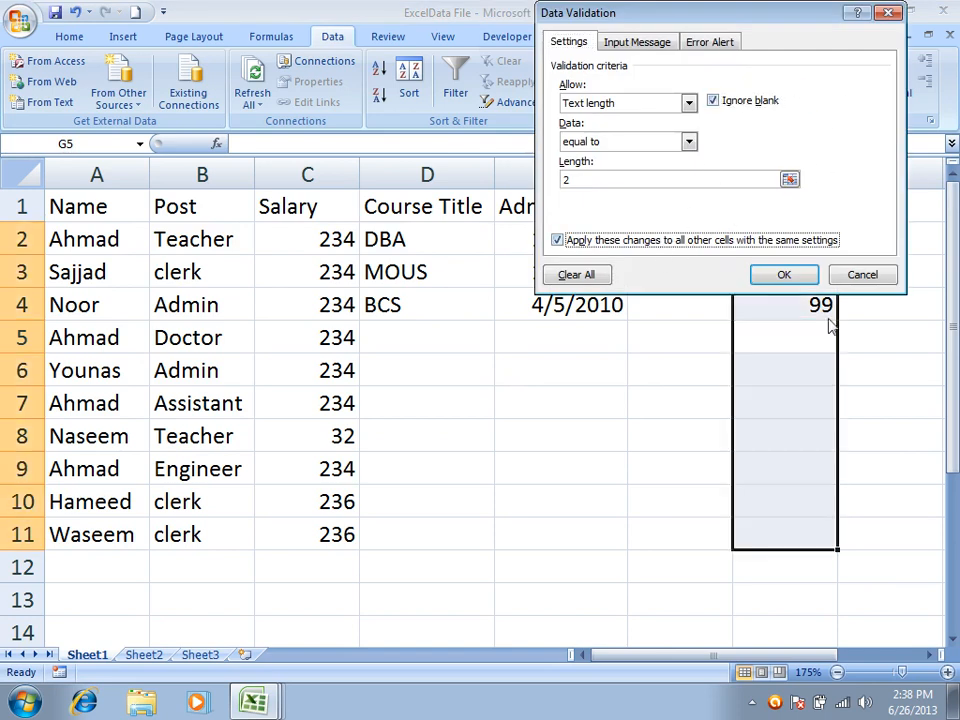
{"action": "left_click", "coordinate": [784, 274]}
Start the entry 878778 in cell G5, erase it and commit the cell as blank with Ignore blank on
{"action": "double_click", "coordinate": [781, 325]}
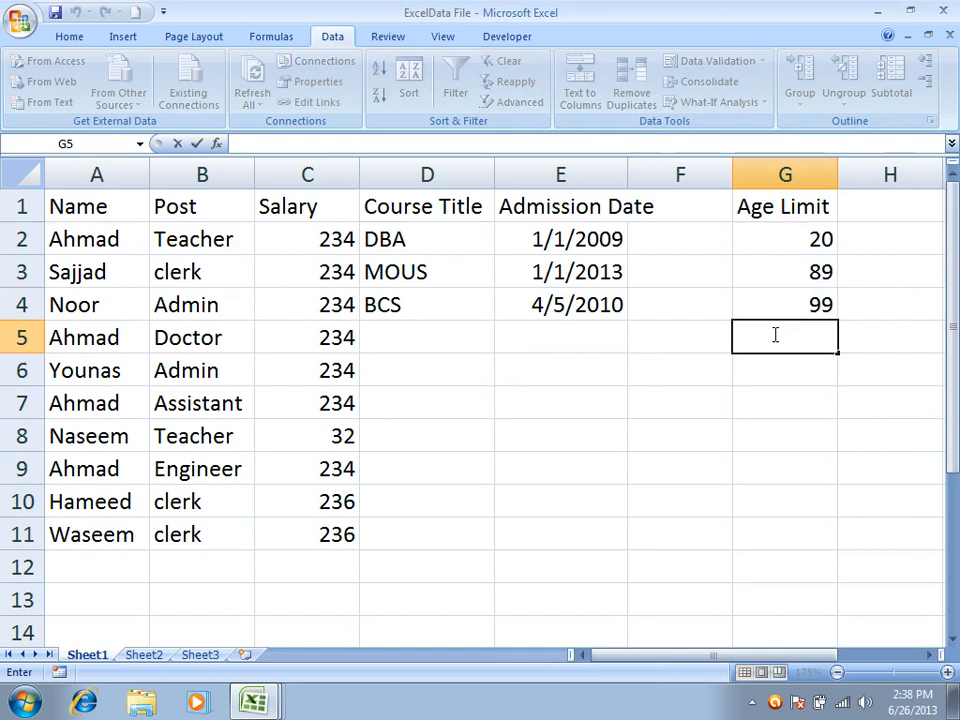
{"action": "type", "text": "878778"}
{"action": "key", "text": "BackSpace"}
{"action": "key", "text": "BackSpace"}
{"action": "key", "text": "BackSpace"}
{"action": "key", "text": "BackSpace"}
{"action": "key", "text": "BackSpace"}
{"action": "key", "text": "BackSpace"}
{"action": "key", "text": "Return"}
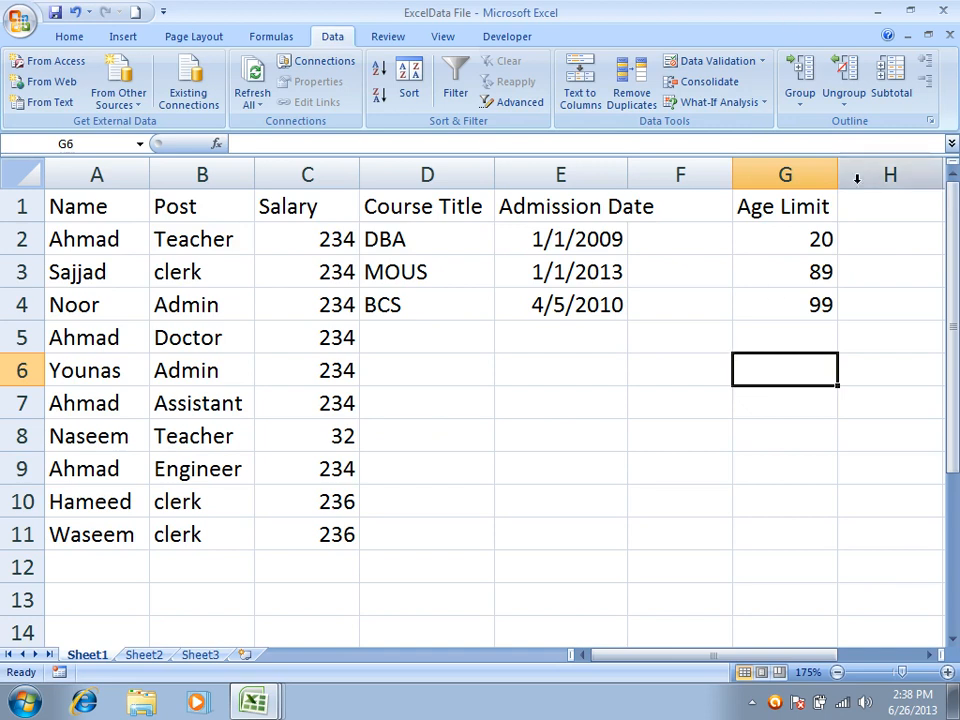
Examine the allowed criteria types, including Custom, in the Data Validation settings of cell G6 and close them without changes
{"action": "left_click", "coordinate": [711, 65]}
{"action": "left_click", "coordinate": [628, 103]}
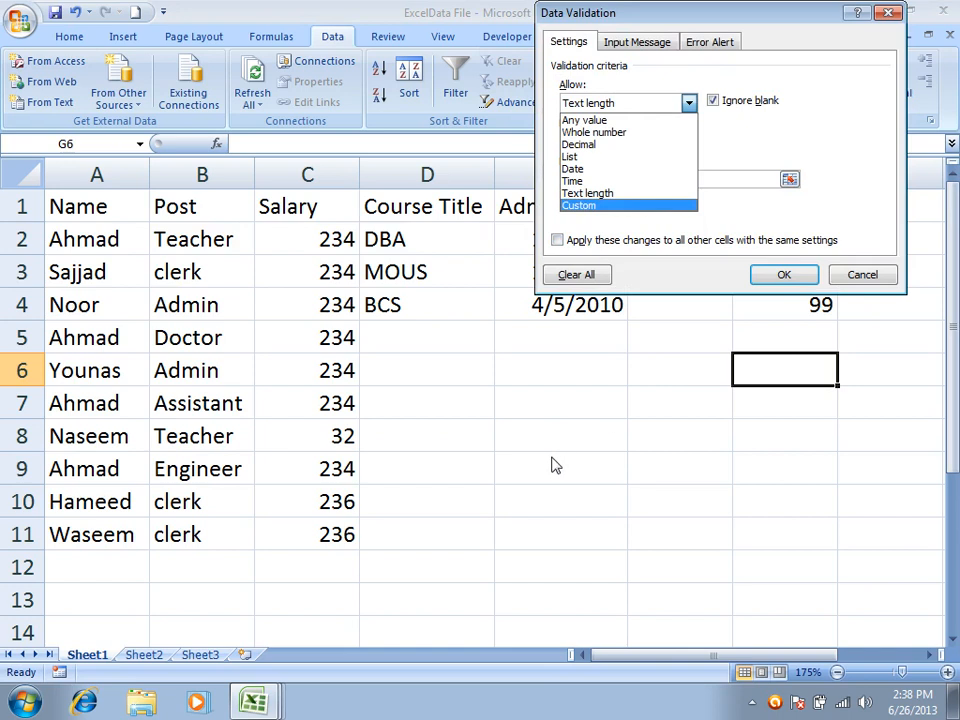
{"action": "left_click", "coordinate": [722, 214]}
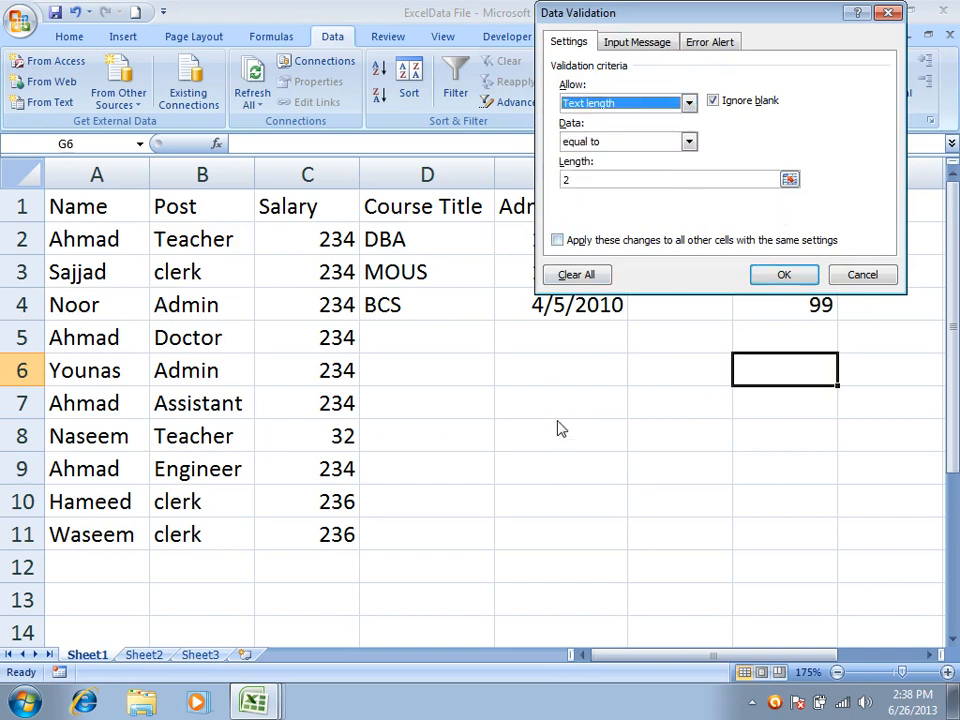
{"action": "left_click", "coordinate": [800, 278]}
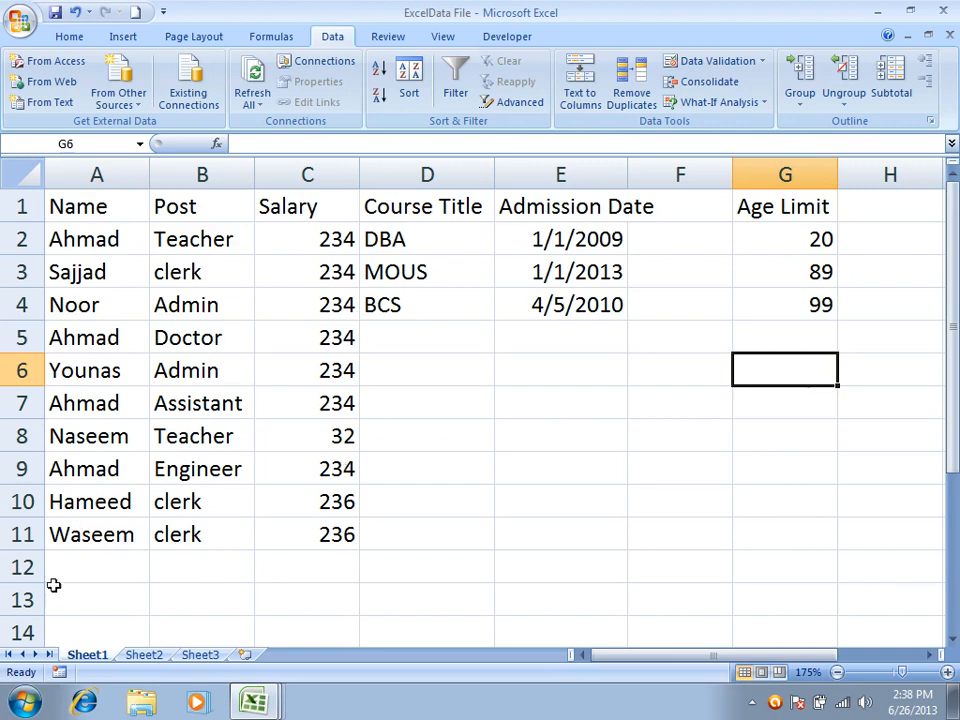
Enter the headers Name and Salary in cells A1 and B1 of Sheet2, and widen columns A and B
{"action": "left_click", "coordinate": [138, 655]}
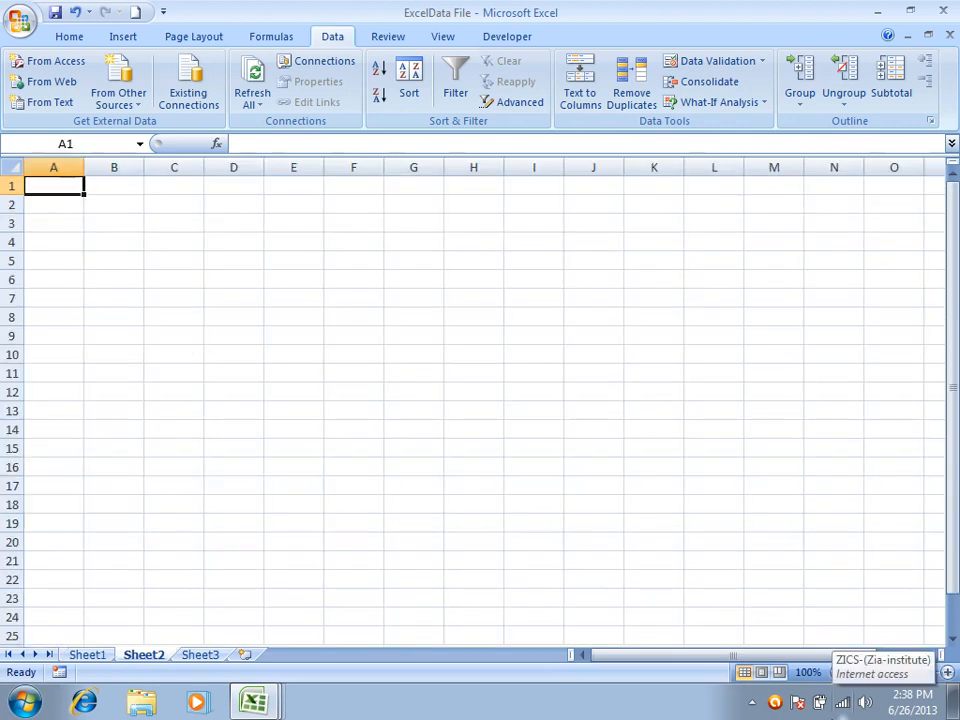
{"action": "scroll", "coordinate": [822, 716], "scroll_direction": "up", "scroll_amount": 12}
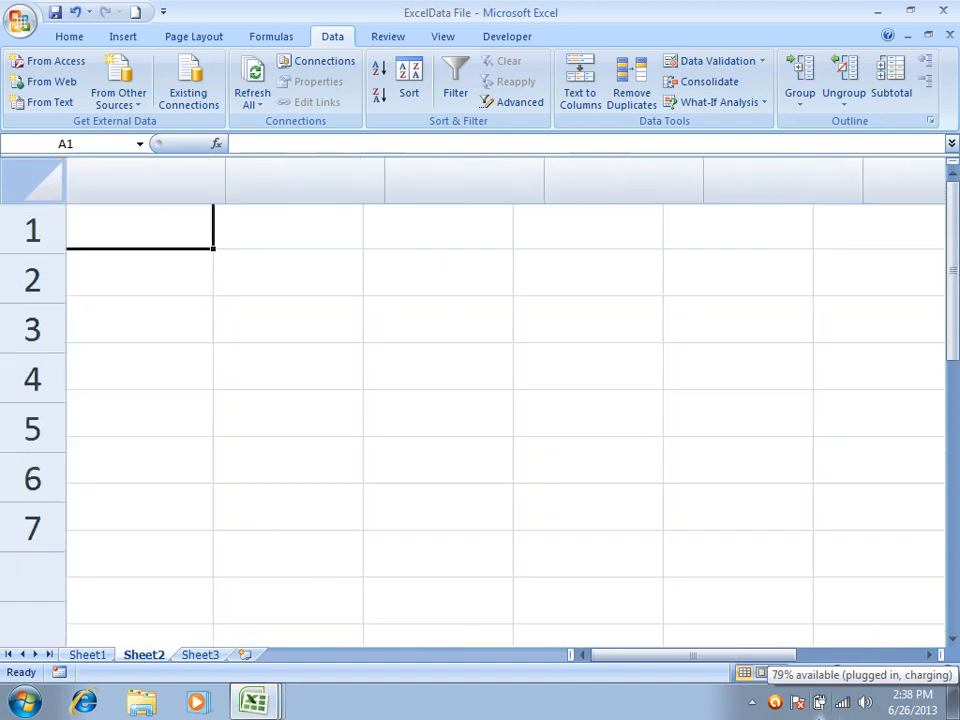
{"action": "type", "text": "Name"}
{"action": "key", "text": "Tab"}
{"action": "type", "text": "Salary"}
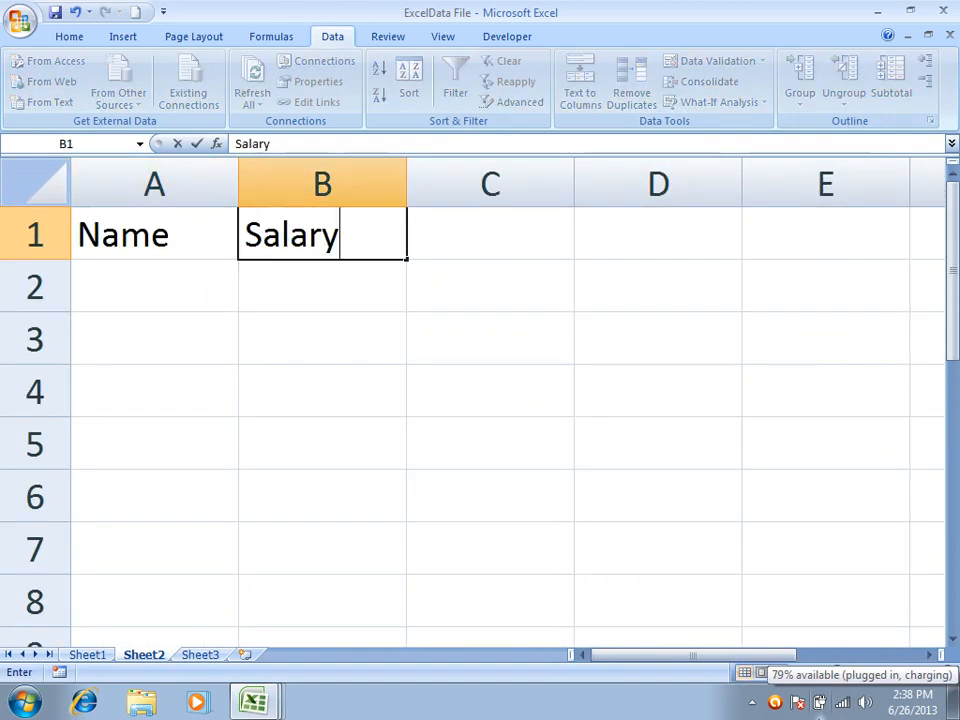
{"action": "key", "text": "Return"}
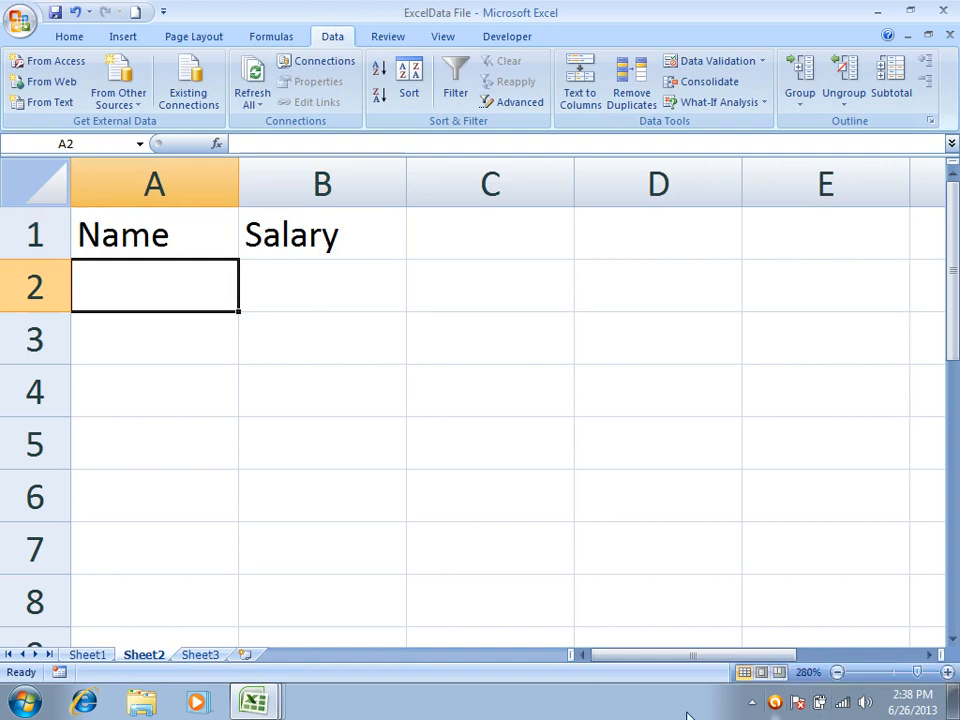
{"action": "left_click_drag", "start_coordinate": [238, 180], "coordinate": [372, 180]}
{"action": "left_click_drag", "start_coordinate": [540, 172], "coordinate": [586, 184]}
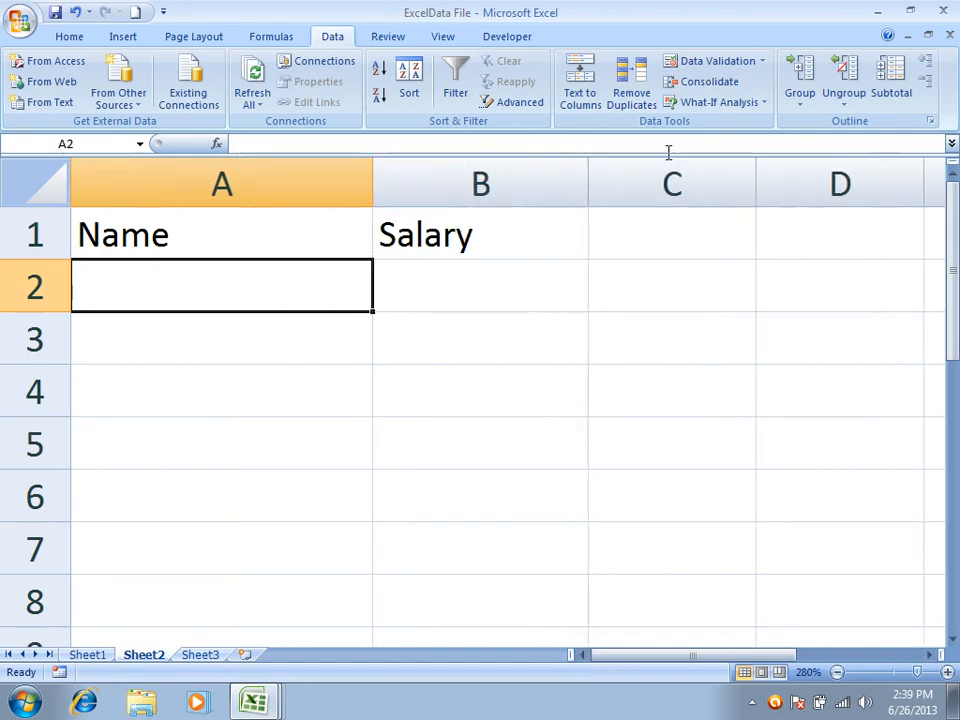
Apply a Custom data validation rule to cell A2 with the formula =istext(A2)
{"action": "left_click", "coordinate": [697, 62]}
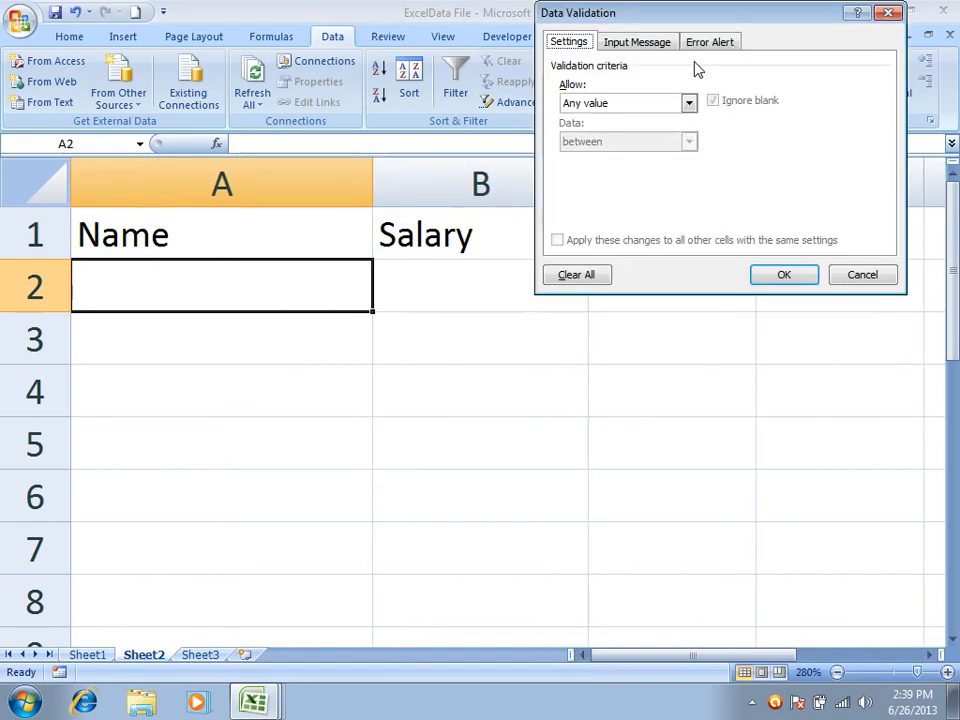
{"action": "left_click", "coordinate": [632, 104]}
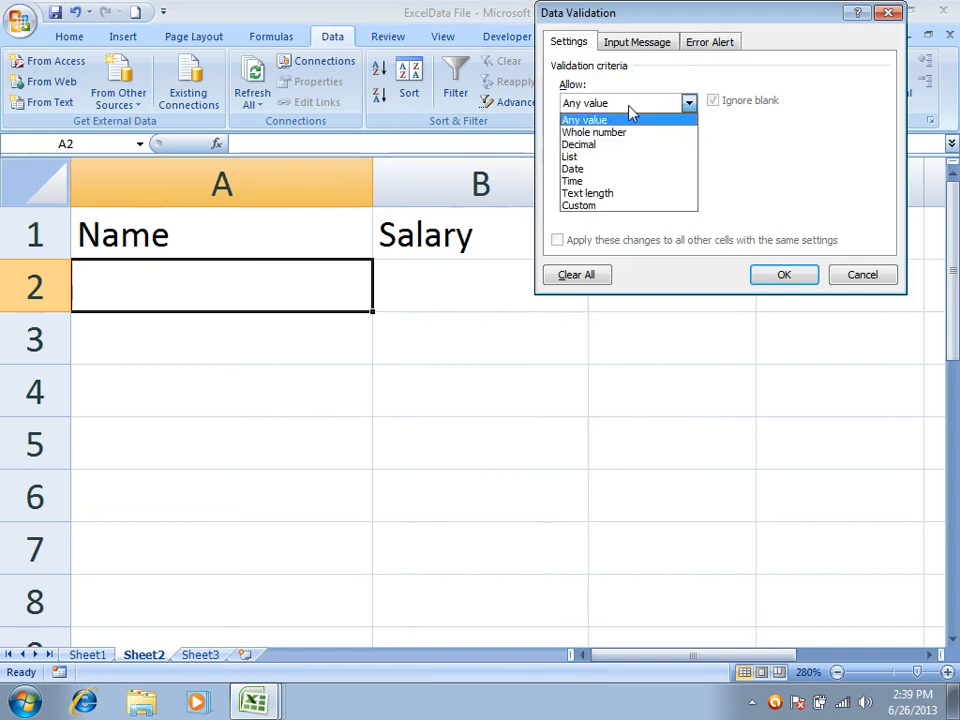
{"action": "left_click", "coordinate": [606, 205]}
{"action": "left_click", "coordinate": [654, 178]}
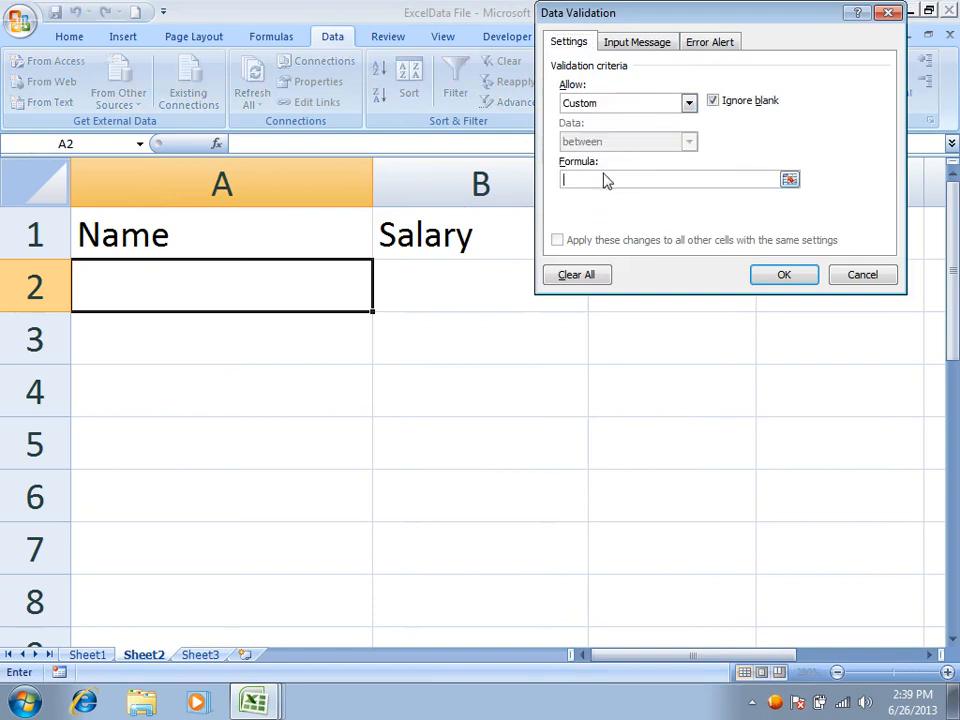
{"action": "type", "text": "=istext"}
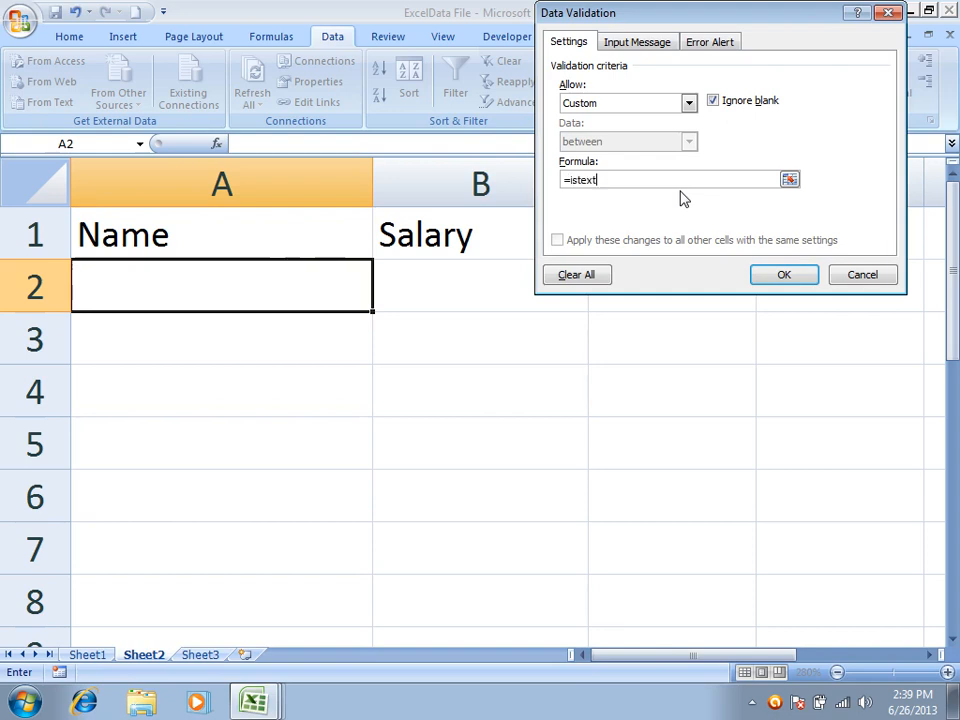
{"action": "type", "text": "("}
{"action": "left_click", "coordinate": [333, 278]}
{"action": "type", "text": ")"}
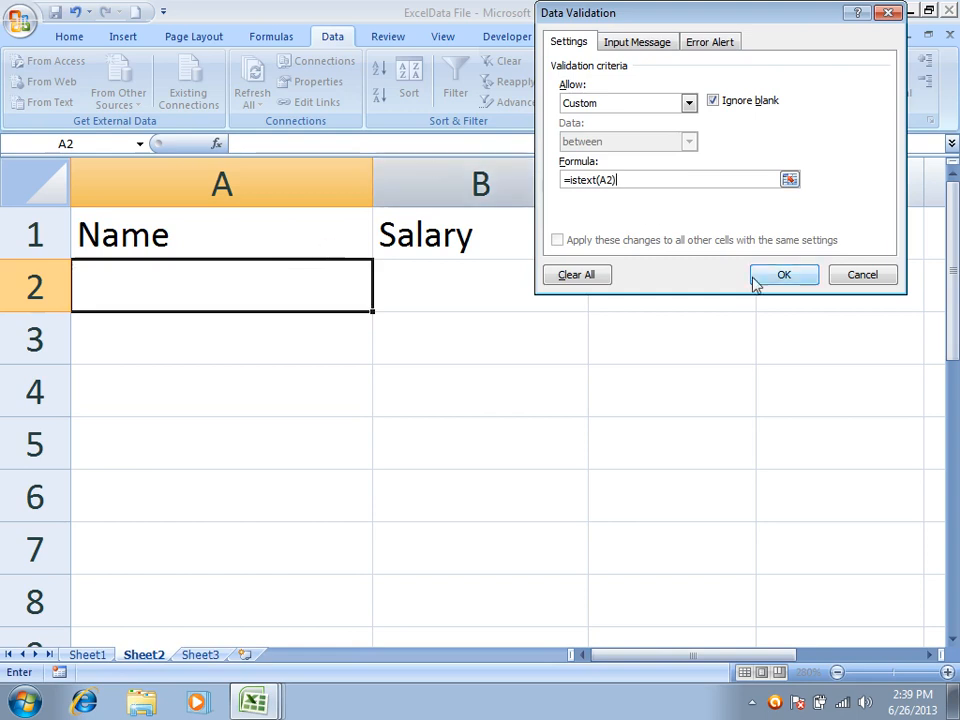
{"action": "left_click", "coordinate": [795, 279]}
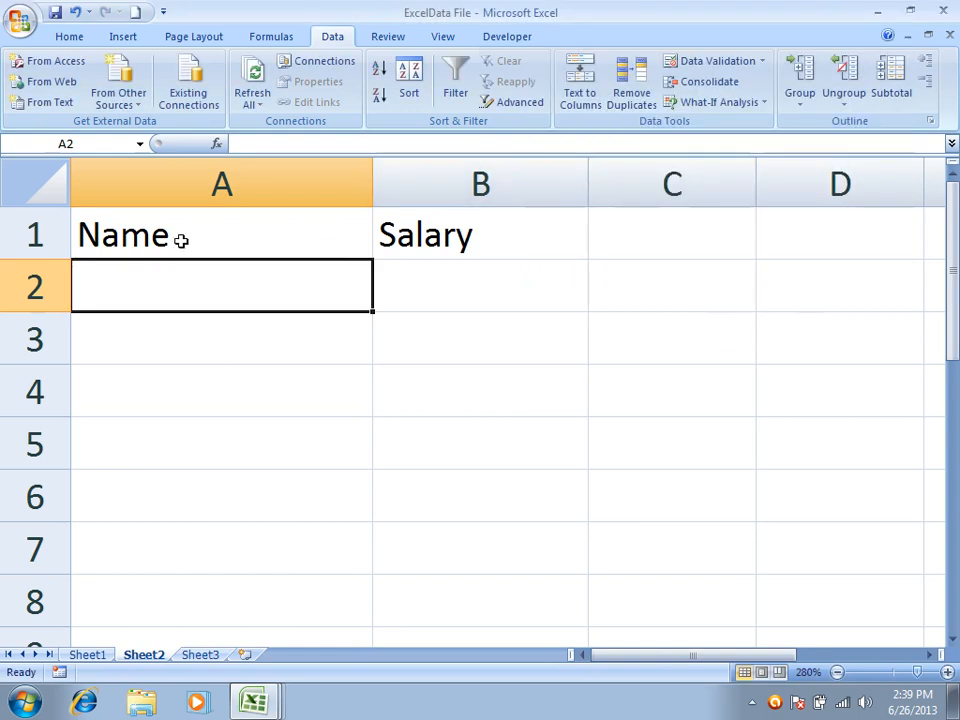
Enter a person's name in cell A2, and try to replace it with the number 23234, cancelling that entry
{"action": "type", "text": "ahmad"}
{"action": "key", "text": "Return"}
{"action": "key", "text": "Up"}
{"action": "type", "text": "23"}
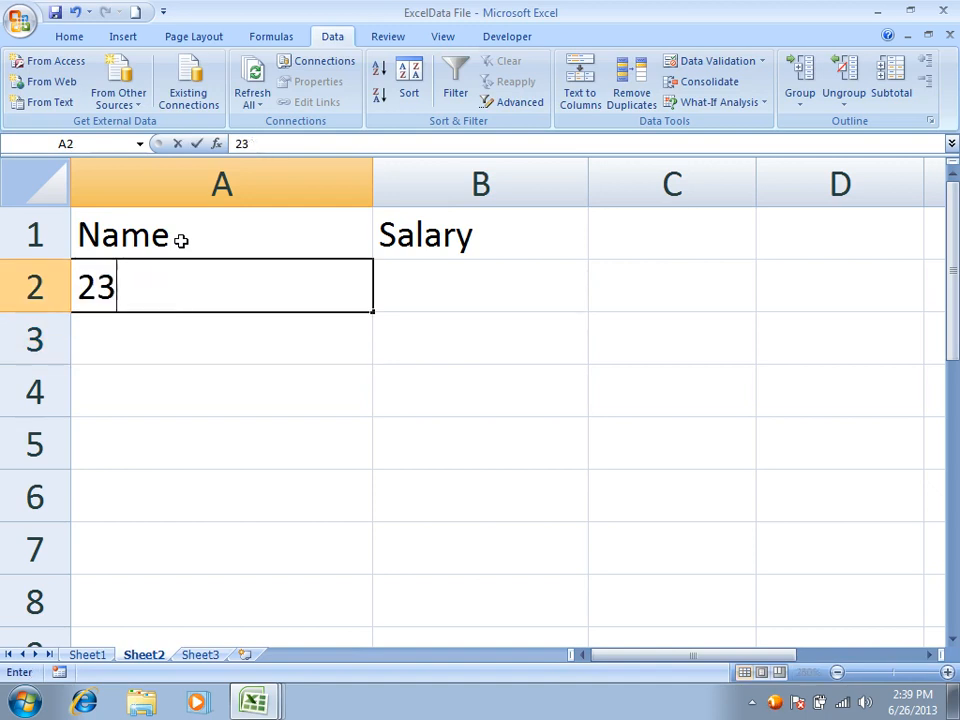
{"action": "type", "text": "234"}
{"action": "key", "text": "Return"}
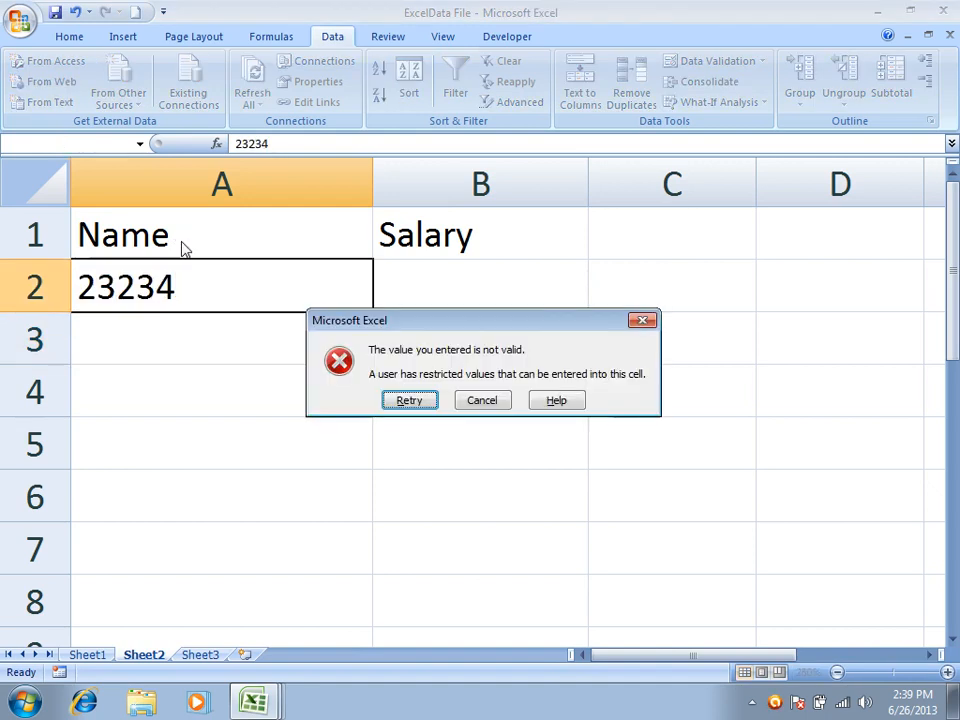
{"action": "key", "text": "Escape"}
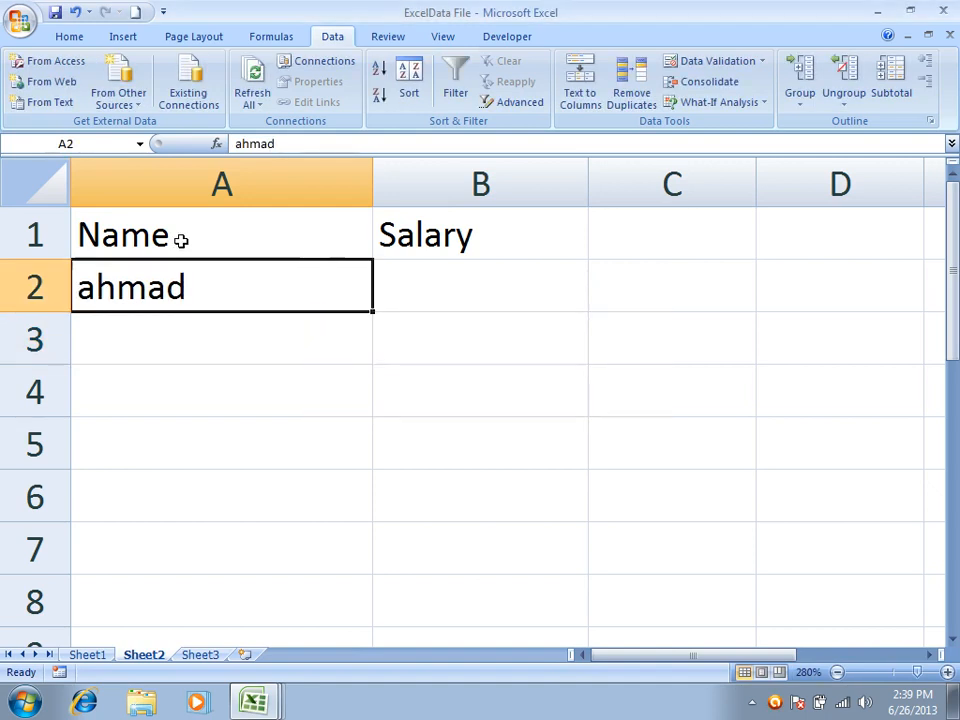
Apply a Custom data validation rule to cell B2 with the formula =isnumber(B2)
{"action": "key", "text": "Right"}
{"action": "left_click", "coordinate": [744, 63]}
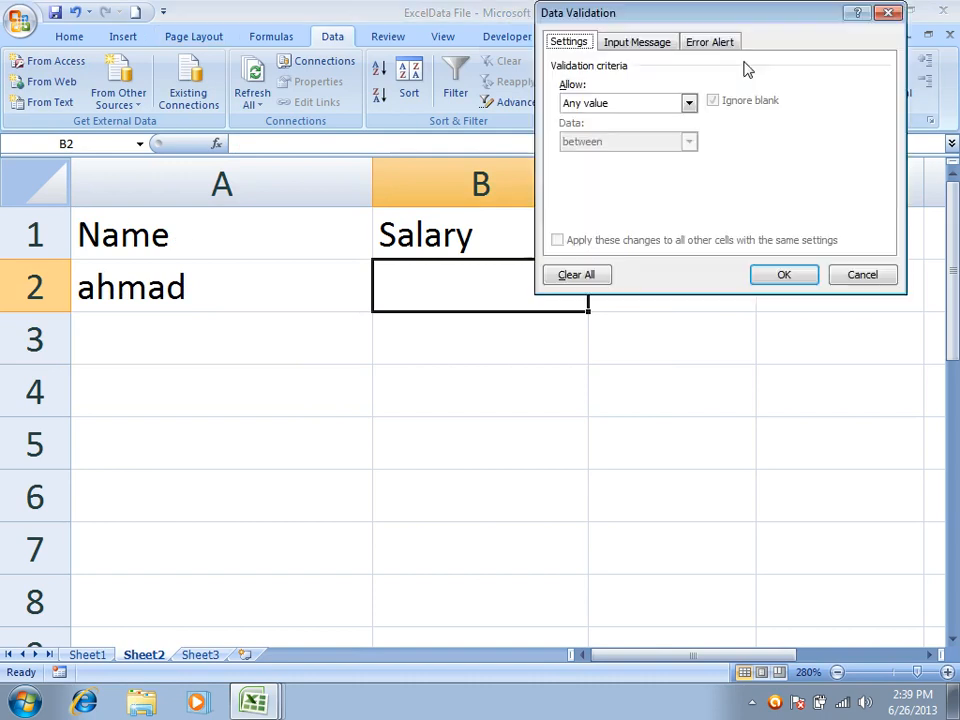
{"action": "left_click", "coordinate": [621, 104]}
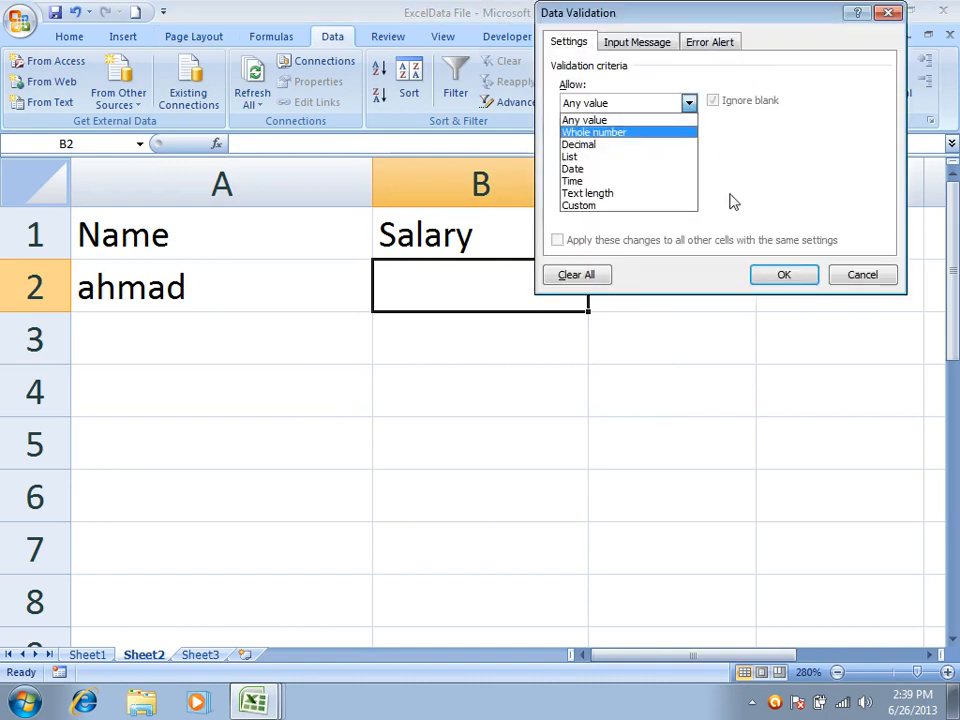
{"action": "left_click", "coordinate": [603, 205]}
{"action": "left_click", "coordinate": [659, 178]}
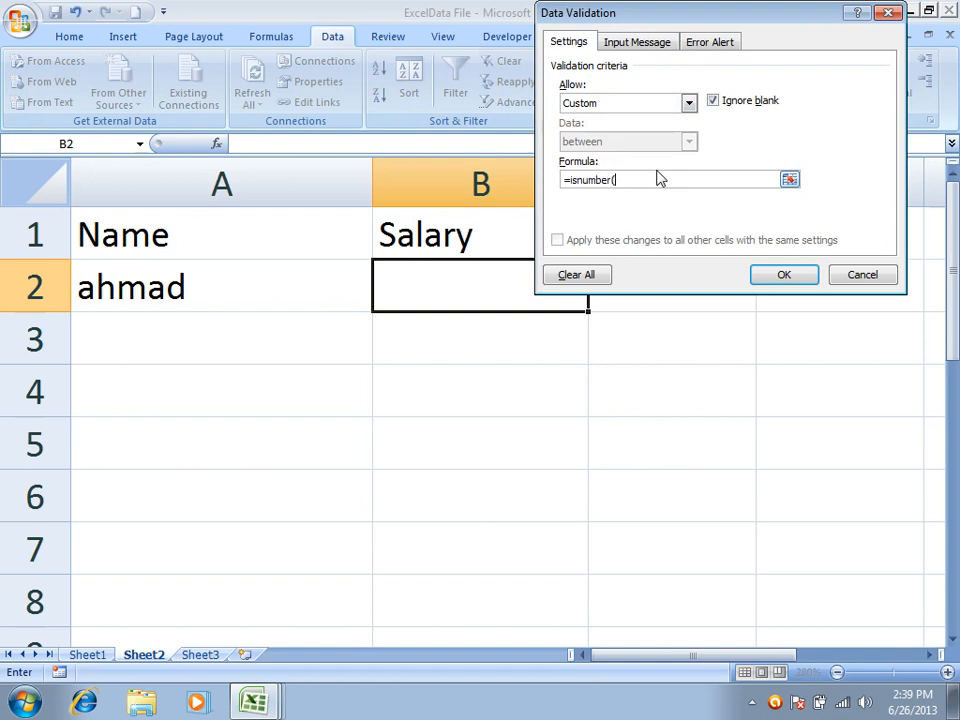
{"action": "type", "text": "=isnumber("}
{"action": "left_click", "coordinate": [505, 294]}
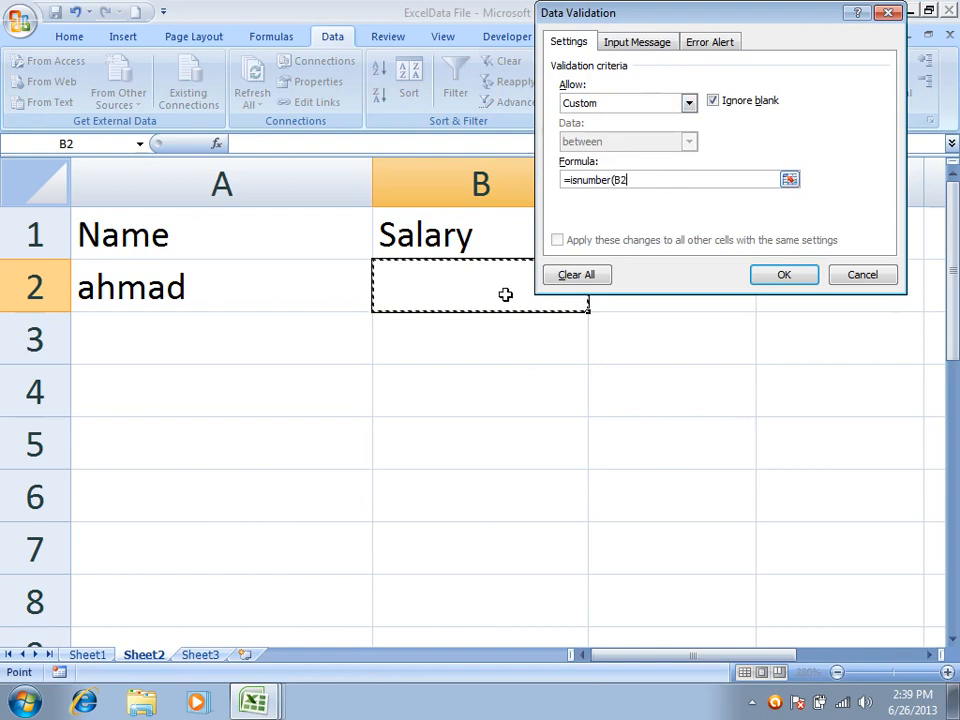
{"action": "type", "text": ")"}
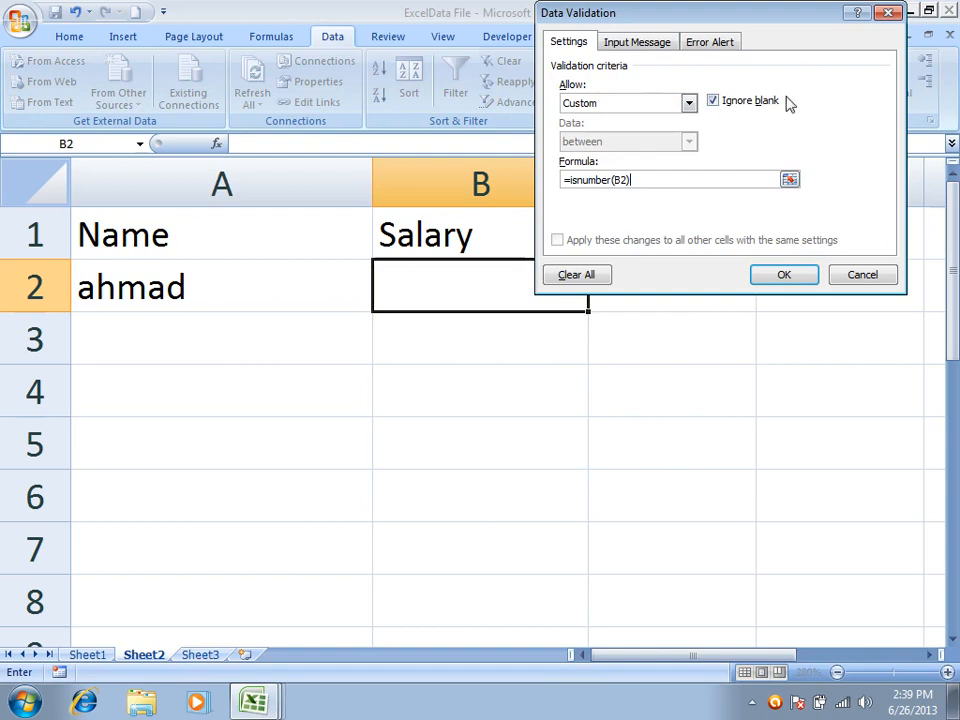
{"action": "left_click", "coordinate": [778, 278]}
Enter 34234 in cell B2, and try to replace it with the text sdf, cancelling that entry
{"action": "type", "text": "34234"}
{"action": "key", "text": "Return"}
{"action": "key", "text": "Up"}
{"action": "type", "text": "sdf"}
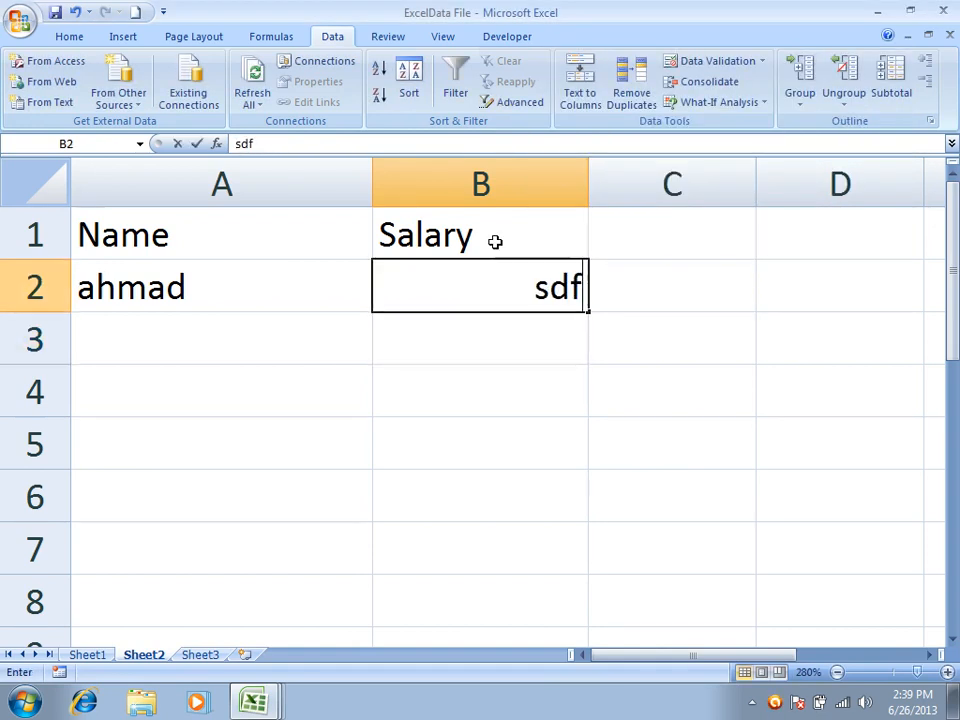
{"action": "key", "text": "Return"}
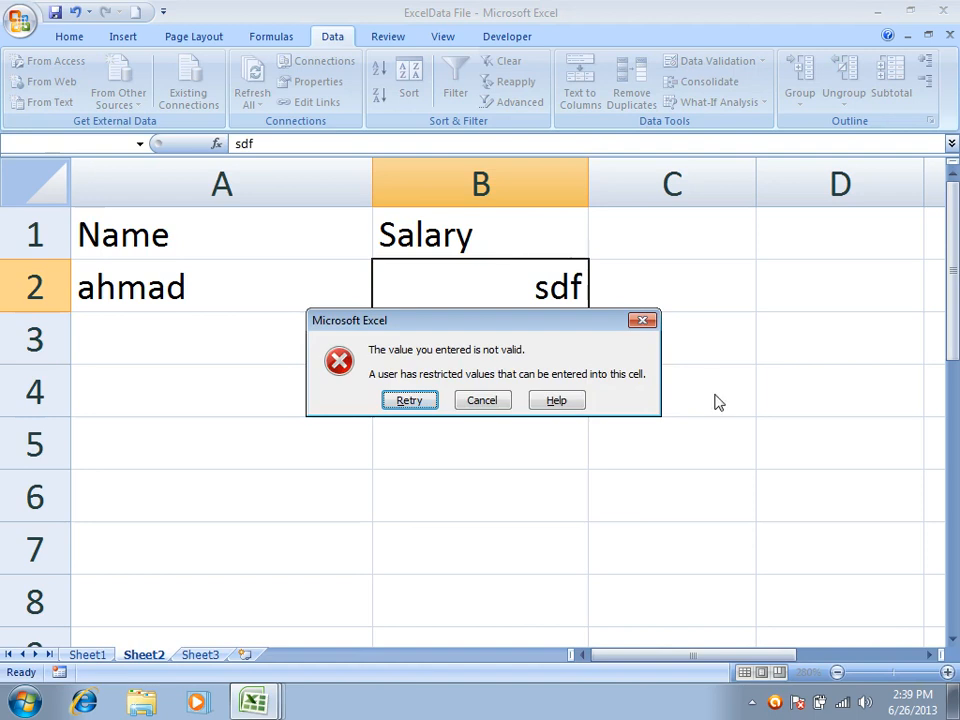
{"action": "left_click", "coordinate": [489, 402]}
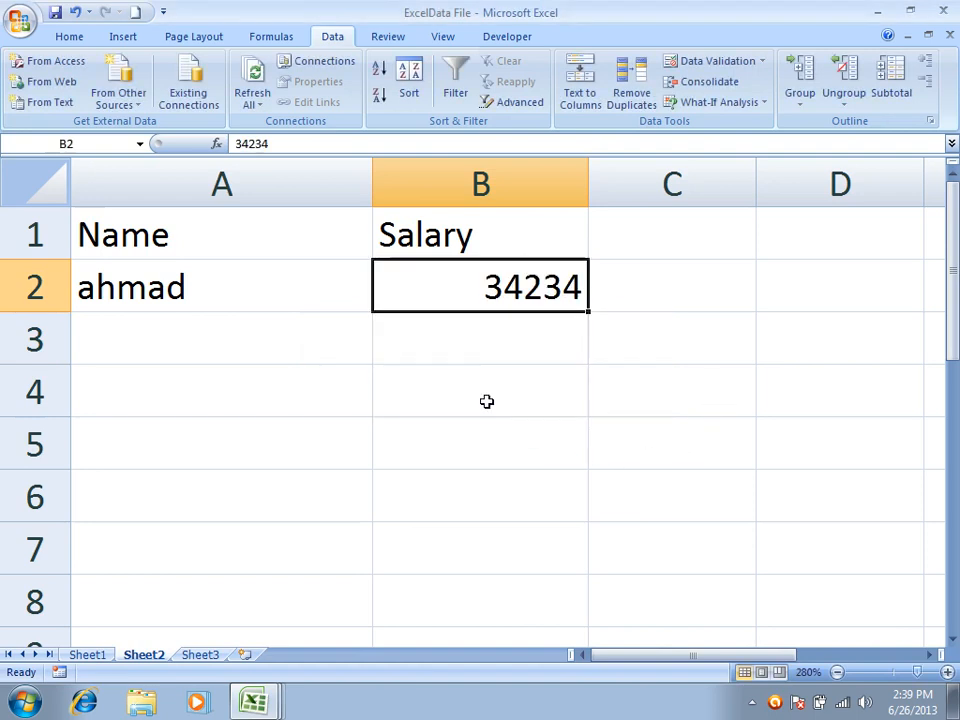
Clear the validation circles with cell B2 selected, and again with cell A2 selected
{"action": "left_click", "coordinate": [764, 64]}
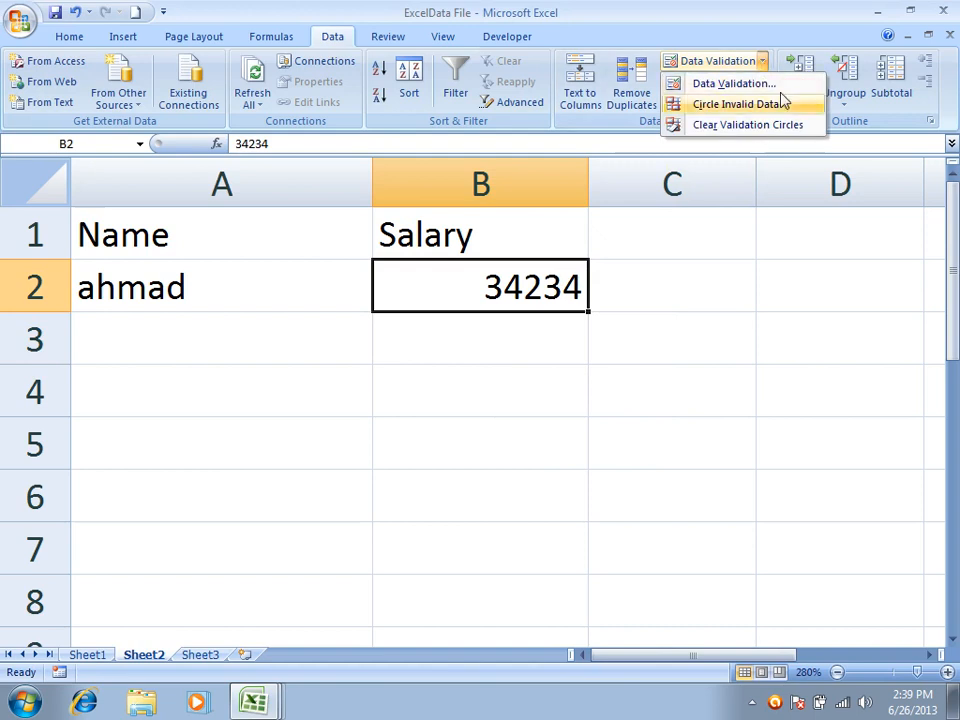
{"action": "left_click", "coordinate": [729, 126]}
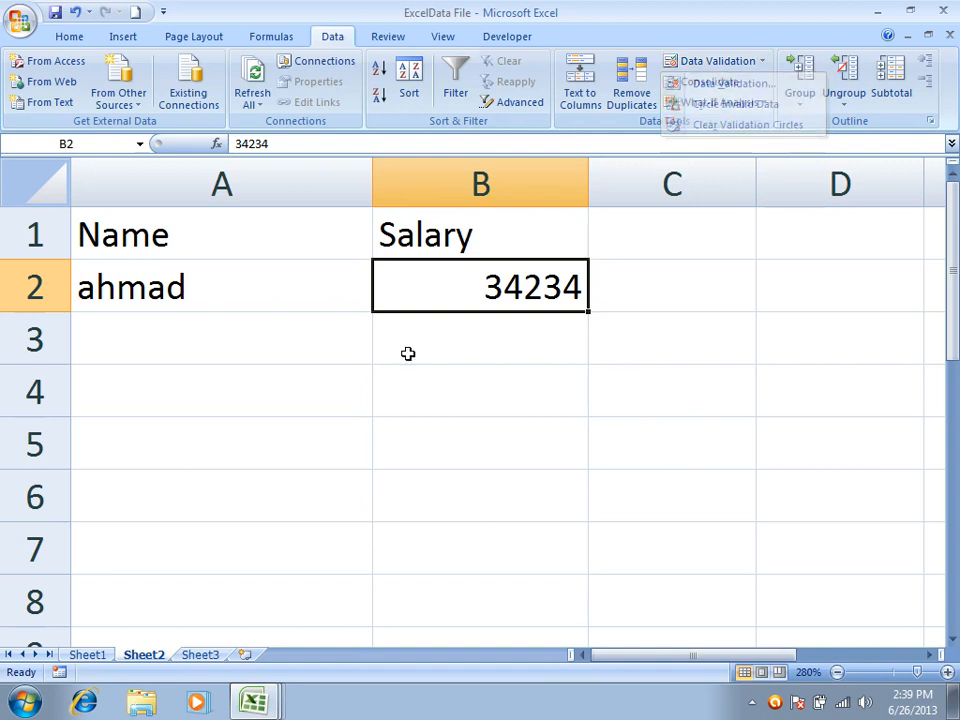
{"action": "left_click", "coordinate": [249, 281]}
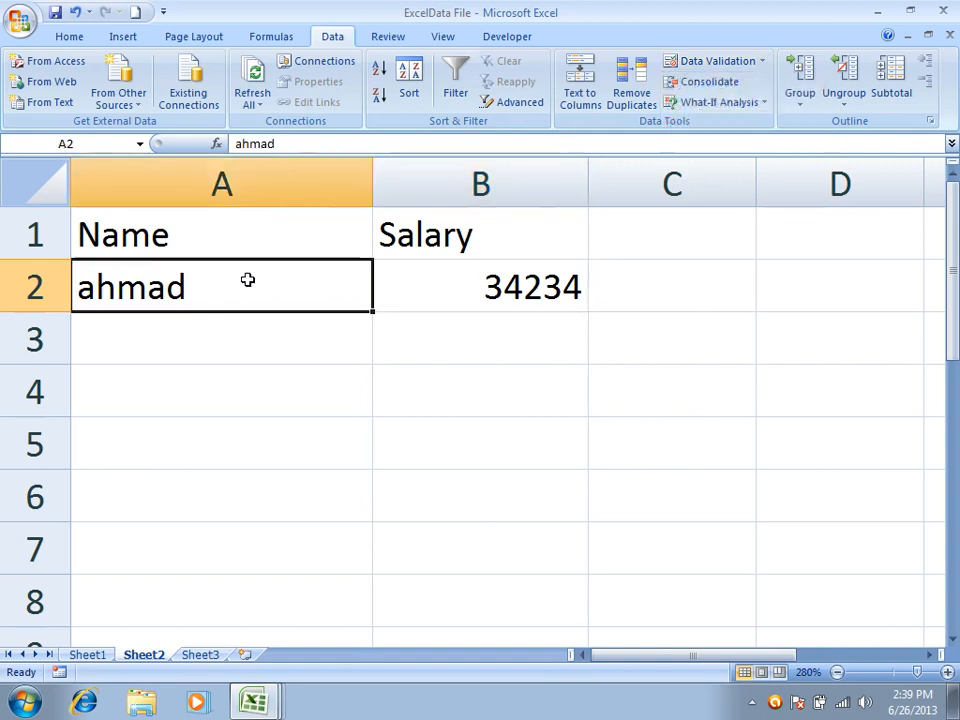
{"action": "left_click", "coordinate": [762, 62]}
{"action": "left_click", "coordinate": [700, 127]}
Try to enter the number 234234 in cell A2, cancel it, and enter the text asdfsdf instead
{"action": "type", "text": "234234"}
{"action": "key", "text": "Return"}
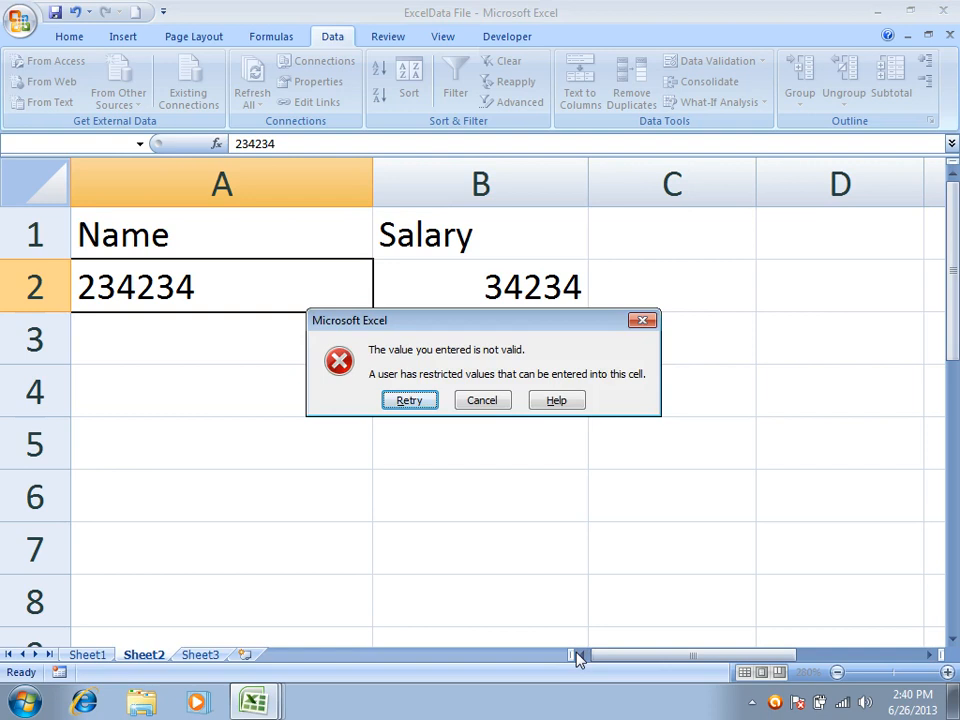
{"action": "left_click", "coordinate": [482, 400]}
{"action": "type", "text": "asdfsdf"}
{"action": "key", "text": "Return"}
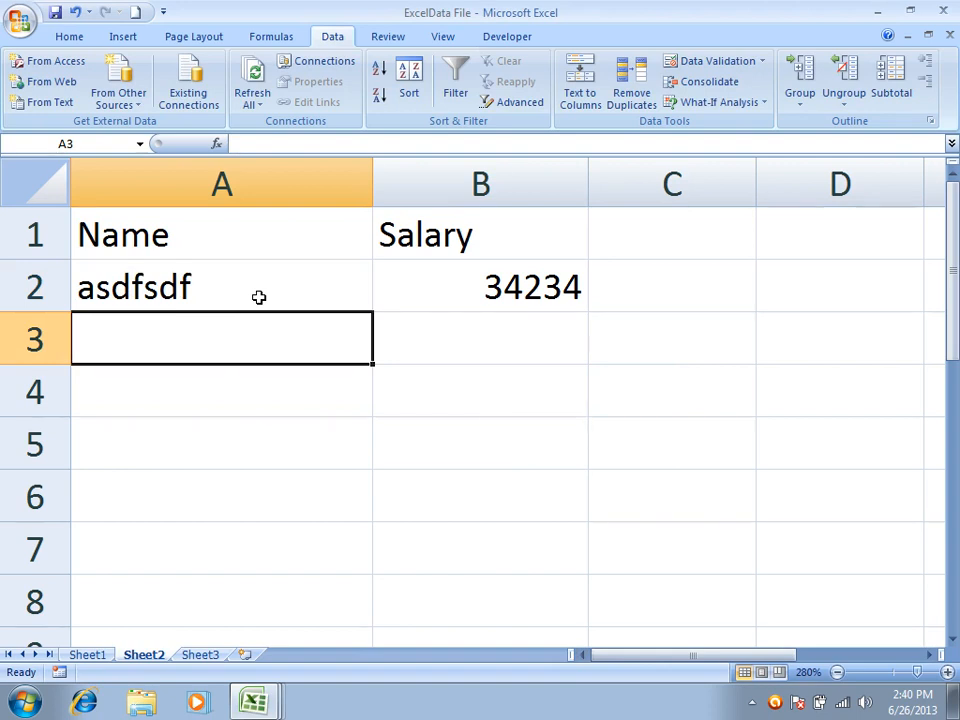
Clear the validation circles for B2, and set the cell to 234234 after cancelling an attempt to enter a person's name
{"action": "left_click", "coordinate": [512, 287]}
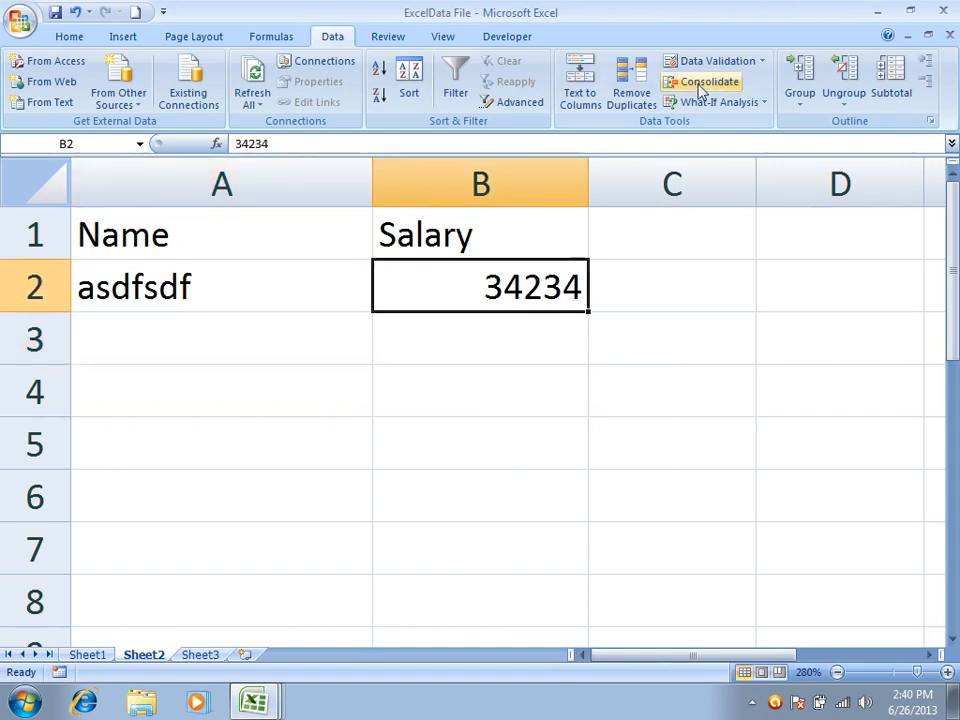
{"action": "left_click", "coordinate": [764, 61]}
{"action": "left_click", "coordinate": [740, 125]}
{"action": "type", "text": "ahmad"}
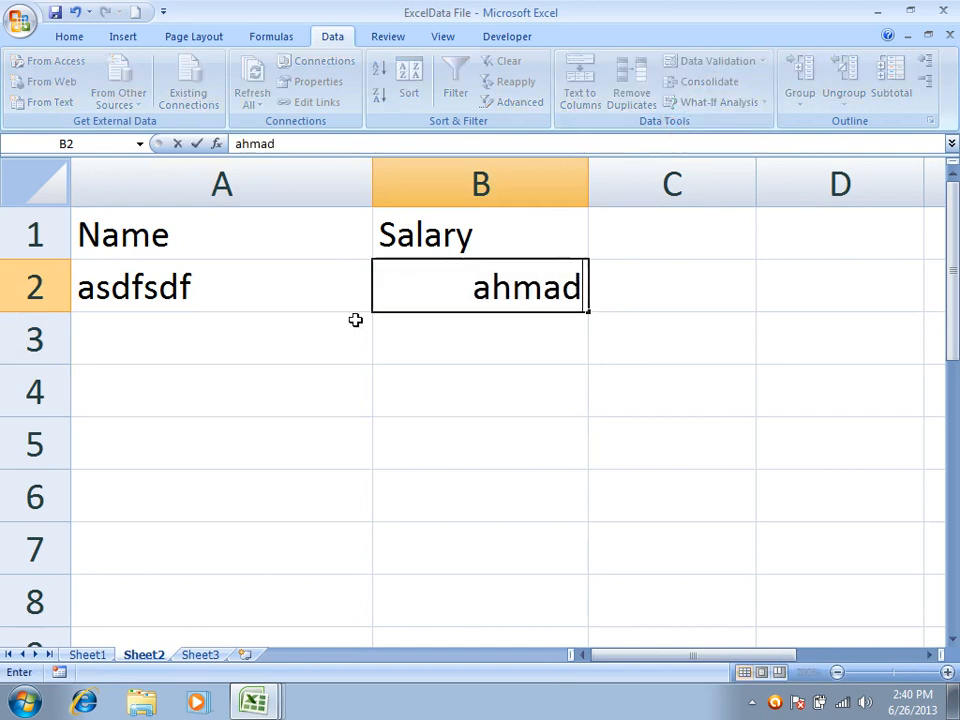
{"action": "key", "text": "Return"}
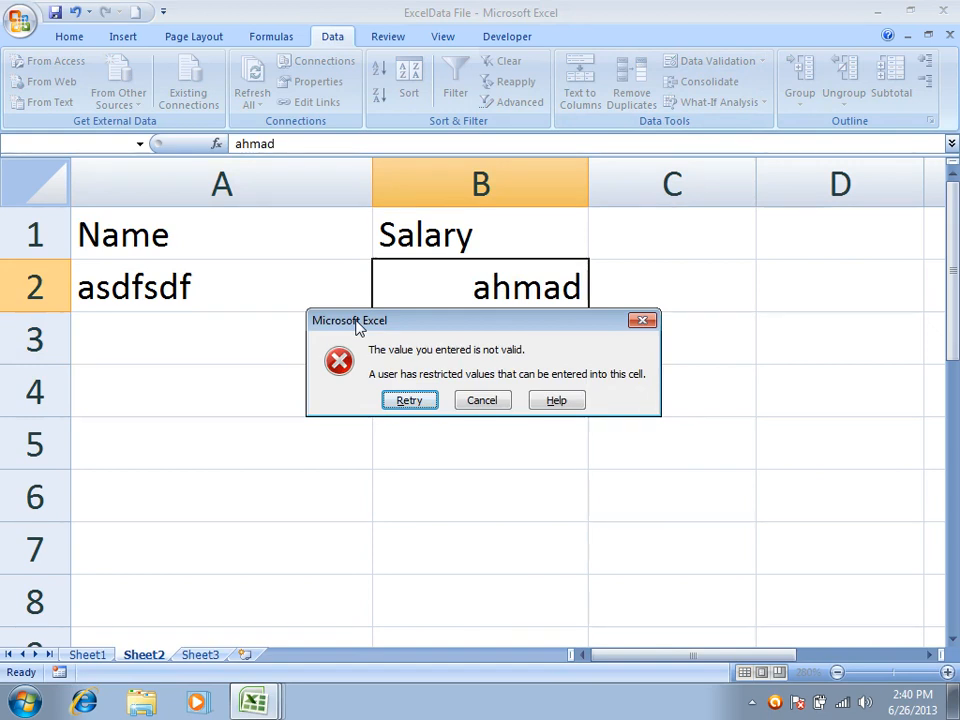
{"action": "left_click", "coordinate": [469, 398]}
{"action": "type", "text": "234234"}
{"action": "left_click", "coordinate": [506, 371]}
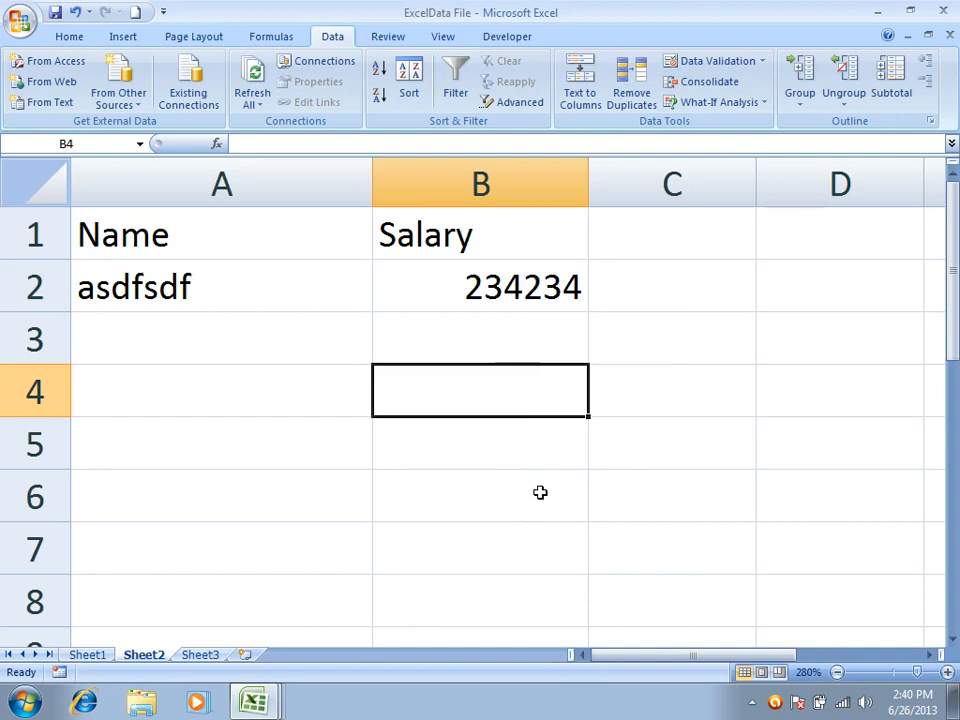
Close the ExcelData File and Book2 workbooks without saving changes, and exit the program
{"action": "left_click_drag", "start_coordinate": [216, 268], "coordinate": [535, 303]}
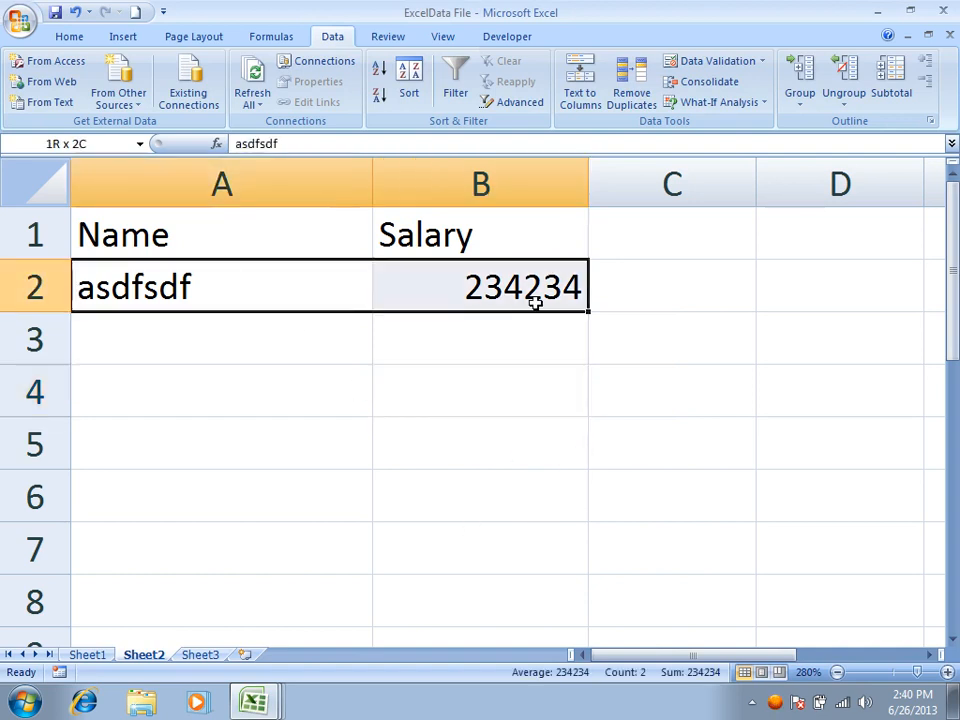
{"action": "left_click", "coordinate": [943, 11]}
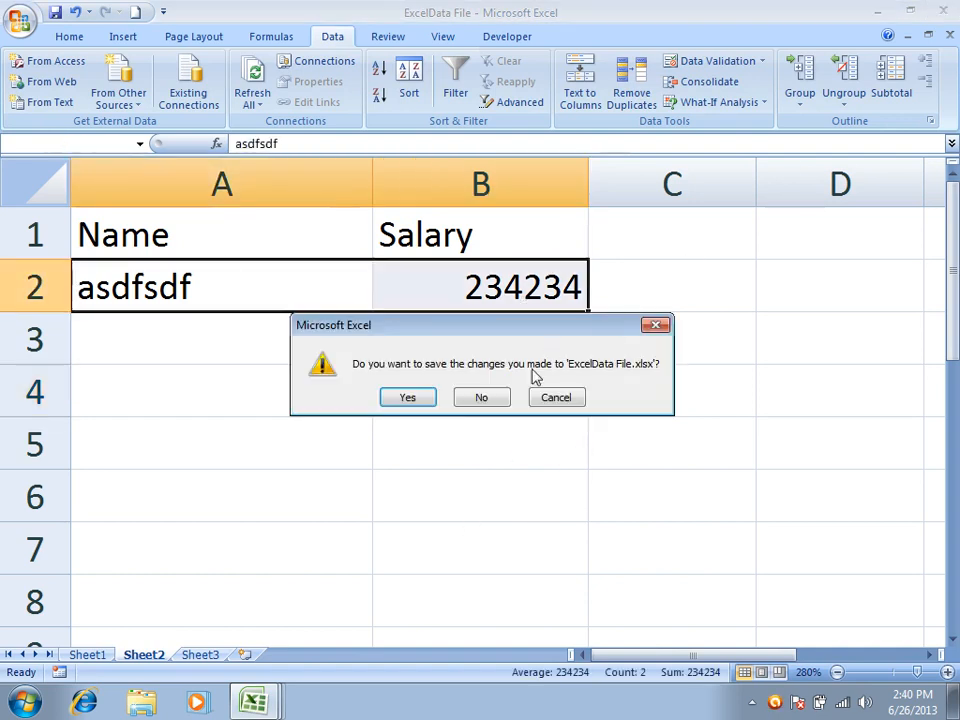
{"action": "left_click", "coordinate": [481, 397]}
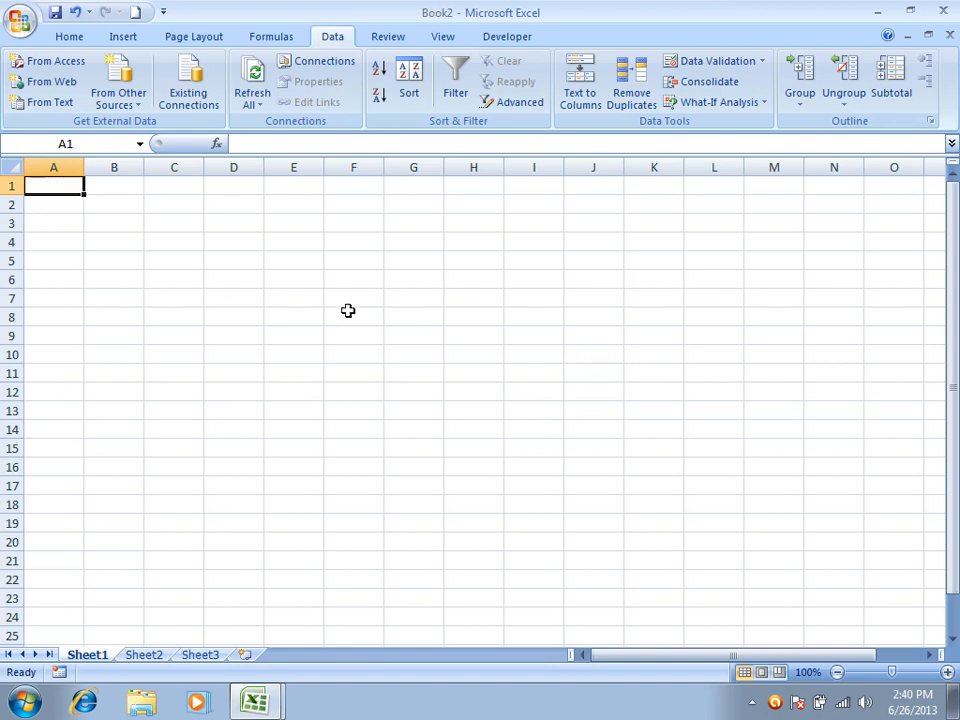
{"action": "left_click", "coordinate": [943, 11]}
{"action": "left_click", "coordinate": [943, 10]}
{"action": "left_click", "coordinate": [482, 397]}
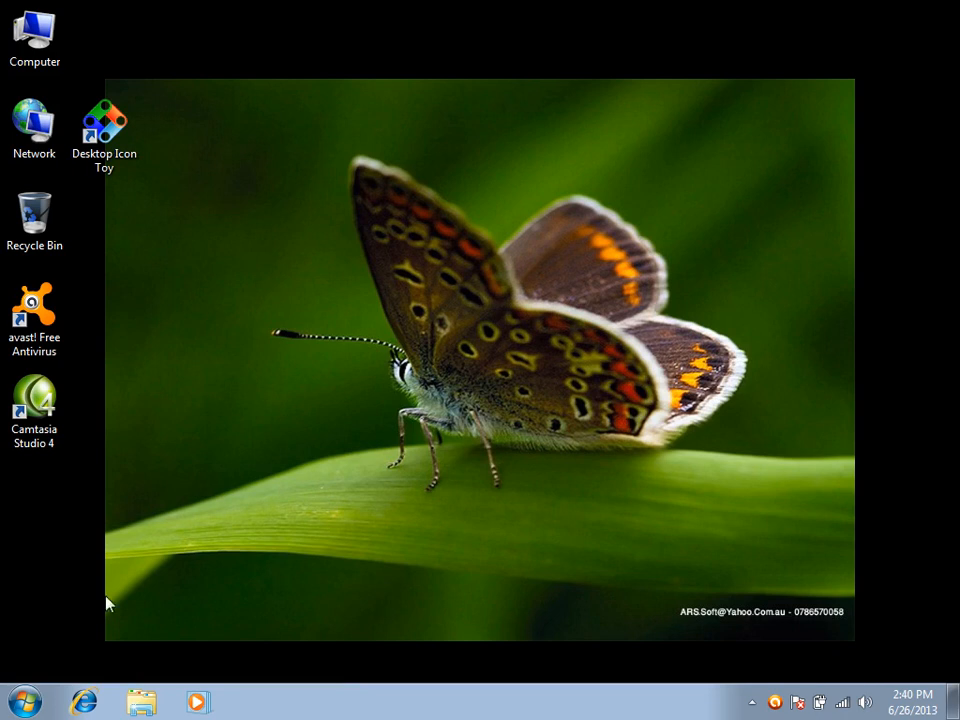
Start Excel again and open the recent workbook ExcelData File
{"action": "left_click", "coordinate": [24, 702]}
{"action": "left_click", "coordinate": [167, 222]}
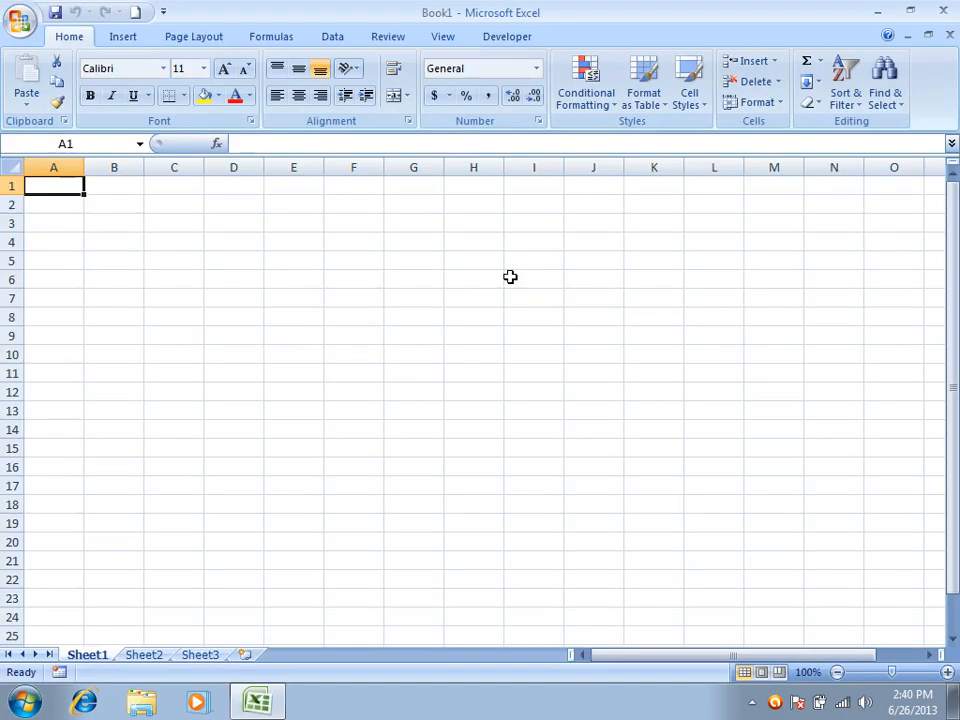
{"action": "left_click", "coordinate": [20, 19]}
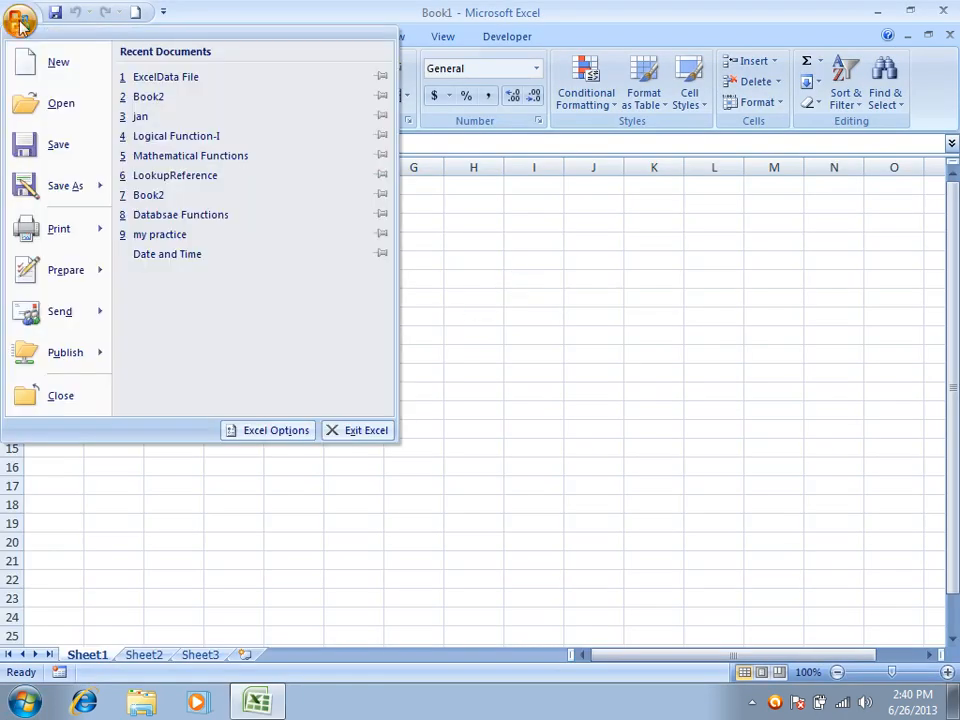
{"action": "left_click", "coordinate": [205, 82]}
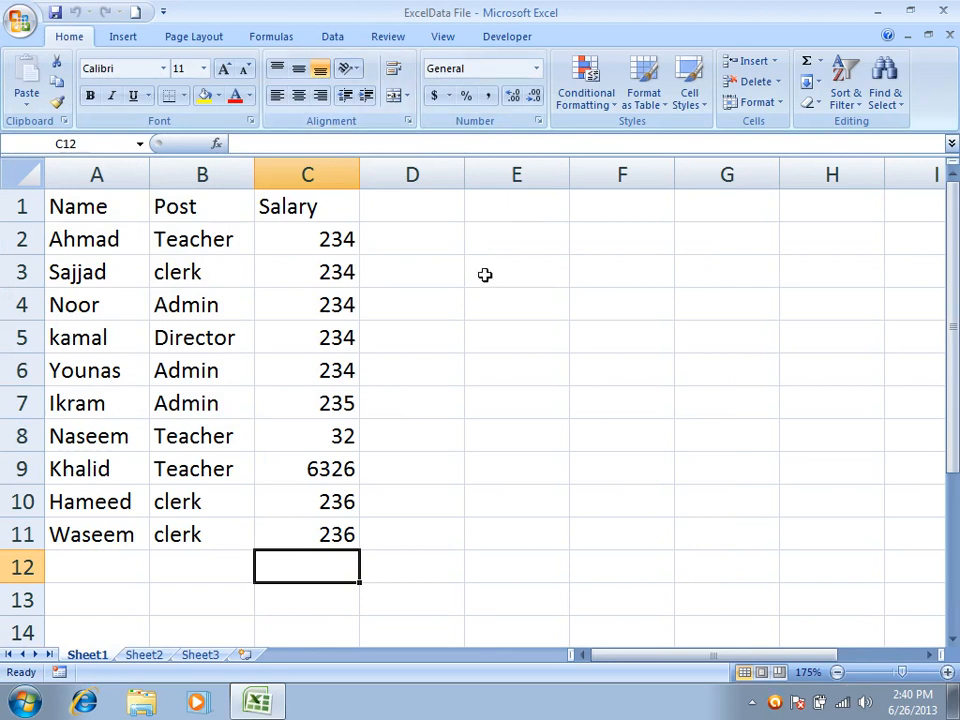
Add the header Age in cell D1 beside the Salary column
{"action": "left_click", "coordinate": [398, 206]}
{"action": "type", "text": "Age"}
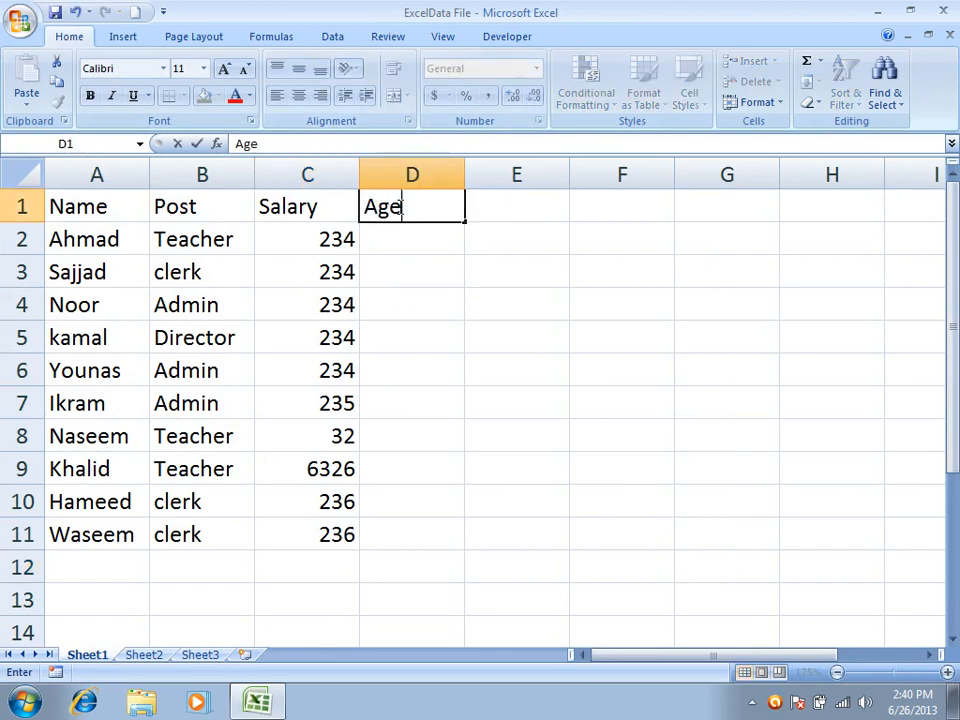
{"action": "key", "text": "Return"}
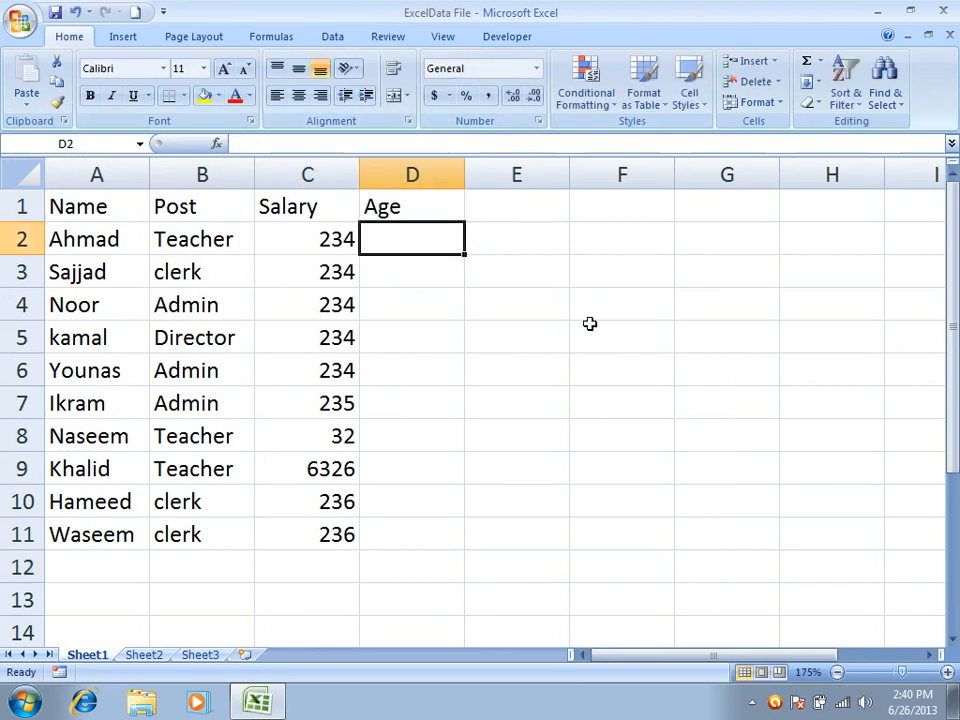
Enter the age limits 20 in cell E2 and 80 in cell E3
{"action": "left_click", "coordinate": [520, 204]}
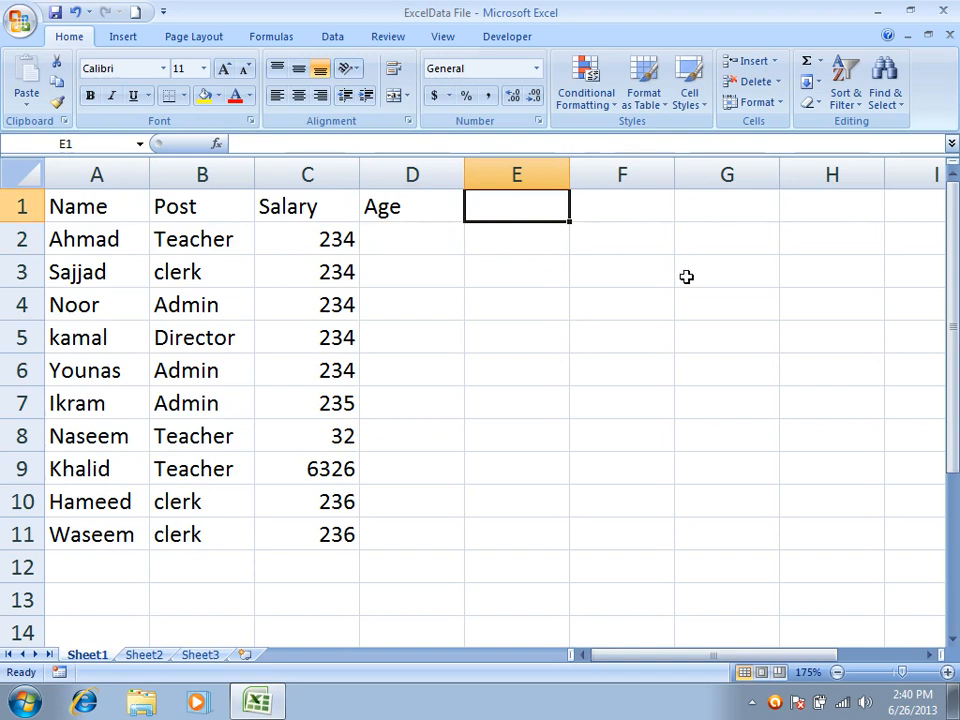
{"action": "left_click", "coordinate": [549, 244]}
{"action": "type", "text": "20"}
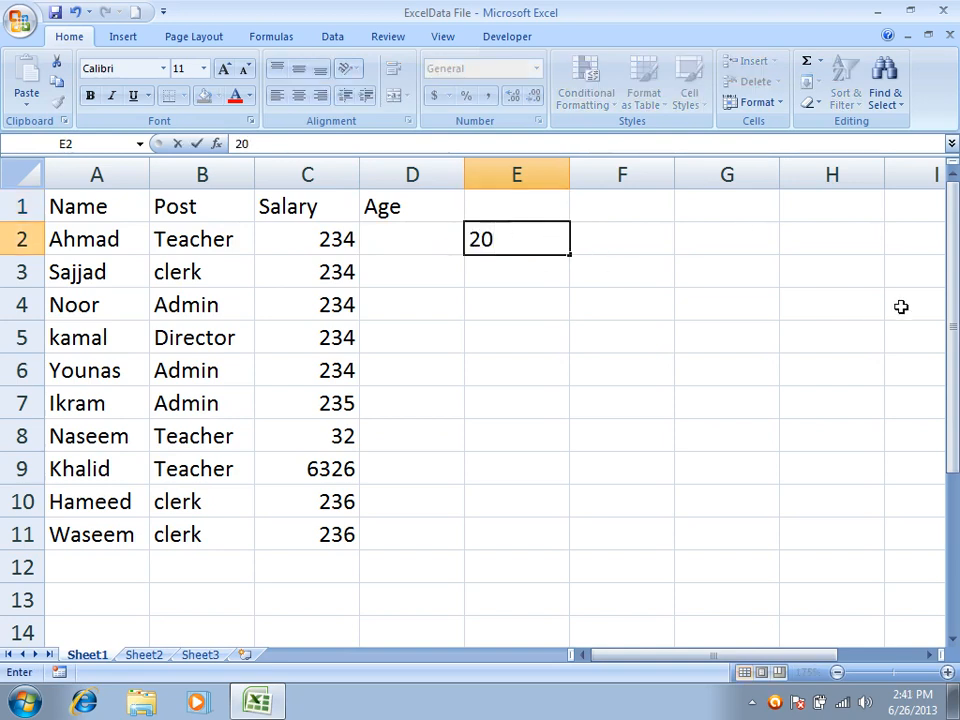
{"action": "key", "text": "Return"}
{"action": "type", "text": "80"}
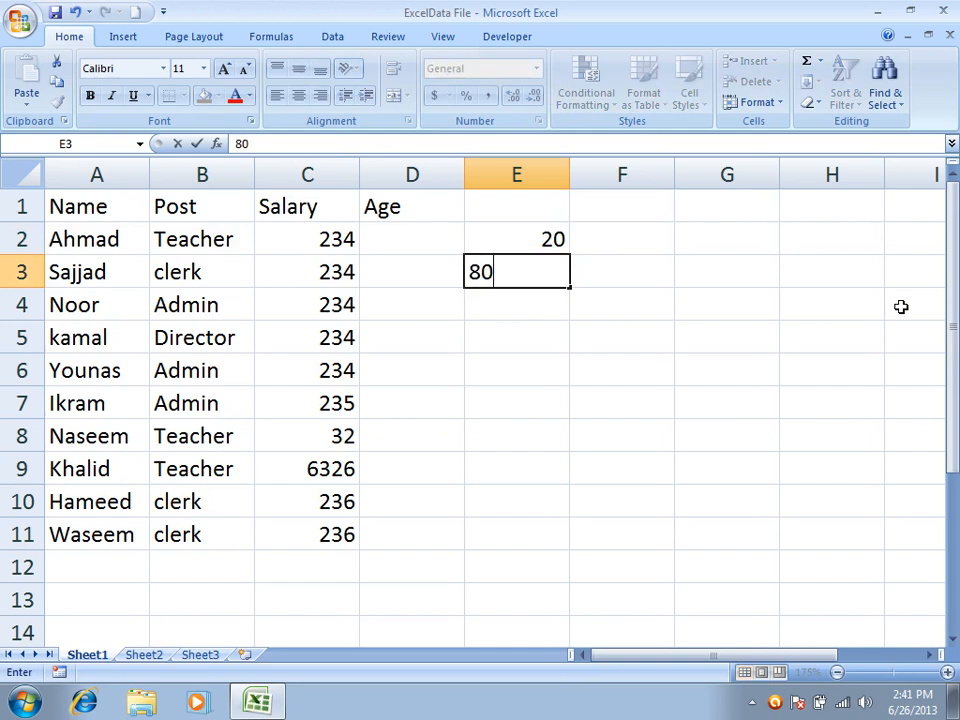
{"action": "key", "text": "Return"}
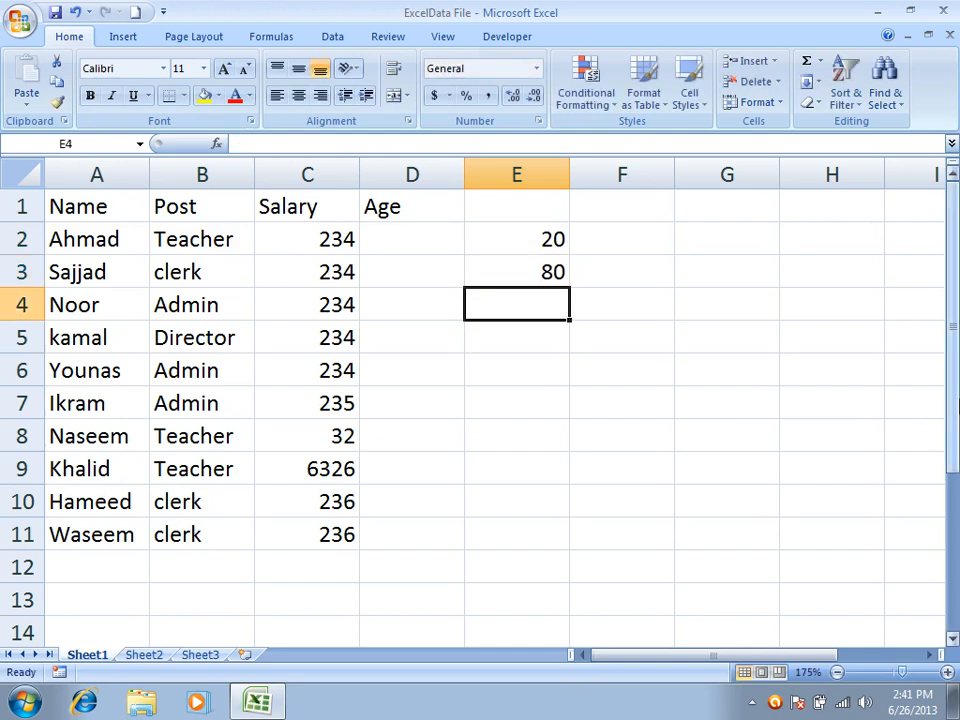
Set up a Whole number data validation rule for D2:D11 using the between condition with a minimum of 20
{"action": "left_click_drag", "start_coordinate": [407, 245], "coordinate": [437, 524]}
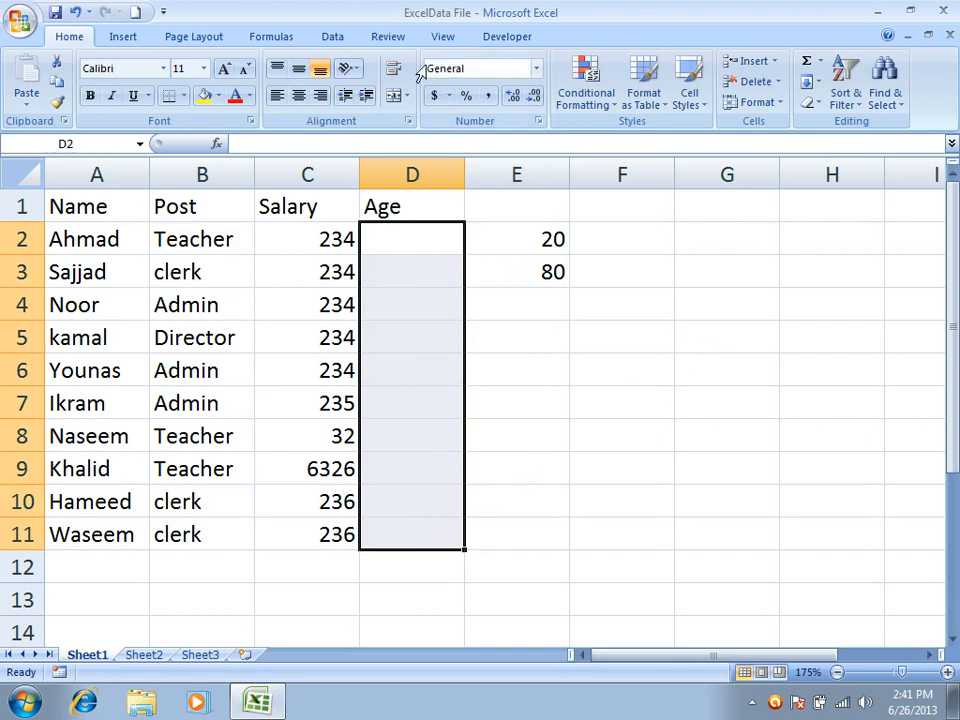
{"action": "left_click", "coordinate": [340, 35]}
{"action": "left_click", "coordinate": [707, 63]}
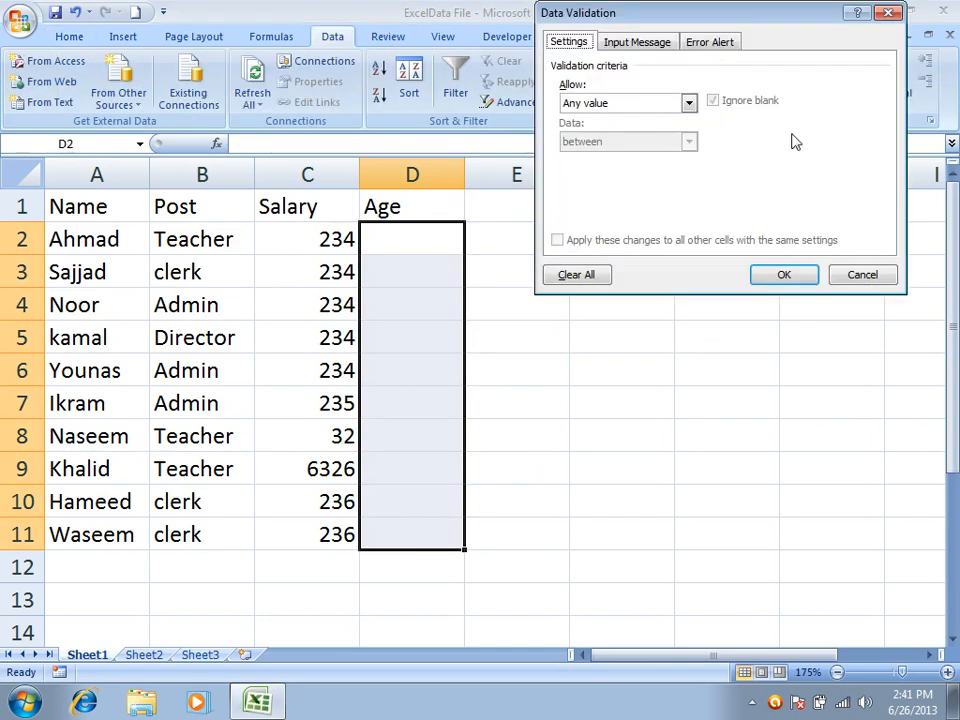
{"action": "left_click", "coordinate": [593, 103]}
{"action": "left_click", "coordinate": [605, 132]}
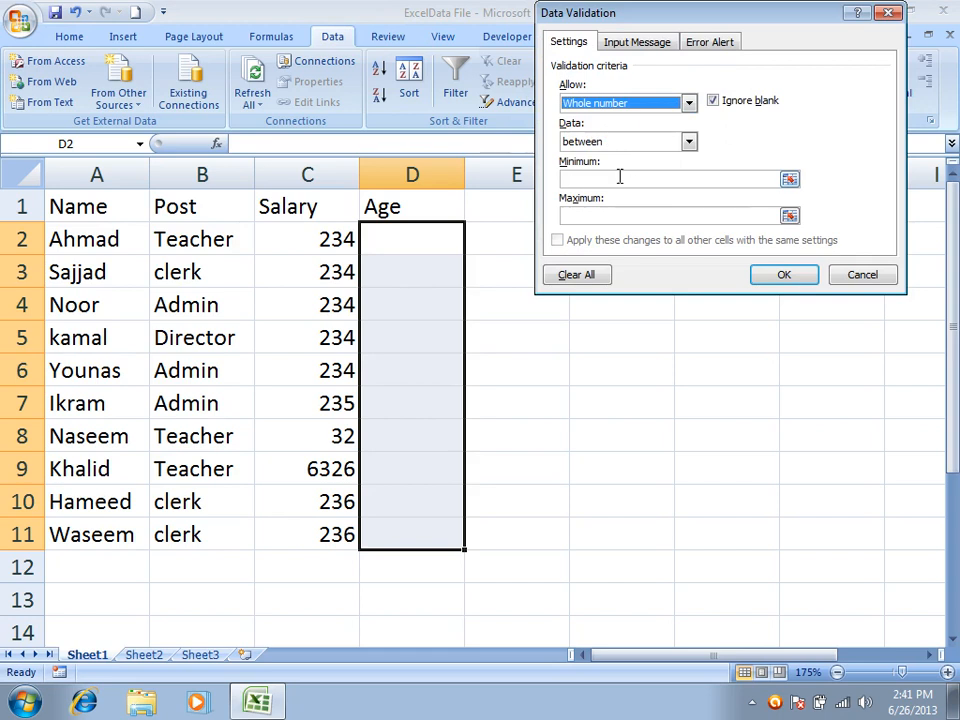
{"action": "left_click", "coordinate": [619, 177]}
{"action": "key", "text": "Tab"}
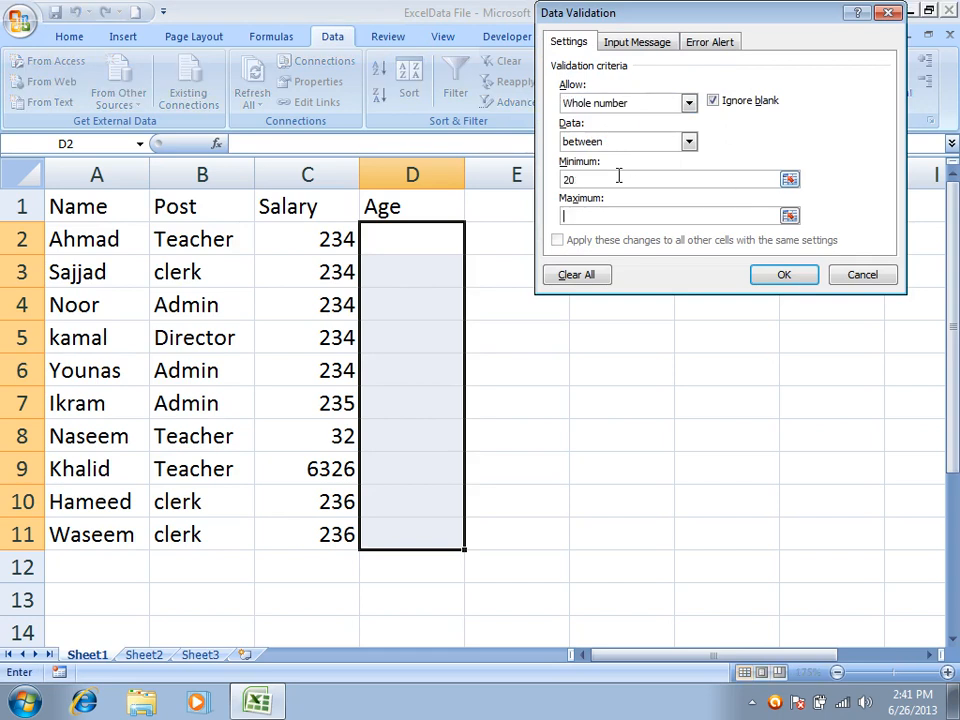
Set the validation rule's error alert style to Warning and apply the rule to the Age cells
{"action": "left_click", "coordinate": [712, 41]}
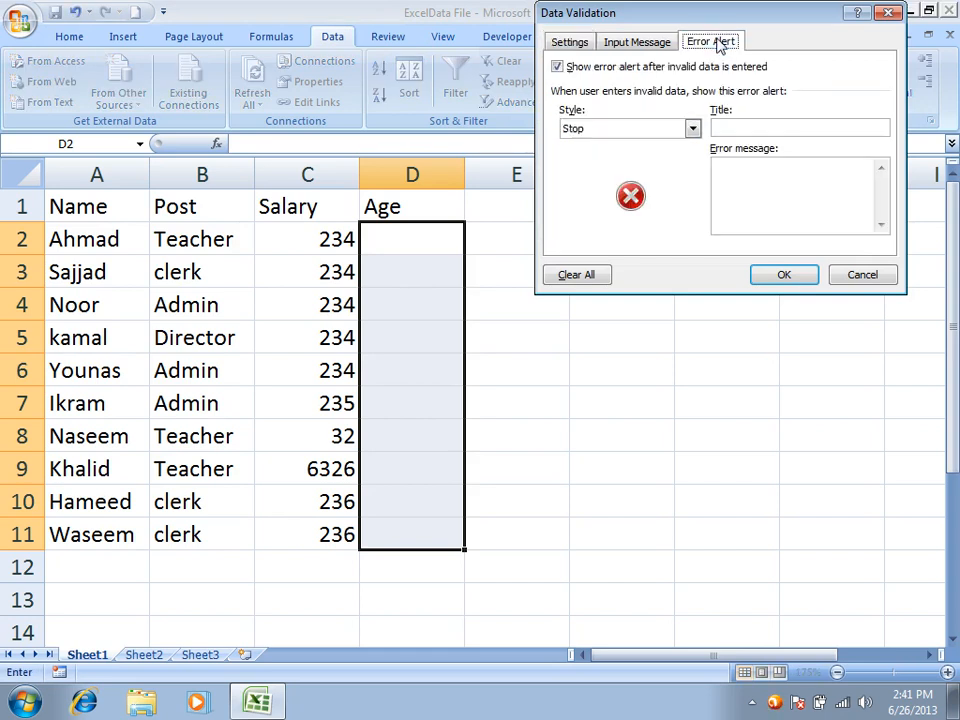
{"action": "left_click", "coordinate": [595, 130]}
{"action": "left_click", "coordinate": [590, 157]}
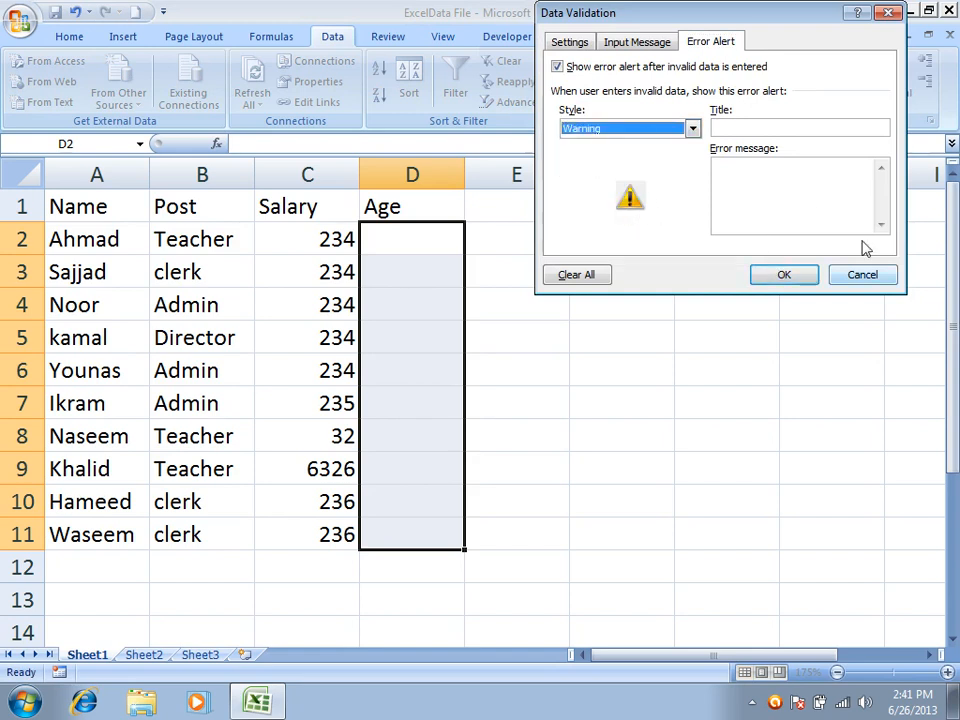
{"action": "left_click", "coordinate": [780, 274]}
Enter the ages 20 in cell D2 and 50 in cell D3
{"action": "left_click", "coordinate": [390, 235]}
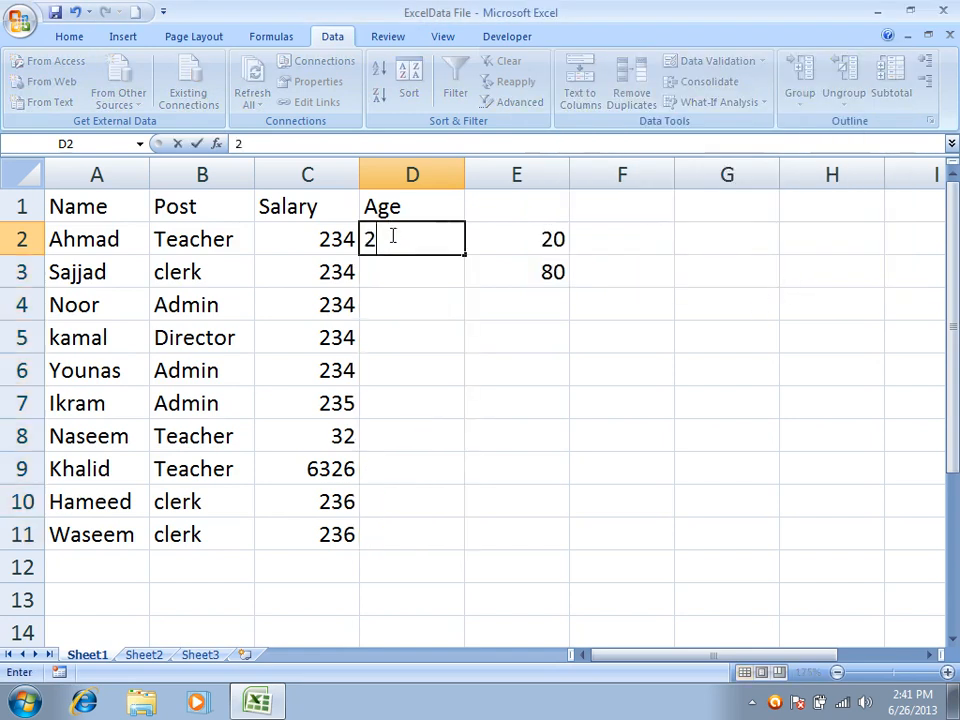
{"action": "type", "text": "20"}
{"action": "key", "text": "Return"}
{"action": "type", "text": "50"}
{"action": "key", "text": "Return"}
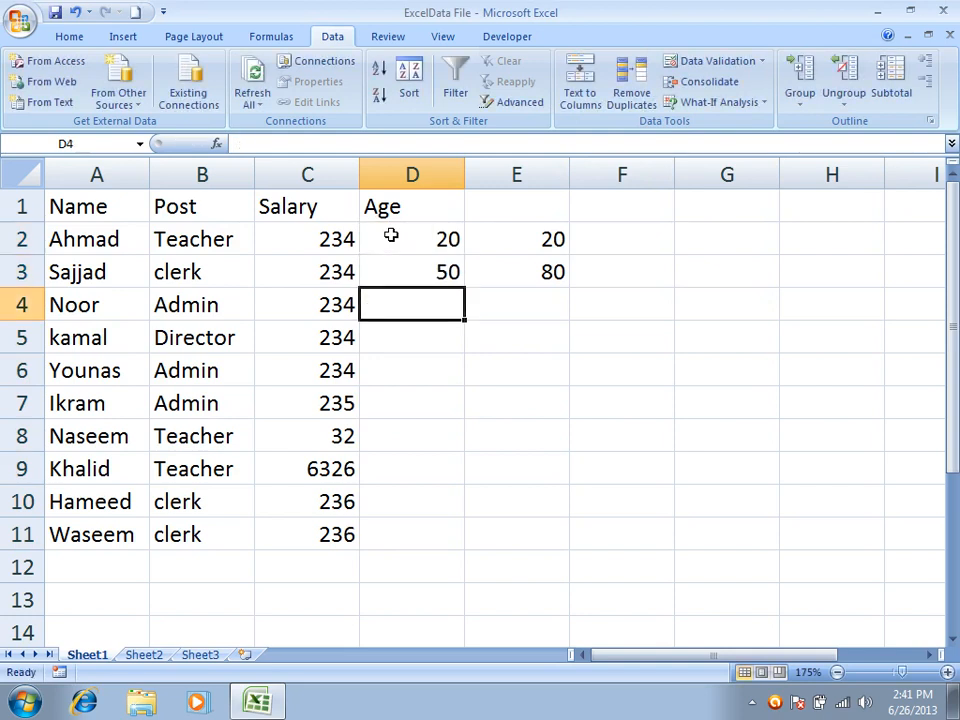
Try to enter 189 in cell D4, cancel it, and enter 18 instead, choosing to continue despite the validation warning
{"action": "type", "text": "189"}
{"action": "key", "text": "Return"}
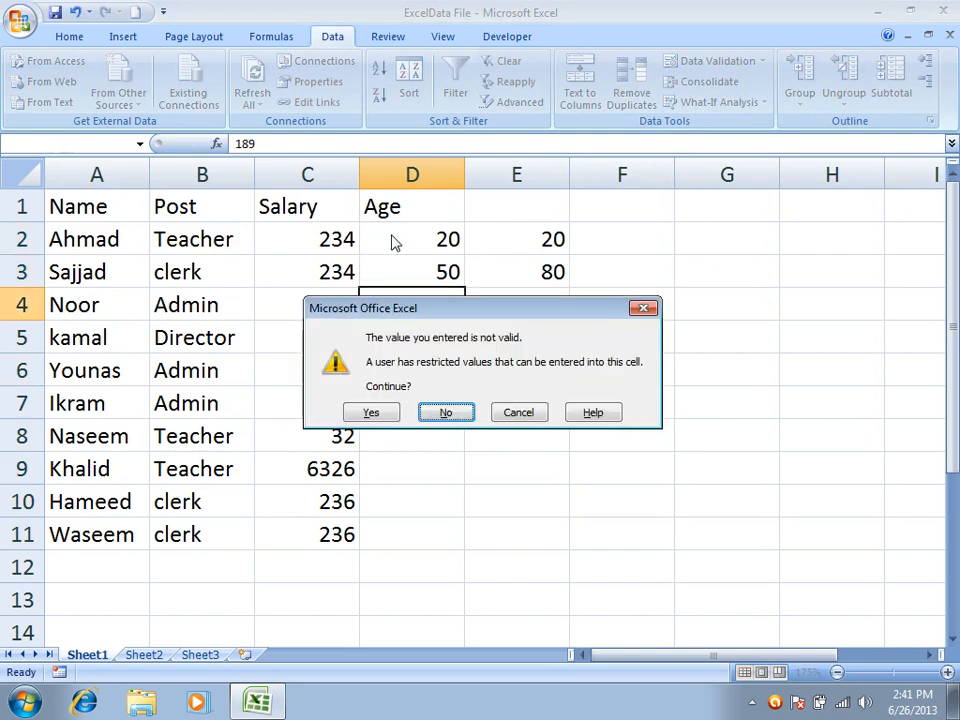
{"action": "key", "text": "Escape"}
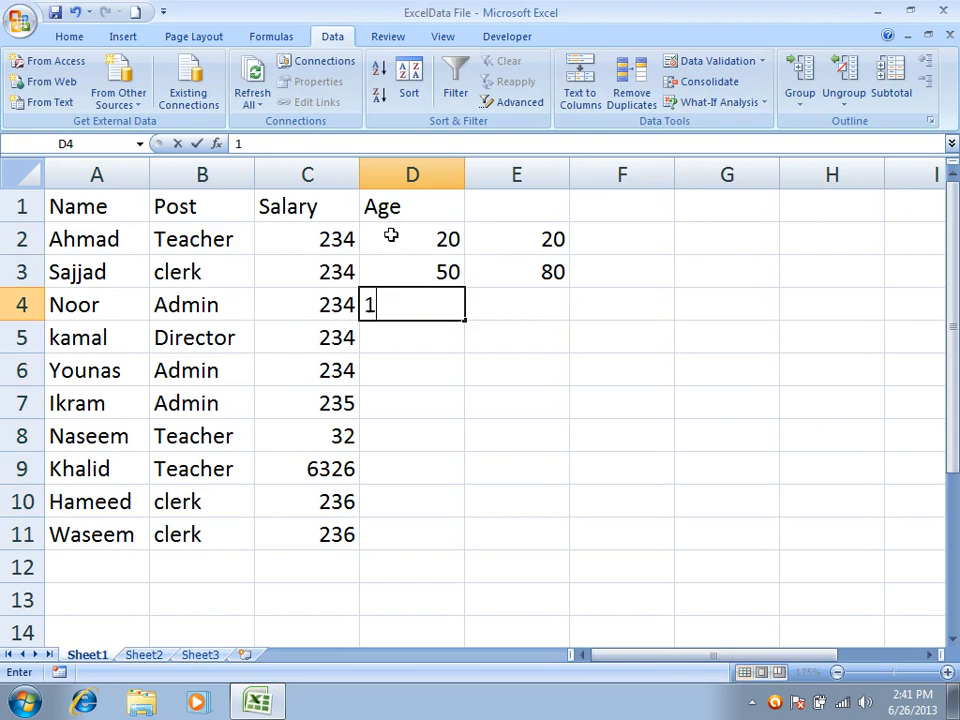
{"action": "type", "text": "18"}
{"action": "key", "text": "Return"}
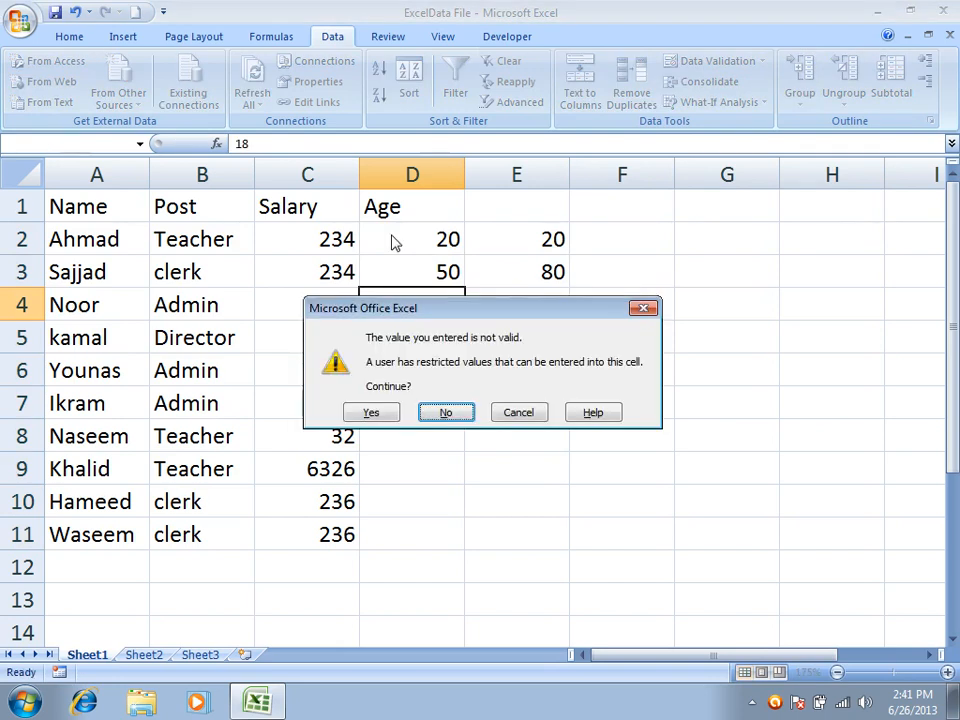
{"action": "left_click", "coordinate": [366, 412]}
Enter the note "paid money" in cell E4 beside the age 18
{"action": "left_click", "coordinate": [534, 315]}
{"action": "type", "text": "paid money"}
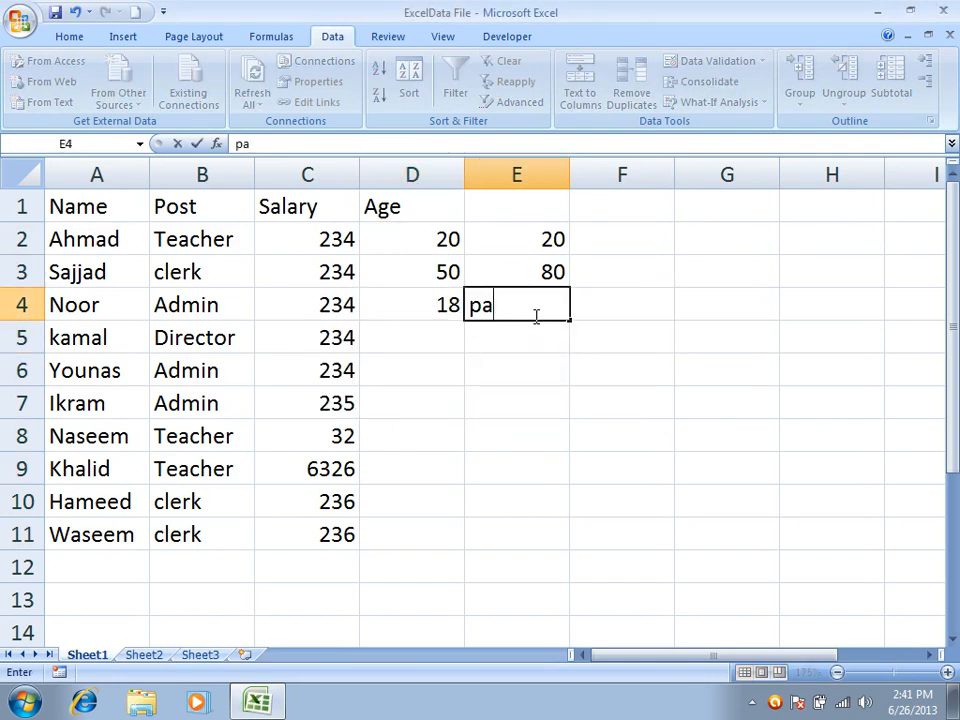
{"action": "key", "text": "Return"}
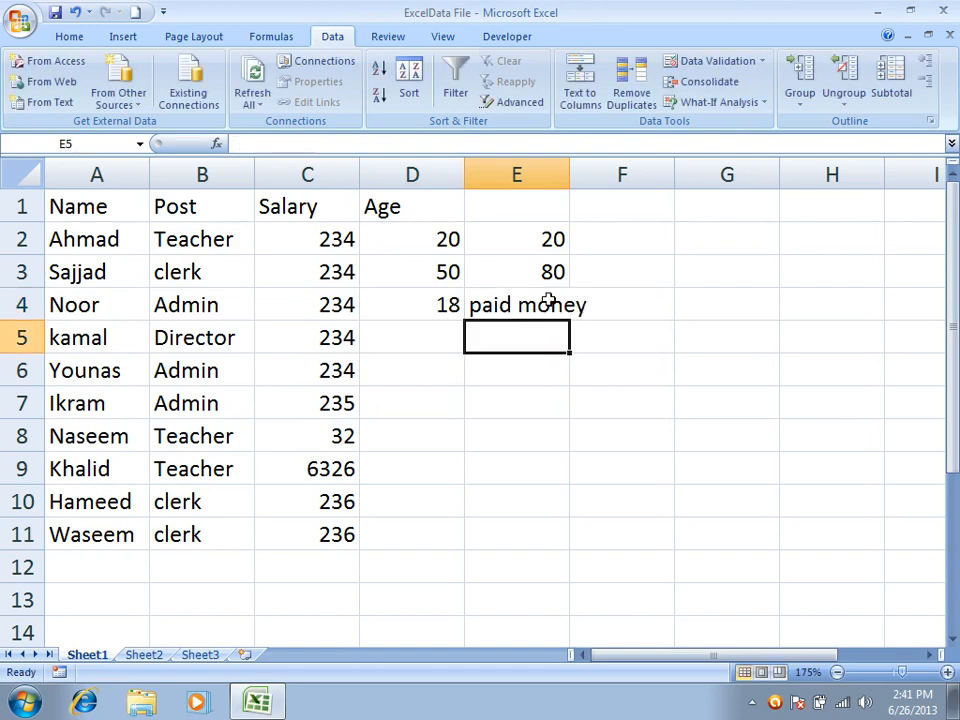
Clear the note "paid money" from cell E4
{"action": "left_click", "coordinate": [521, 296]}
{"action": "key", "text": "Delete"}
{"action": "key", "text": "Return"}
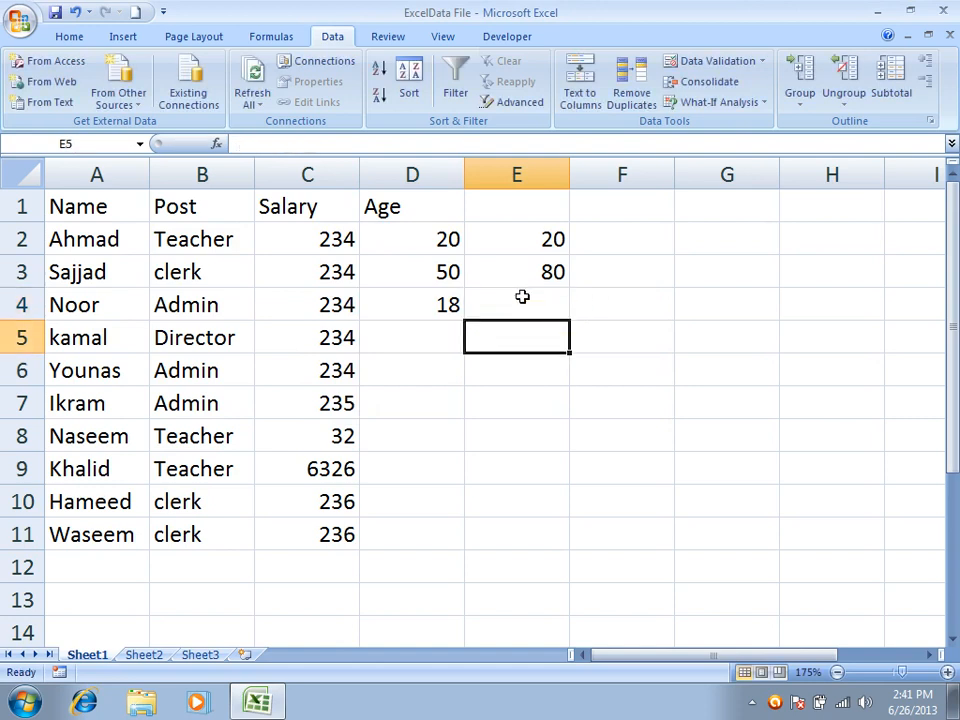
Enter the ages 45 in cell D5 and 98 in cell D6, choosing to continue despite the validation warning
{"action": "key", "text": "Left"}
{"action": "type", "text": "45"}
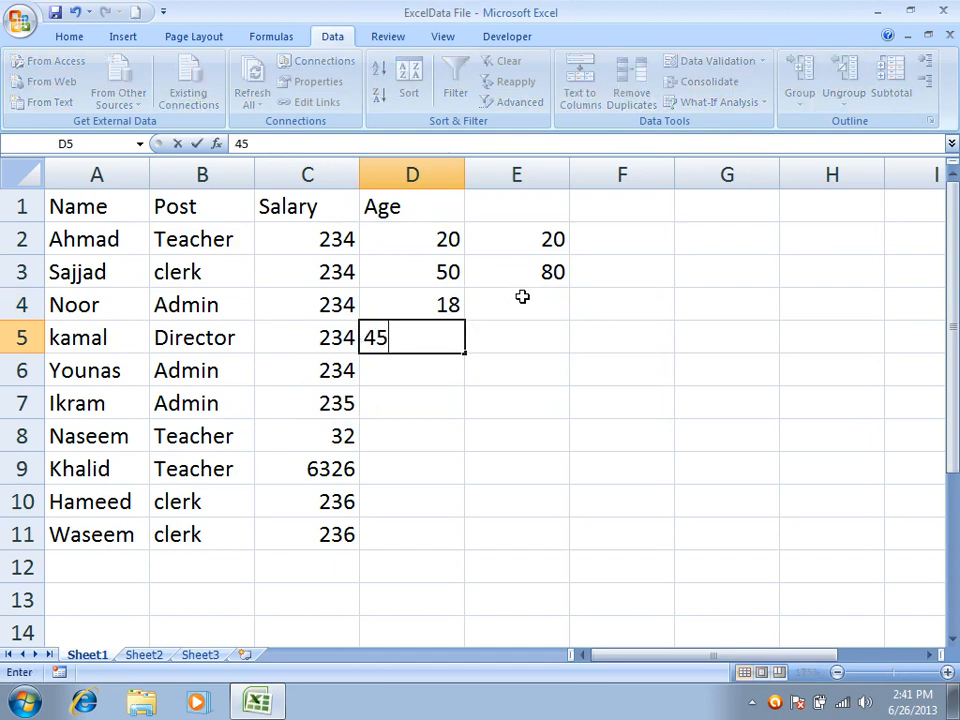
{"action": "key", "text": "Return"}
{"action": "type", "text": "98"}
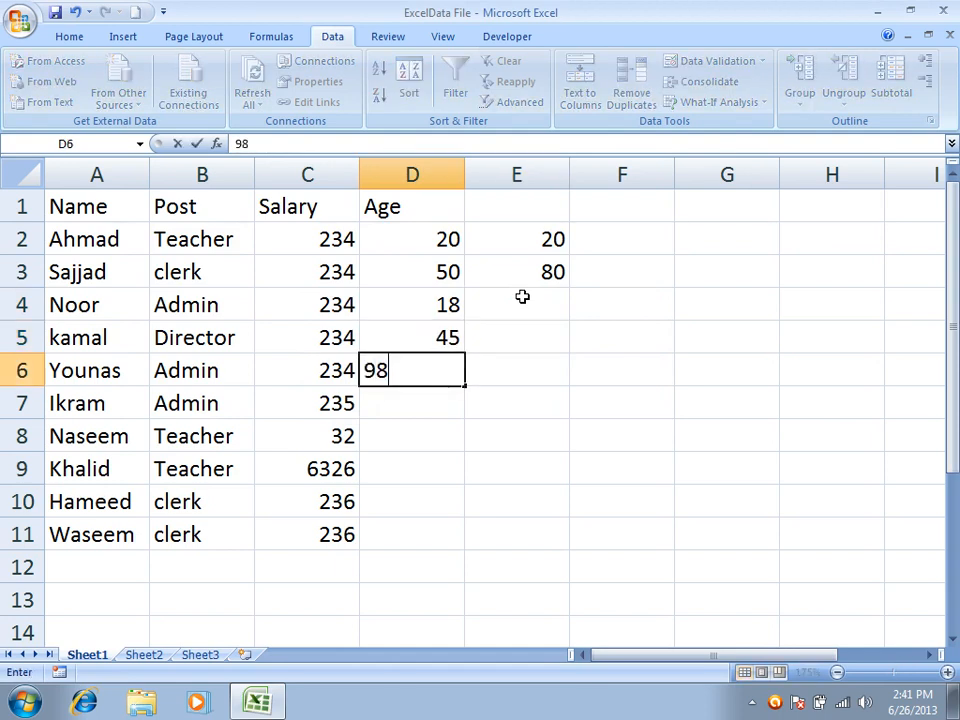
{"action": "key", "text": "Return"}
{"action": "left_click", "coordinate": [375, 412]}
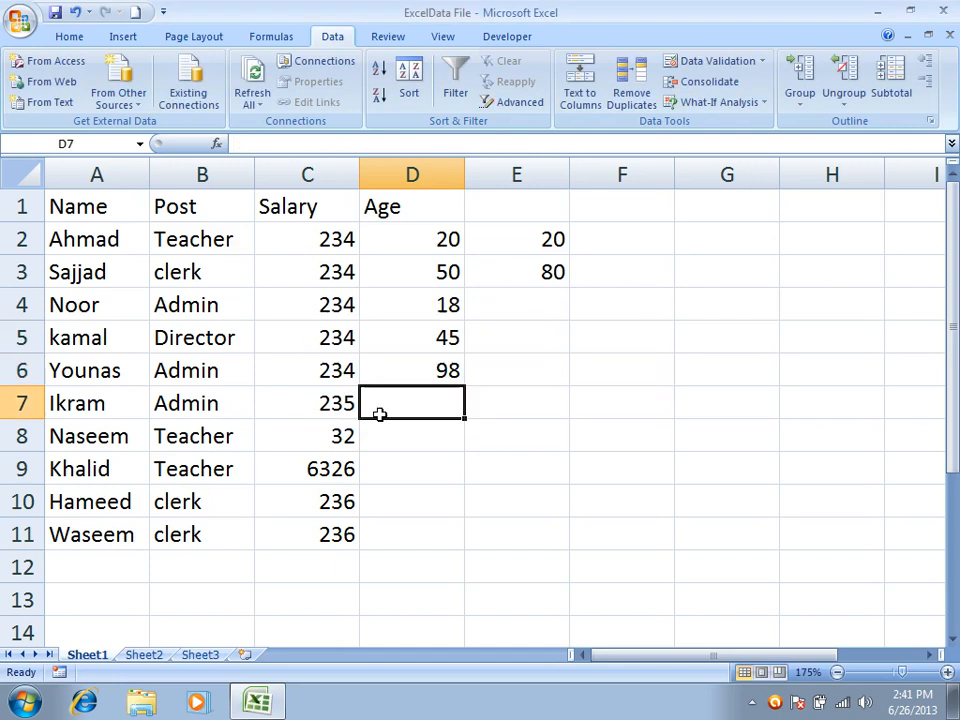
Enter the age 102 in cell D7 and accept it despite the validation warning
{"action": "type", "text": "102"}
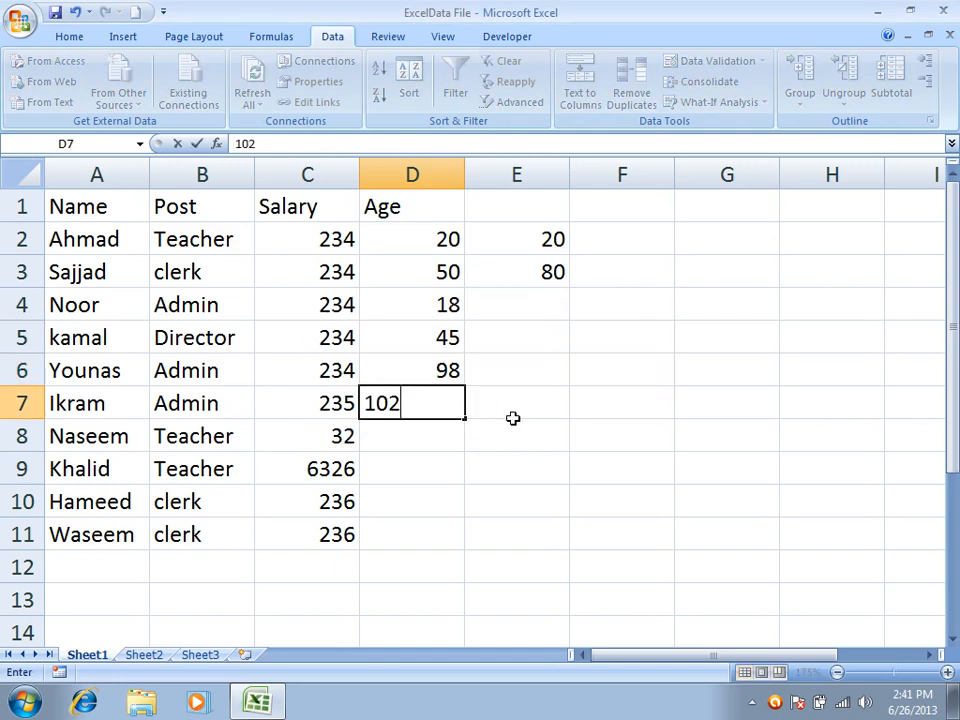
{"action": "key", "text": "Return"}
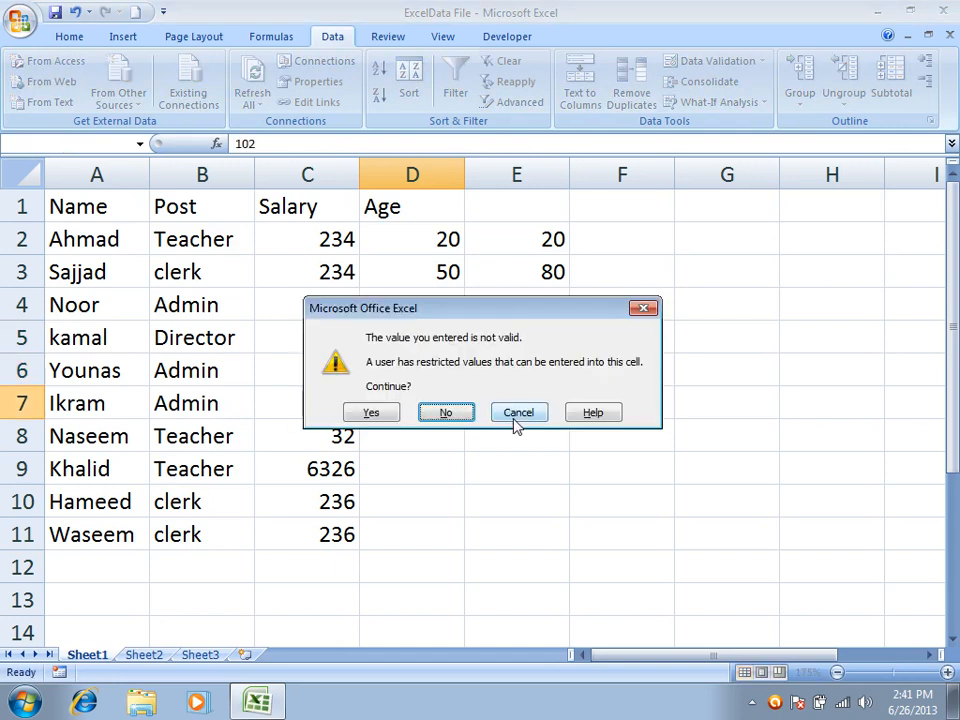
{"action": "left_click_drag", "start_coordinate": [506, 316], "coordinate": [806, 166]}
{"action": "left_click", "coordinate": [675, 262]}
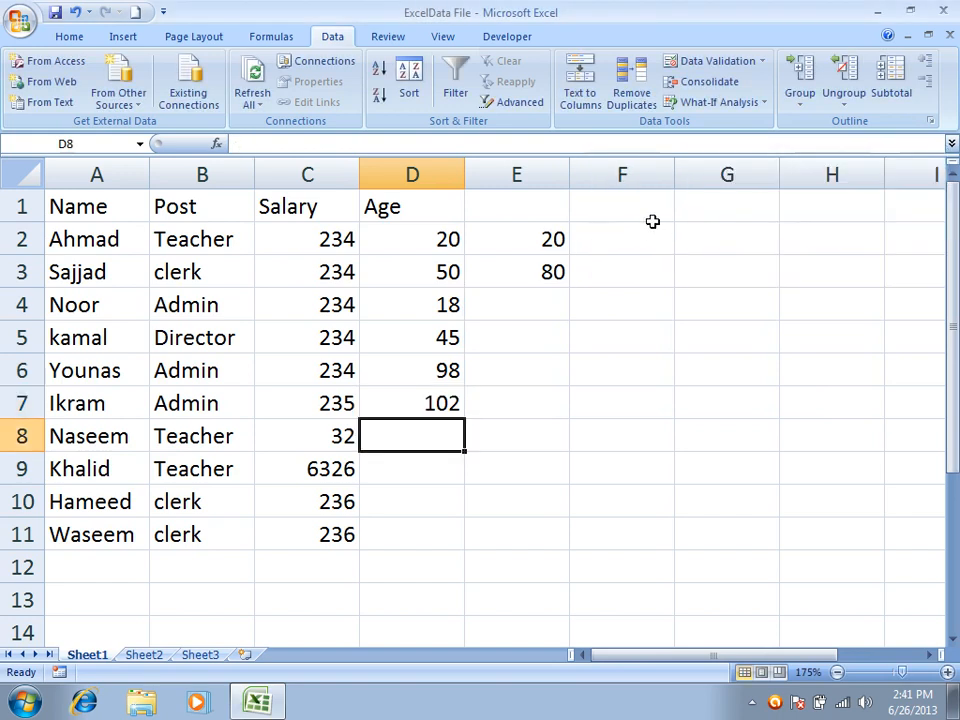
Enter the ages 78, 45, 65 and 32 in cells D8 to D11, and clear the values in cells E2 to E4
{"action": "type", "text": "78"}
{"action": "key", "text": "Return"}
{"action": "type", "text": "45"}
{"action": "key", "text": "Return"}
{"action": "type", "text": "65"}
{"action": "key", "text": "Return"}
{"action": "type", "text": "32"}
{"action": "key", "text": "Return"}
{"action": "left_click_drag", "start_coordinate": [612, 243], "coordinate": [568, 311]}
{"action": "key", "text": "Delete"}
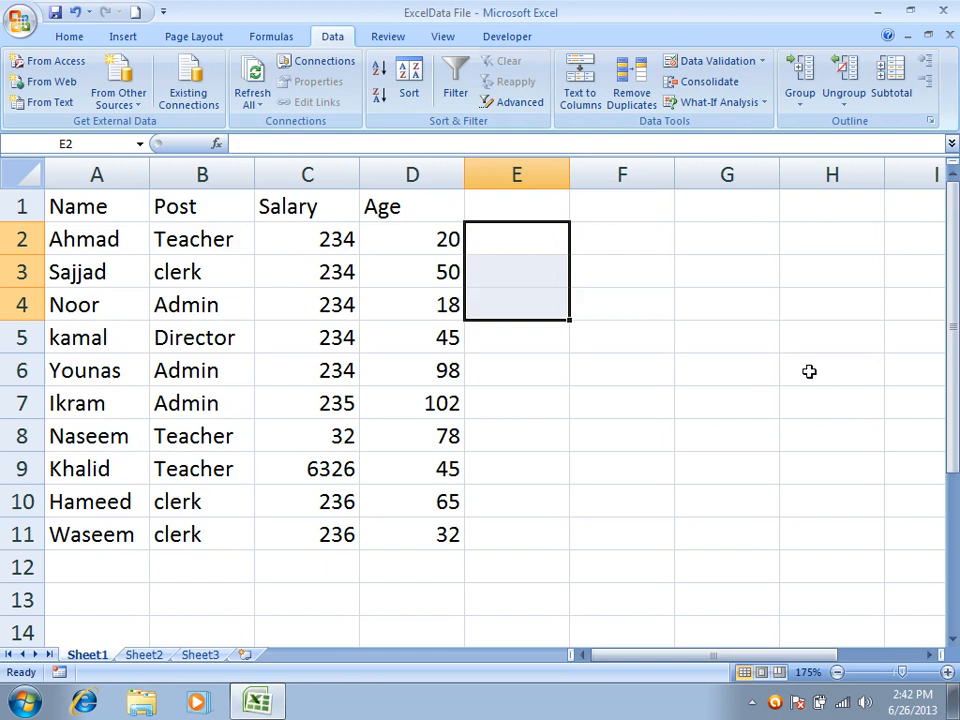
Circle the invalid data among the ages in cells D2 to D11
{"action": "left_click_drag", "start_coordinate": [431, 235], "coordinate": [446, 534]}
{"action": "left_click", "coordinate": [761, 61]}
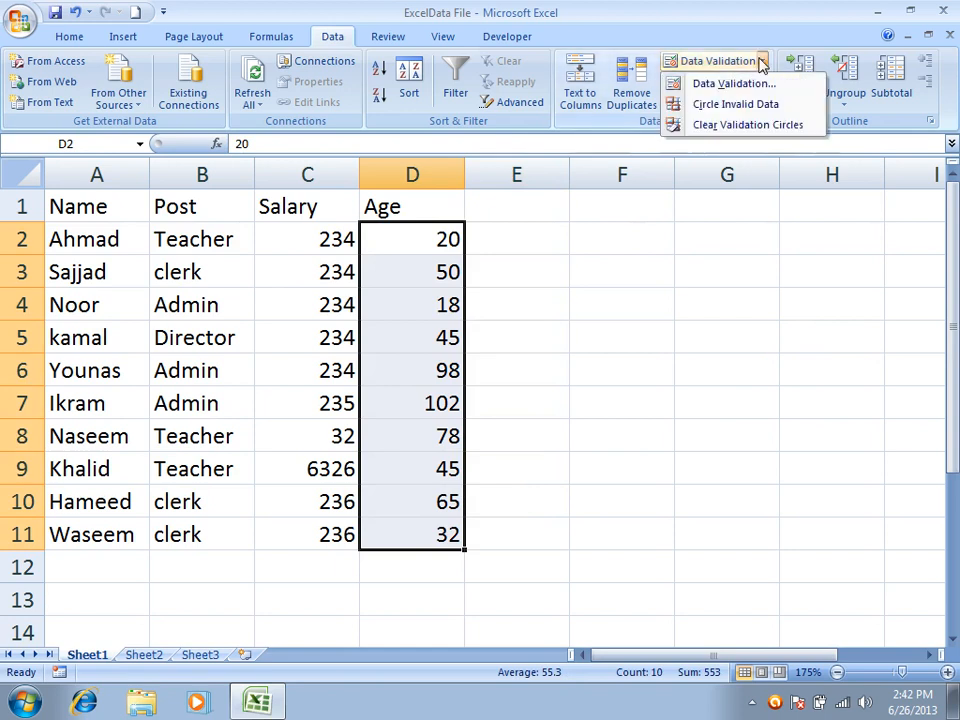
{"action": "left_click", "coordinate": [760, 105]}
{"action": "left_click", "coordinate": [615, 370]}
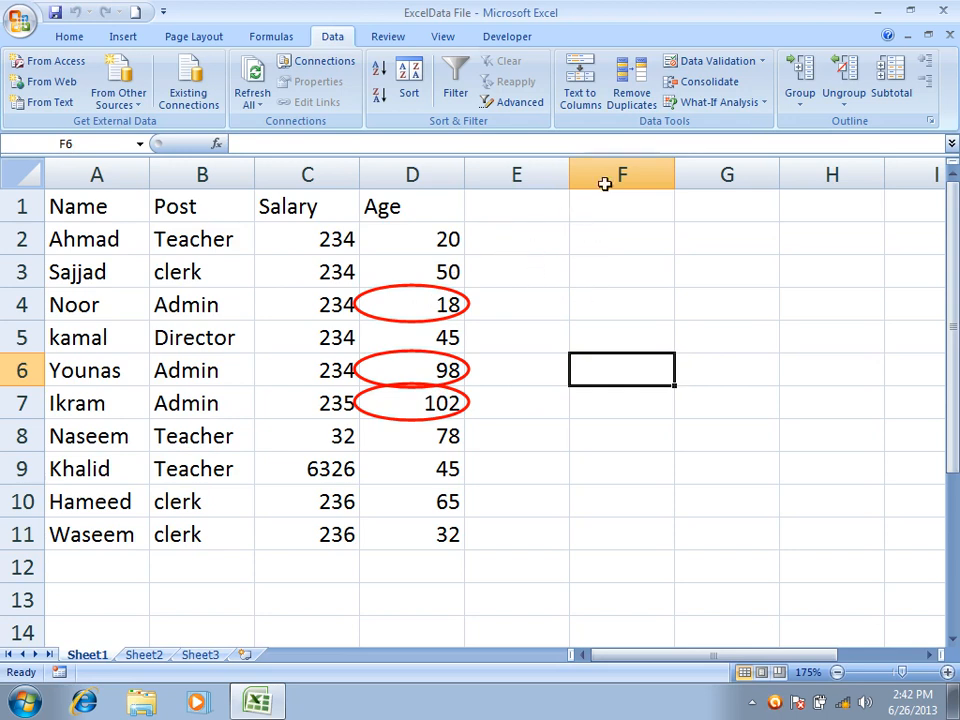
Clear the validation circles from the Age column
{"action": "left_click", "coordinate": [409, 240]}
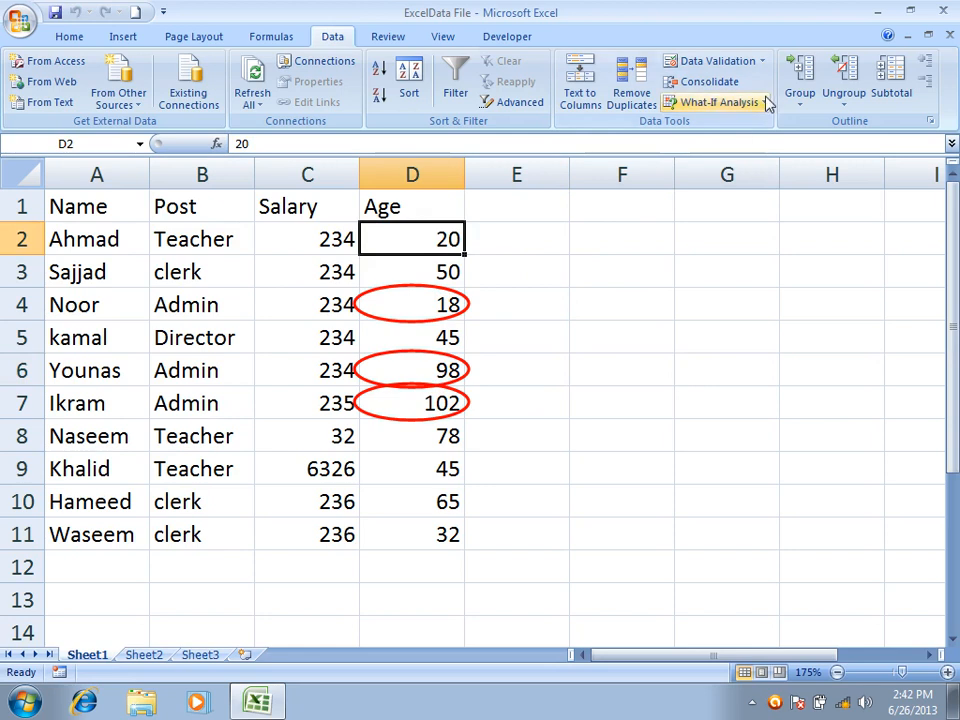
{"action": "left_click", "coordinate": [762, 62]}
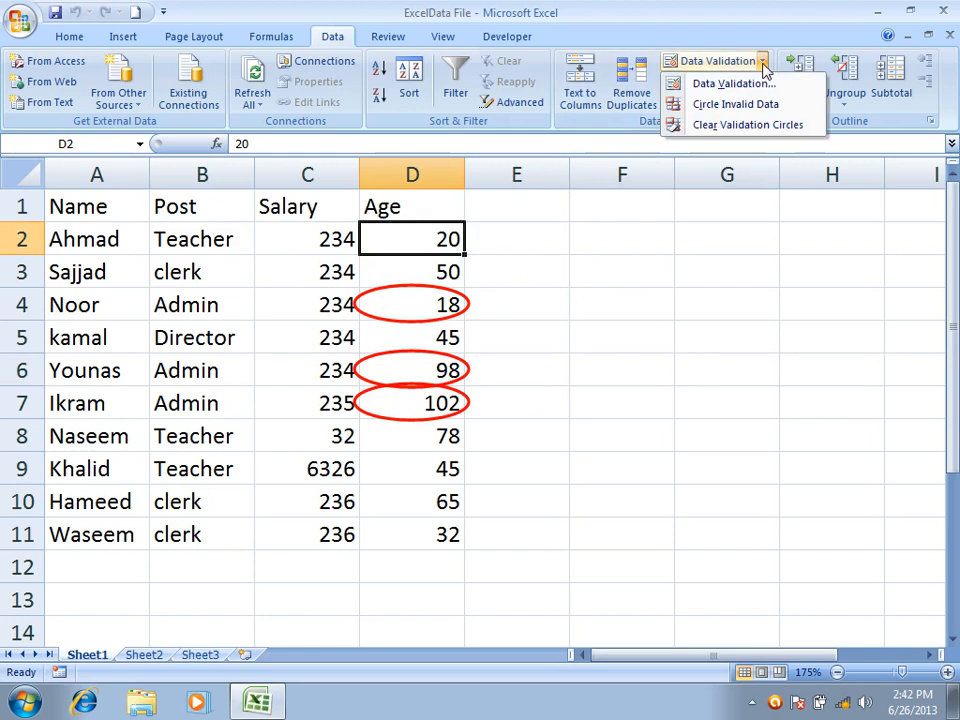
{"action": "left_click", "coordinate": [714, 125]}
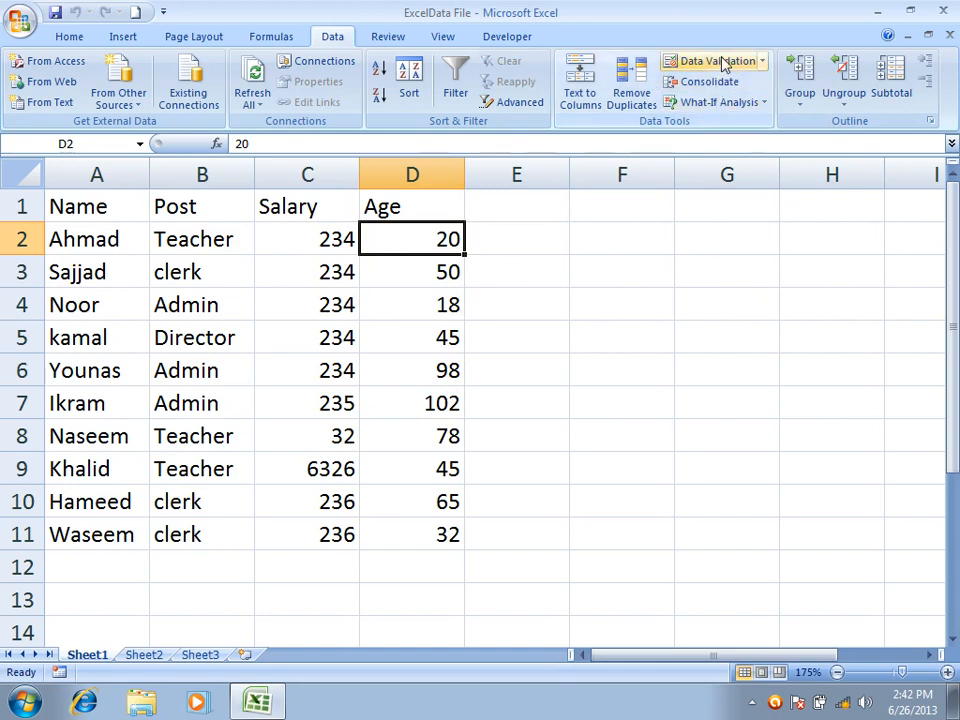
{"action": "left_click", "coordinate": [761, 62]}
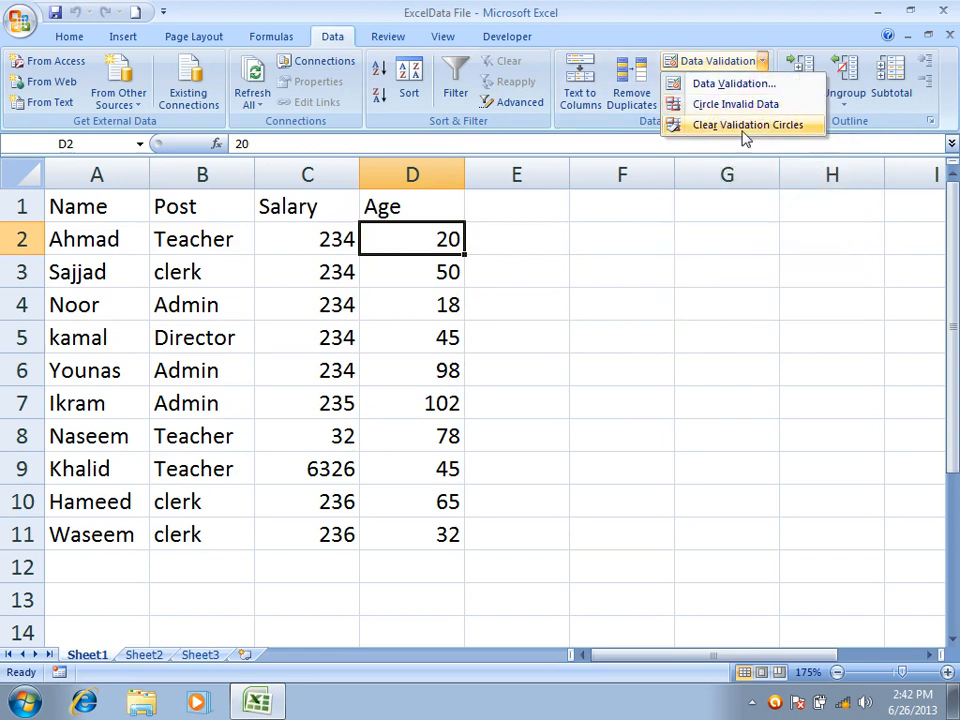
{"action": "left_click", "coordinate": [571, 294]}
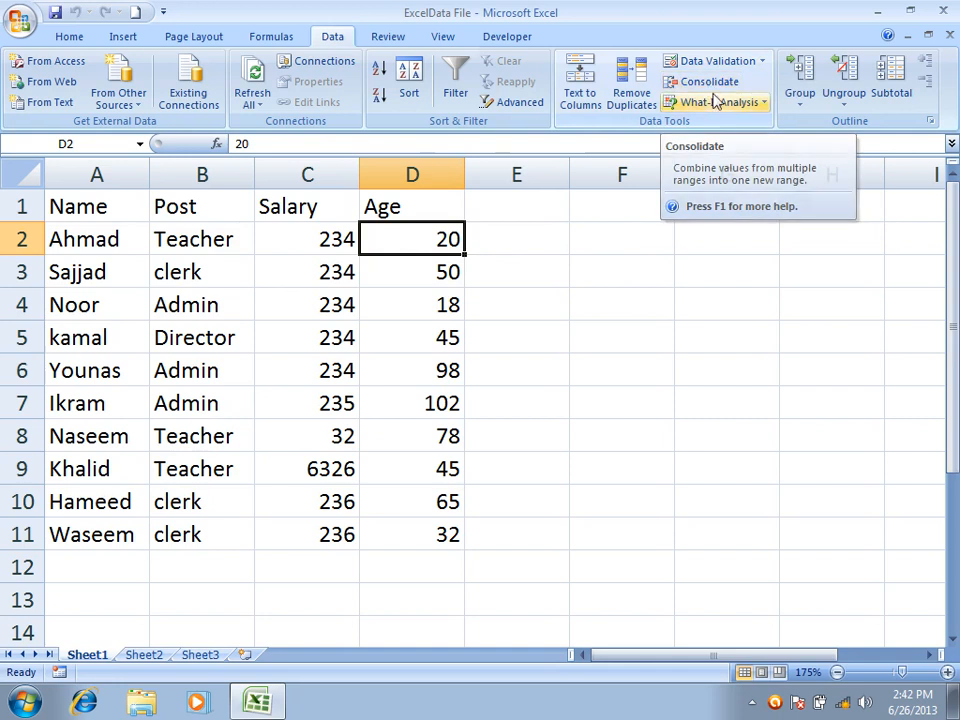
{"action": "left_click", "coordinate": [752, 705]}
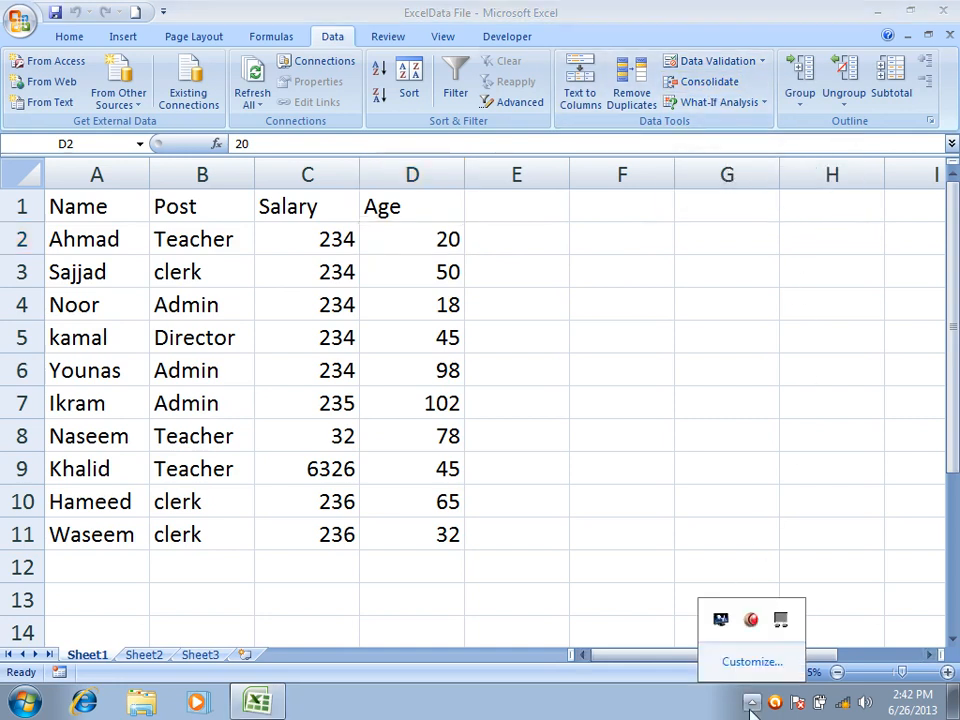
{"action": "left_click", "coordinate": [752, 621]}
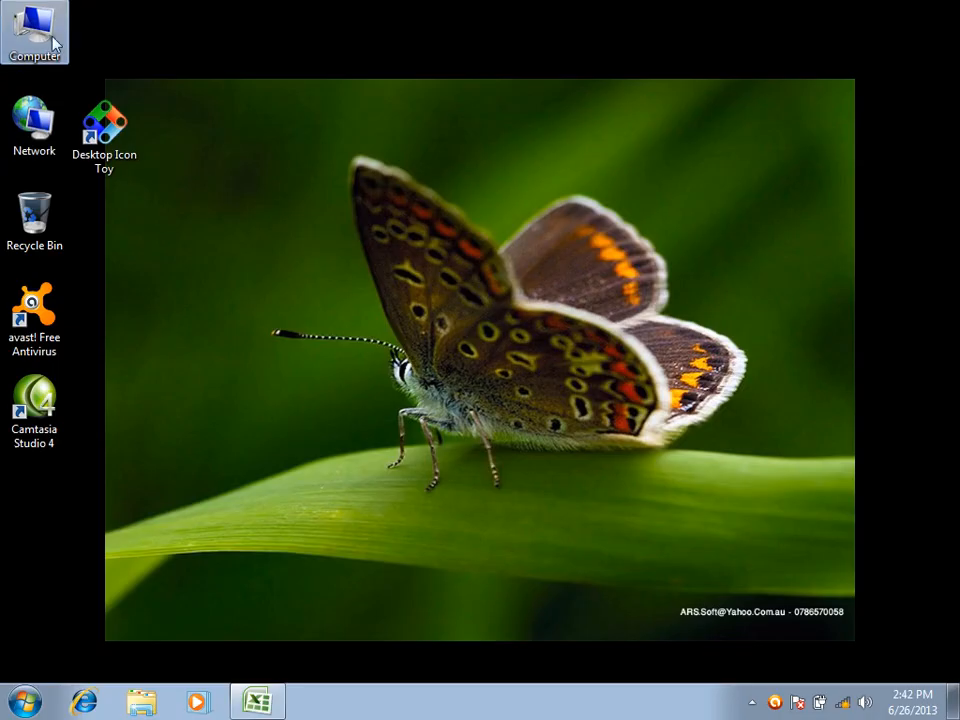
{"action": "key", "text": "Return"}
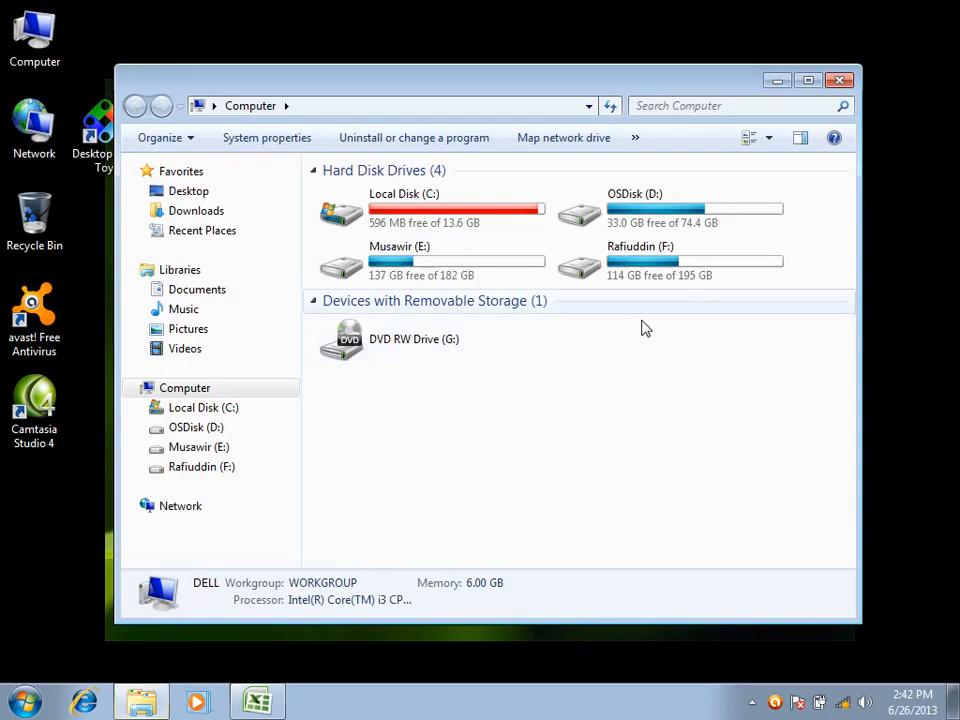
{"action": "left_click", "coordinate": [839, 80]}
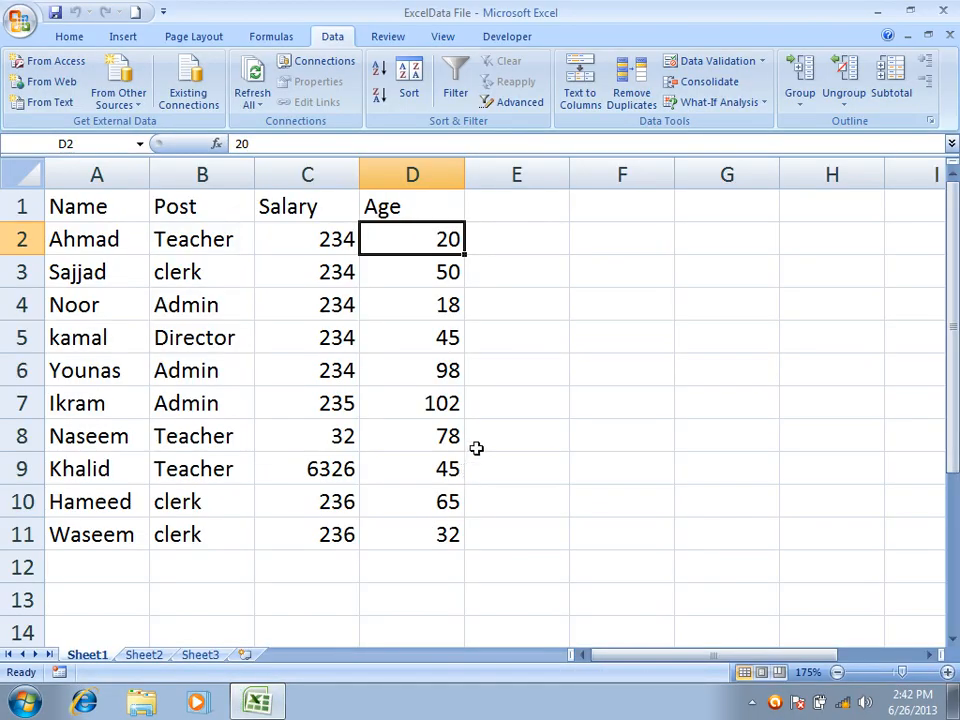
Close the ExcelData File workbook and create a new blank workbook
{"action": "key", "text": "ctrl+w"}
{"action": "left_click", "coordinate": [484, 397]}
{"action": "key", "text": "ctrl+n"}
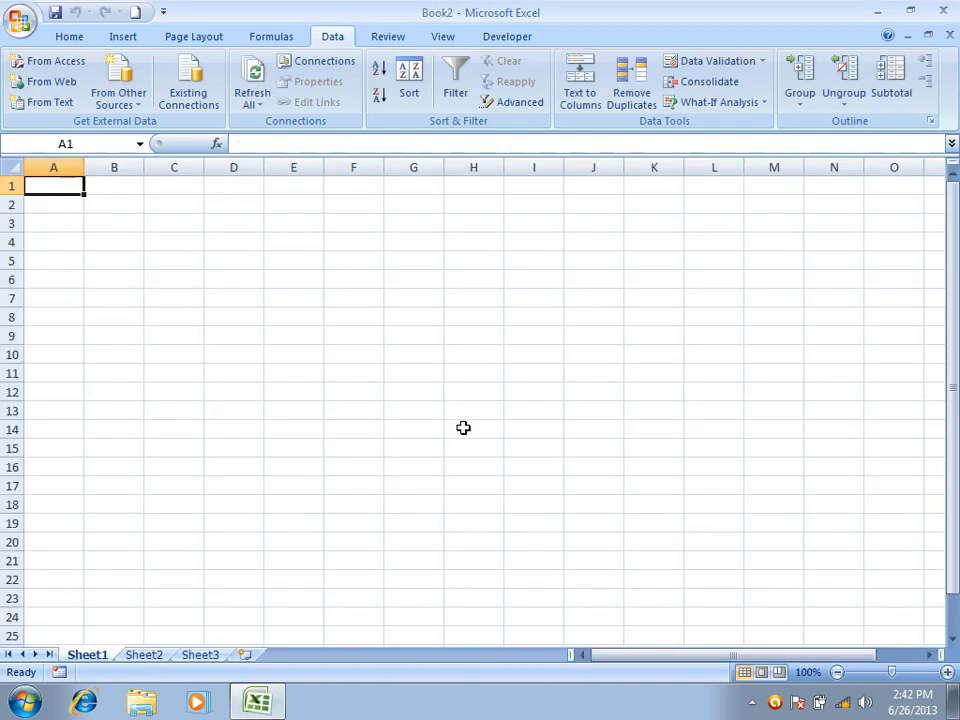
{"action": "scroll", "coordinate": [463, 428], "scroll_direction": "up", "scroll_amount": 9, "text": "ctrl"}
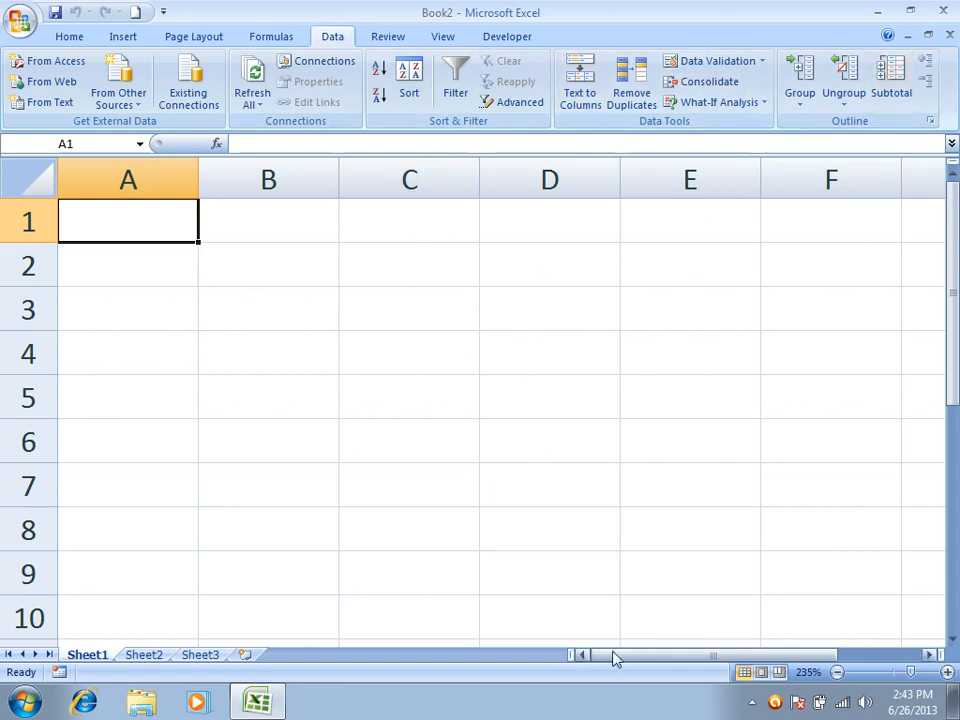
{"action": "left_click", "coordinate": [752, 703]}
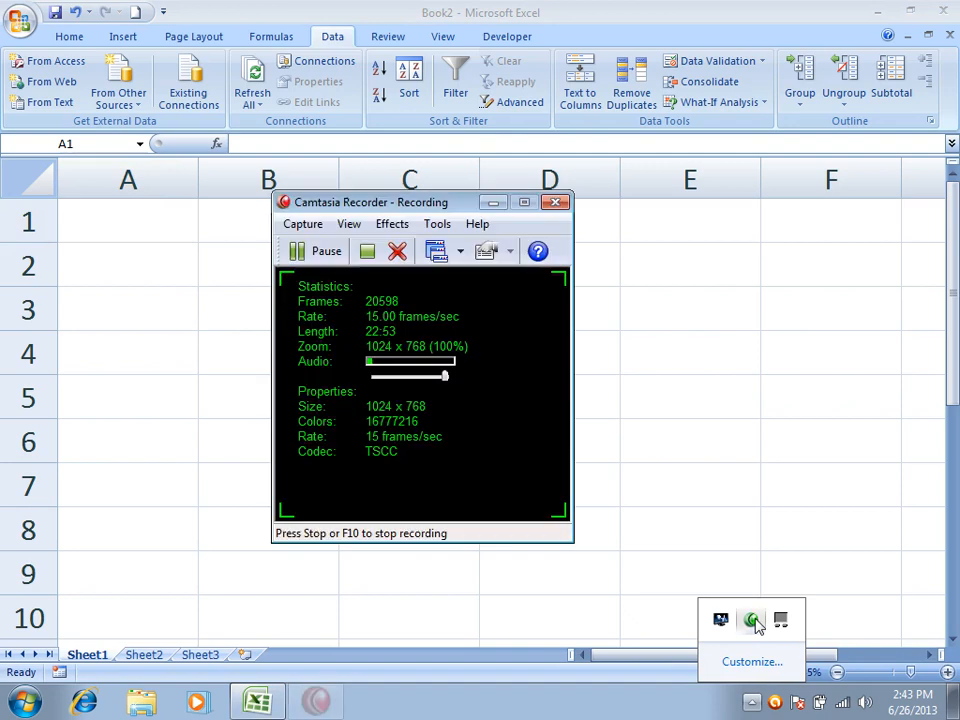